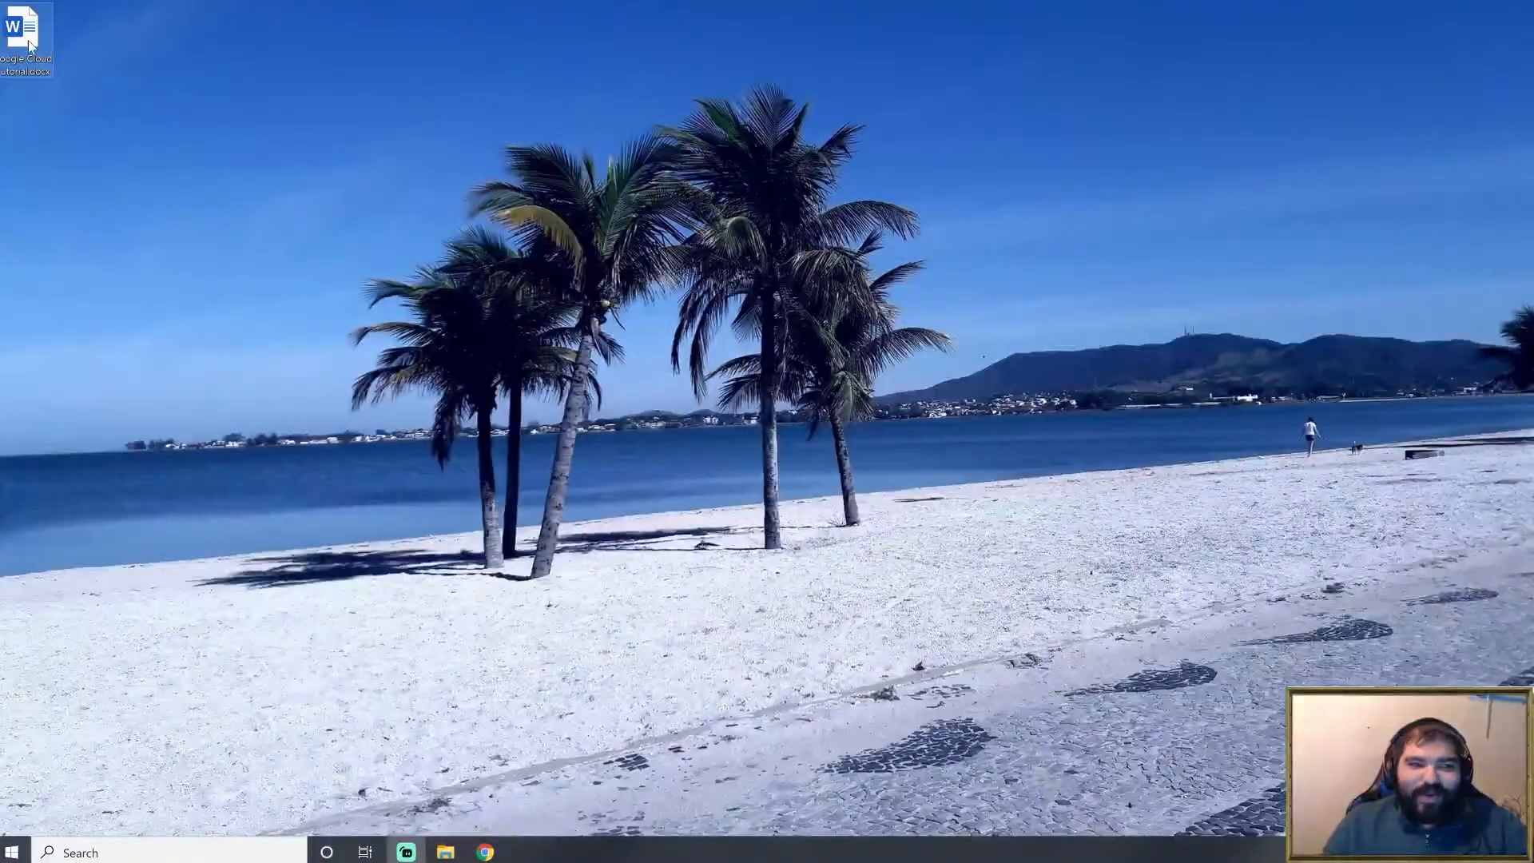
# - Open the Google Cloud Tutorial.docx document from the desktop
pyautogui.doubleClick(38, 49)
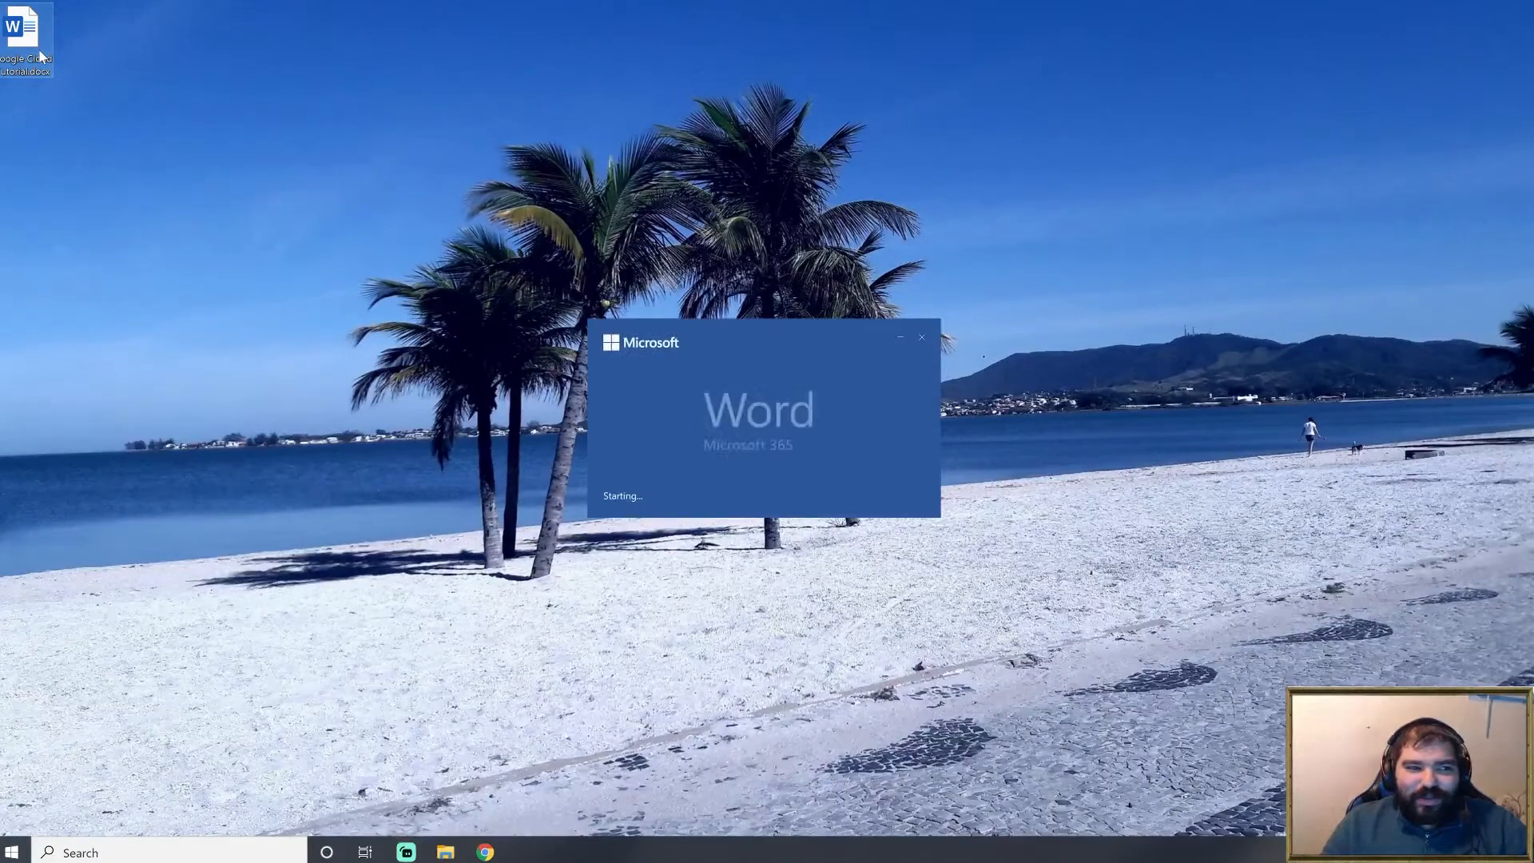
pyautogui.click(1020, 321)
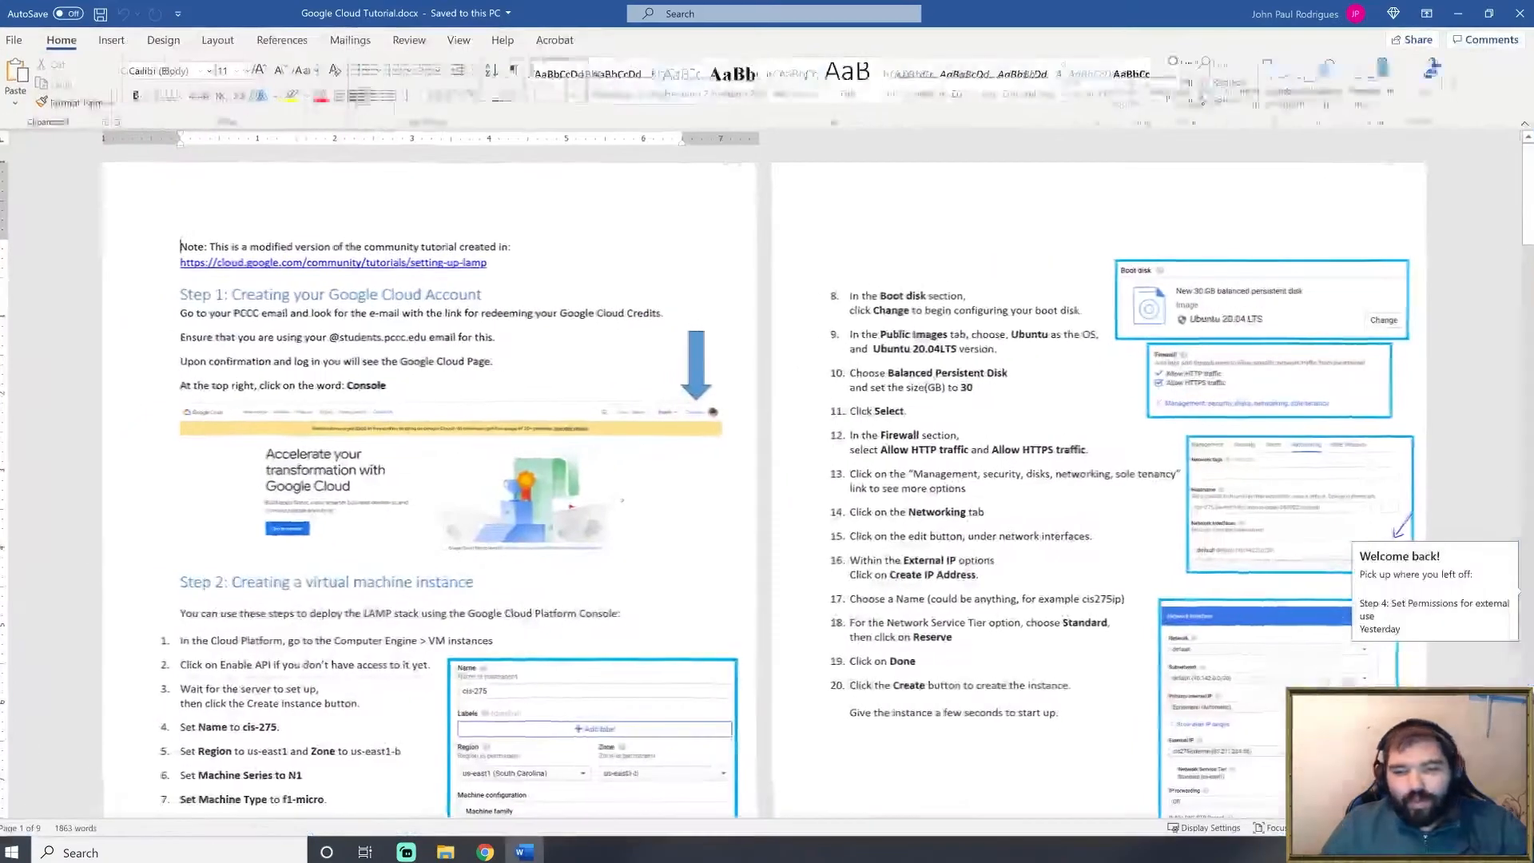
pyautogui.click(1506, 607)
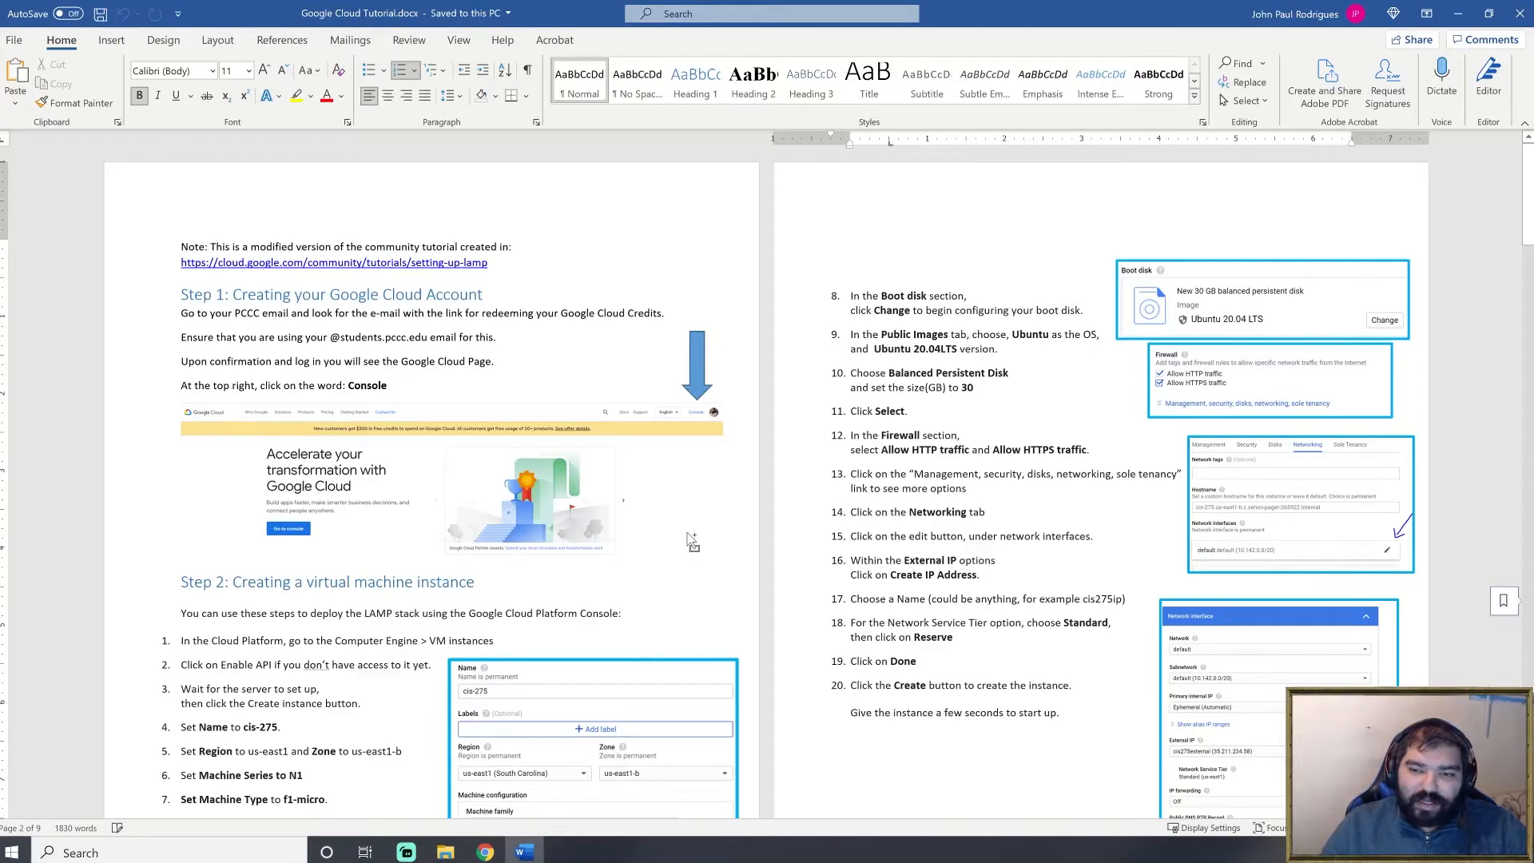
pyautogui.scroll(3, 689, 535)
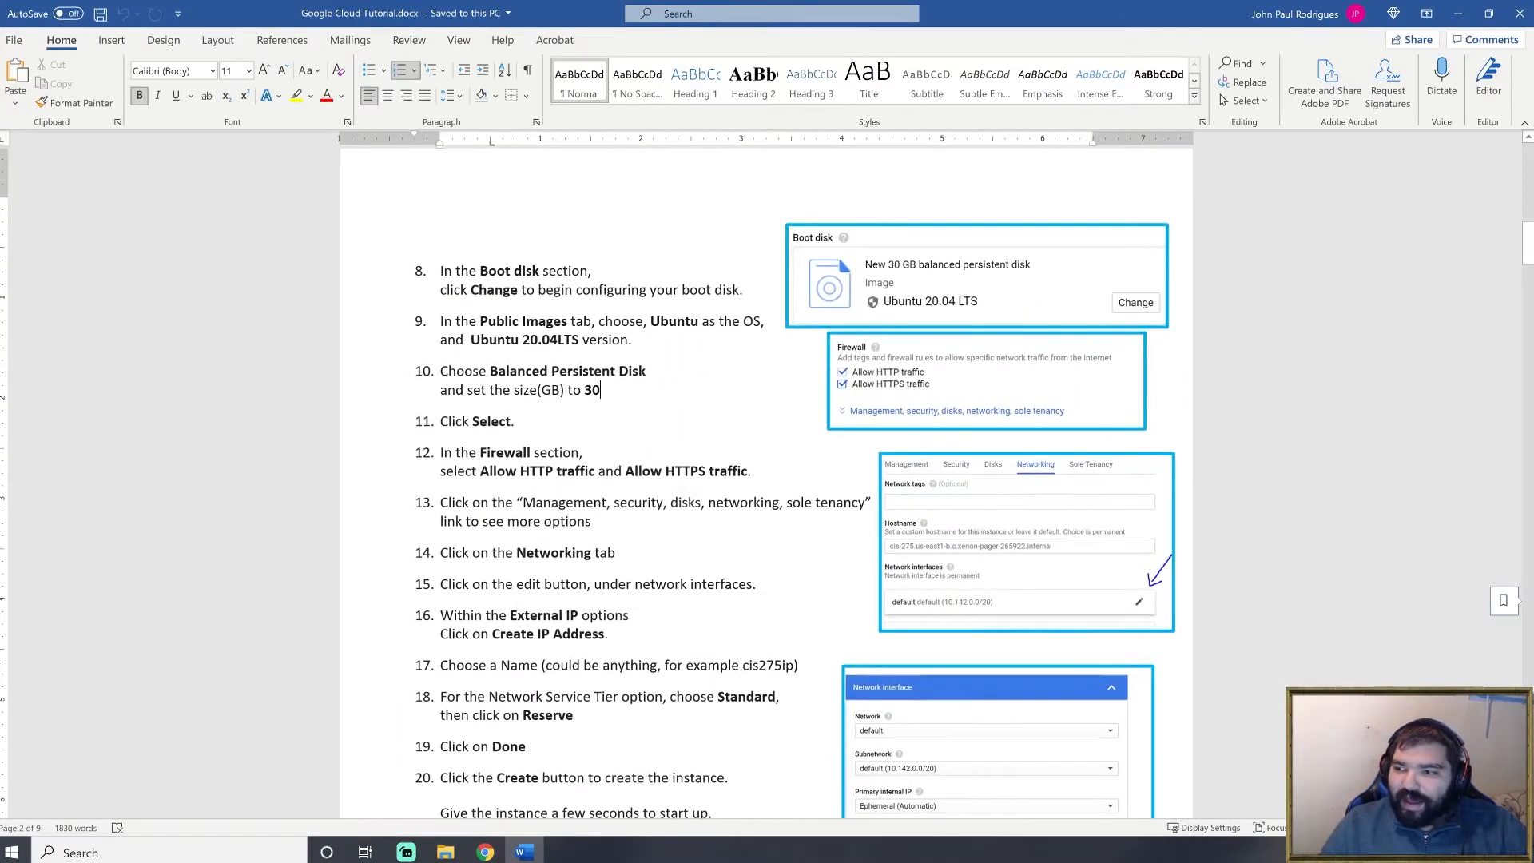
# - Read Step 1 on creating the Google Cloud account and the Step 2 instructions for creating a virtual machine instance
pyautogui.moveTo(1515, 242); pyautogui.dragTo(1528, 176)
pyautogui.click(694, 276)
pyautogui.click(759, 270)
pyautogui.click(741, 296)
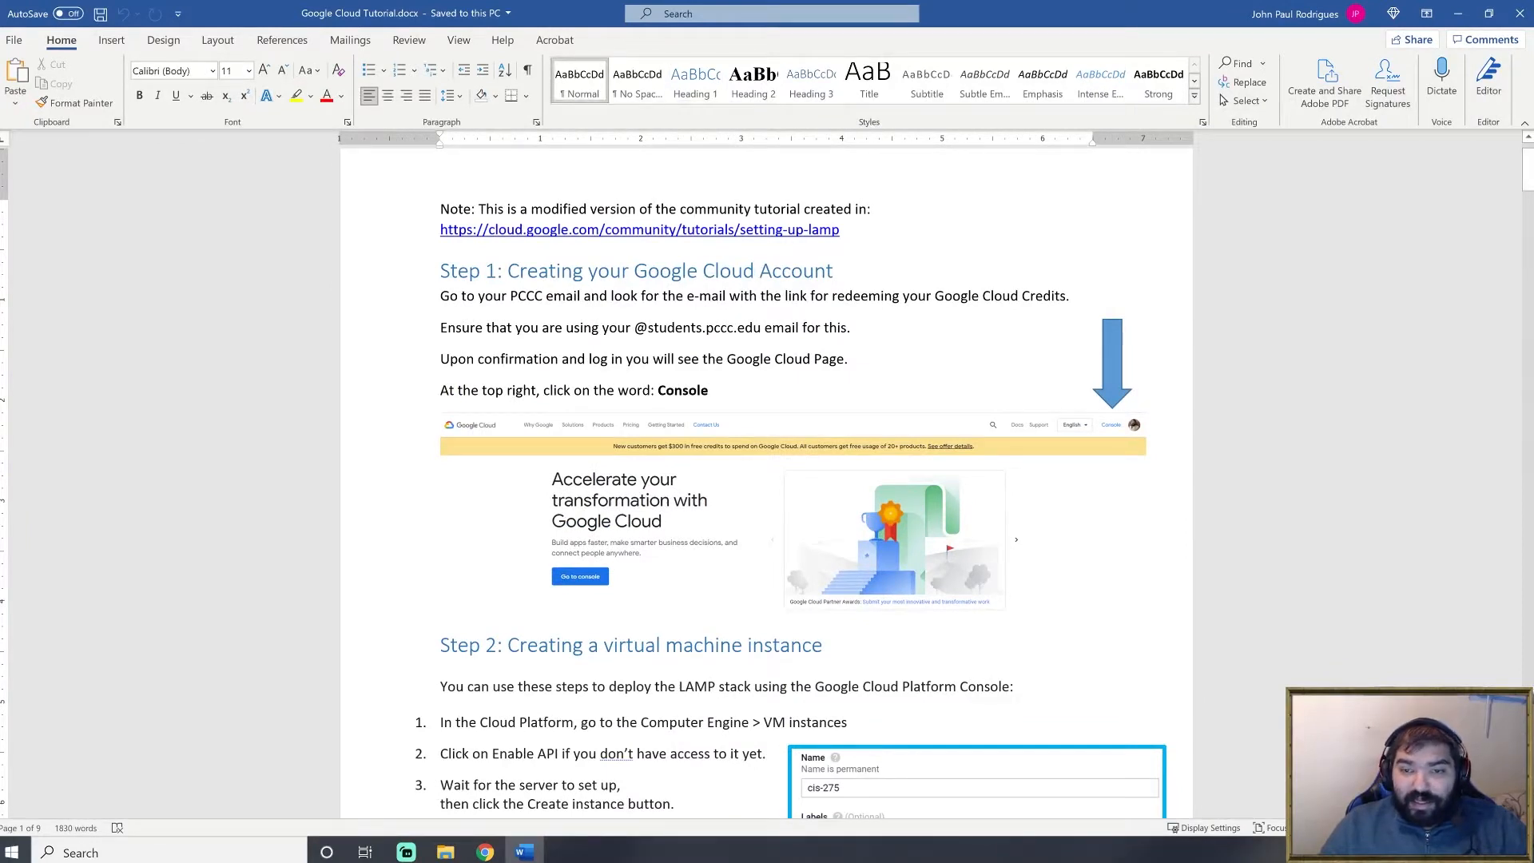
pyautogui.click(806, 328)
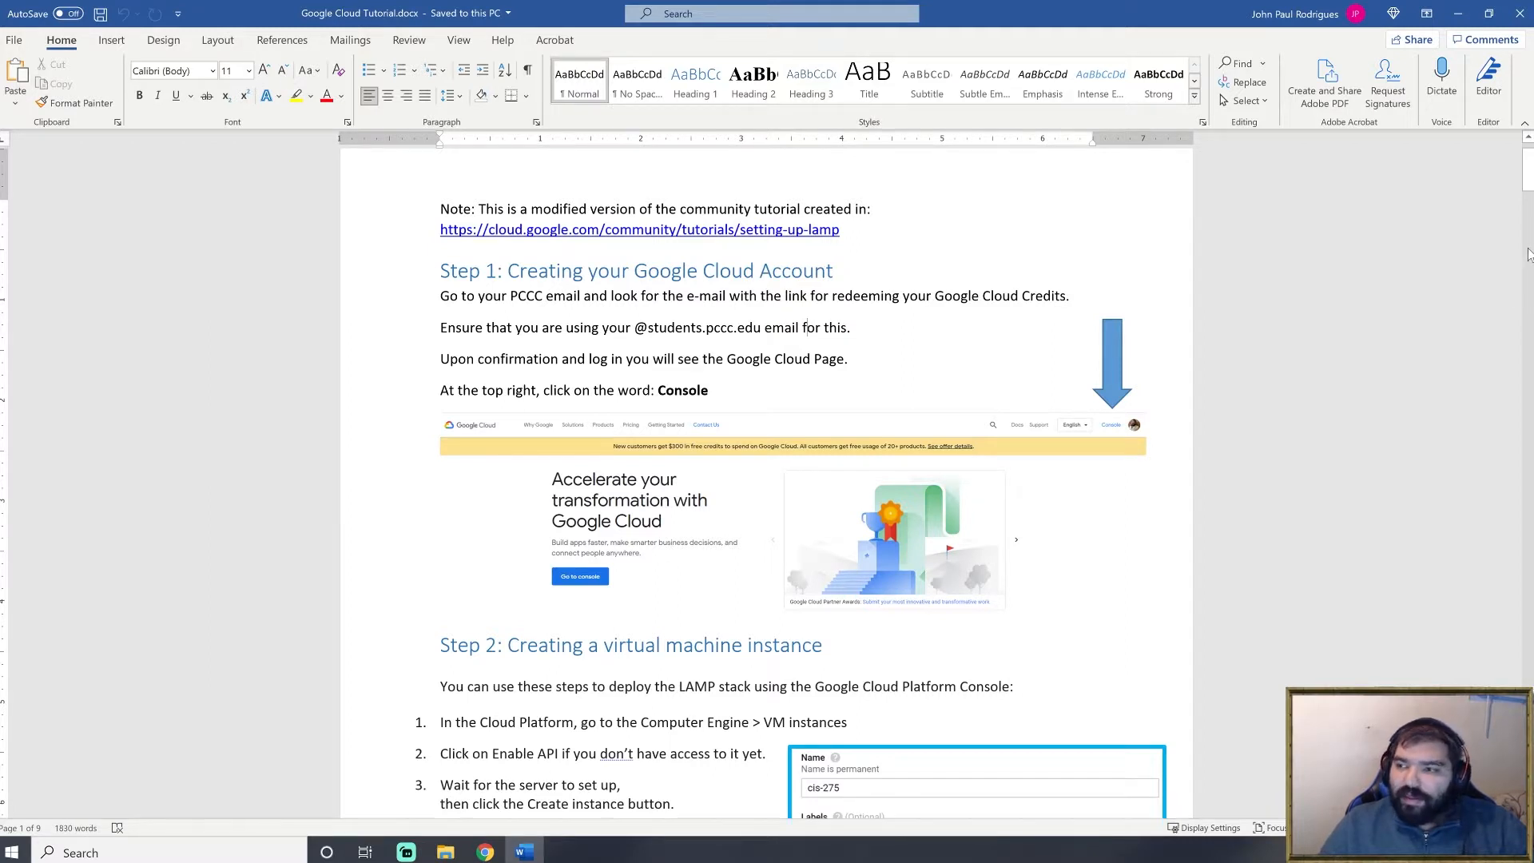
pyautogui.moveTo(1528, 191); pyautogui.dragTo(1528, 192)
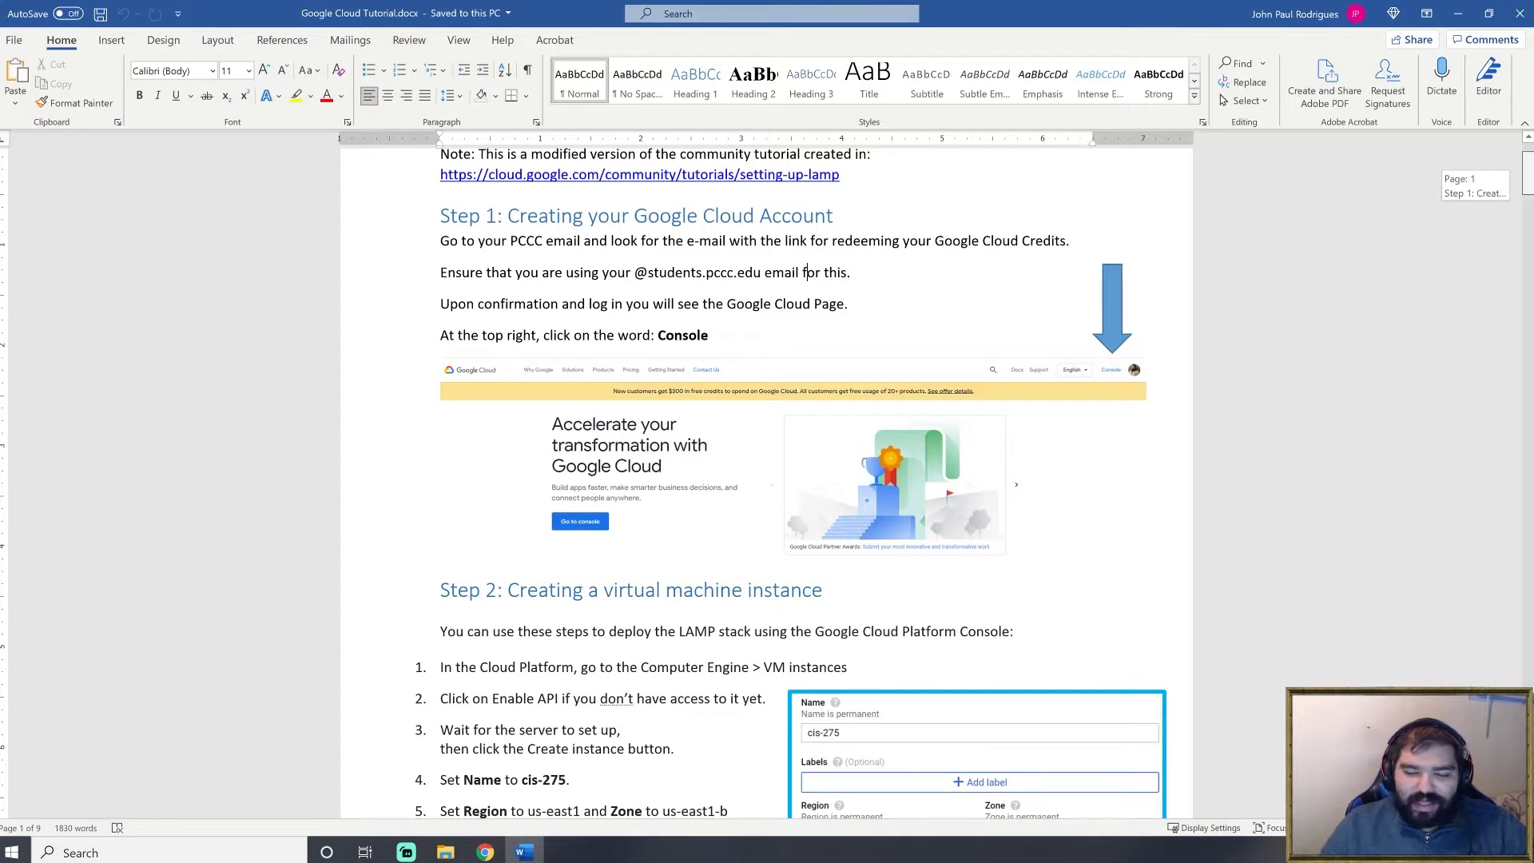
pyautogui.moveTo(1528, 193); pyautogui.dragTo(1528, 194)
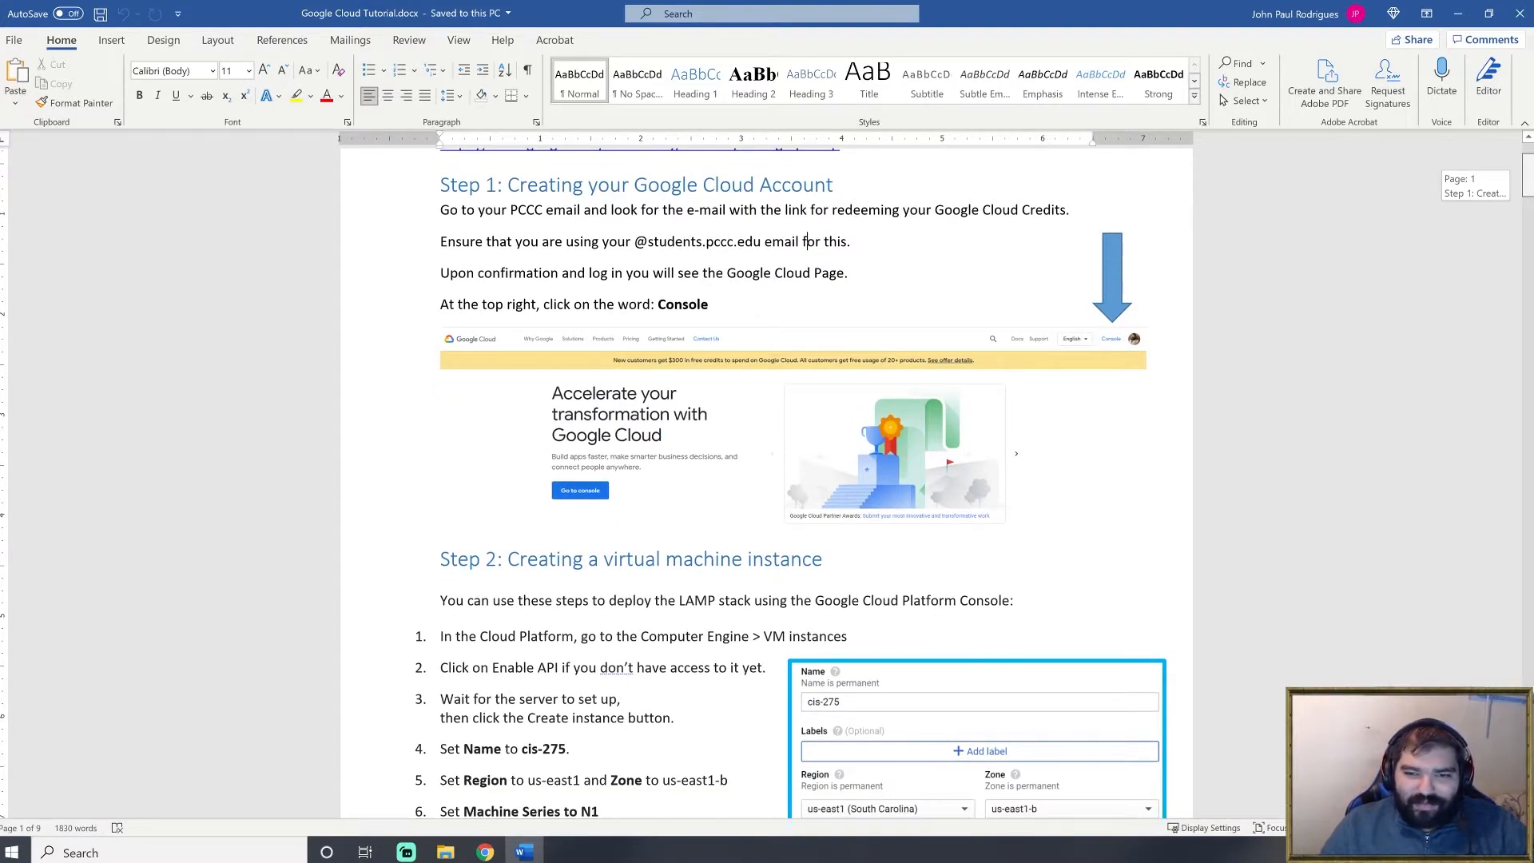
pyautogui.moveTo(1528, 194); pyautogui.dragTo(1529, 198)
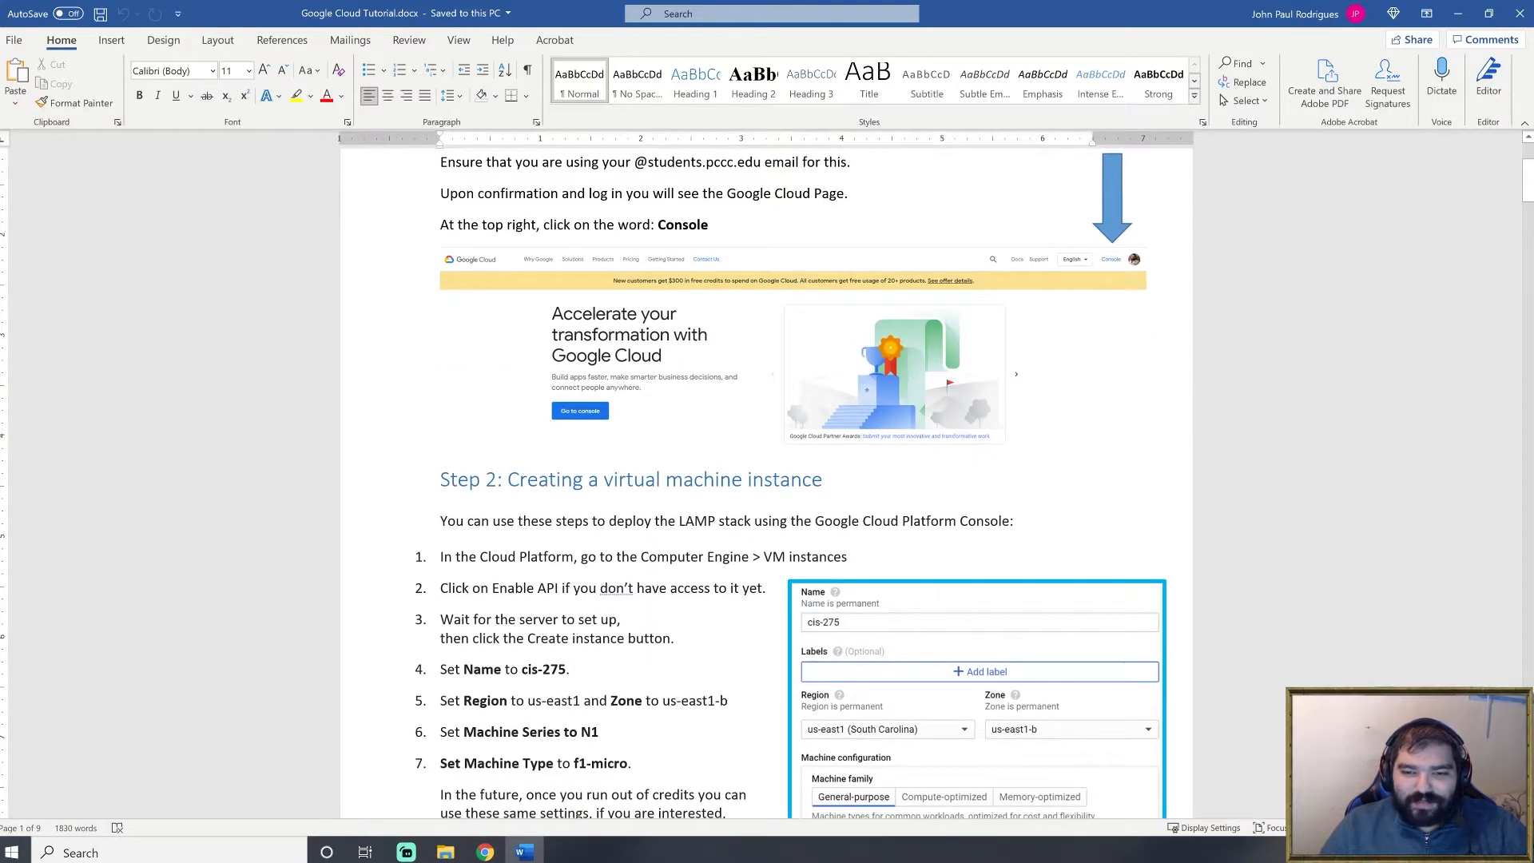
pyautogui.scroll(3, 856, 345)
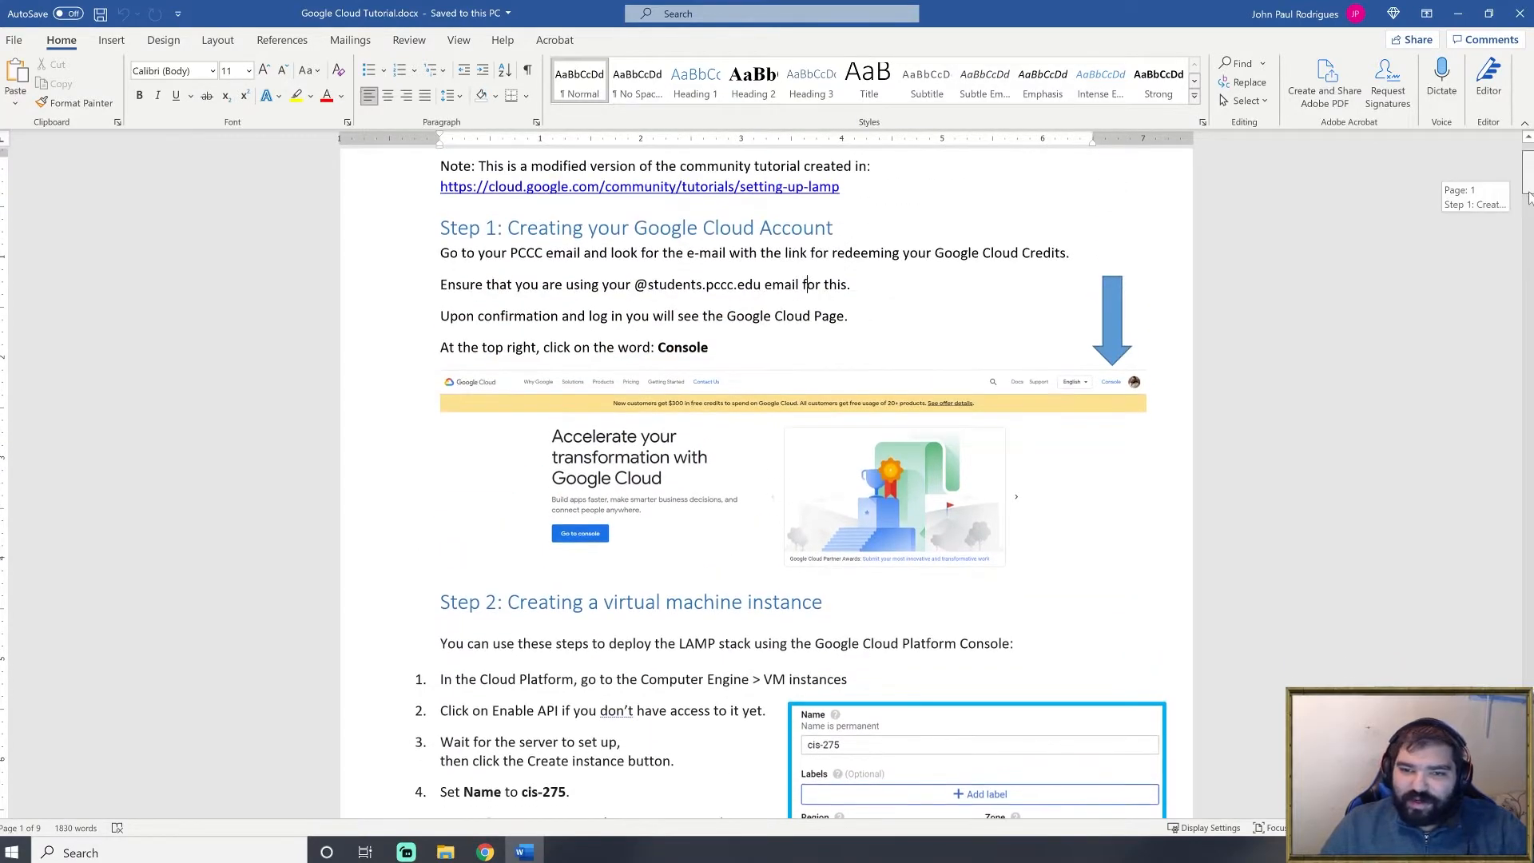
pyautogui.click(856, 344)
pyautogui.moveTo(1528, 202); pyautogui.dragTo(1528, 231)
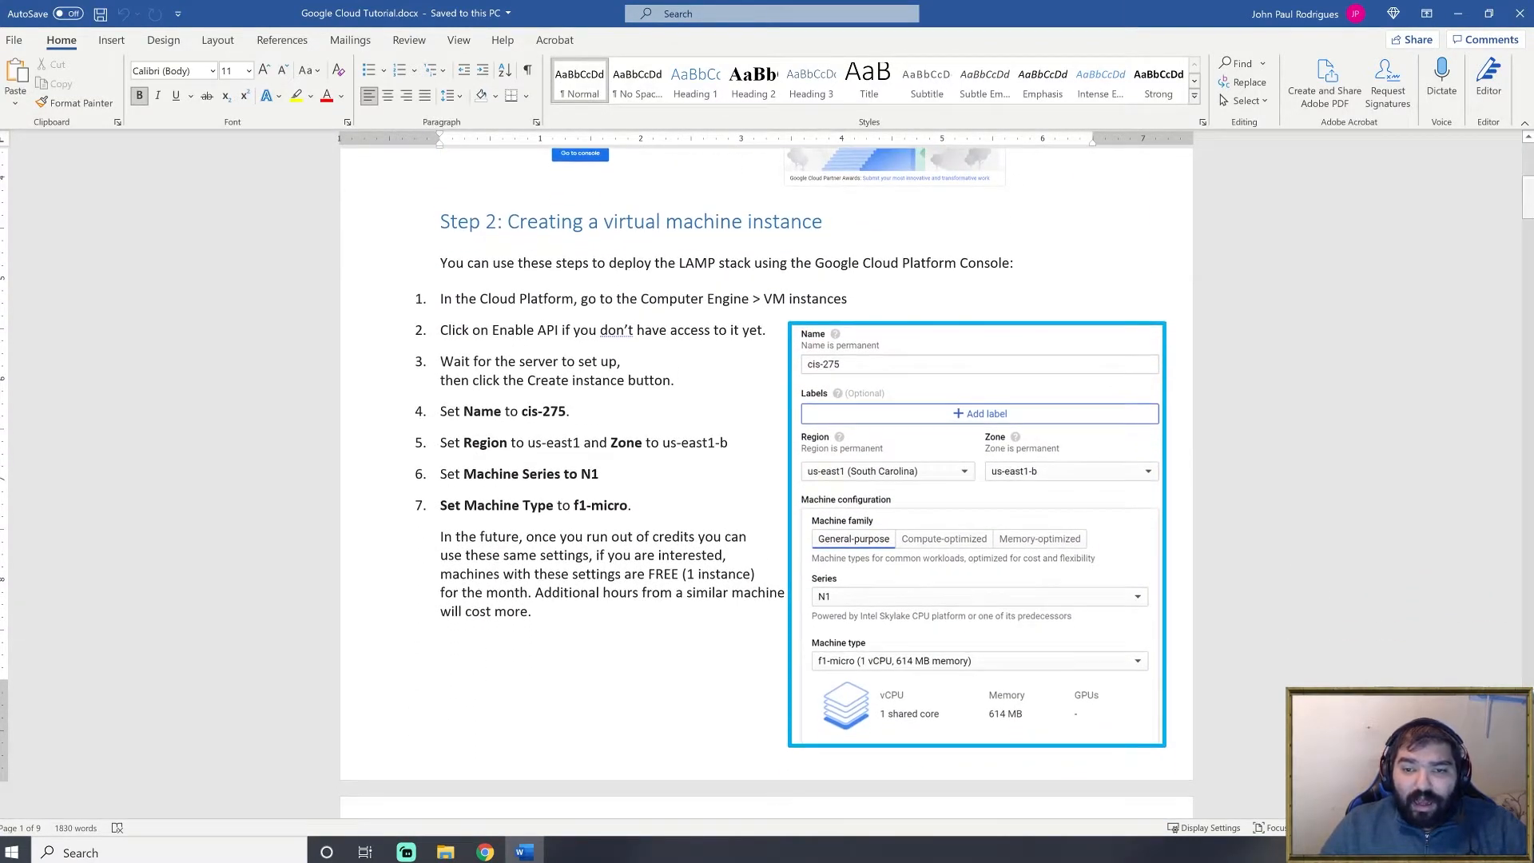
pyautogui.click(680, 263)
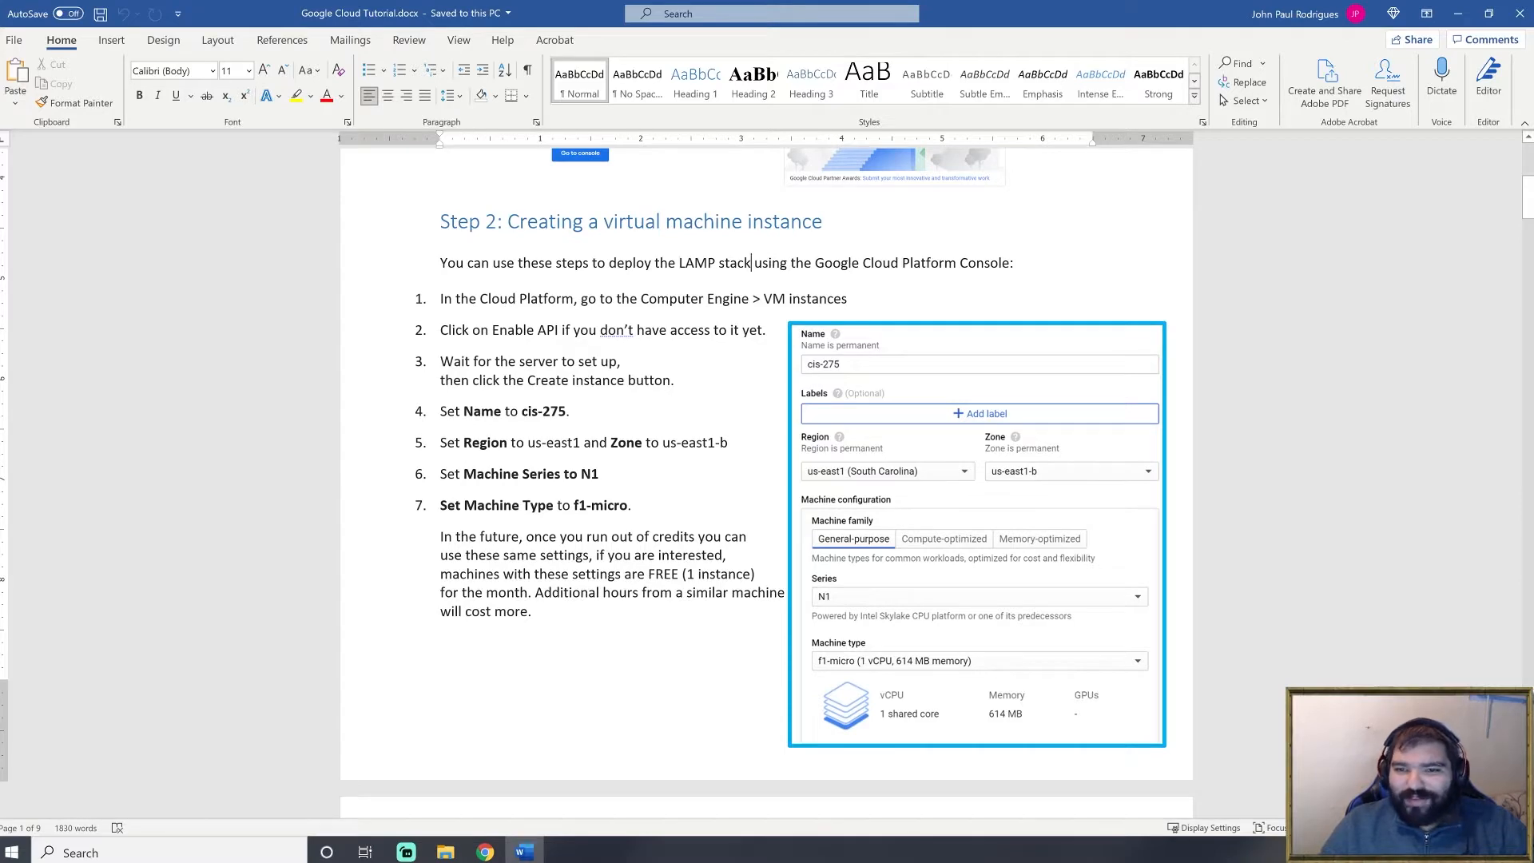
# - Minimize the tutorial document, switch to Chrome and go to cloud.google.com
pyautogui.click(1457, 13)
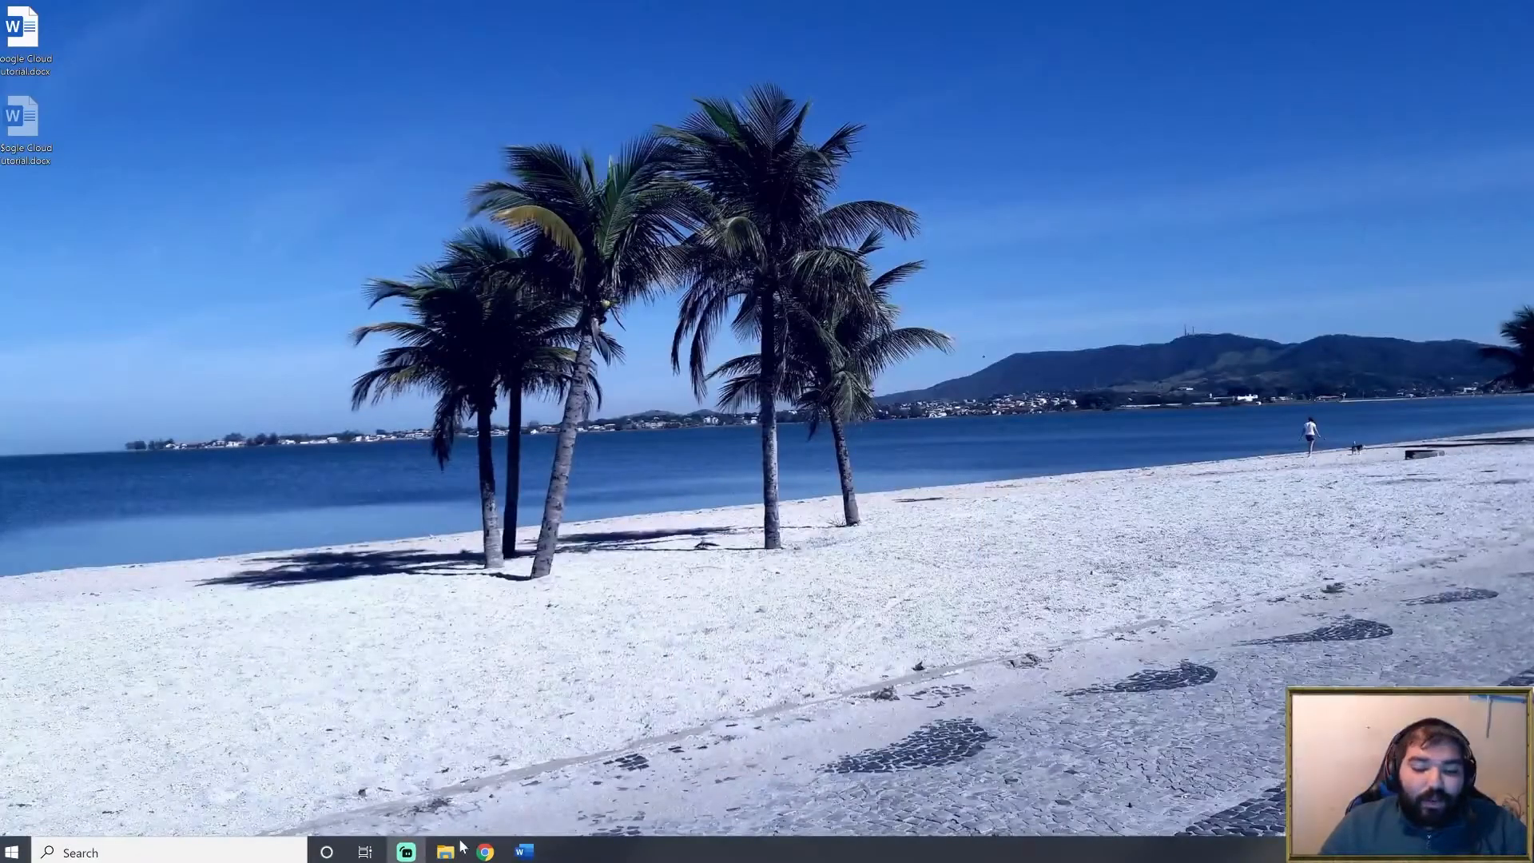
pyautogui.click(485, 851)
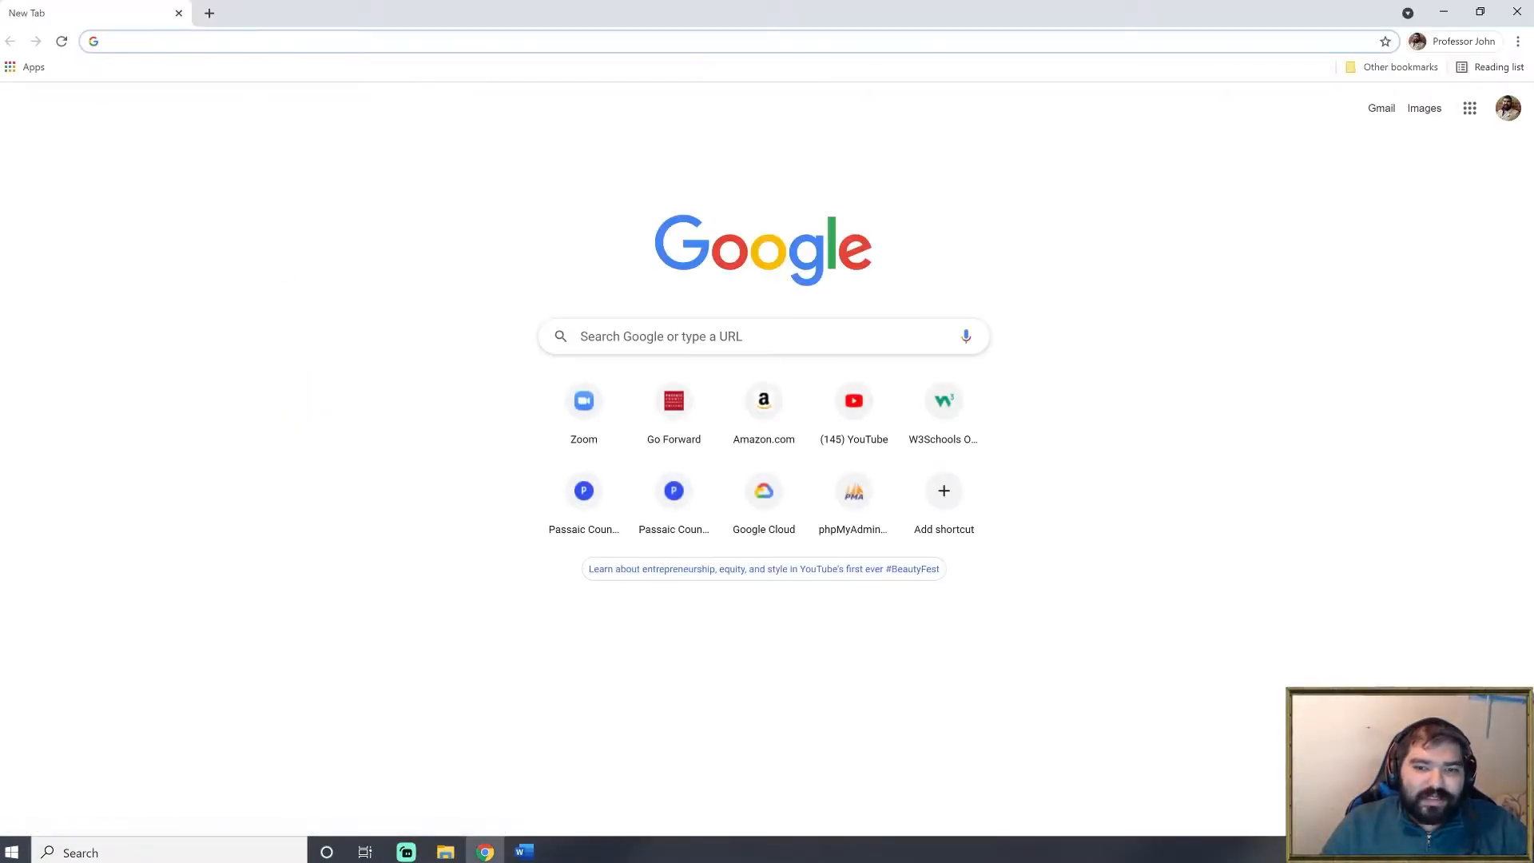
pyautogui.write('cloud.google.com')
pyautogui.press('Return')
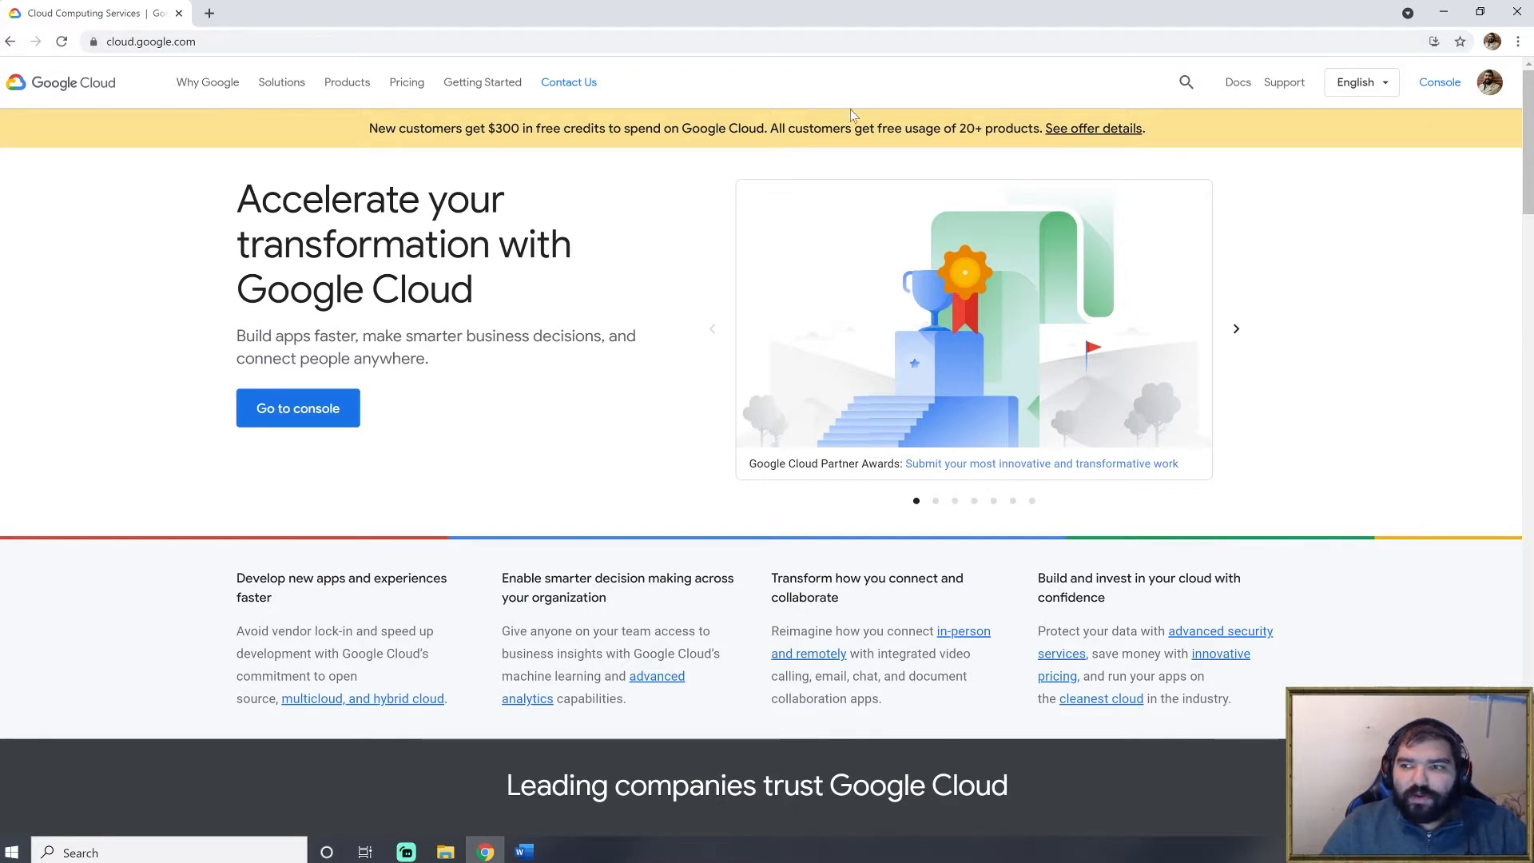
# - Switch the Google Cloud site to the college account and open its console
pyautogui.click(1489, 82)
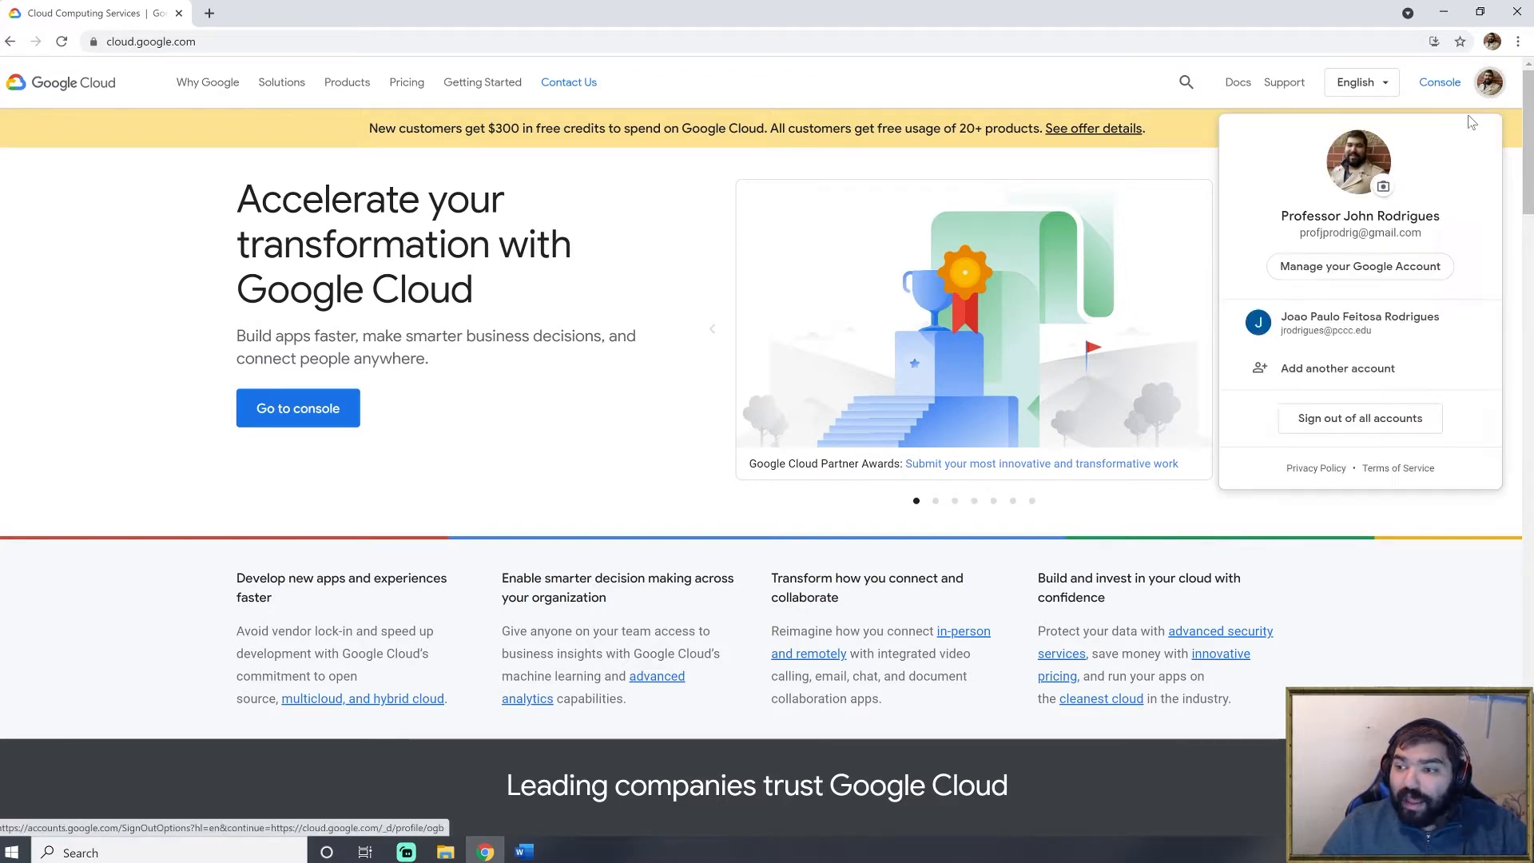
pyautogui.click(1332, 370)
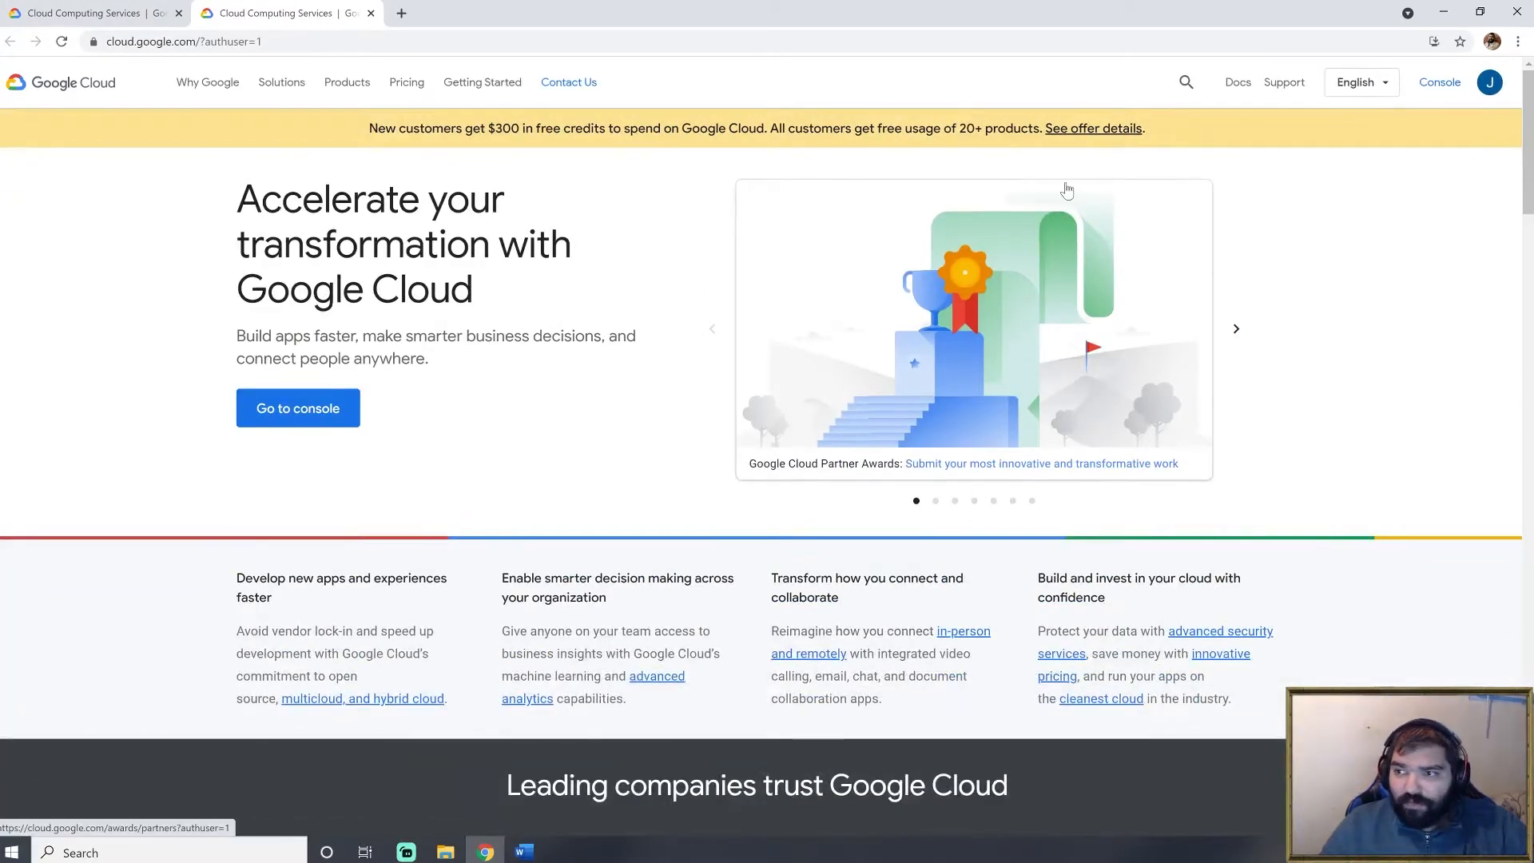
pyautogui.click(1440, 92)
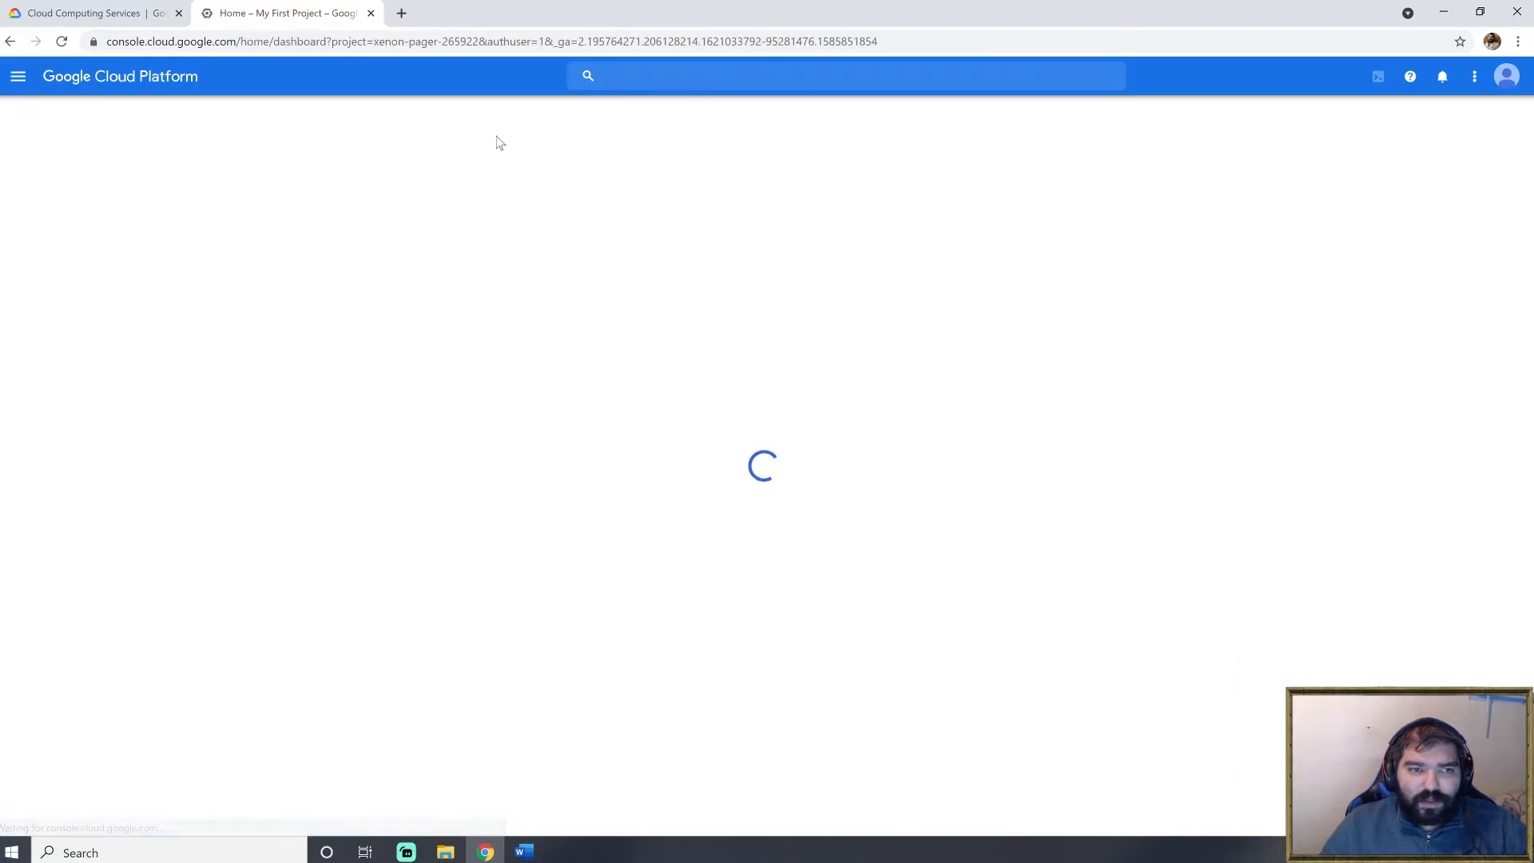
pyautogui.click(9, 41)
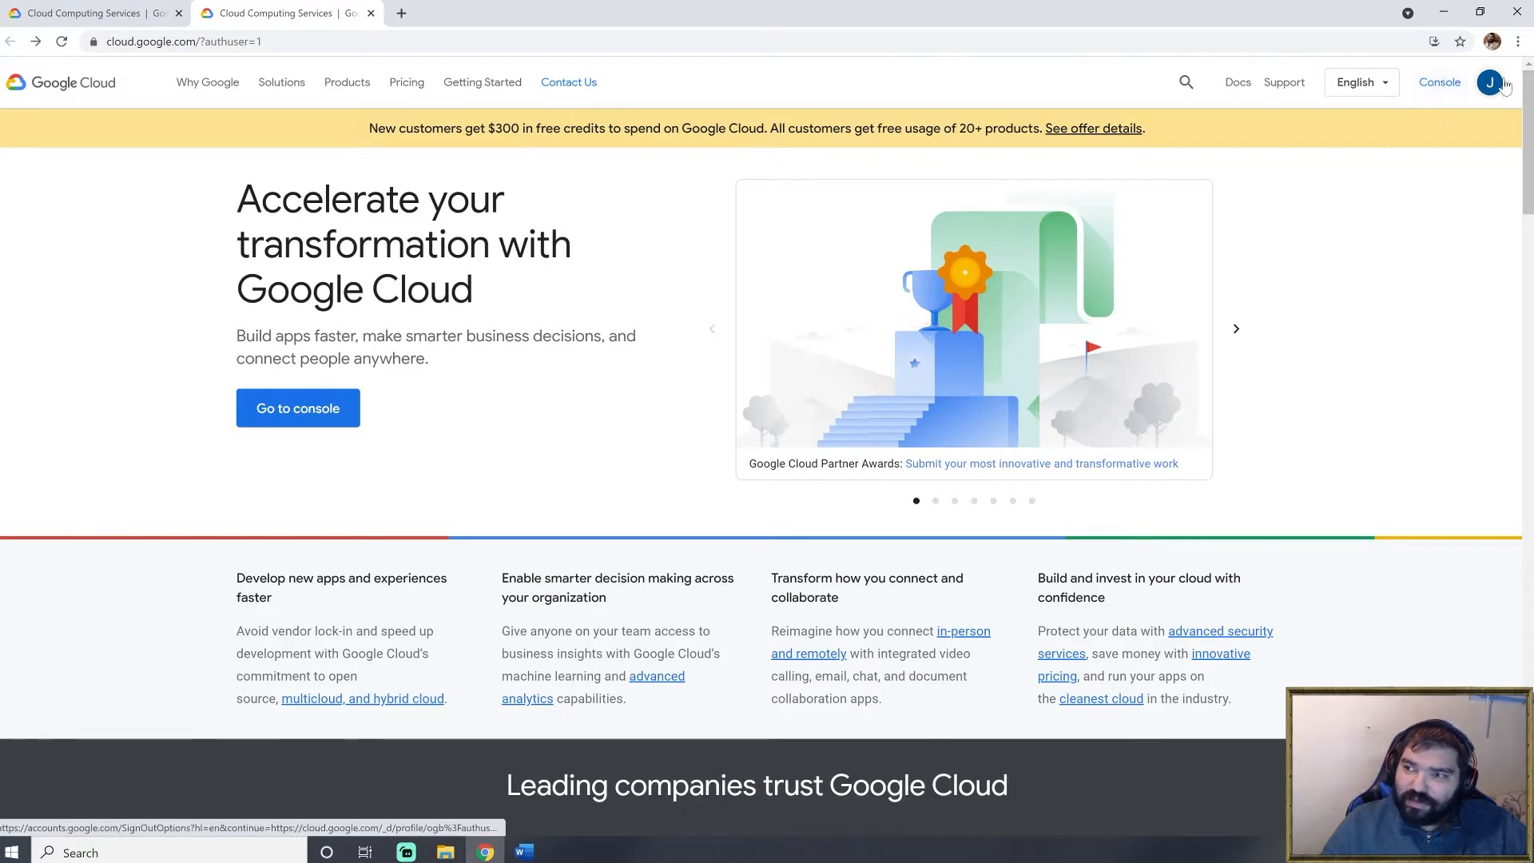
pyautogui.click(1418, 92)
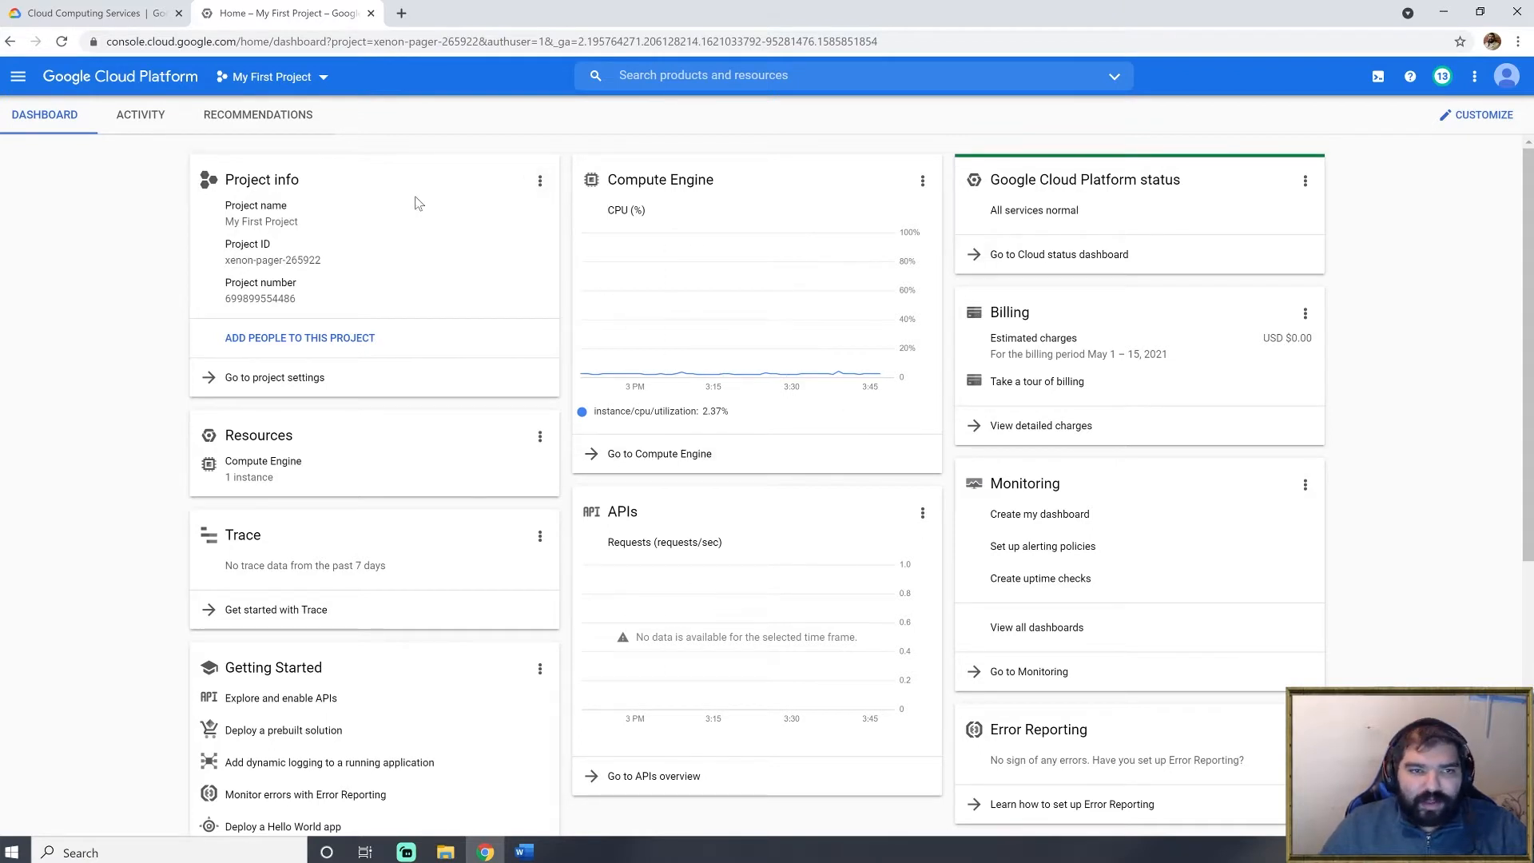
# - Open the VM instances page of Compute Engine
pyautogui.click(18, 77)
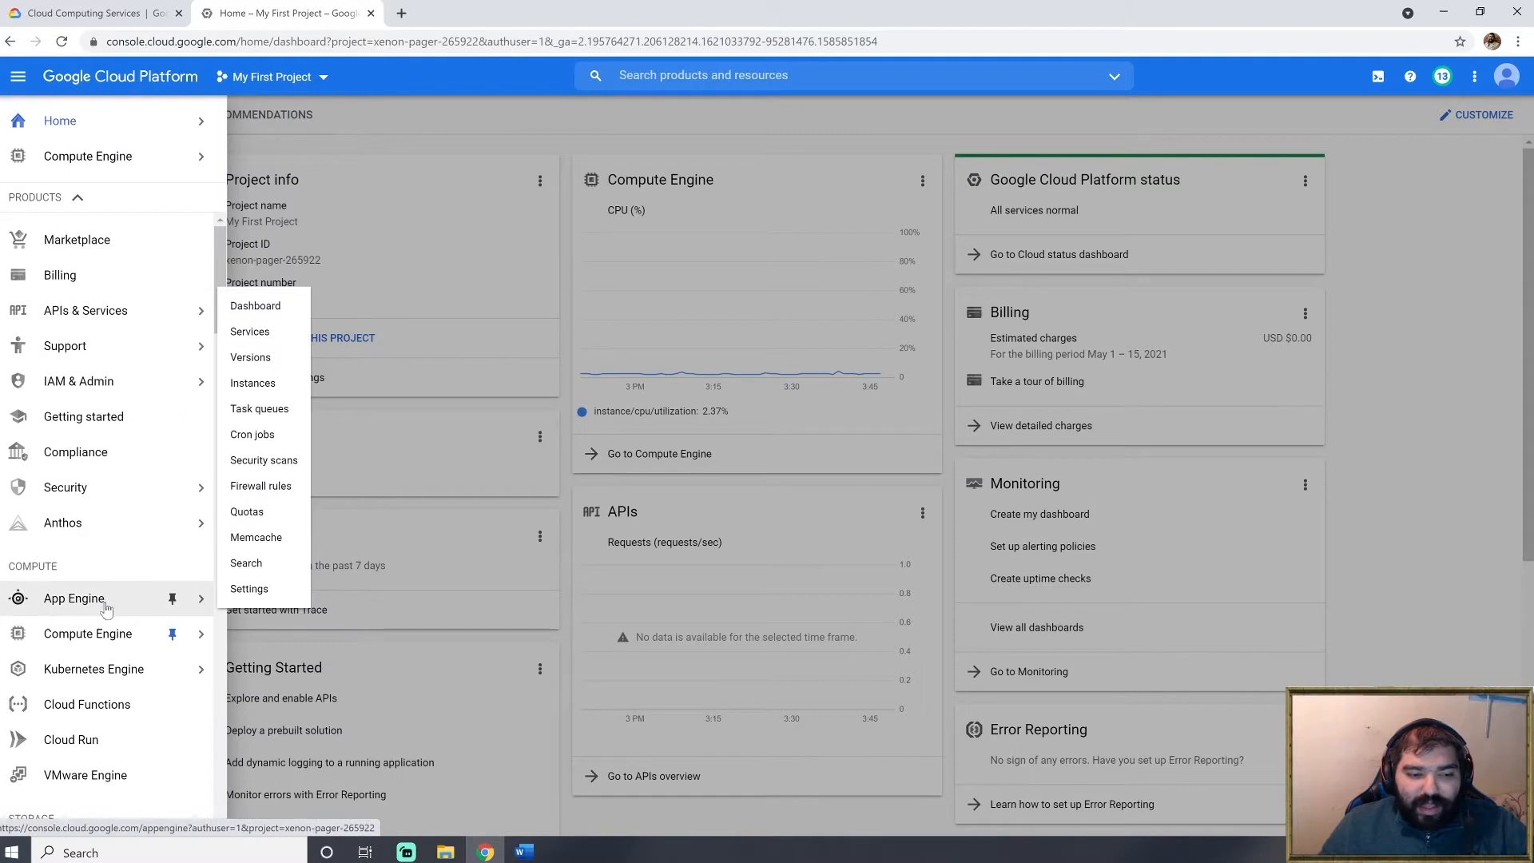
pyautogui.moveTo(102, 639)
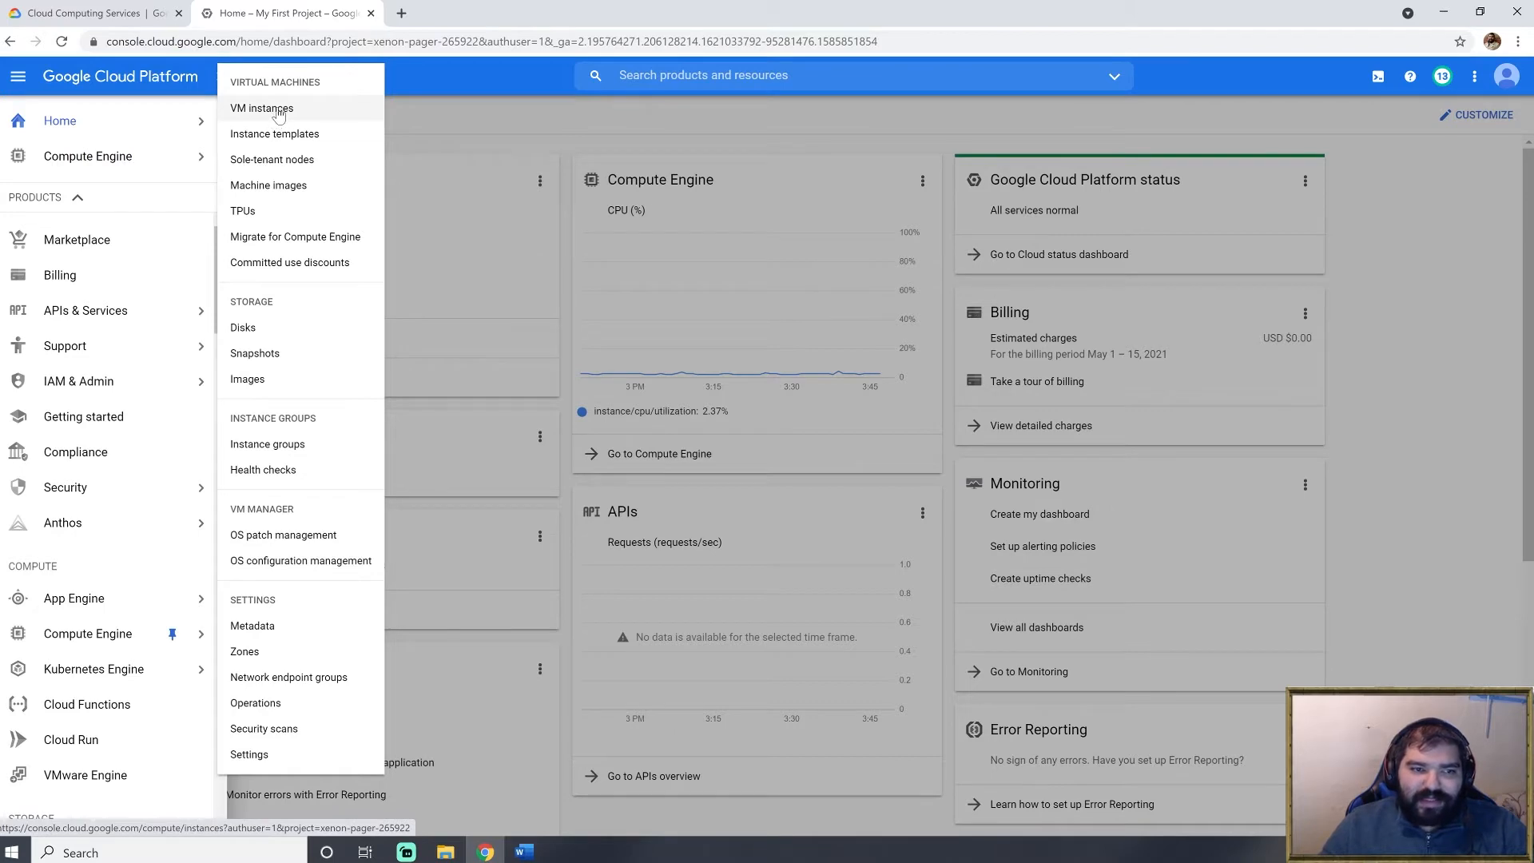
pyautogui.moveTo(217, 250)
pyautogui.mouseDown()
pyautogui.moveTo(216, 773)
pyautogui.moveTo(218, 254)
pyautogui.mouseUp()
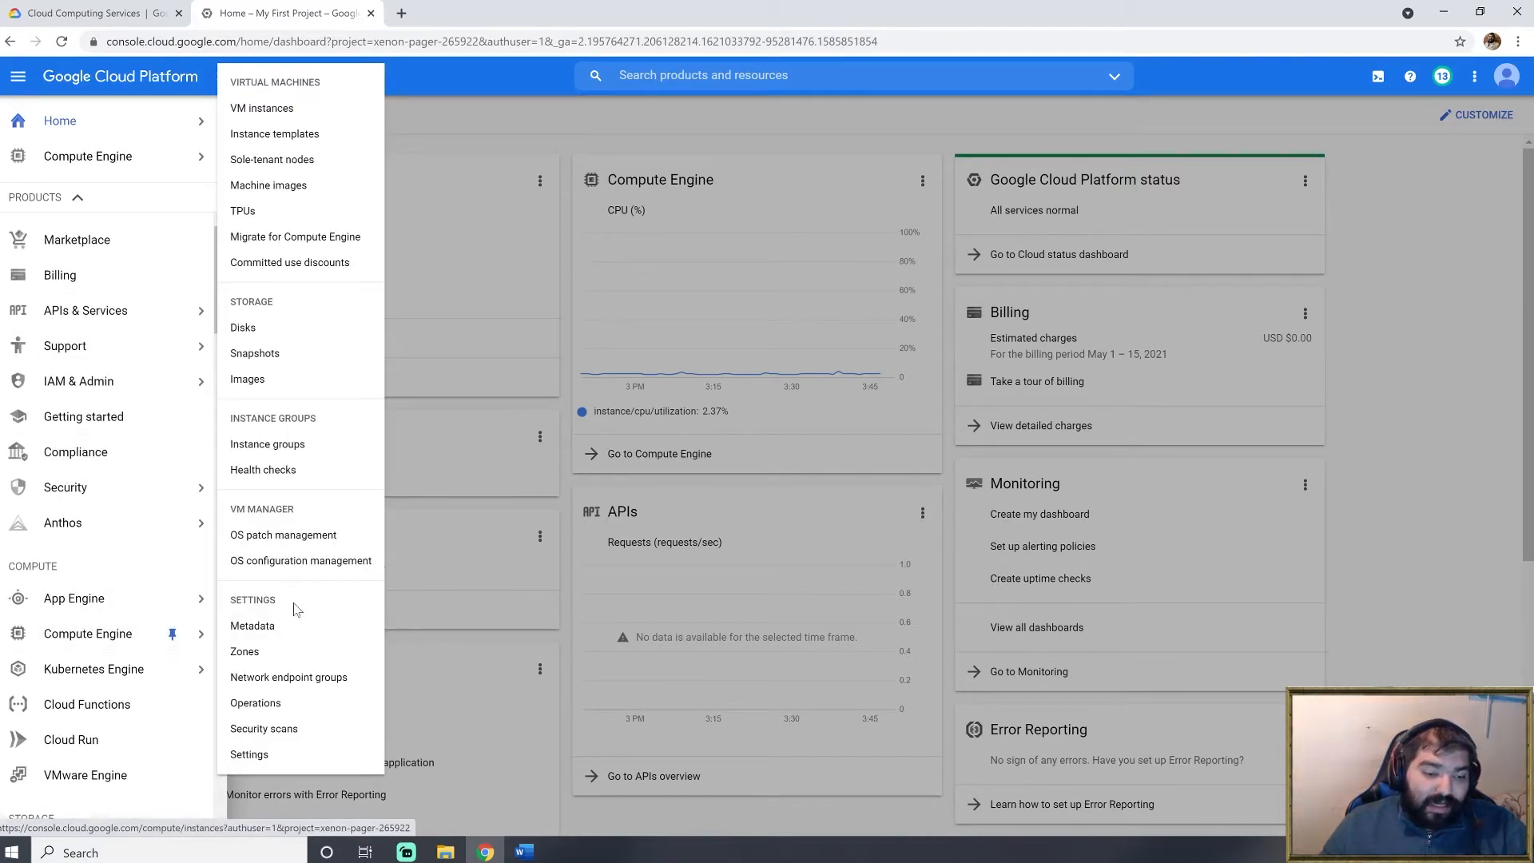
pyautogui.click(281, 109)
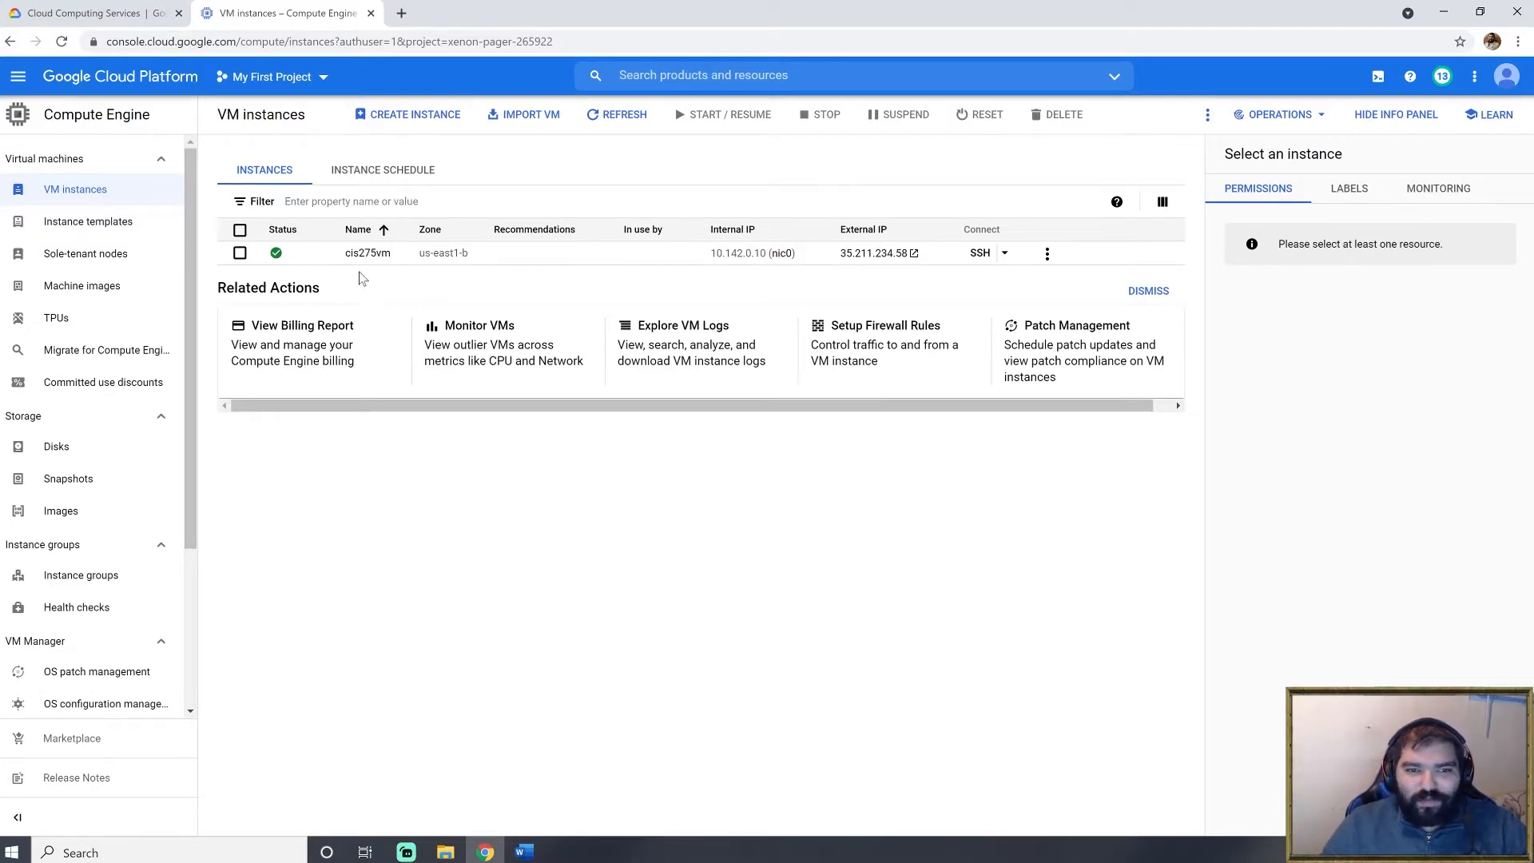
# - Delete the existing cis275vm instance and confirm the deletion
pyautogui.click(1046, 253)
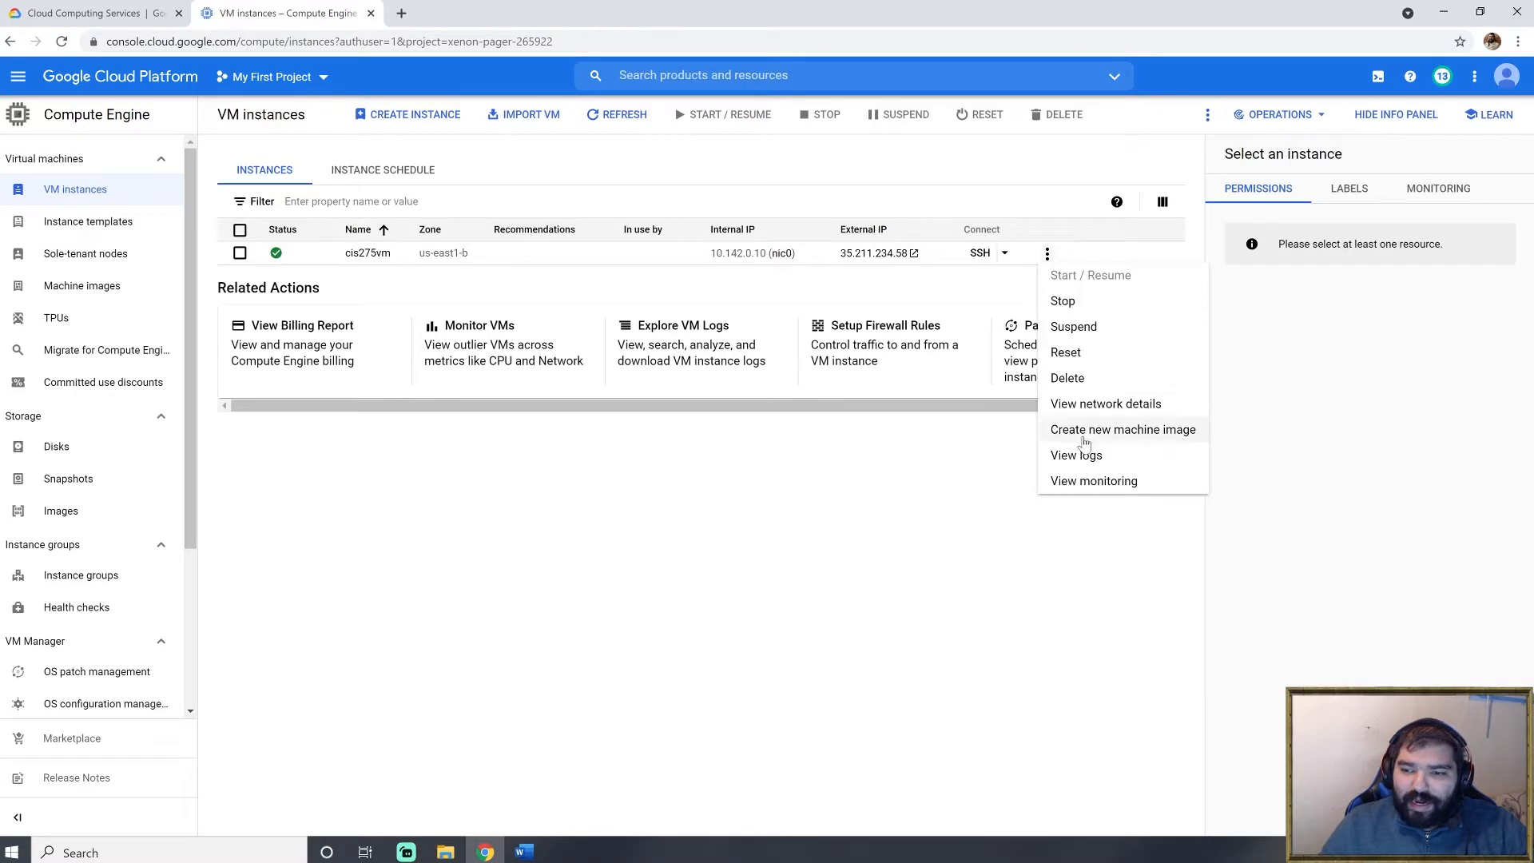
pyautogui.click(1071, 378)
pyautogui.click(931, 504)
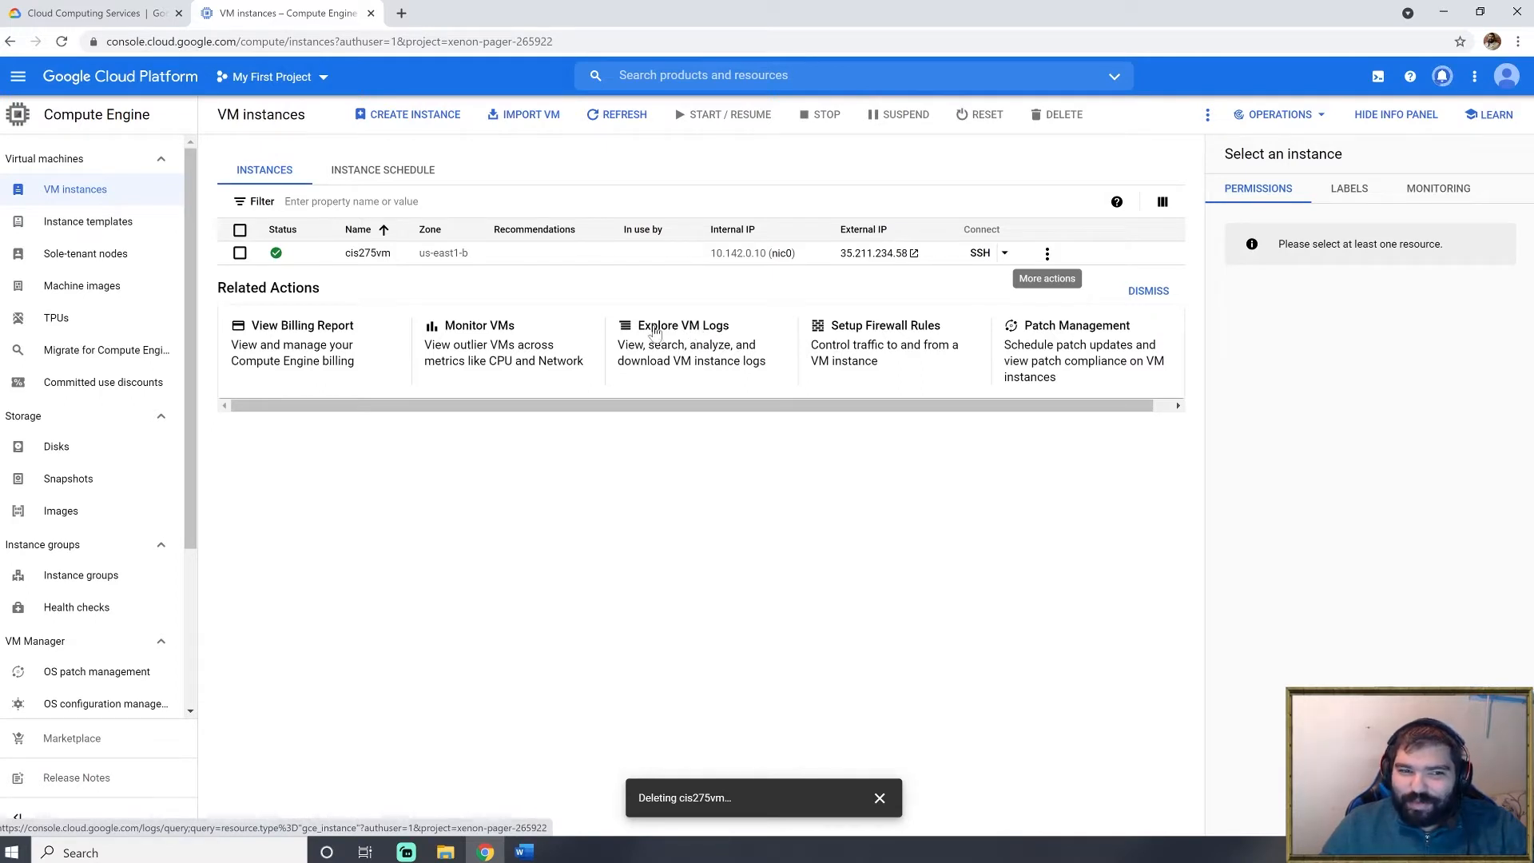
pyautogui.click(1046, 254)
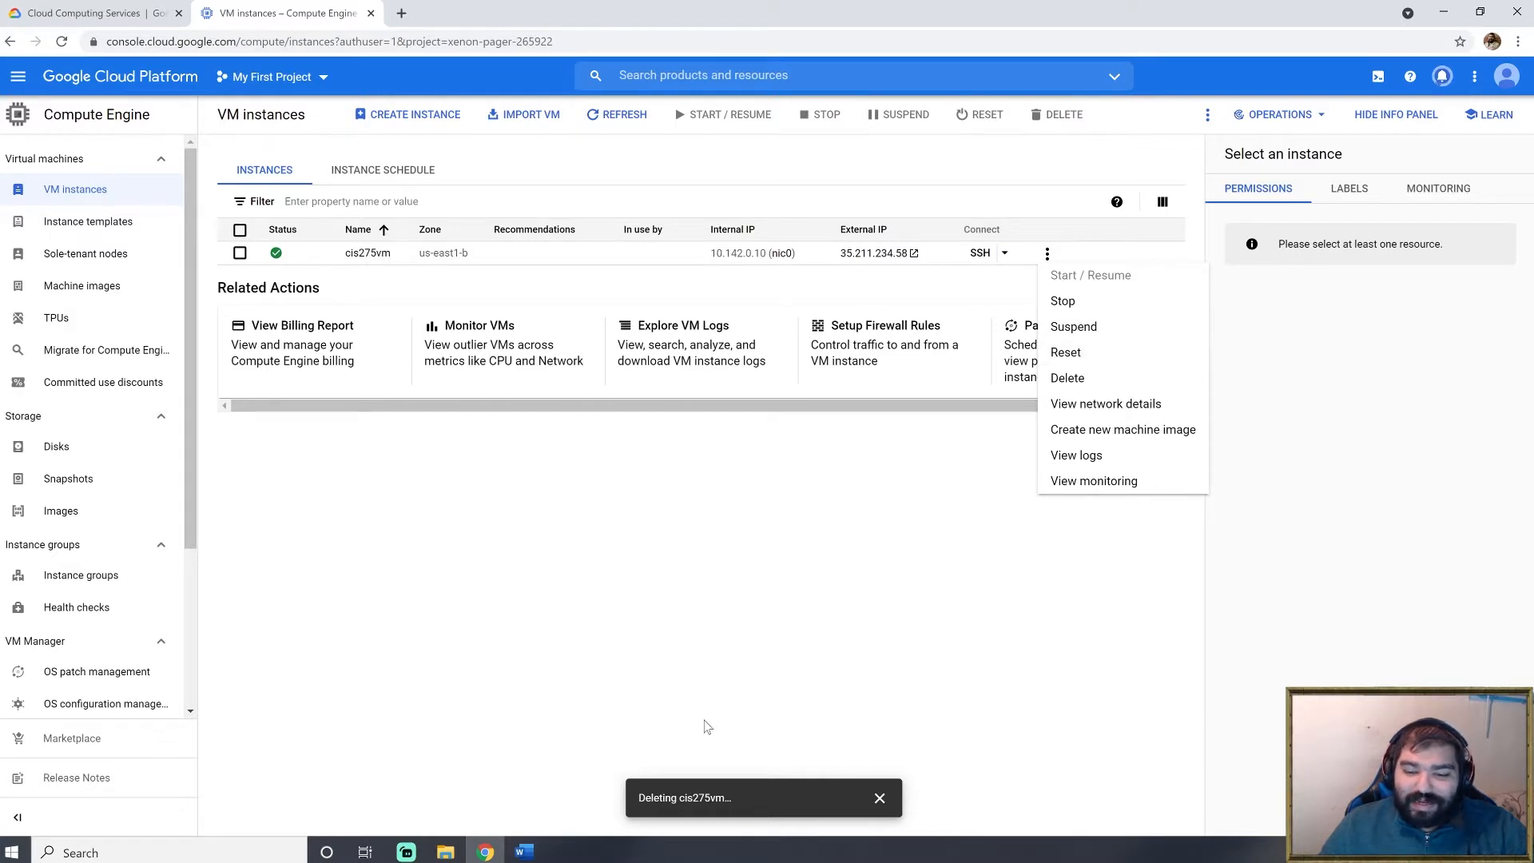
pyautogui.click(636, 599)
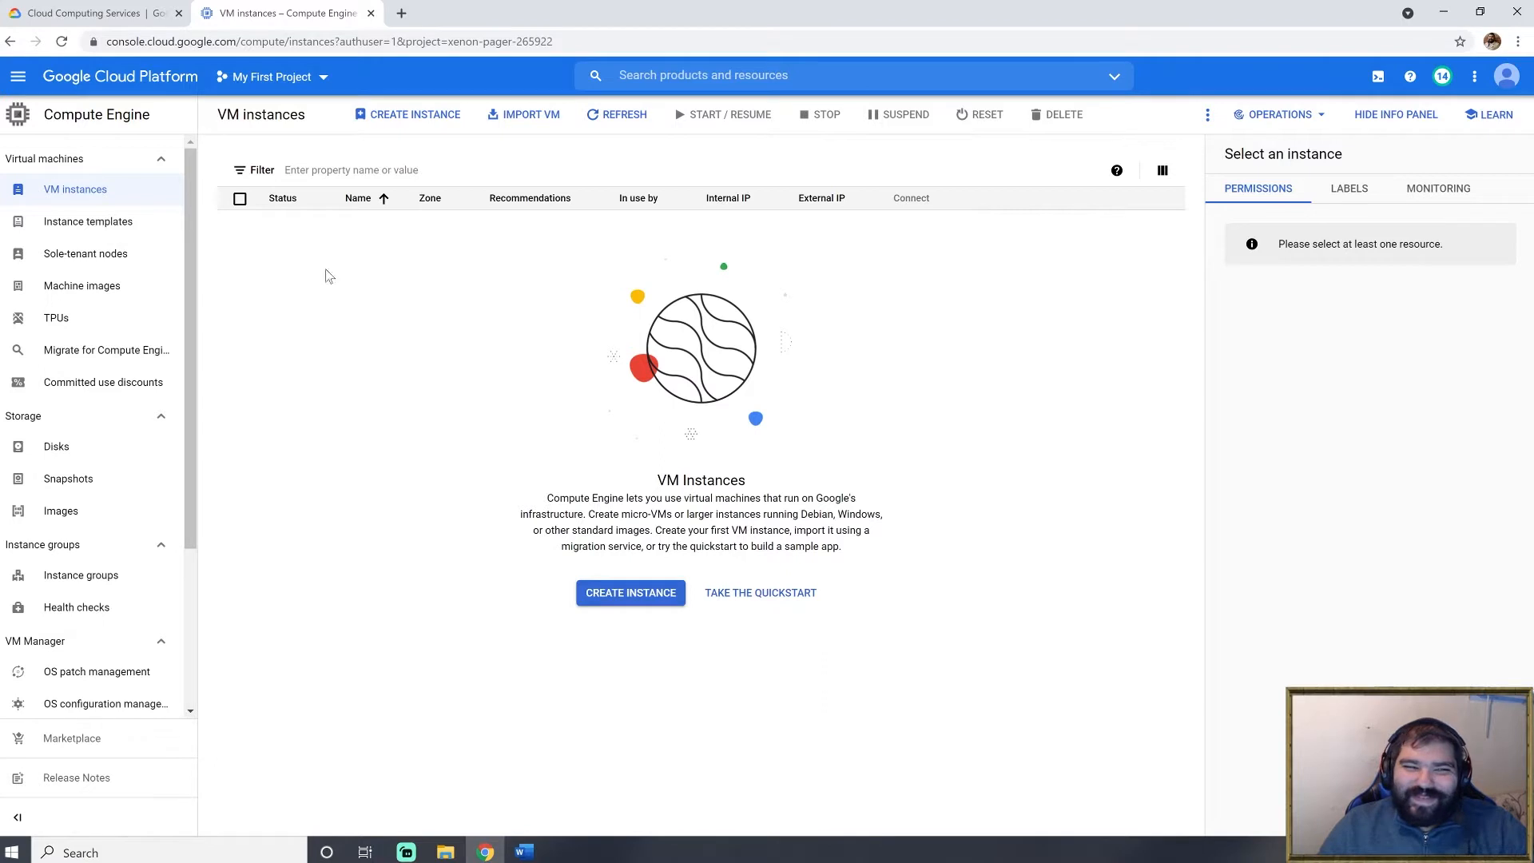
# - Start creating a new VM instance and examine its monthly cost estimate
pyautogui.click(408, 118)
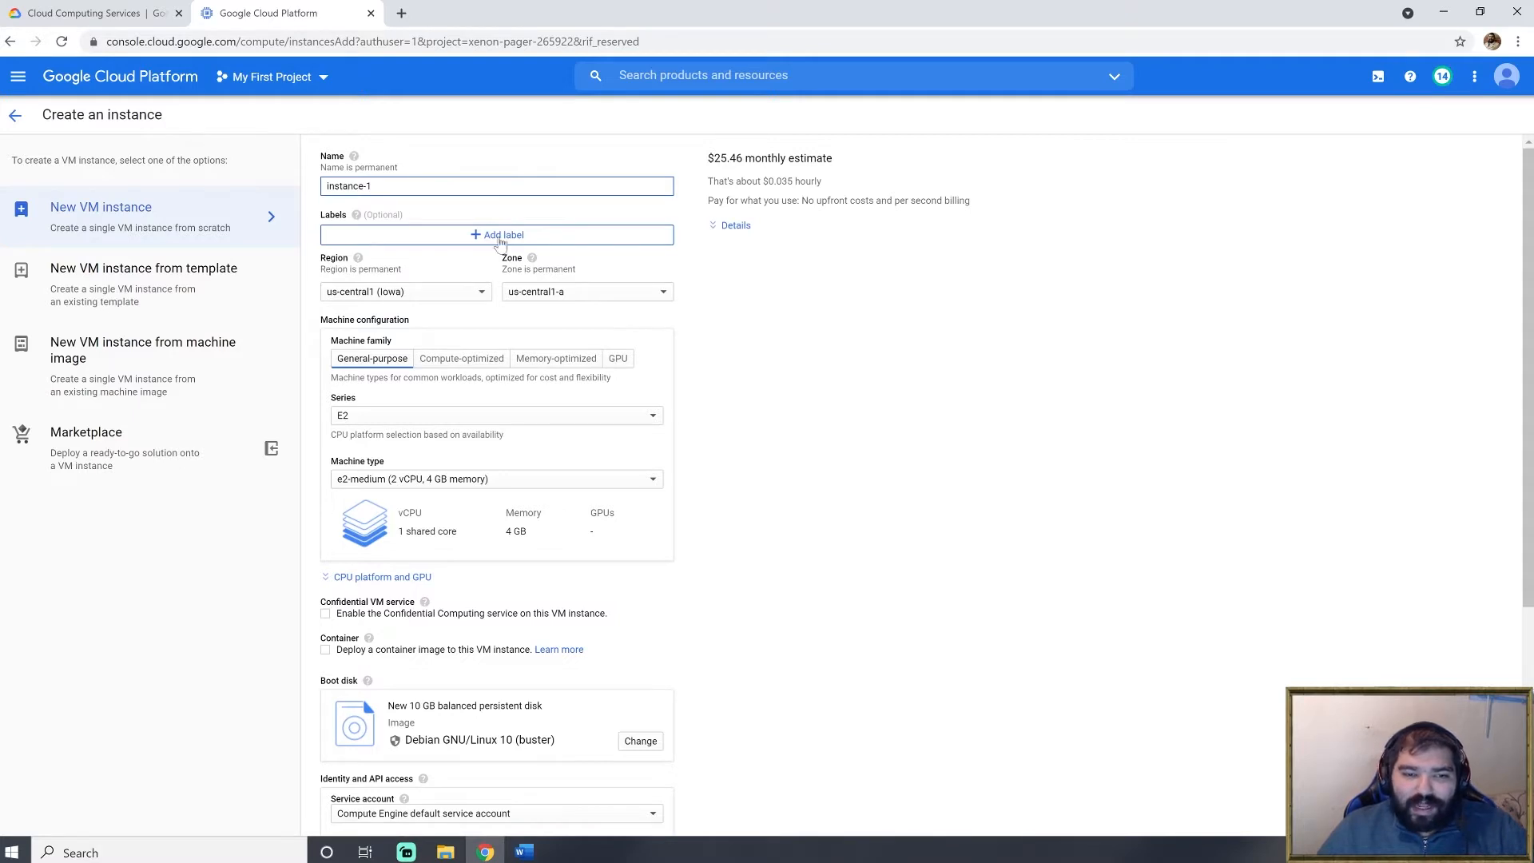
pyautogui.moveTo(714, 158)
pyautogui.mouseDown()
pyautogui.moveTo(736, 158)
pyautogui.moveTo(720, 158)
pyautogui.mouseUp()
pyautogui.click(745, 158)
pyautogui.click(743, 159)
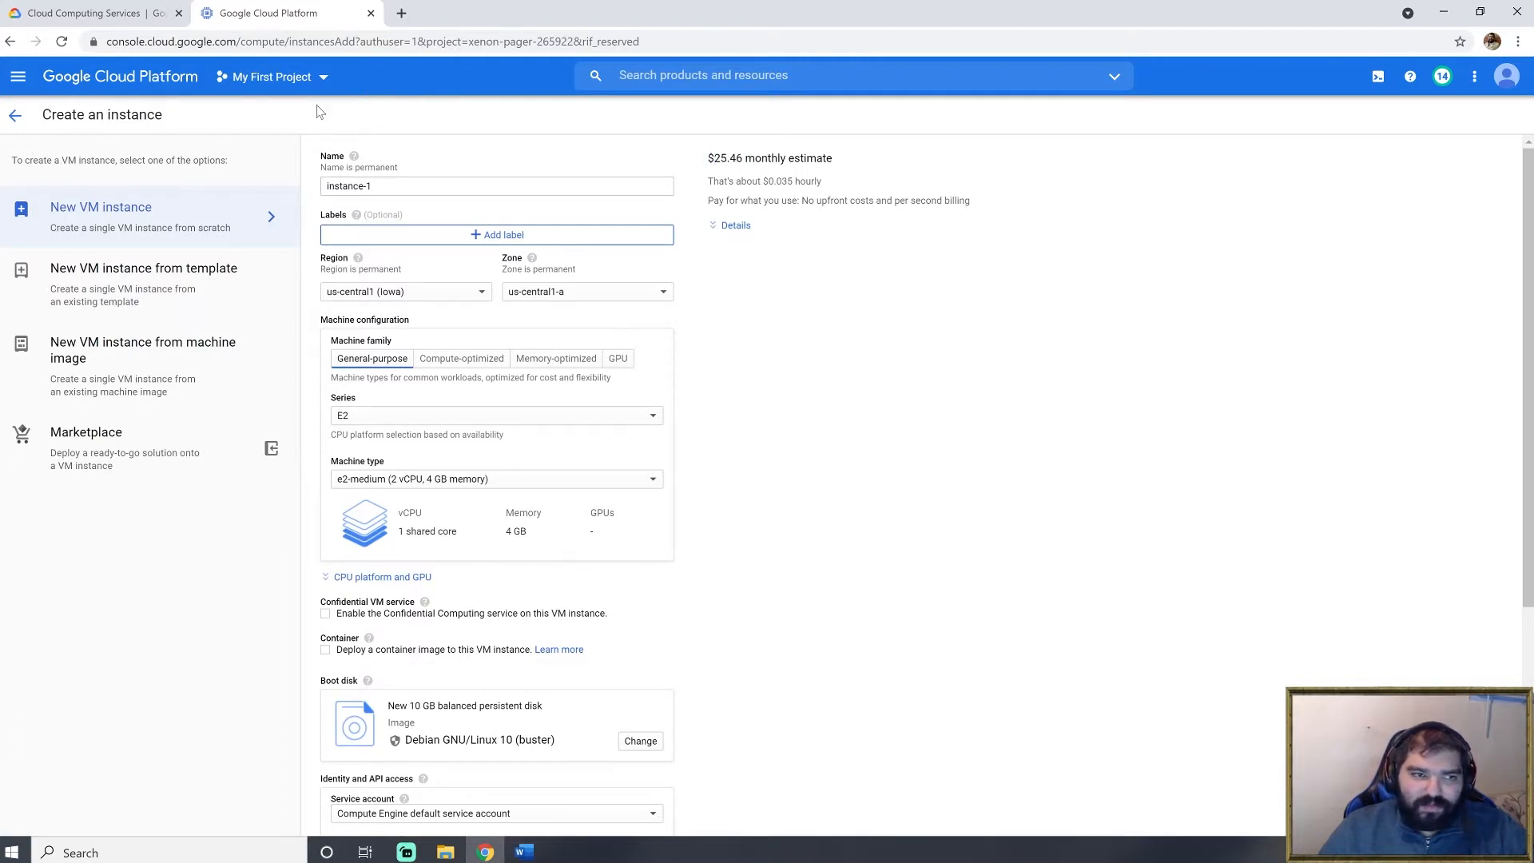
# - Search the web in a new tab for "cloud free tier", and refine the search to "cloud google free tier"
pyautogui.click(401, 15)
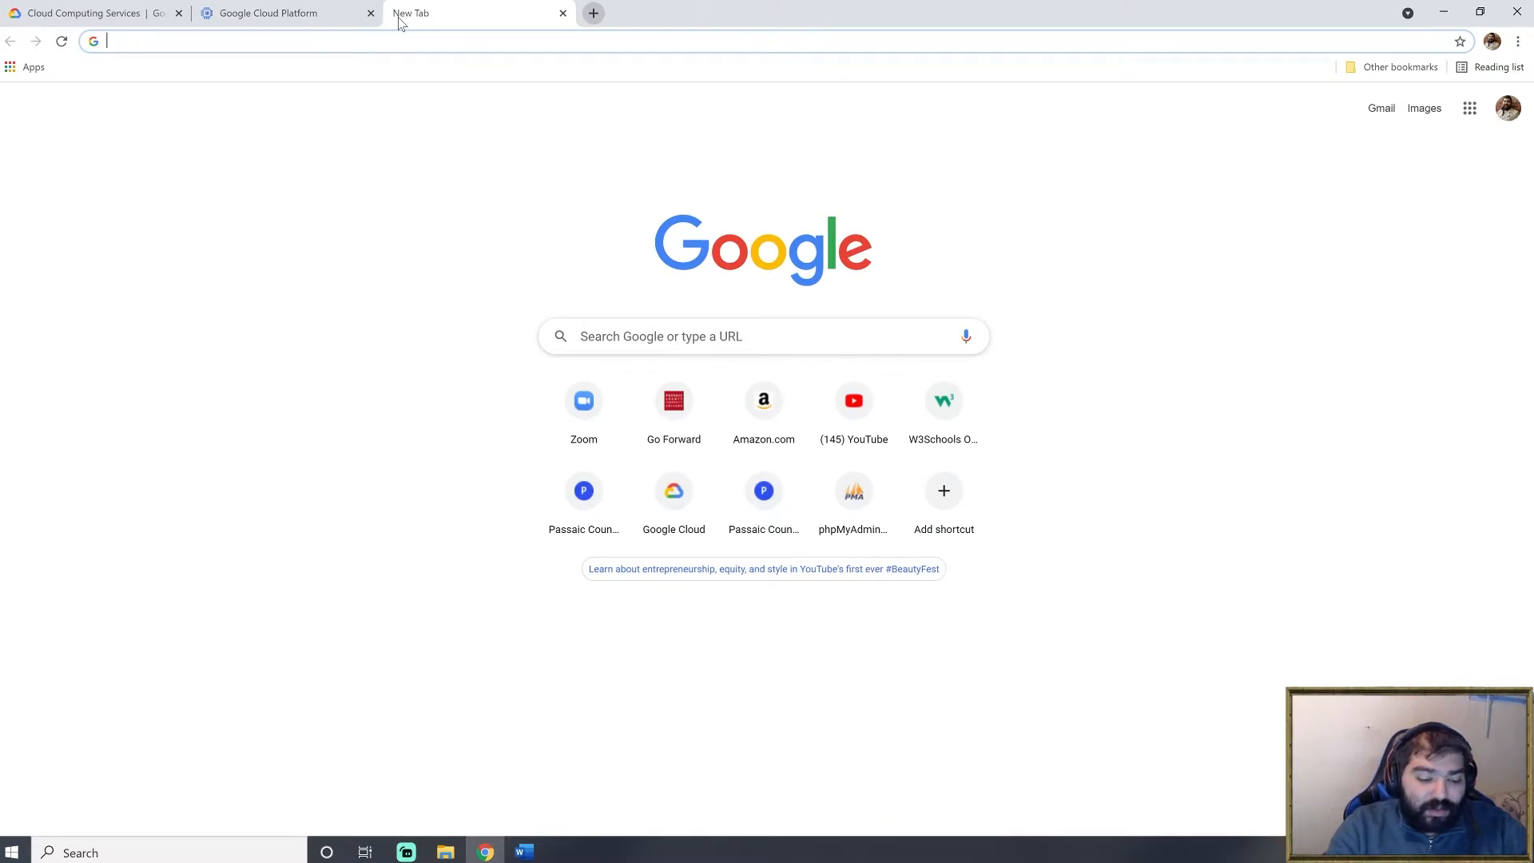
pyautogui.write('cloud free tier')
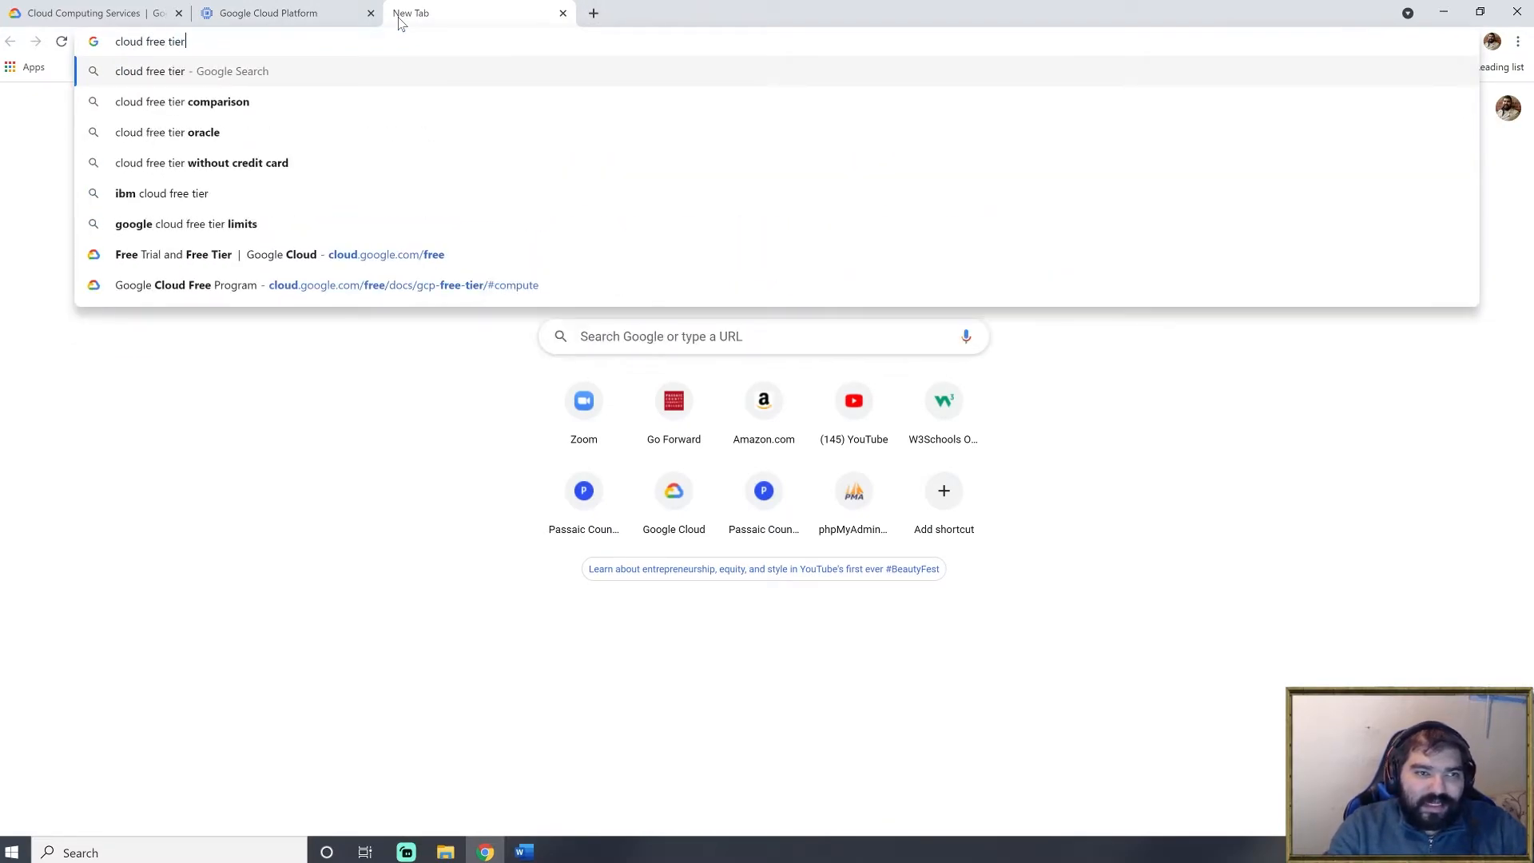
pyautogui.press('Return')
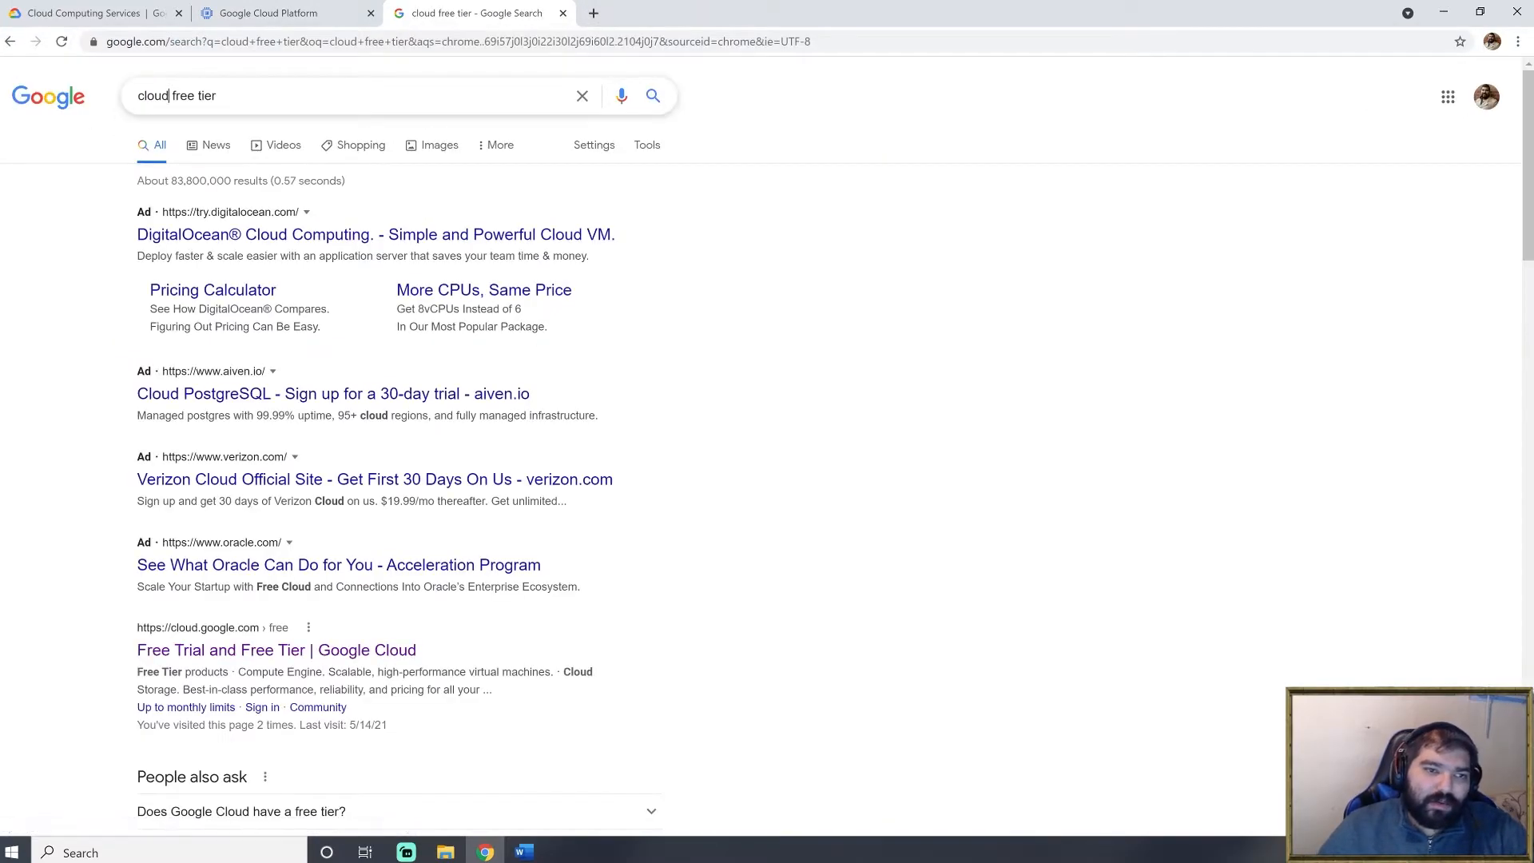
pyautogui.click(169, 95)
pyautogui.write('google')
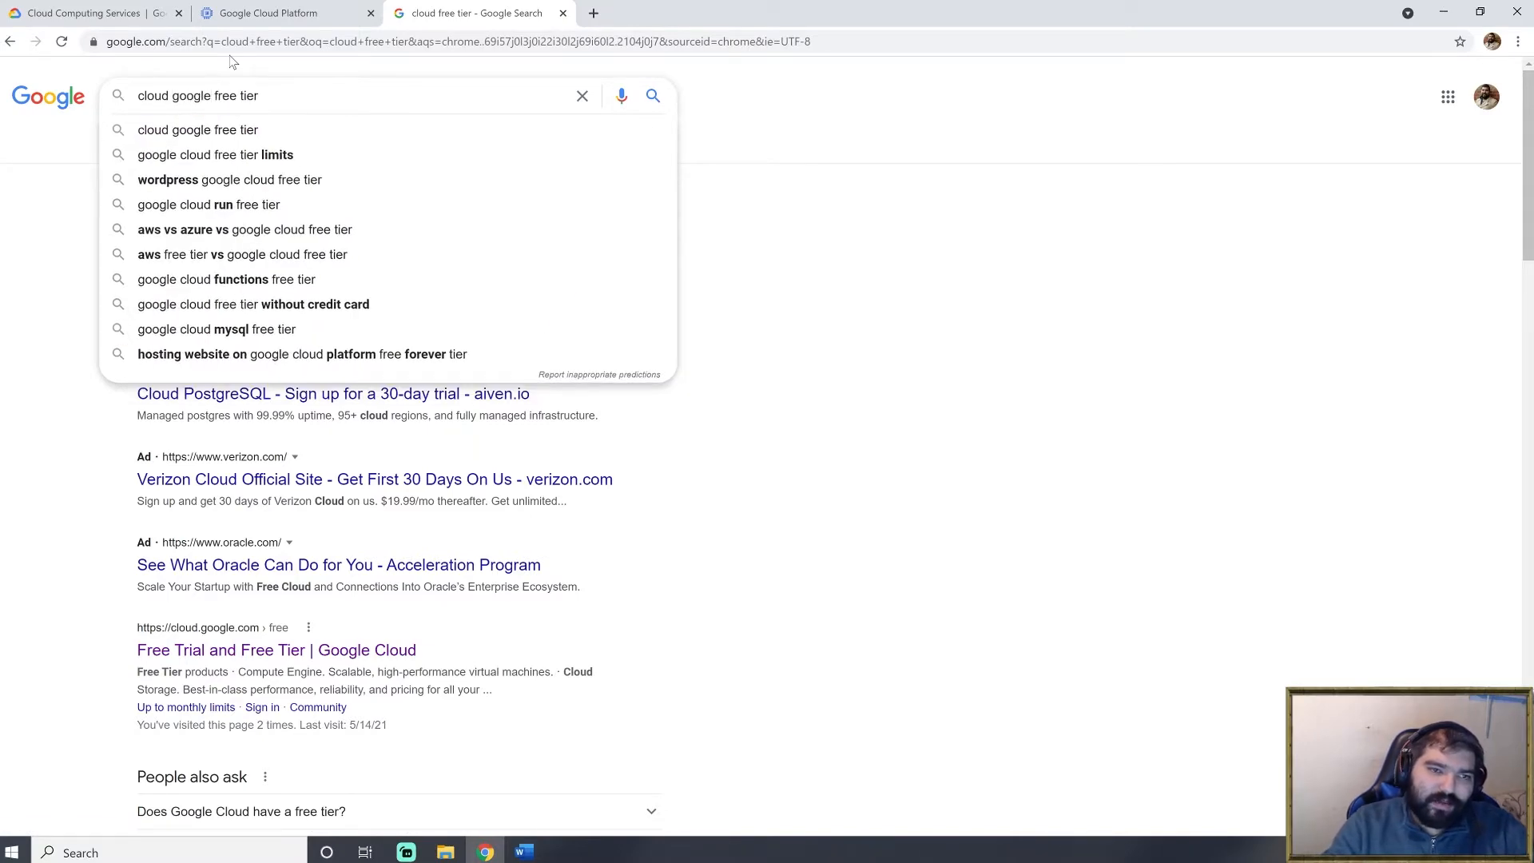
pyautogui.press('Return')
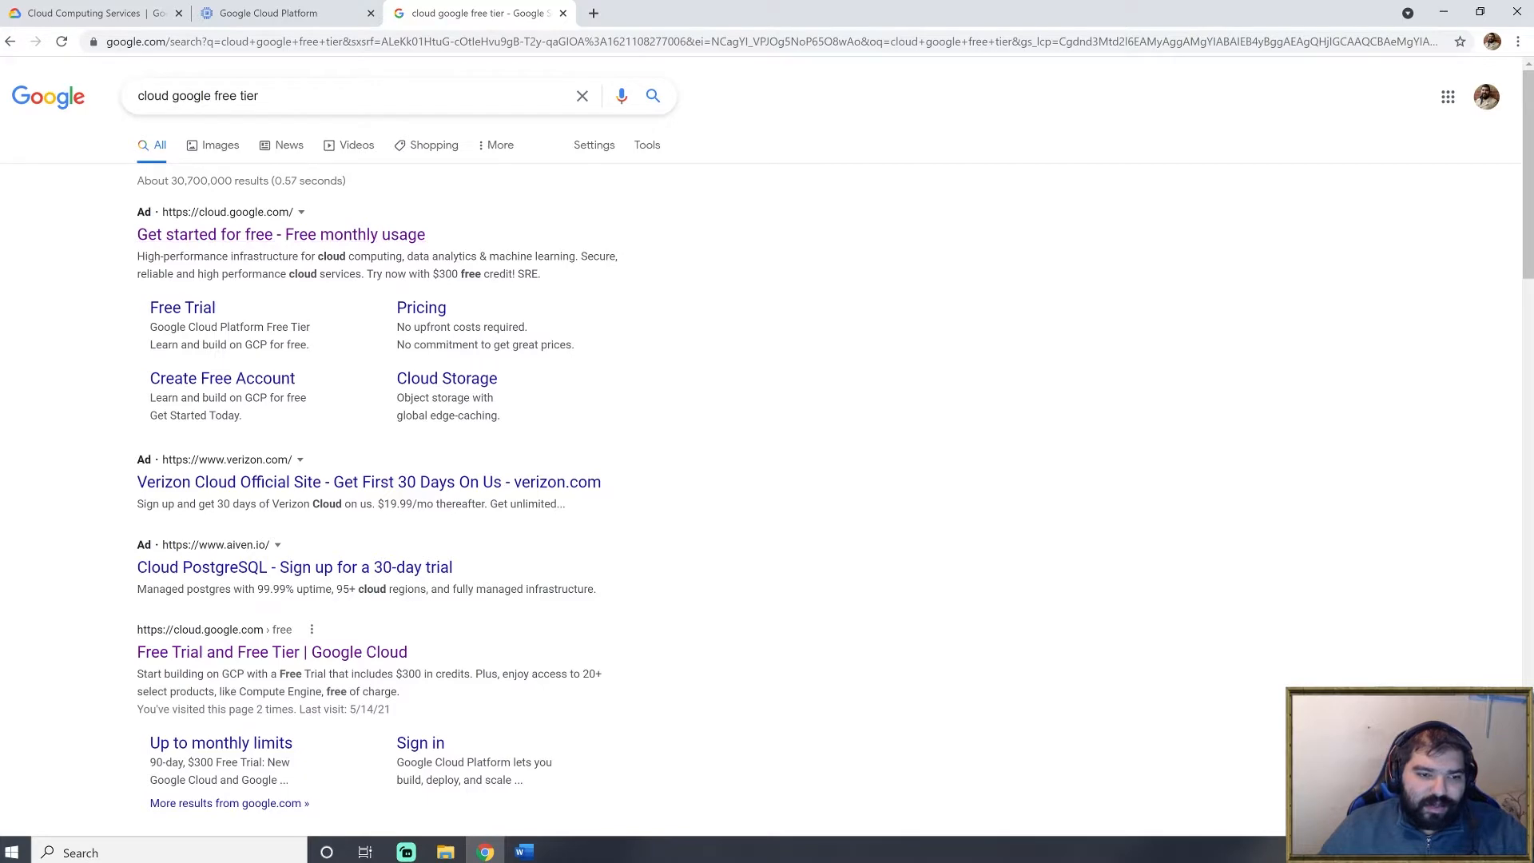
# - Open the Google Cloud Free Trial and Free Tier page and go to the Compute Engine free tier limits
pyautogui.click(233, 652)
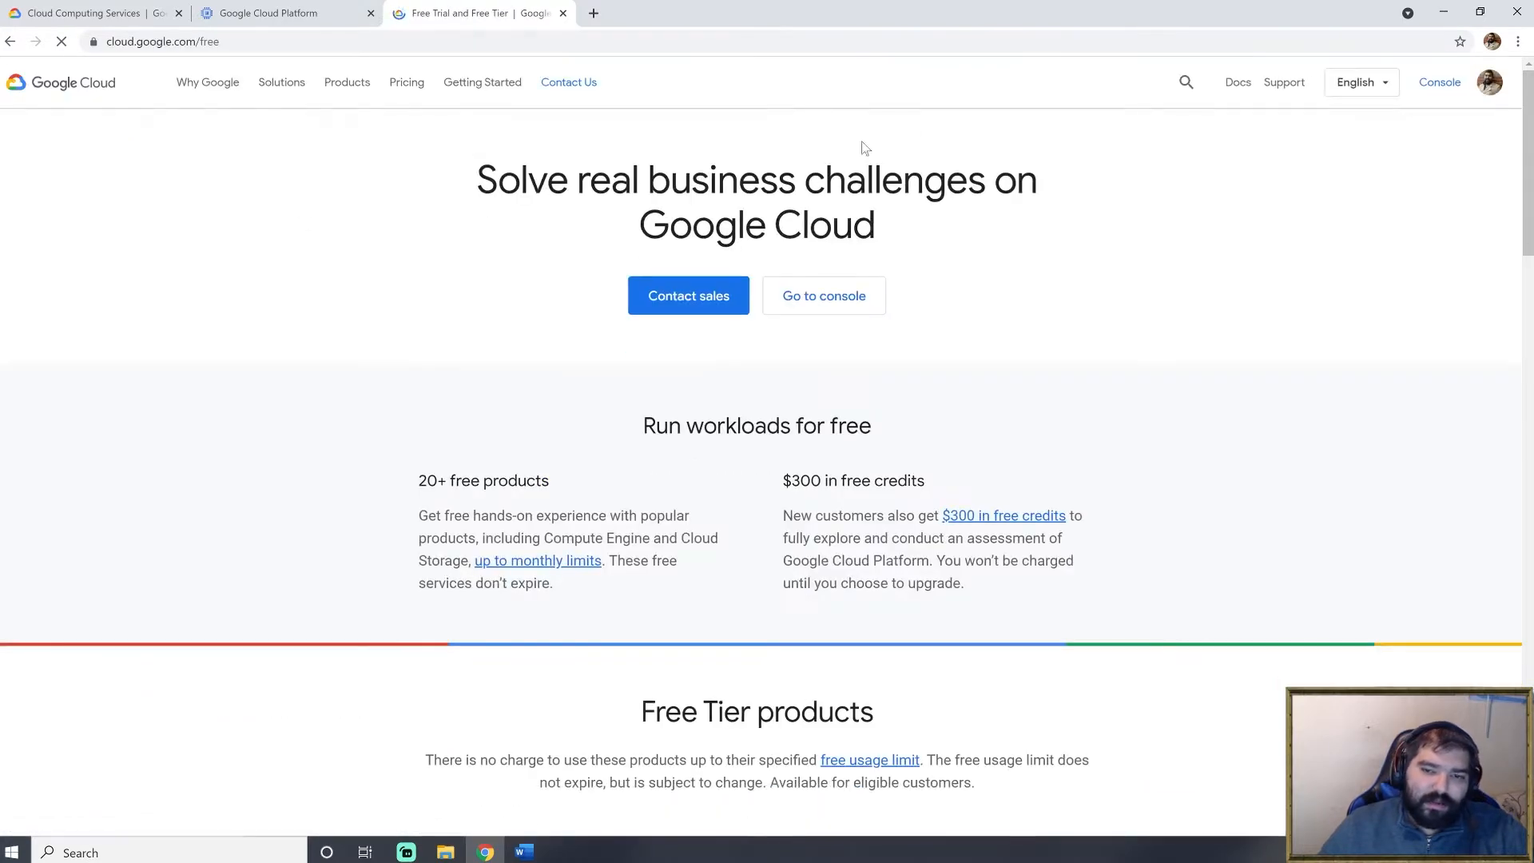
pyautogui.moveTo(1527, 201); pyautogui.dragTo(1506, 325)
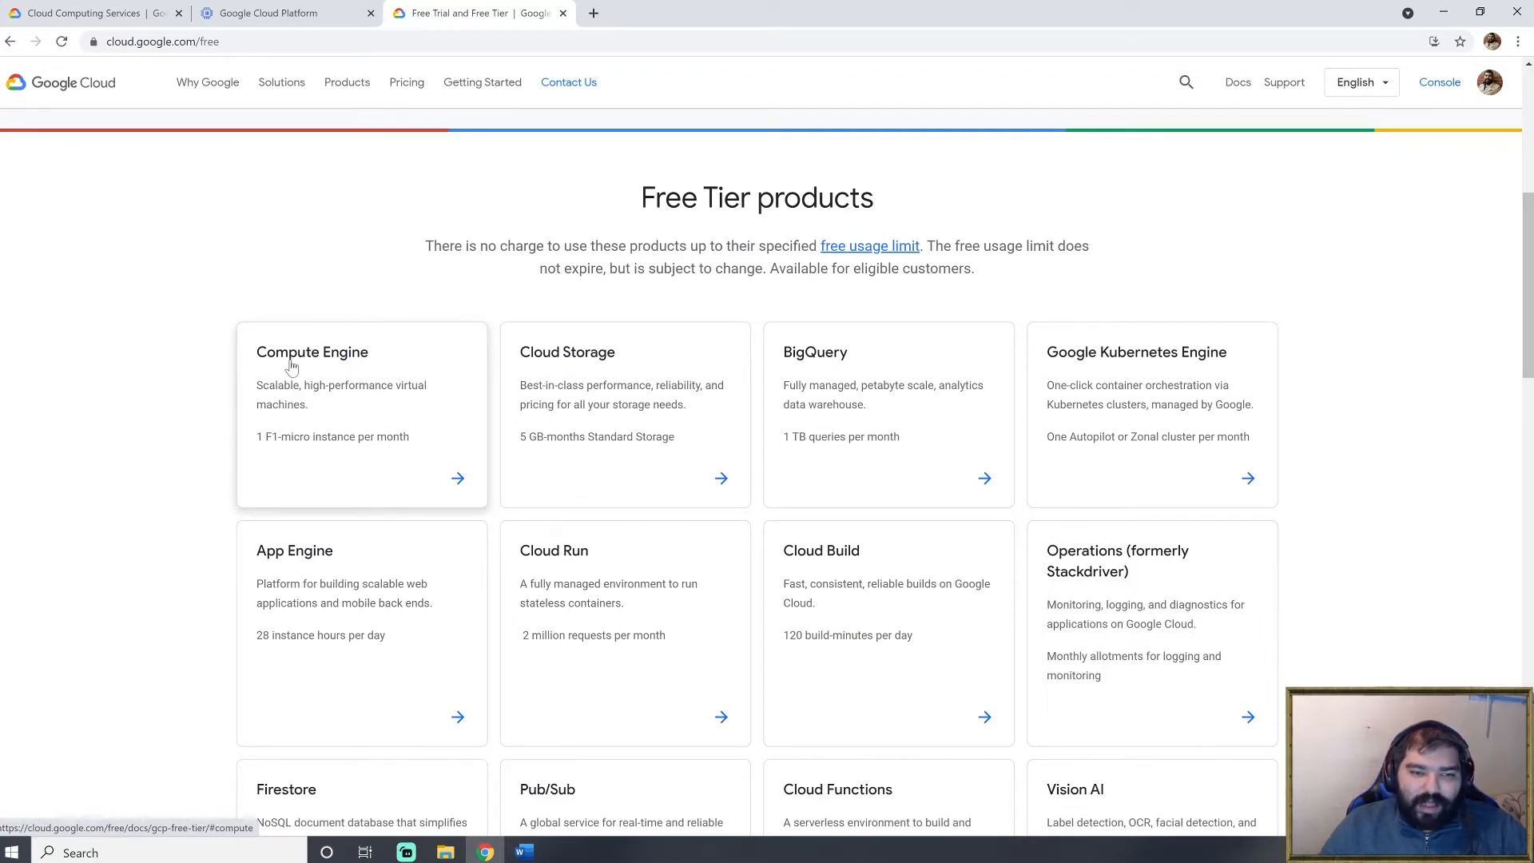
pyautogui.click(368, 404)
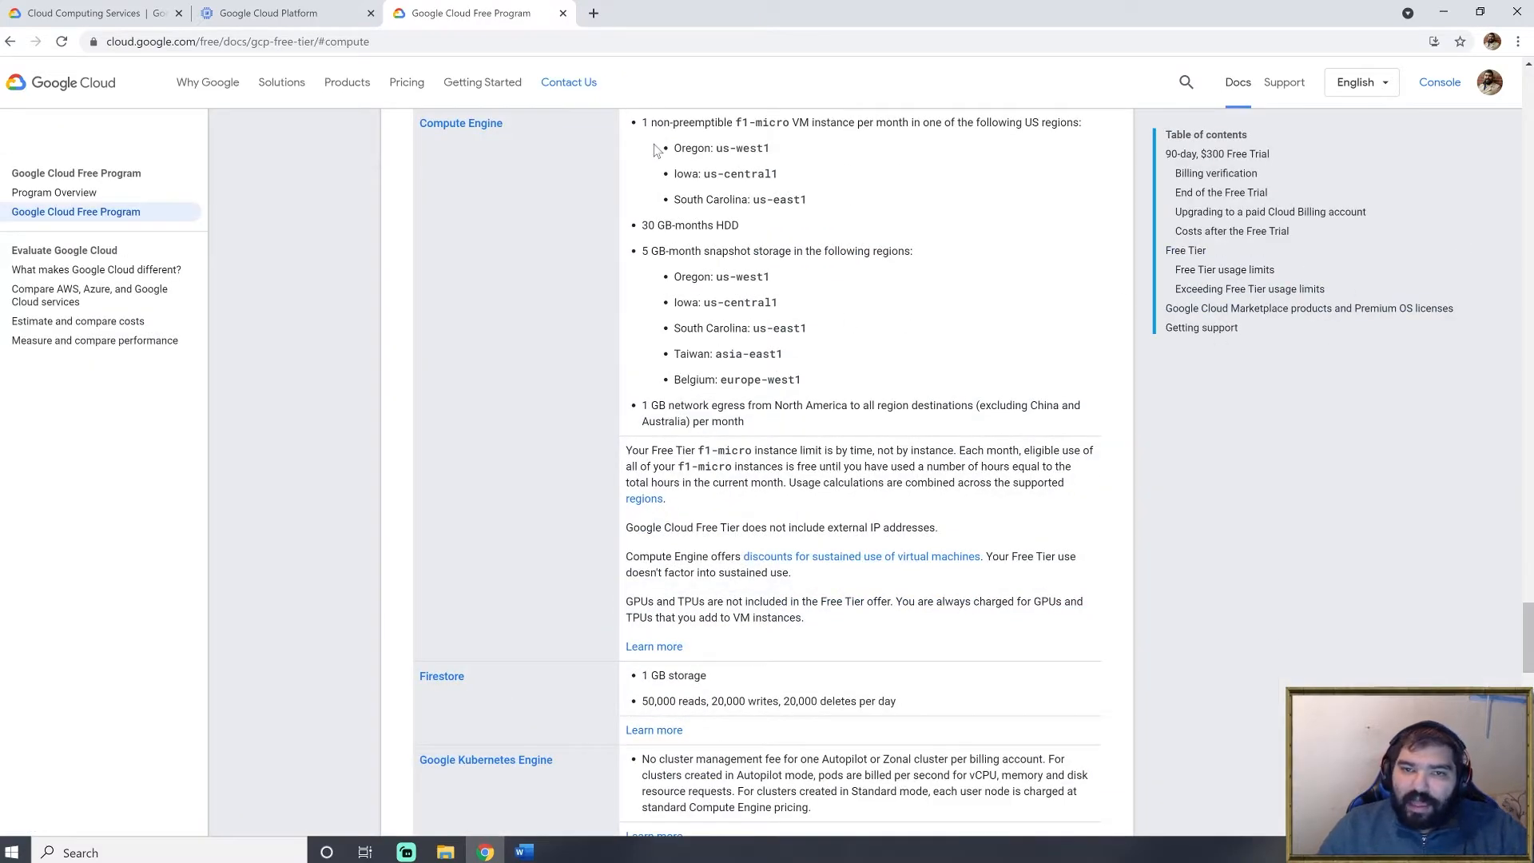
pyautogui.moveTo(651, 126); pyautogui.dragTo(851, 411)
pyautogui.click(852, 443)
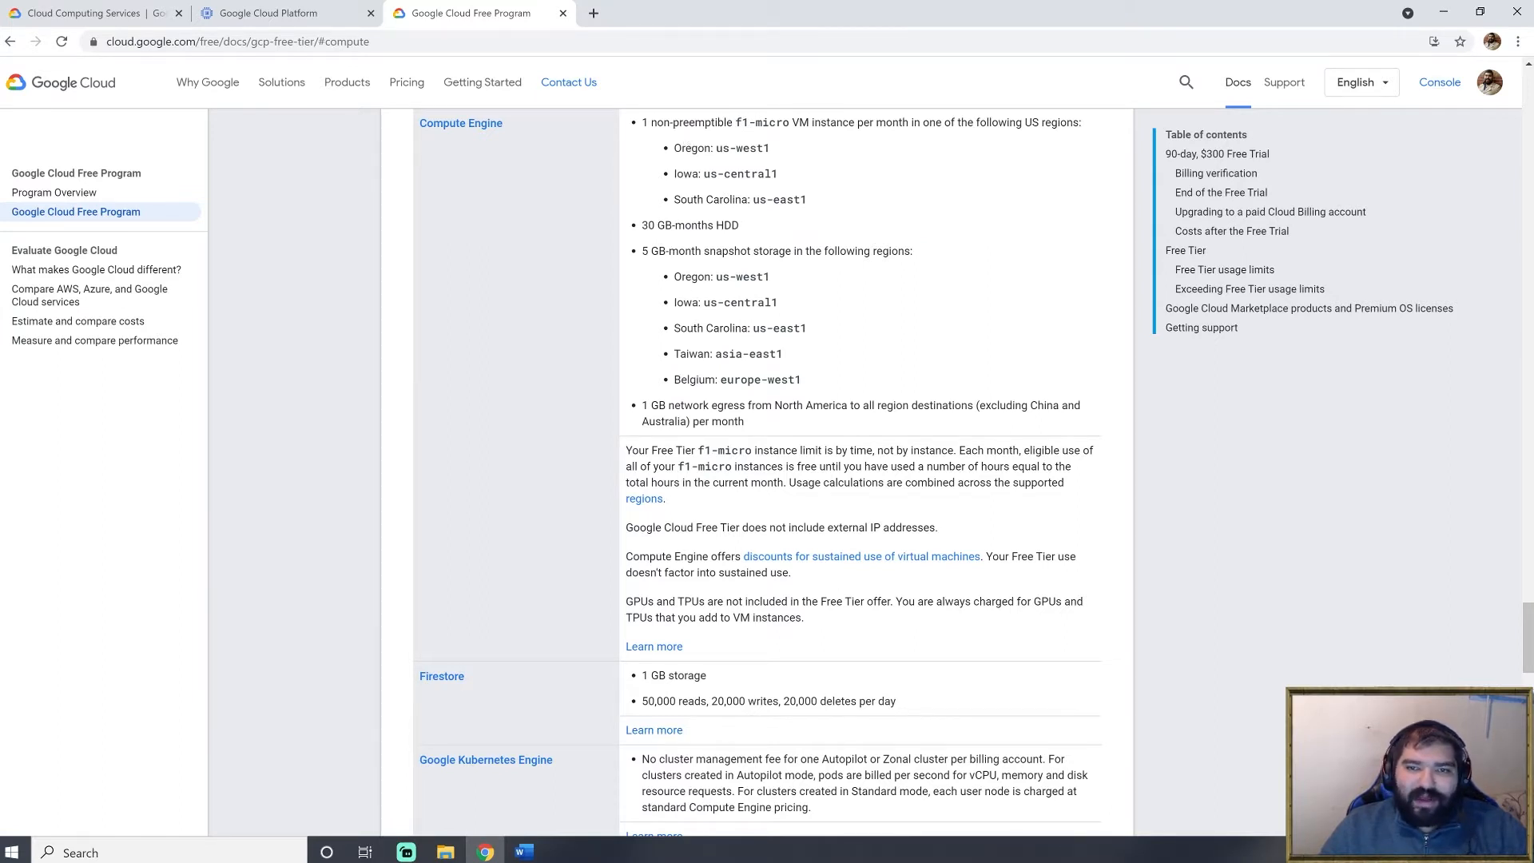
# - Examine which VM machine type and which US regions the Compute Engine free tier covers
pyautogui.moveTo(641, 123); pyautogui.dragTo(1016, 123)
pyautogui.click(759, 122)
pyautogui.doubleClick(774, 122)
pyautogui.click(836, 143)
pyautogui.click(950, 178)
pyautogui.doubleClick(751, 147)
pyautogui.click(766, 166)
pyautogui.doubleClick(750, 174)
pyautogui.doubleClick(789, 199)
pyautogui.doubleClick(751, 147)
pyautogui.doubleClick(750, 173)
pyautogui.doubleClick(789, 199)
pyautogui.click(790, 199)
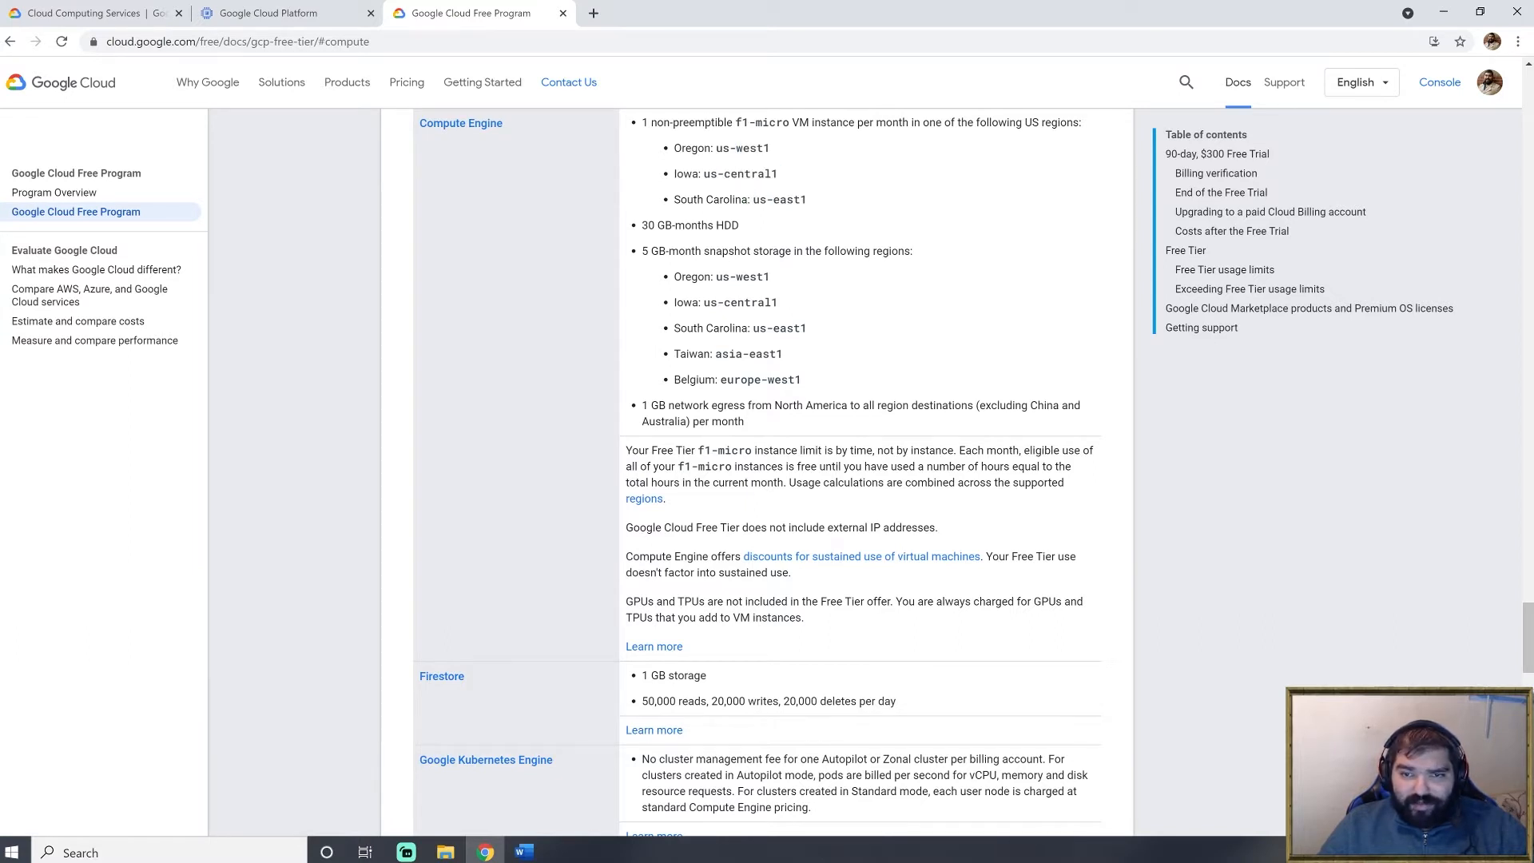
# - Examine the free tier's disk storage, snapshot storage and network egress limits for Compute Engine
pyautogui.moveTo(641, 225); pyautogui.dragTo(780, 236)
pyautogui.click(779, 236)
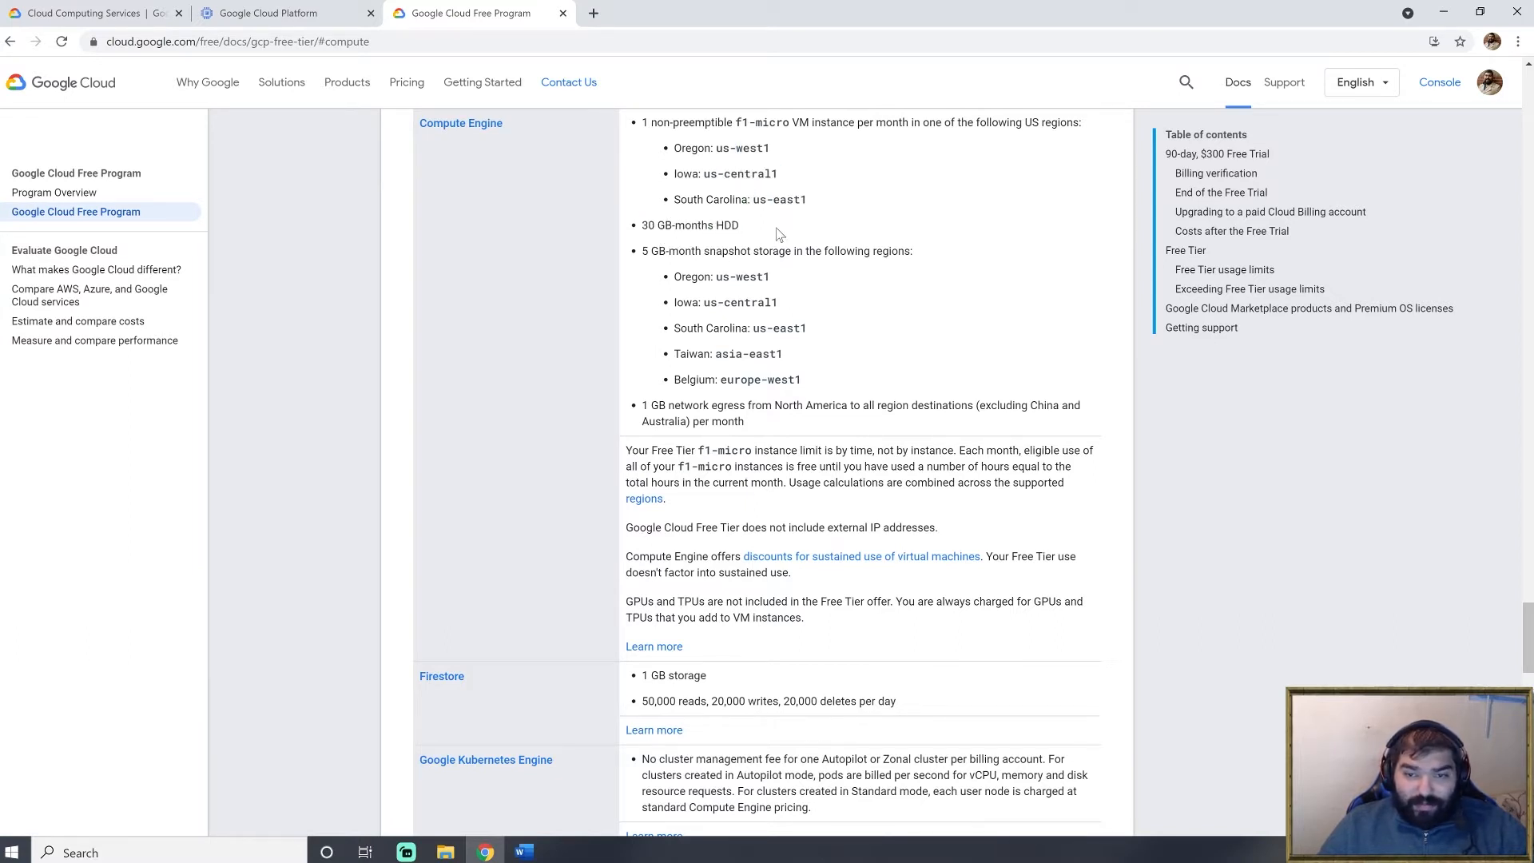
pyautogui.doubleClick(727, 226)
pyautogui.click(727, 227)
pyautogui.moveTo(642, 251); pyautogui.dragTo(884, 253)
pyautogui.click(861, 274)
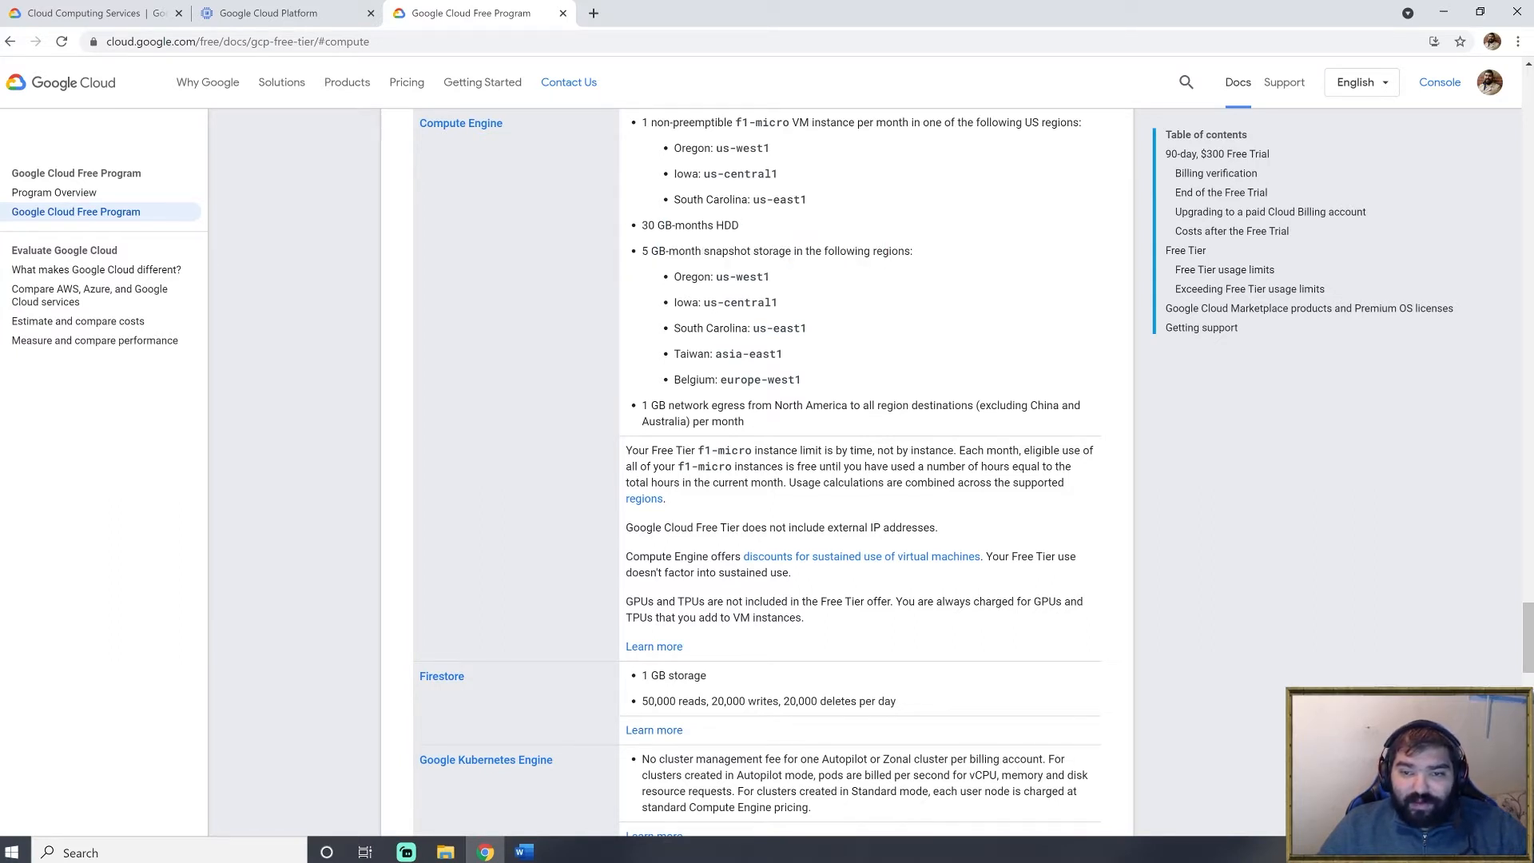
pyautogui.moveTo(641, 406); pyautogui.dragTo(711, 406)
pyautogui.click(713, 408)
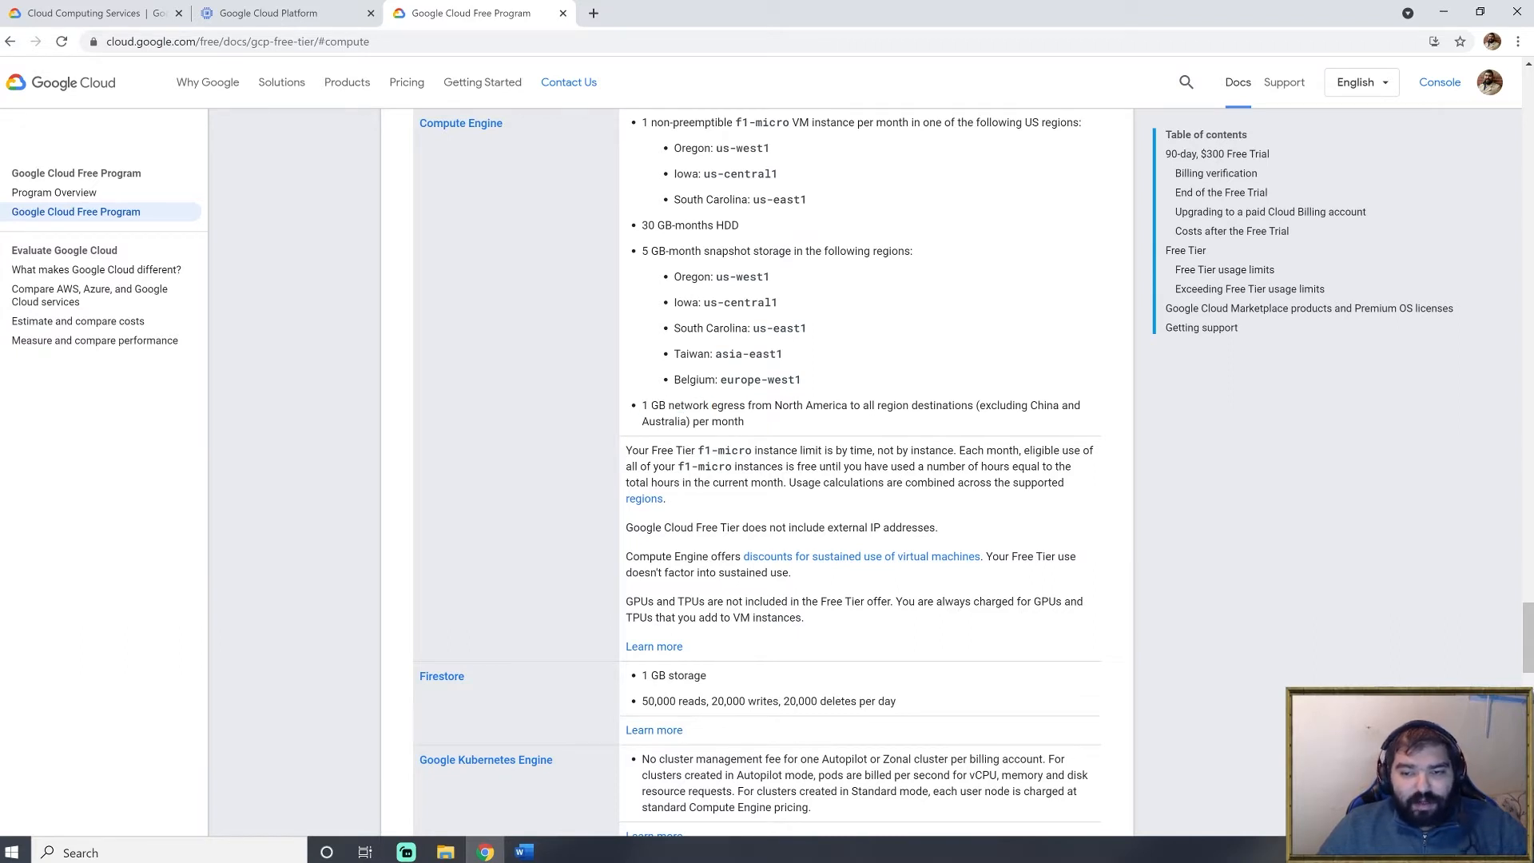
# - Read how the free tier limit for f1-micro instances is counted
pyautogui.moveTo(626, 451); pyautogui.dragTo(1059, 466)
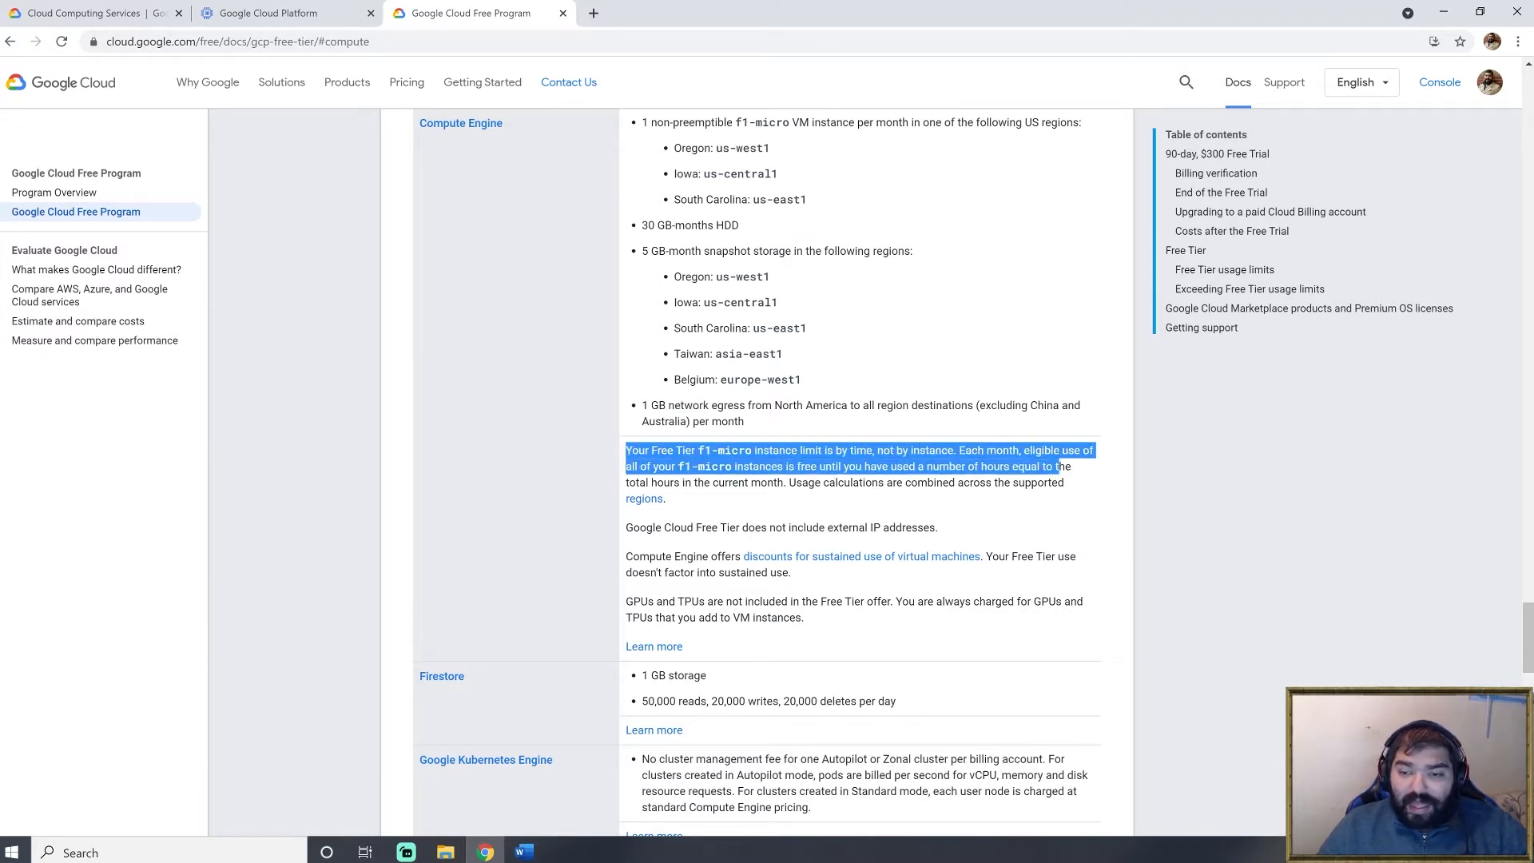
pyautogui.click(933, 504)
pyautogui.moveTo(910, 451); pyautogui.dragTo(953, 450)
pyautogui.click(914, 451)
pyautogui.doubleClick(861, 451)
pyautogui.click(863, 466)
pyautogui.doubleClick(862, 450)
pyautogui.click(862, 458)
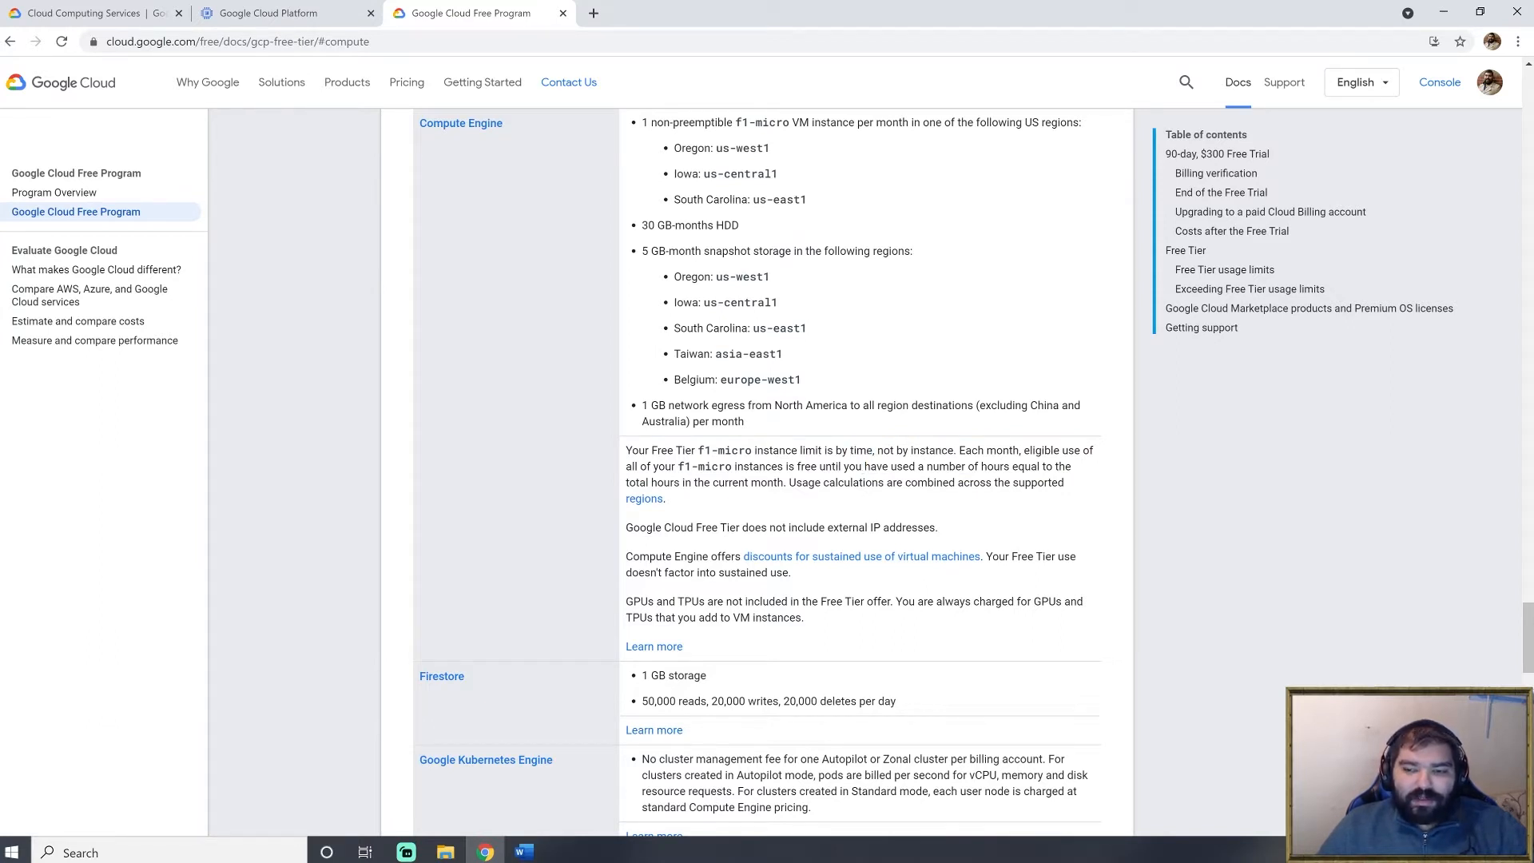
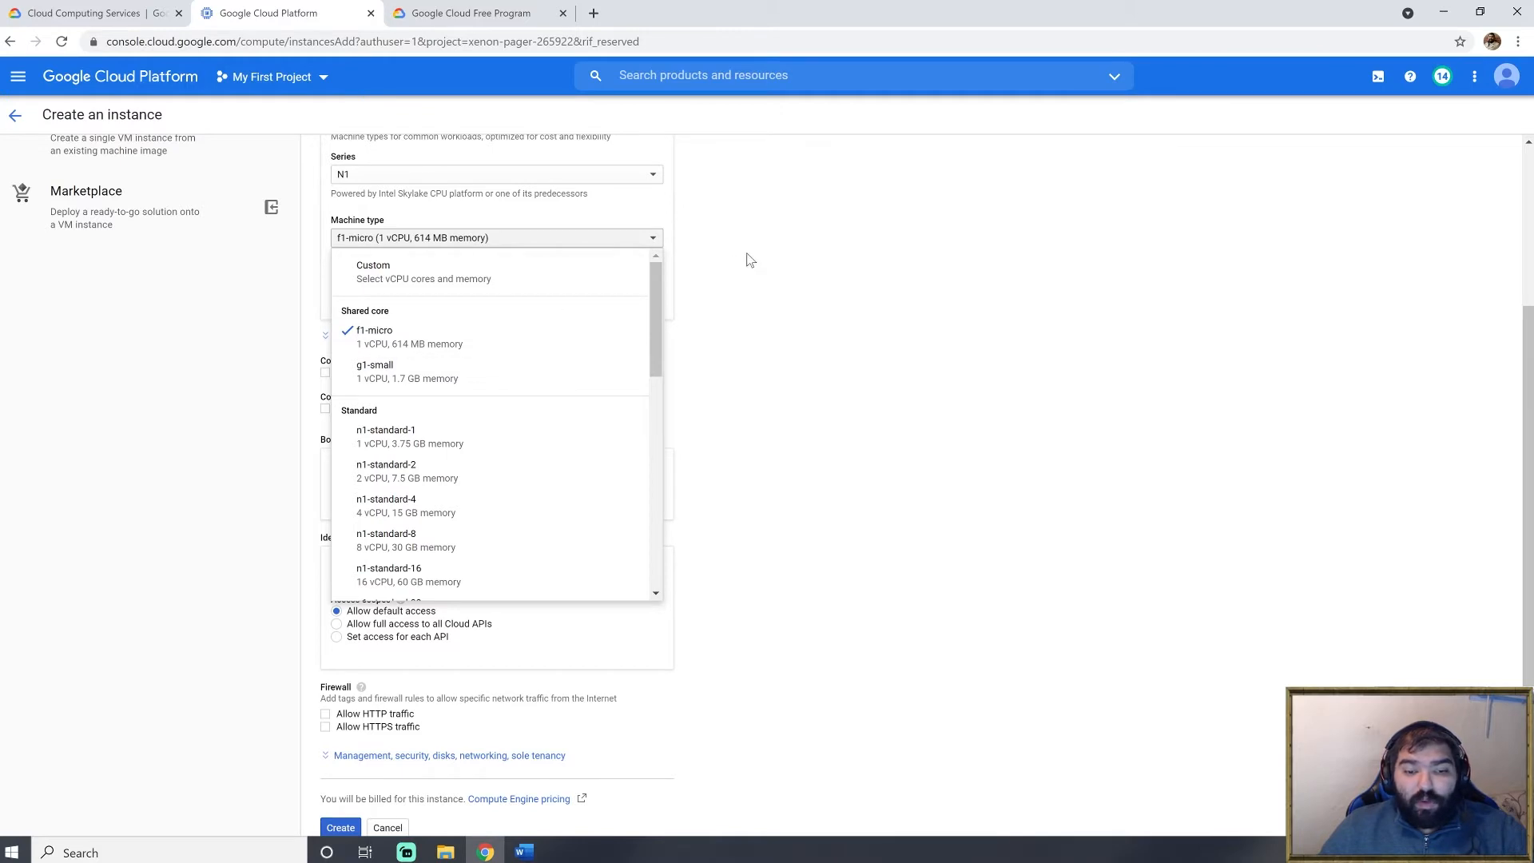
# - Compare the monthly cost estimates of the g1-small and n1-standard-1 machine types, and return the machine type to f1-micro
pyautogui.scroll(3, 747, 292)
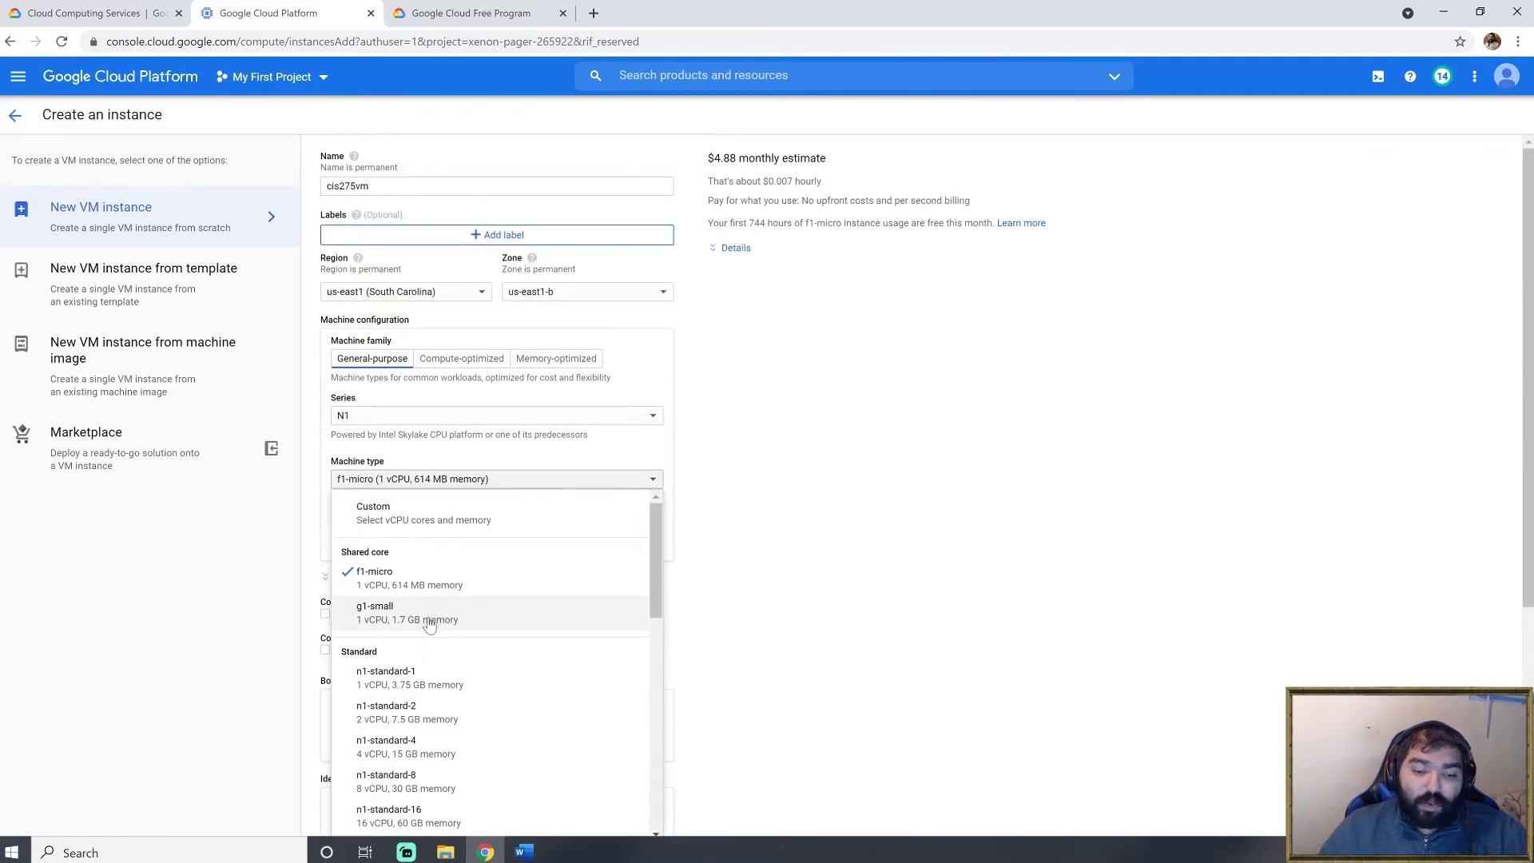
pyautogui.click(425, 617)
pyautogui.doubleClick(729, 159)
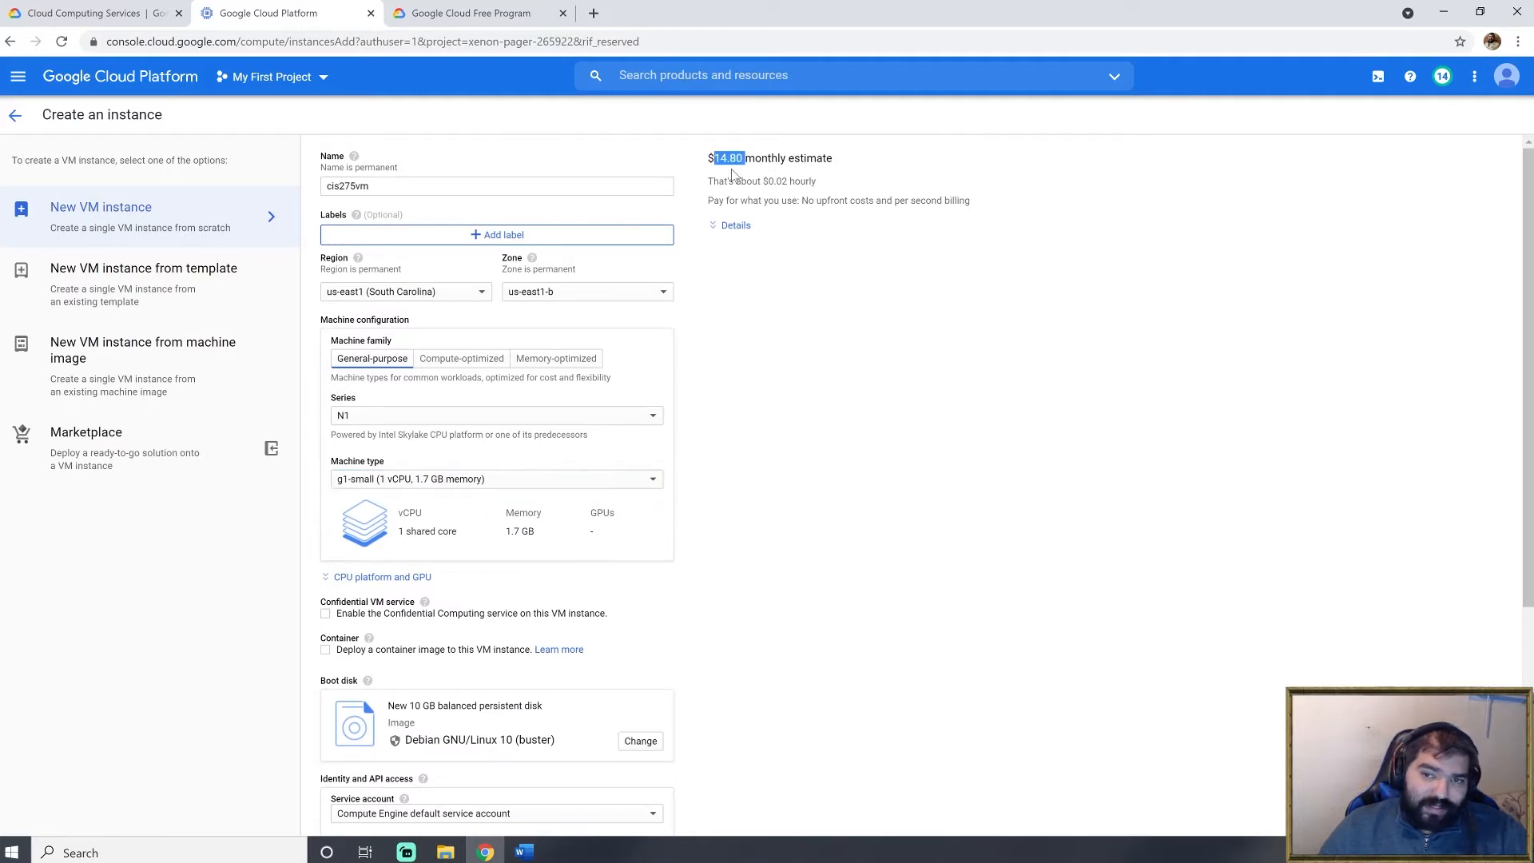
pyautogui.click(623, 479)
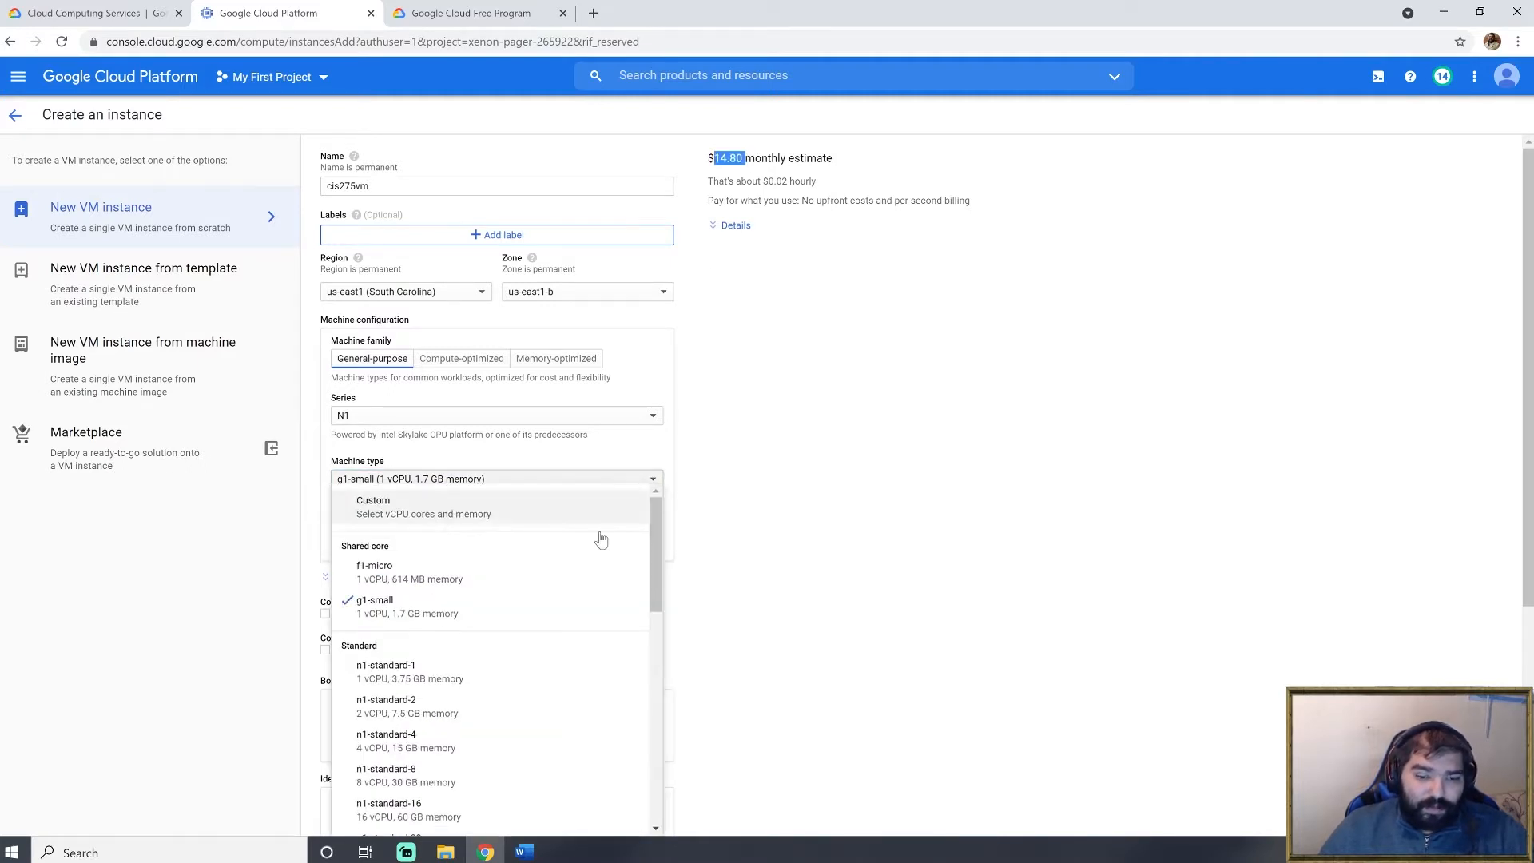
pyautogui.click(513, 678)
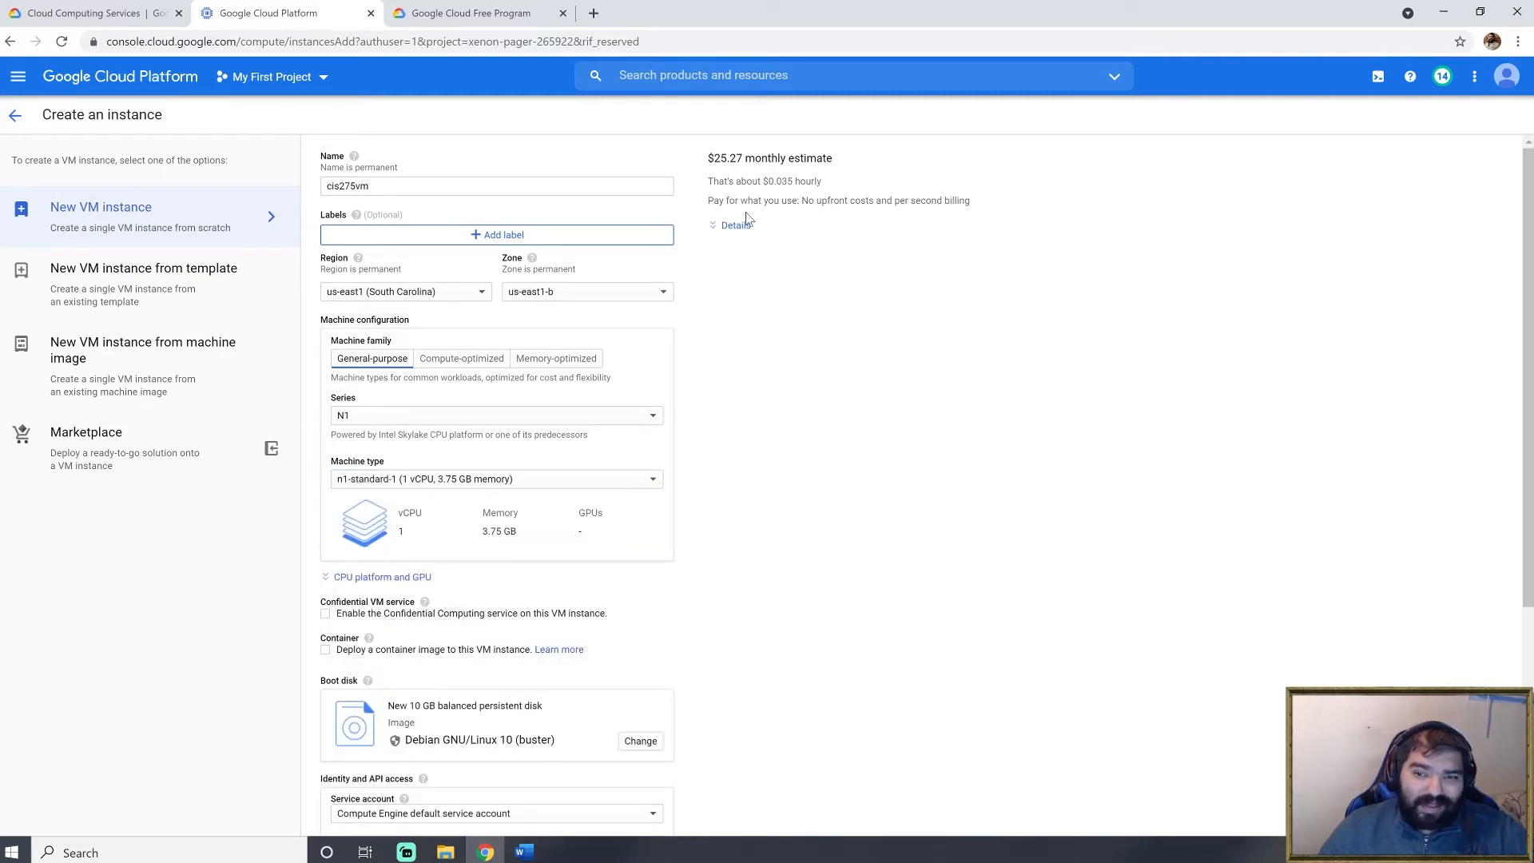
pyautogui.click(602, 479)
pyautogui.click(482, 586)
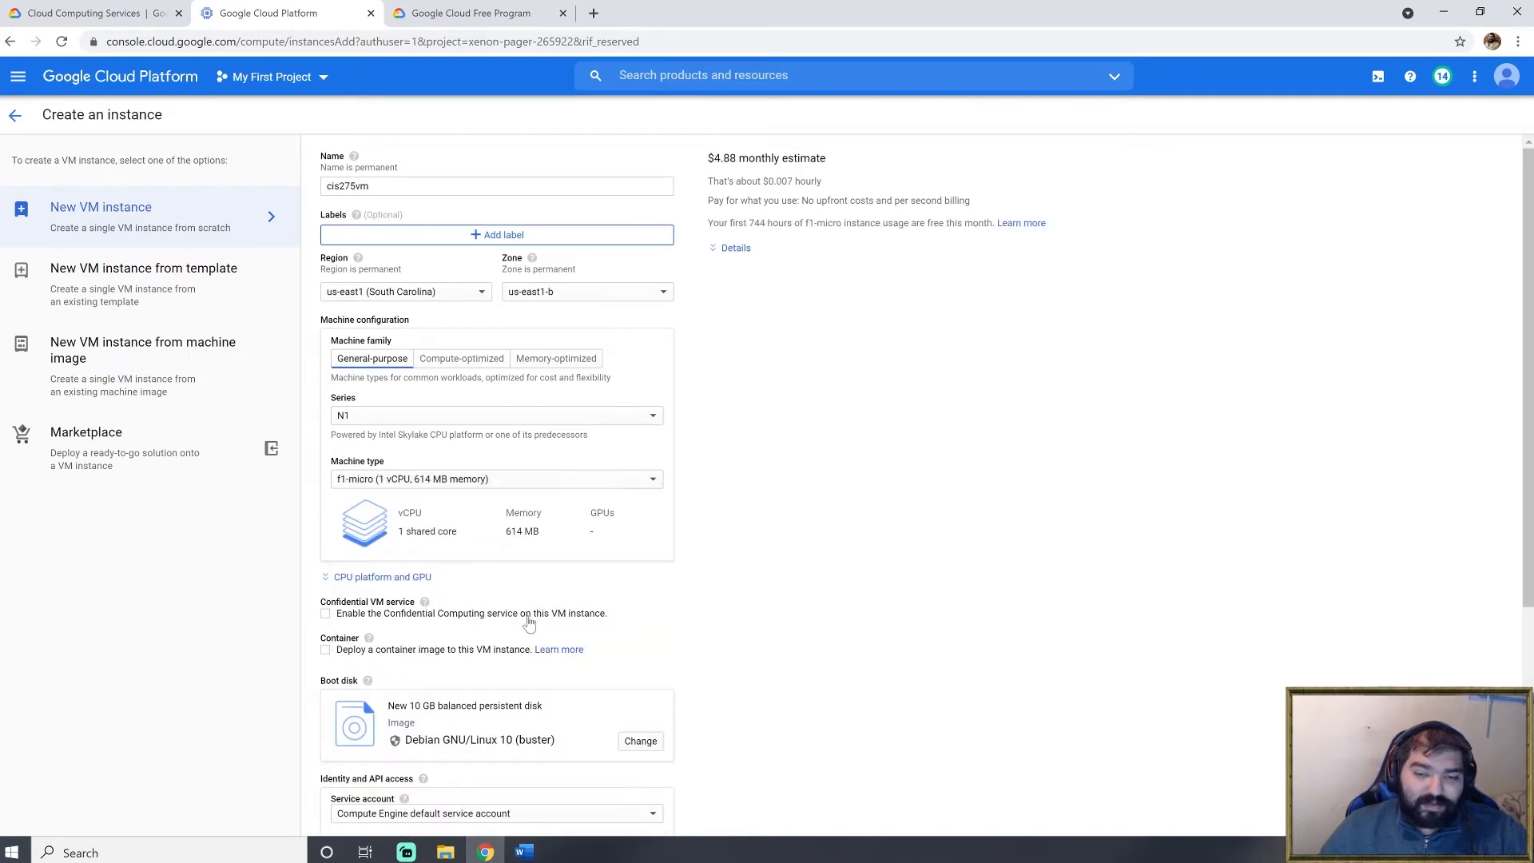
# - Change the boot disk to Ubuntu 20.04 LTS with a size of 30 GB
pyautogui.scroll(-2, 702, 582)
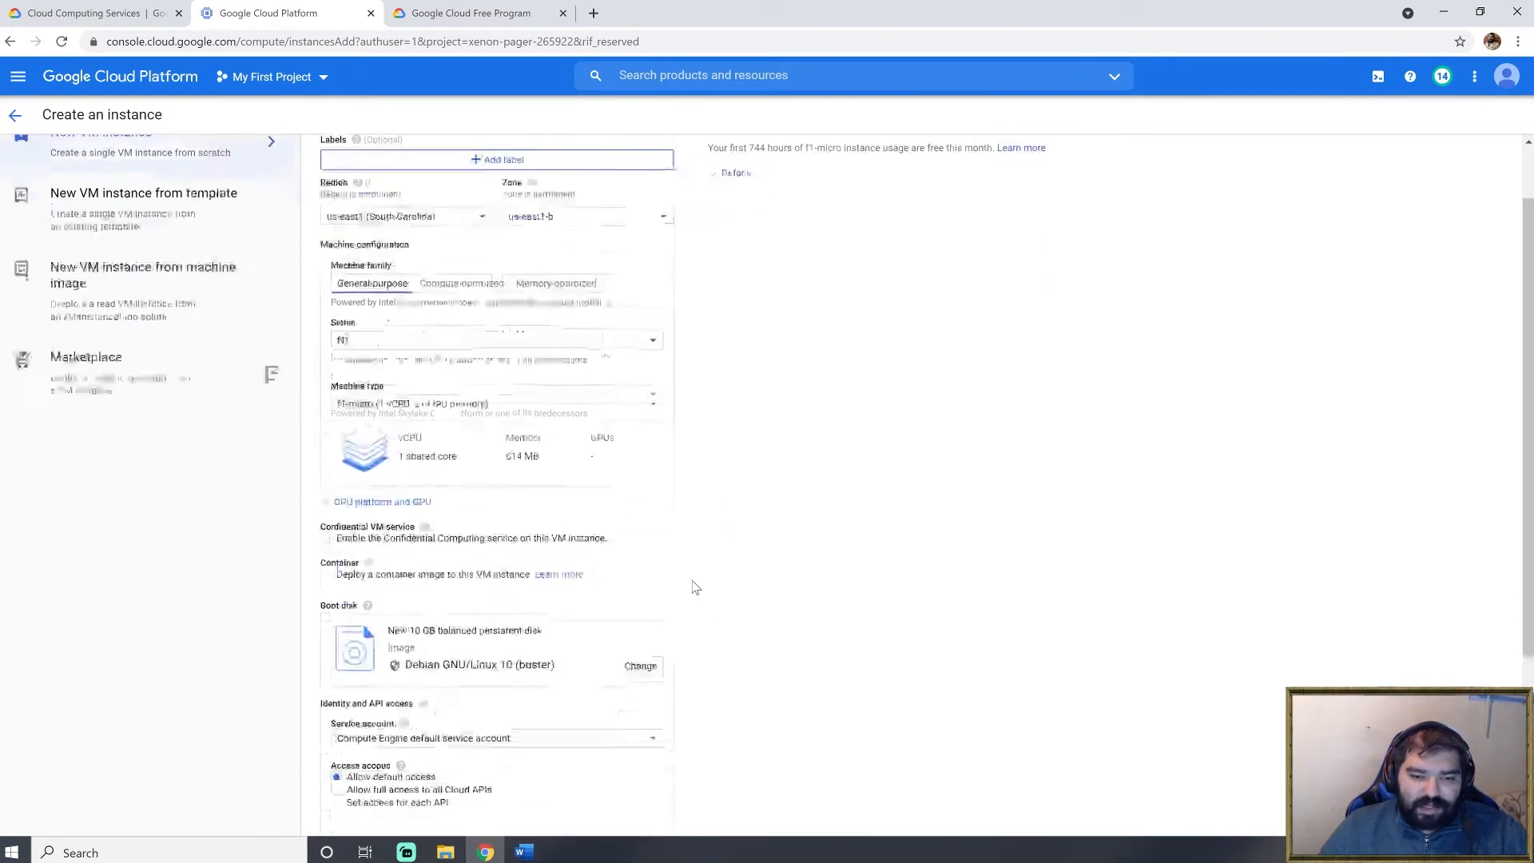
pyautogui.scroll(-2, 692, 594)
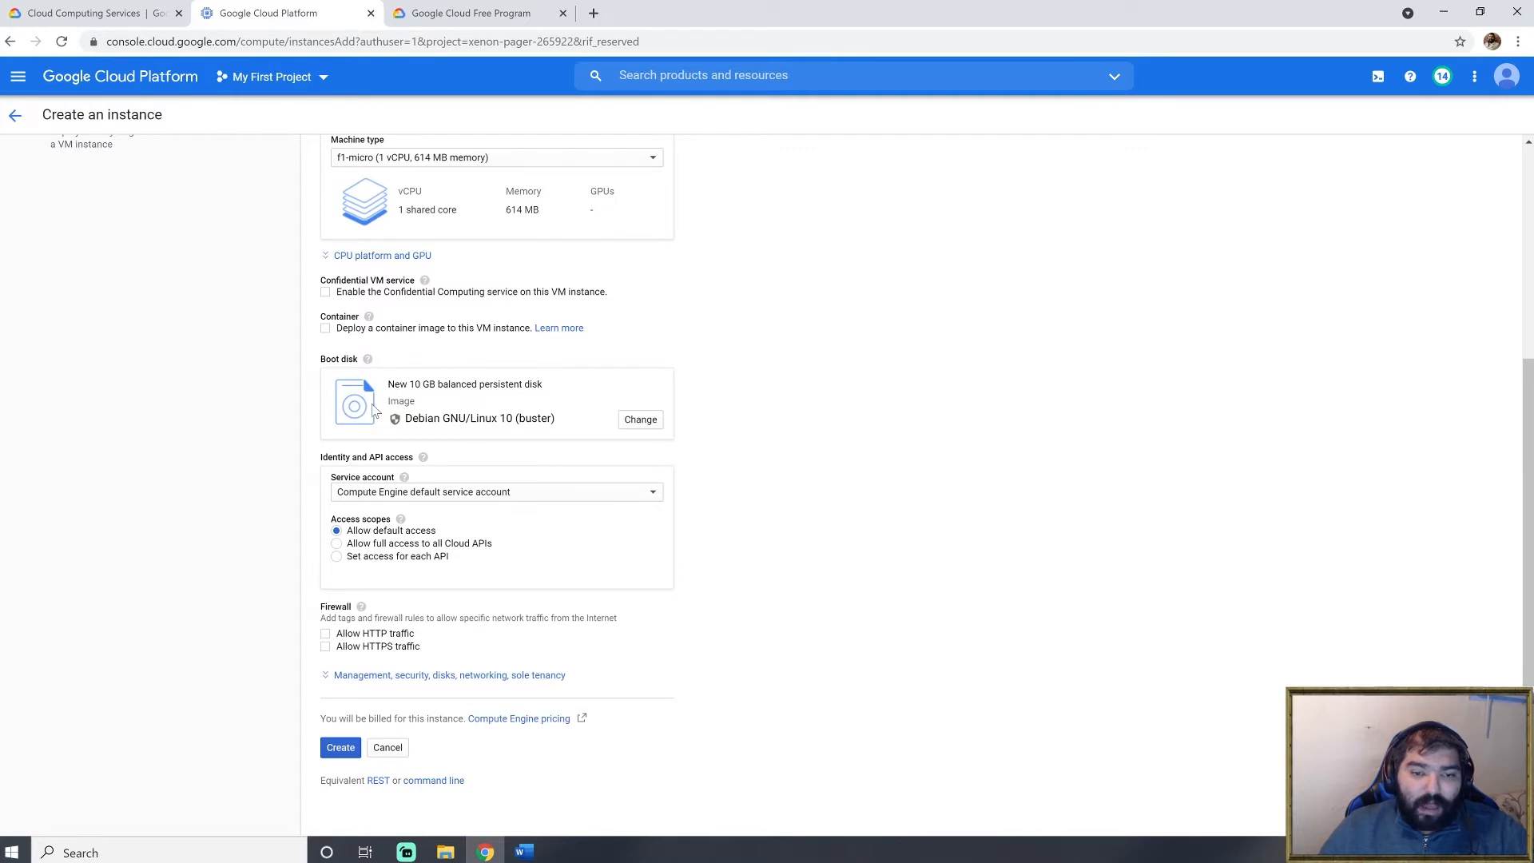
pyautogui.click(640, 419)
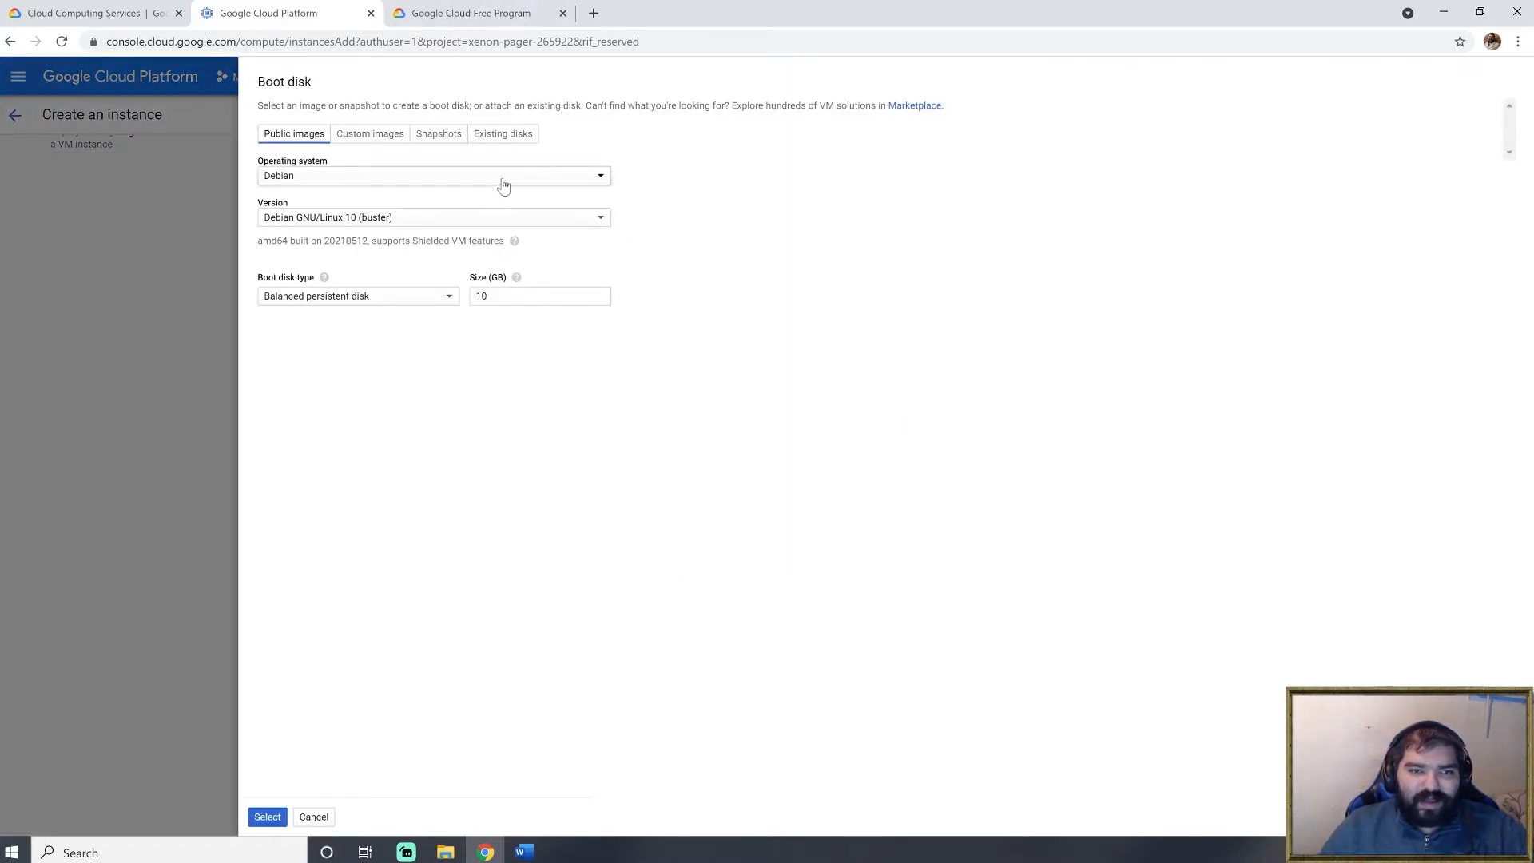
pyautogui.click(294, 177)
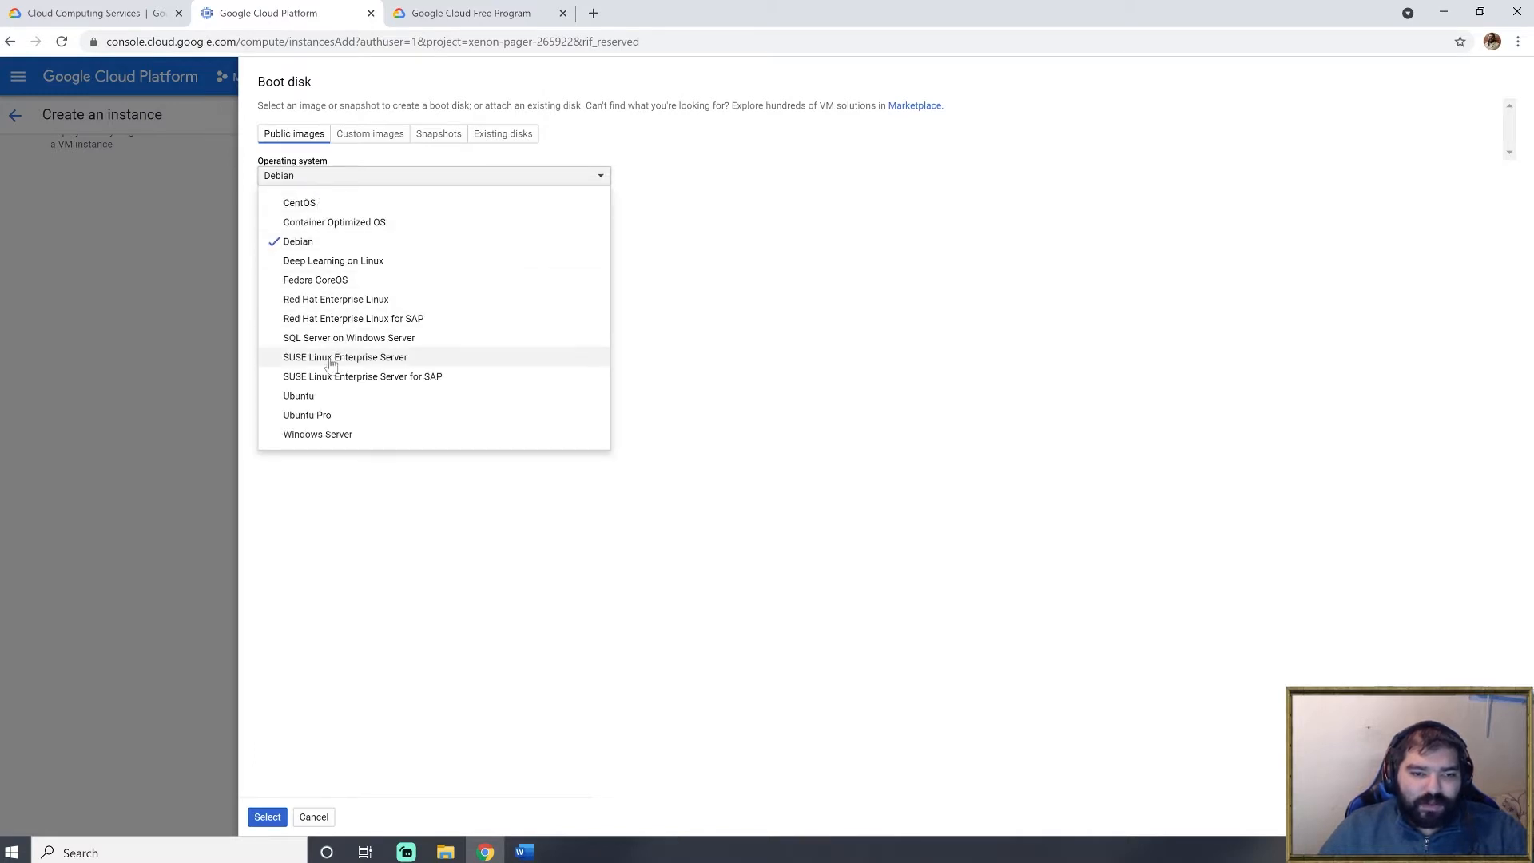
pyautogui.click(308, 397)
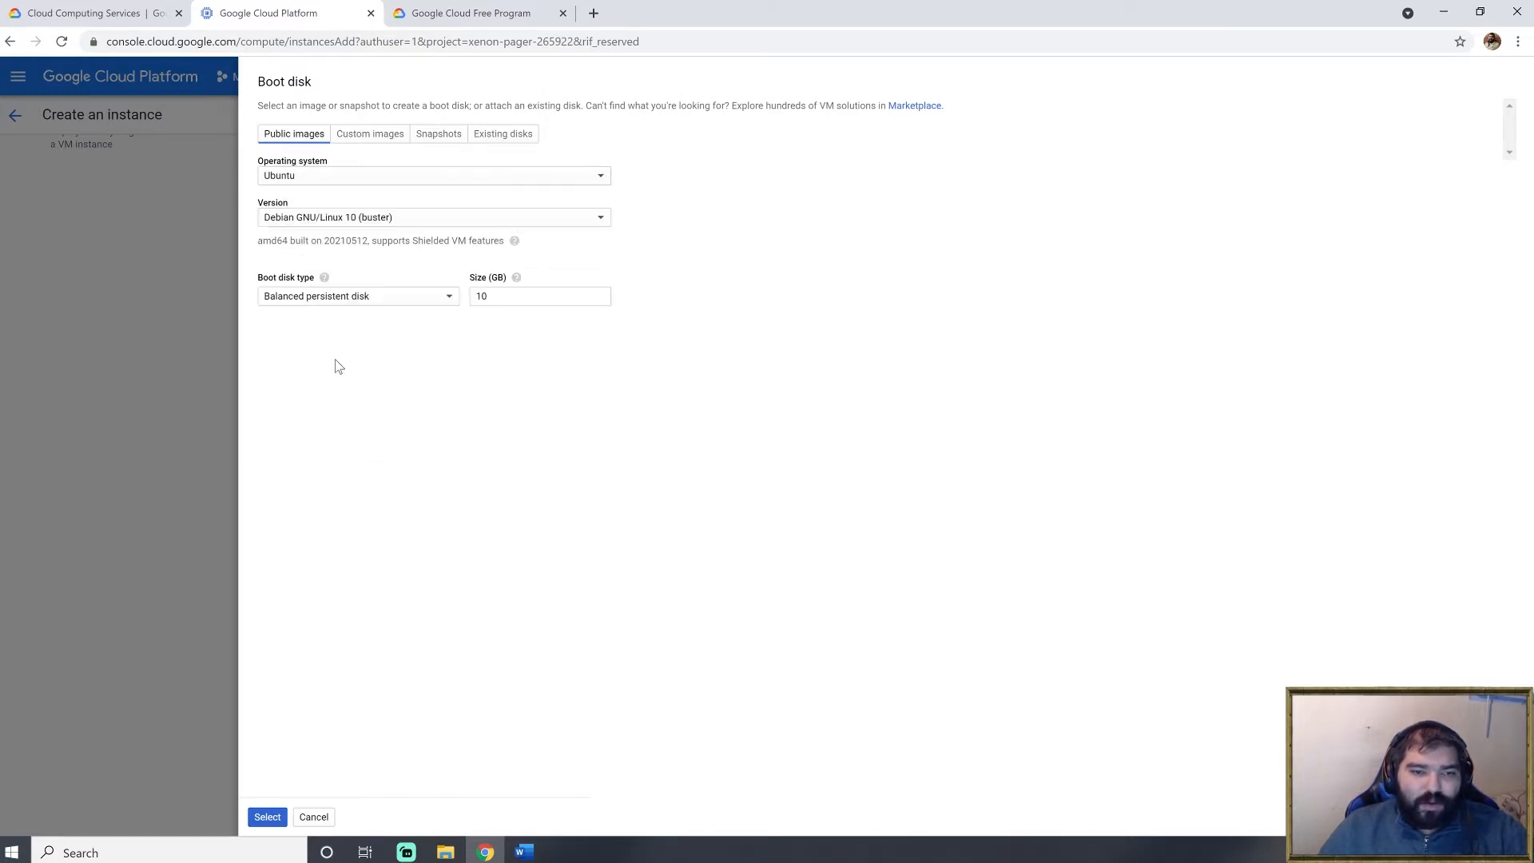
pyautogui.click(349, 222)
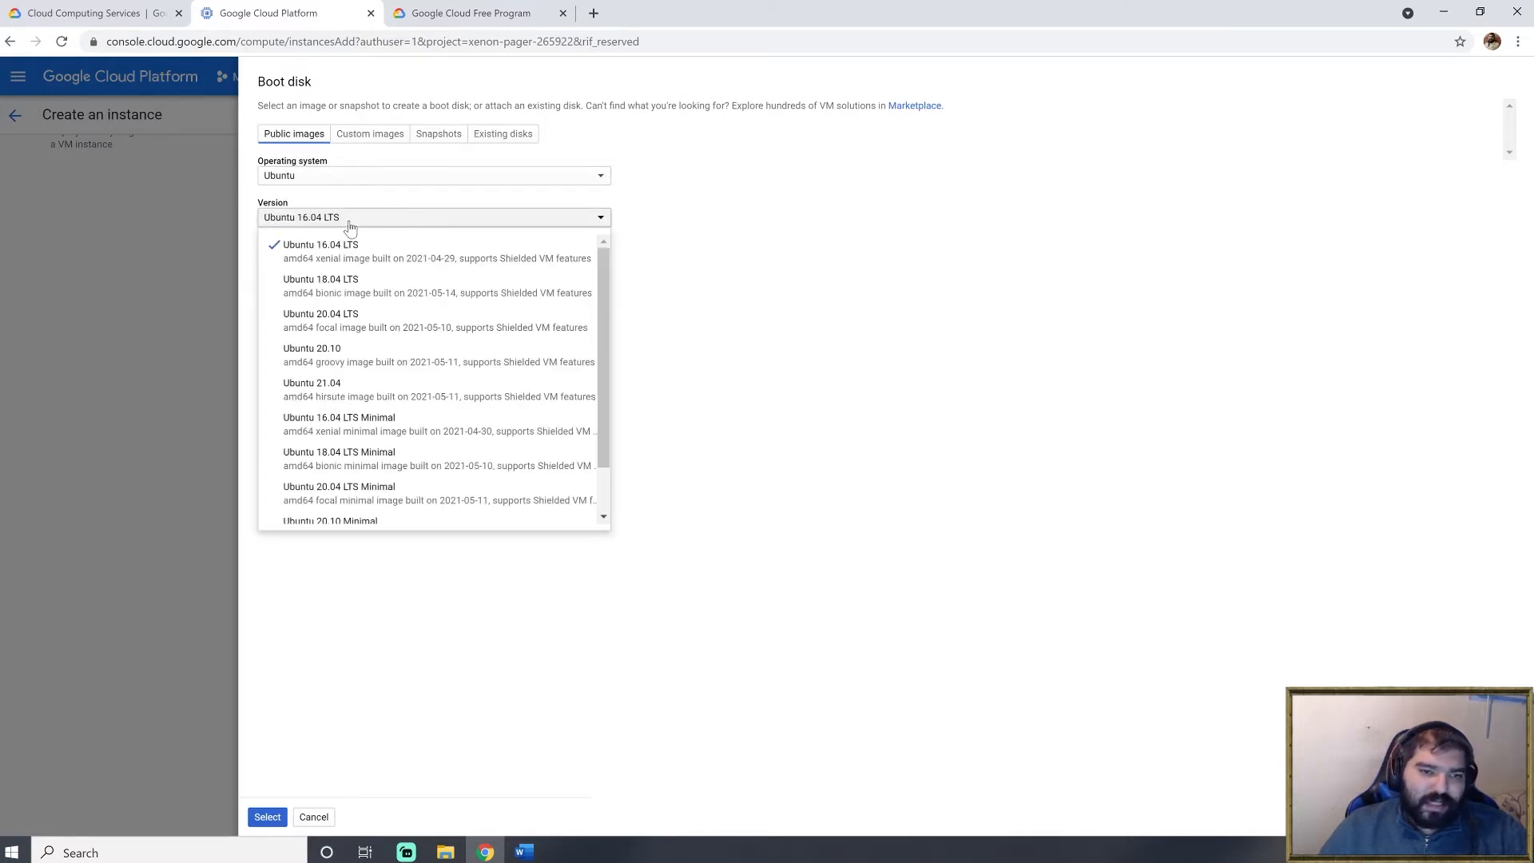
pyautogui.click(355, 329)
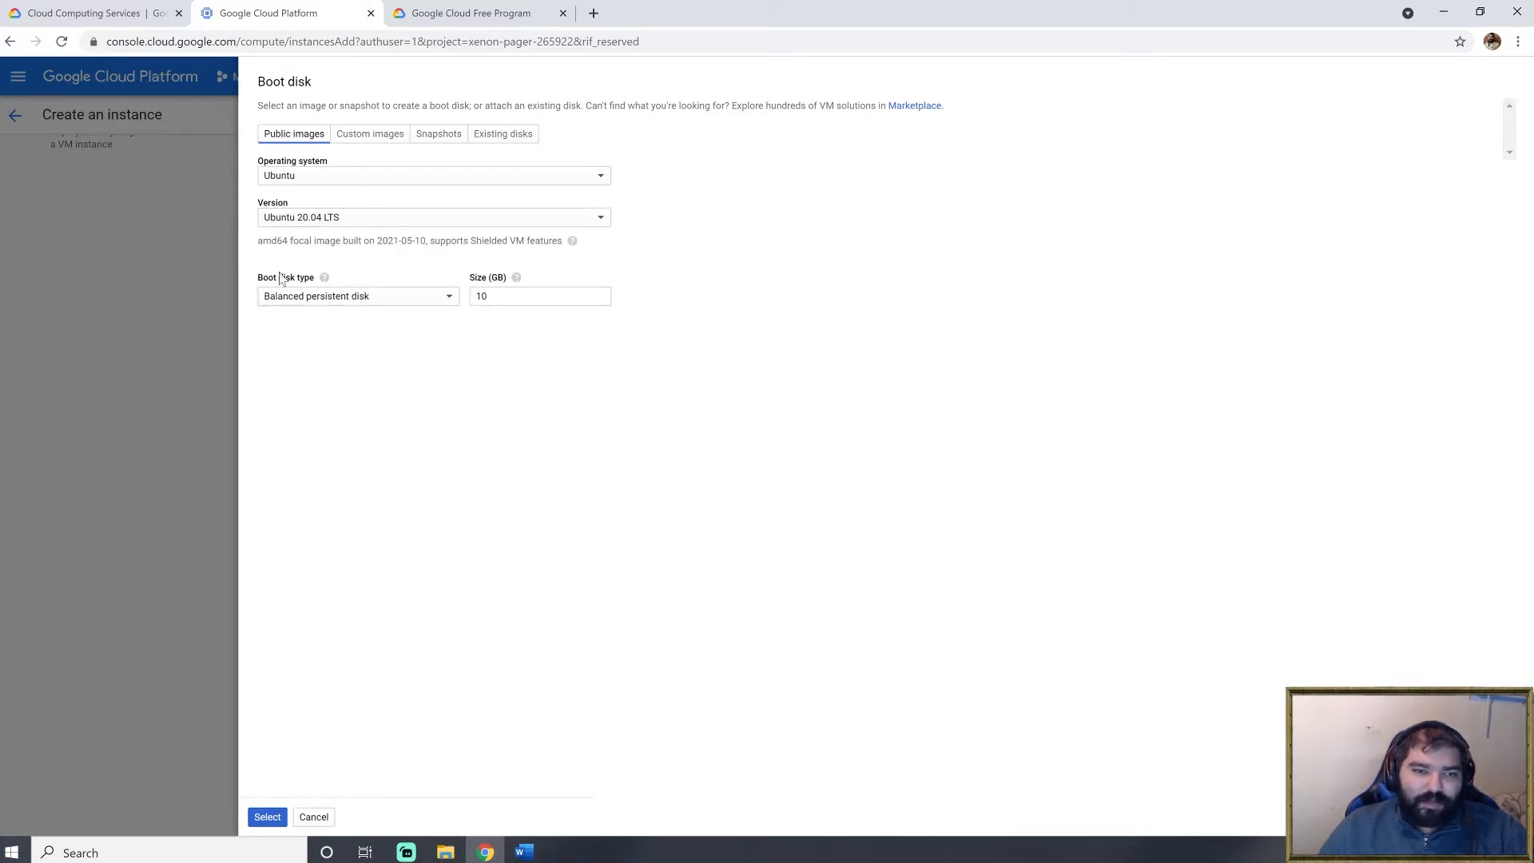
pyautogui.doubleClick(481, 295)
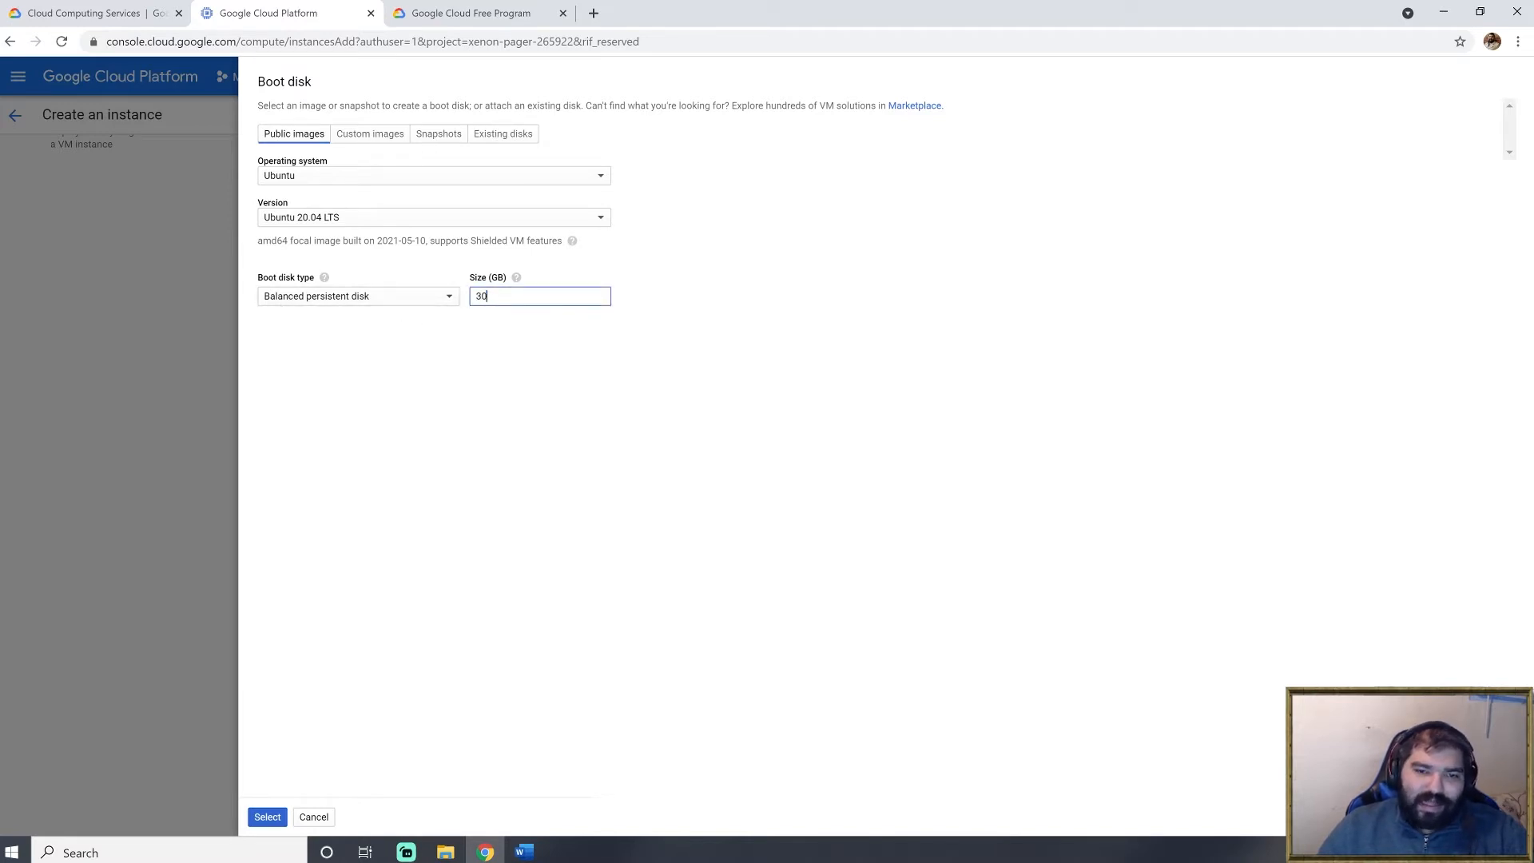
pyautogui.click(266, 817)
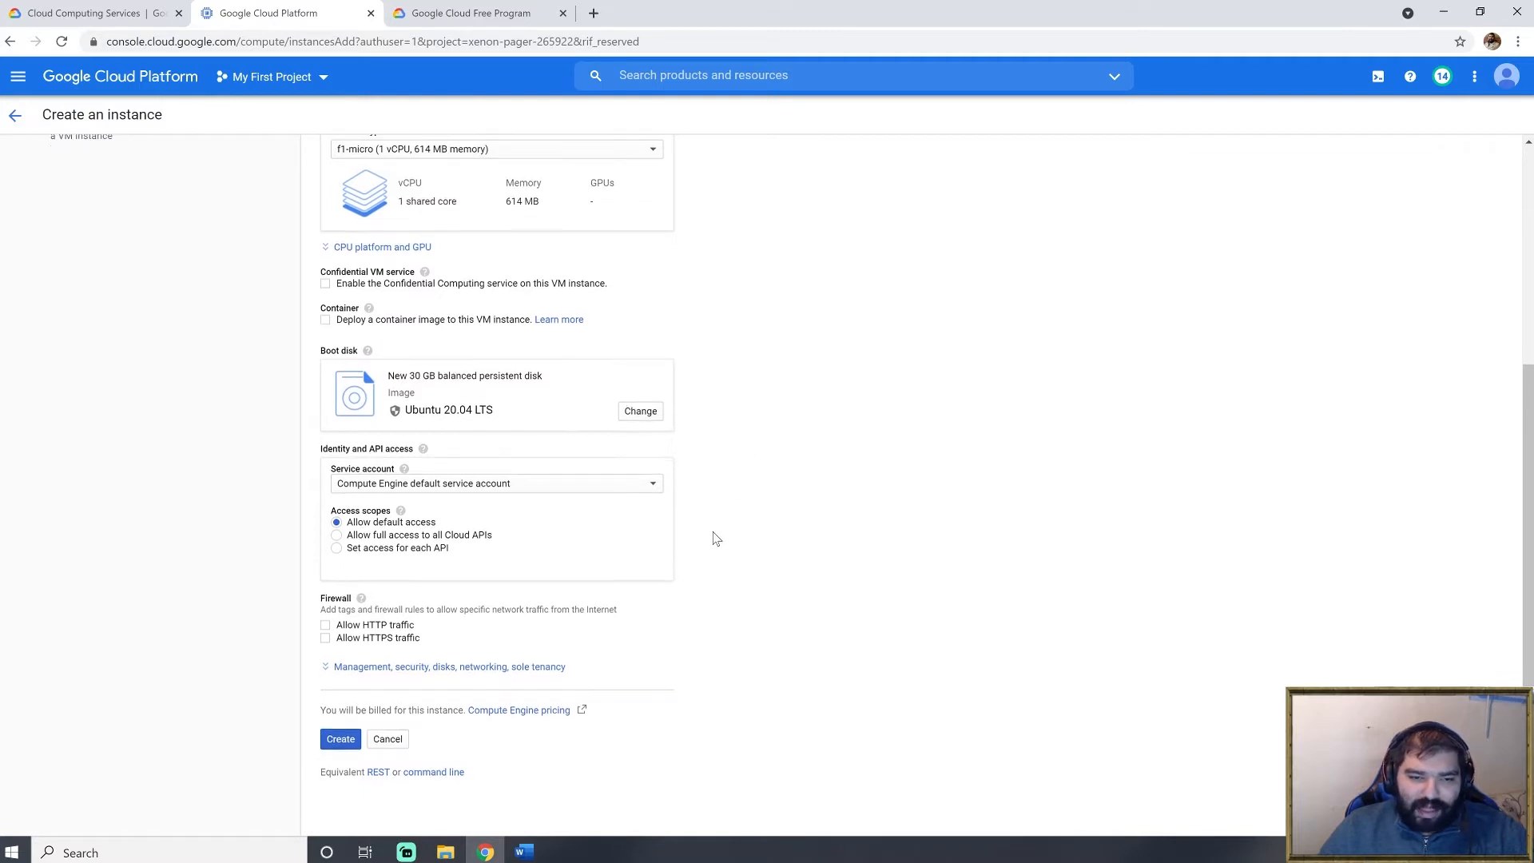
# - Allow both HTTP and HTTPS traffic through the instance's firewall
pyautogui.scroll(1, 711, 535)
pyautogui.scroll(-1, 712, 543)
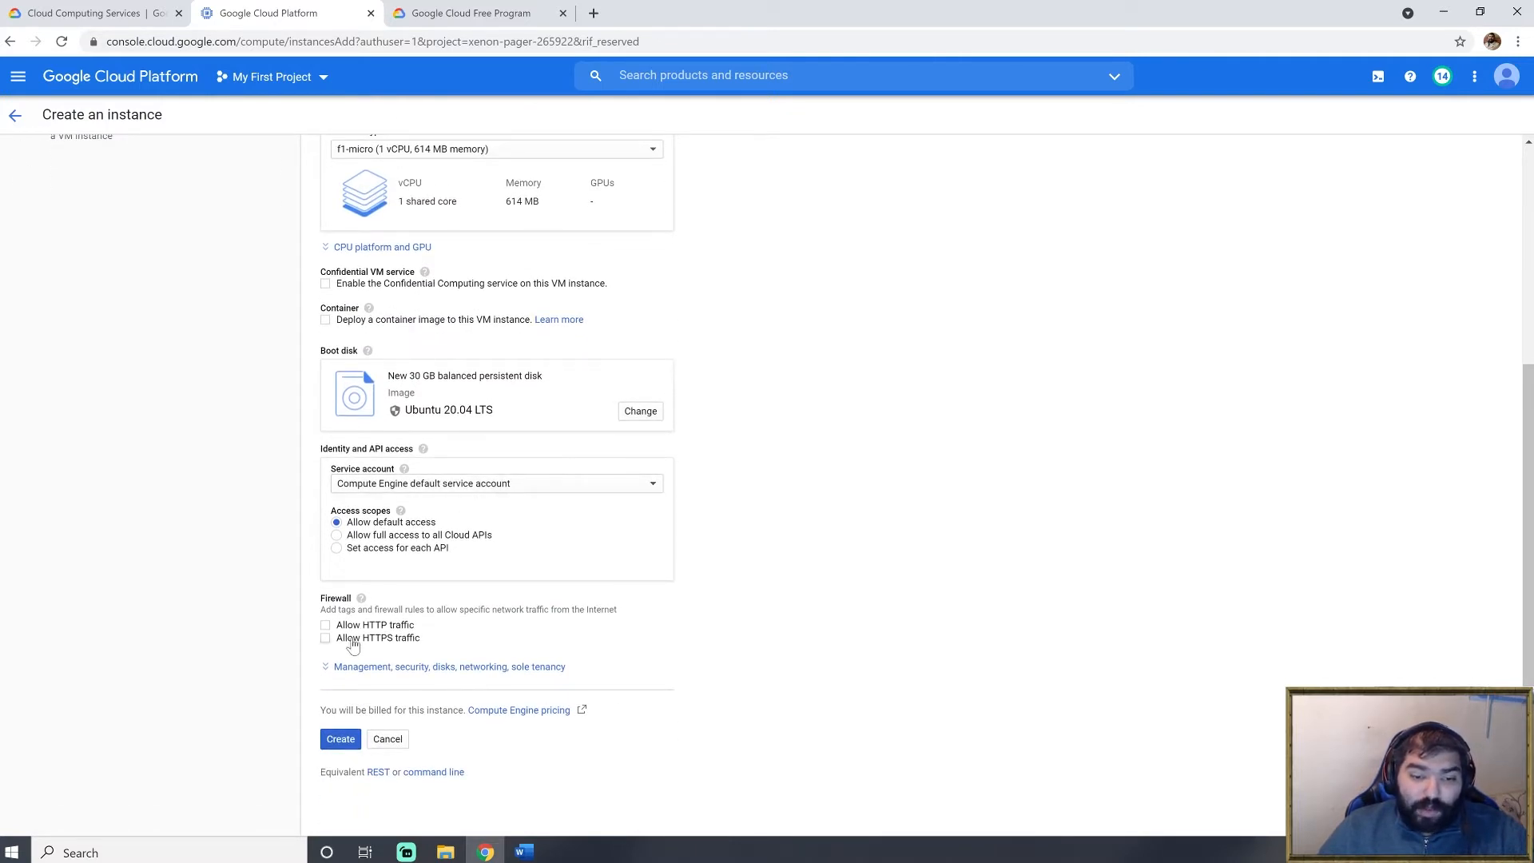
pyautogui.click(326, 625)
pyautogui.click(326, 639)
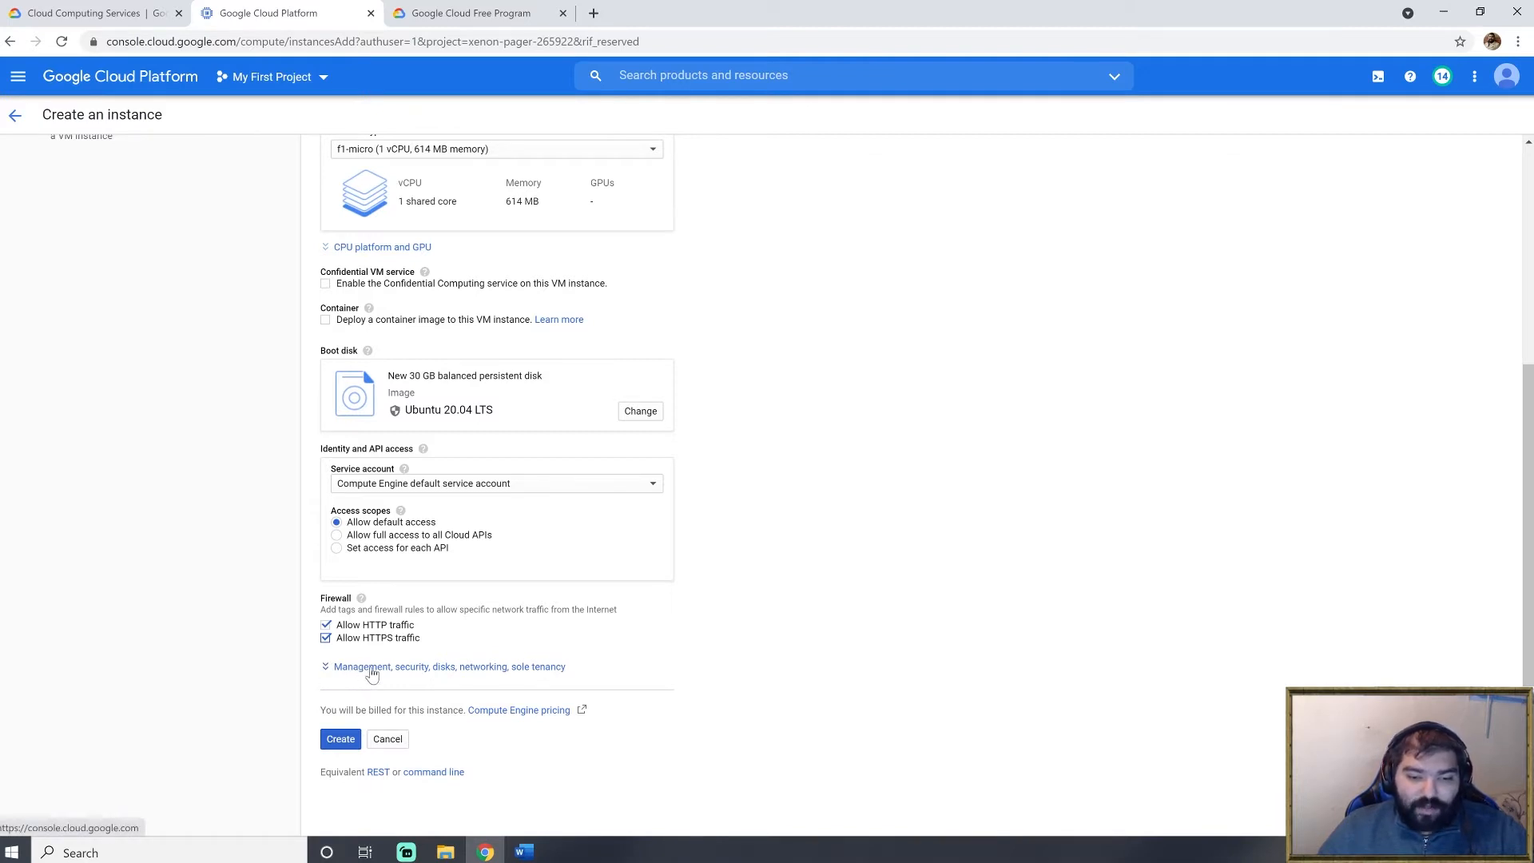
# - Expand the instance's networking options, open the default network interface for editing, and look over its settings
pyautogui.click(506, 669)
pyautogui.scroll(-1, 507, 673)
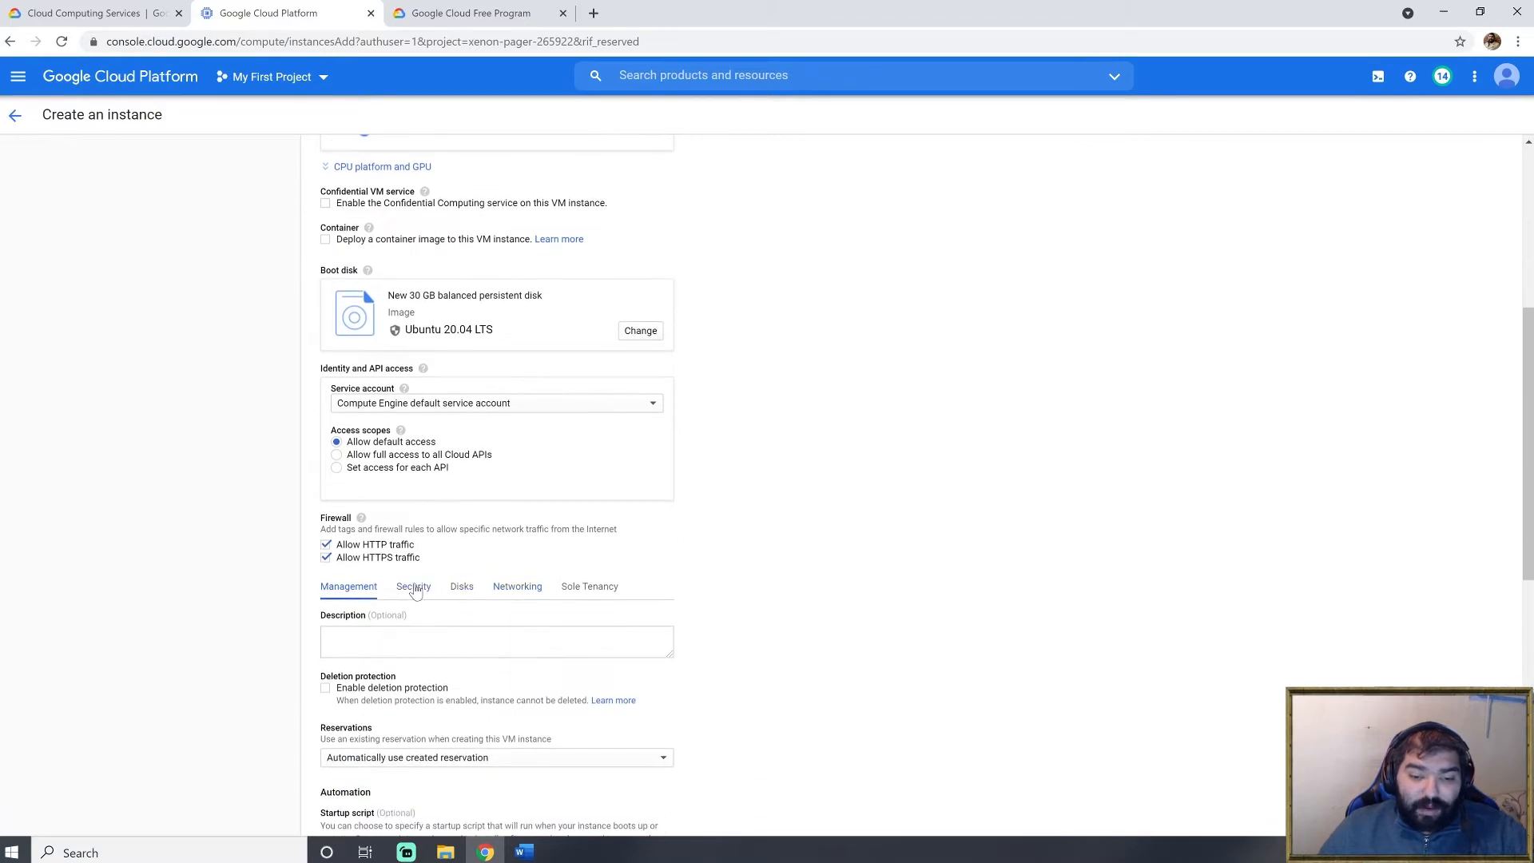
pyautogui.click(505, 592)
pyautogui.scroll(-3, 716, 644)
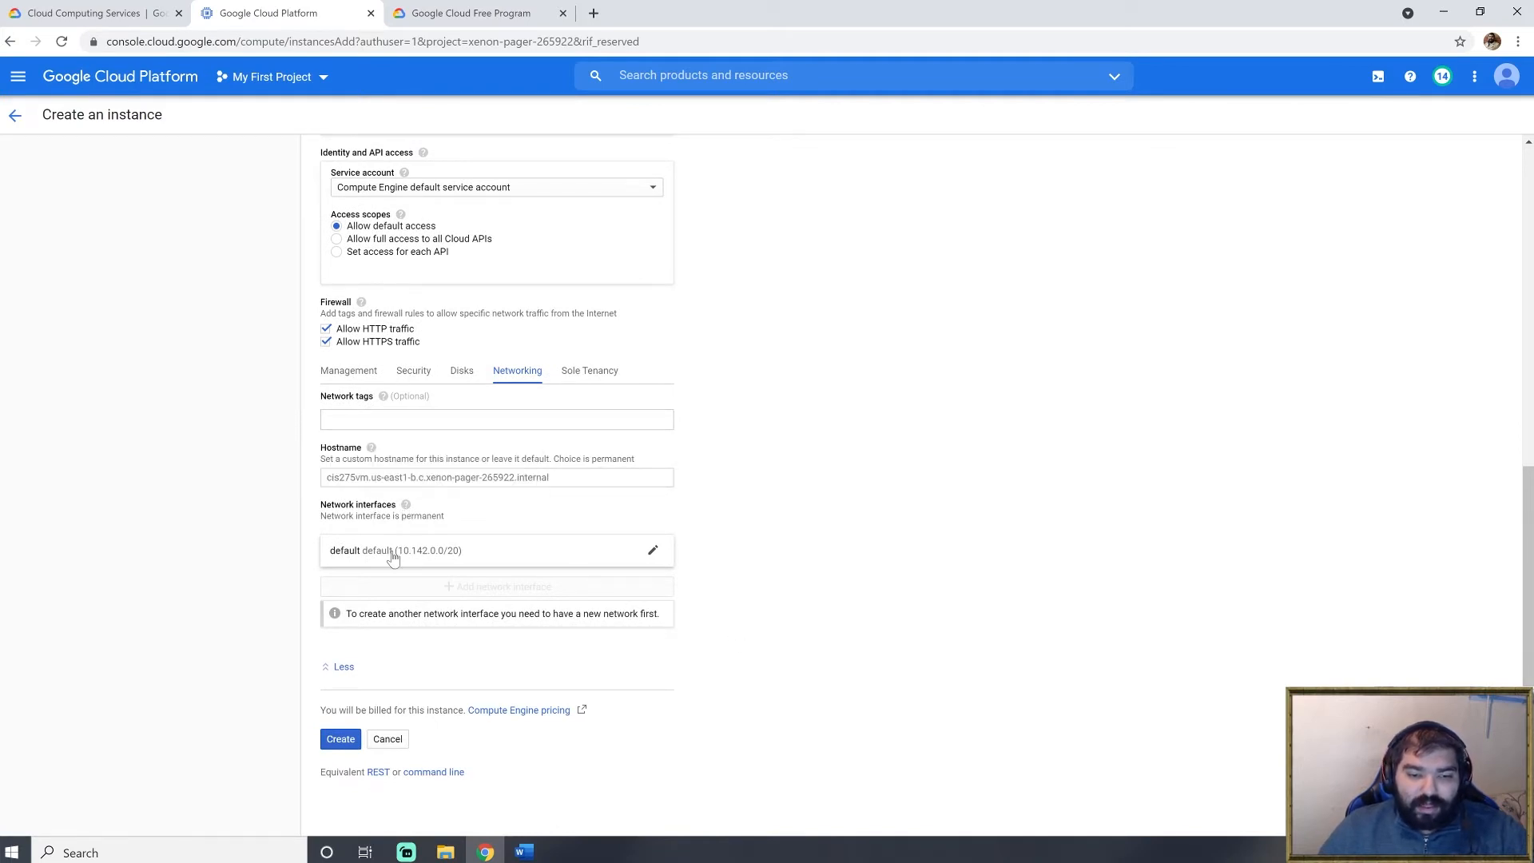
pyautogui.click(654, 553)
pyautogui.scroll(-2, 691, 619)
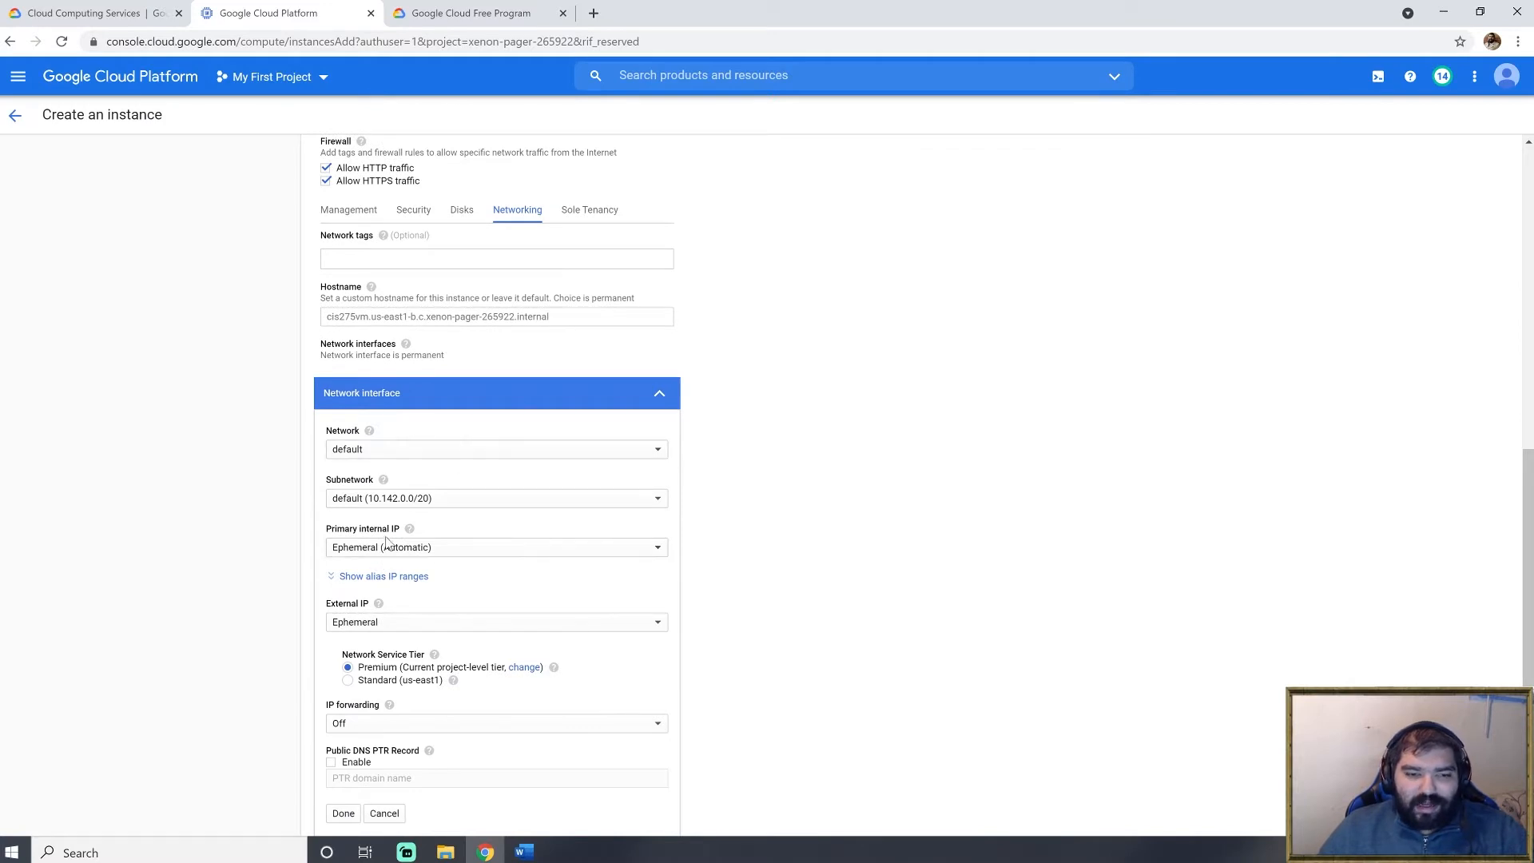
pyautogui.scroll(1, 402, 540)
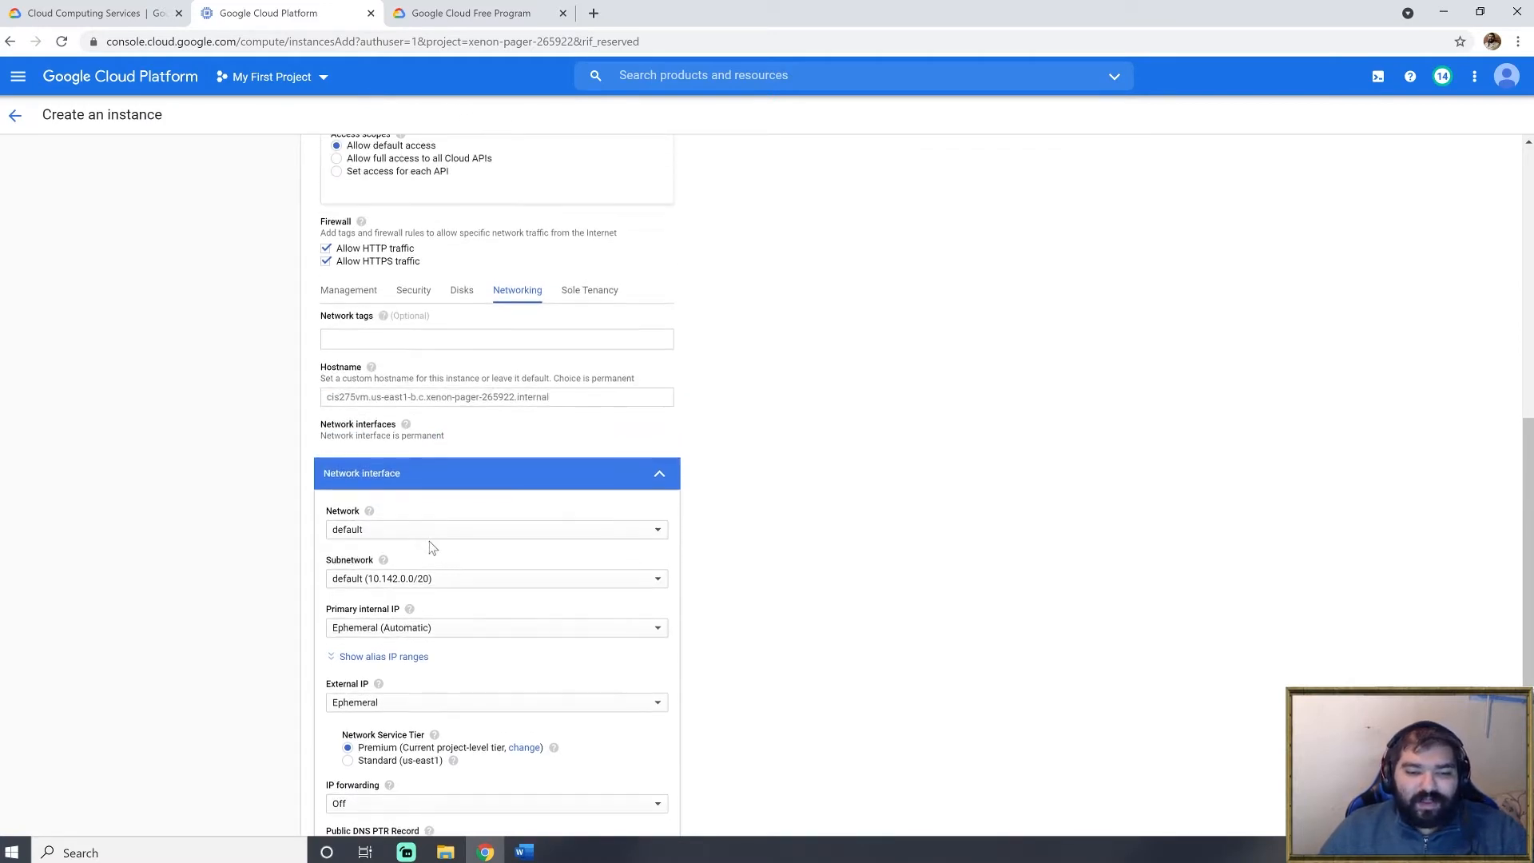
pyautogui.scroll(-2, 432, 541)
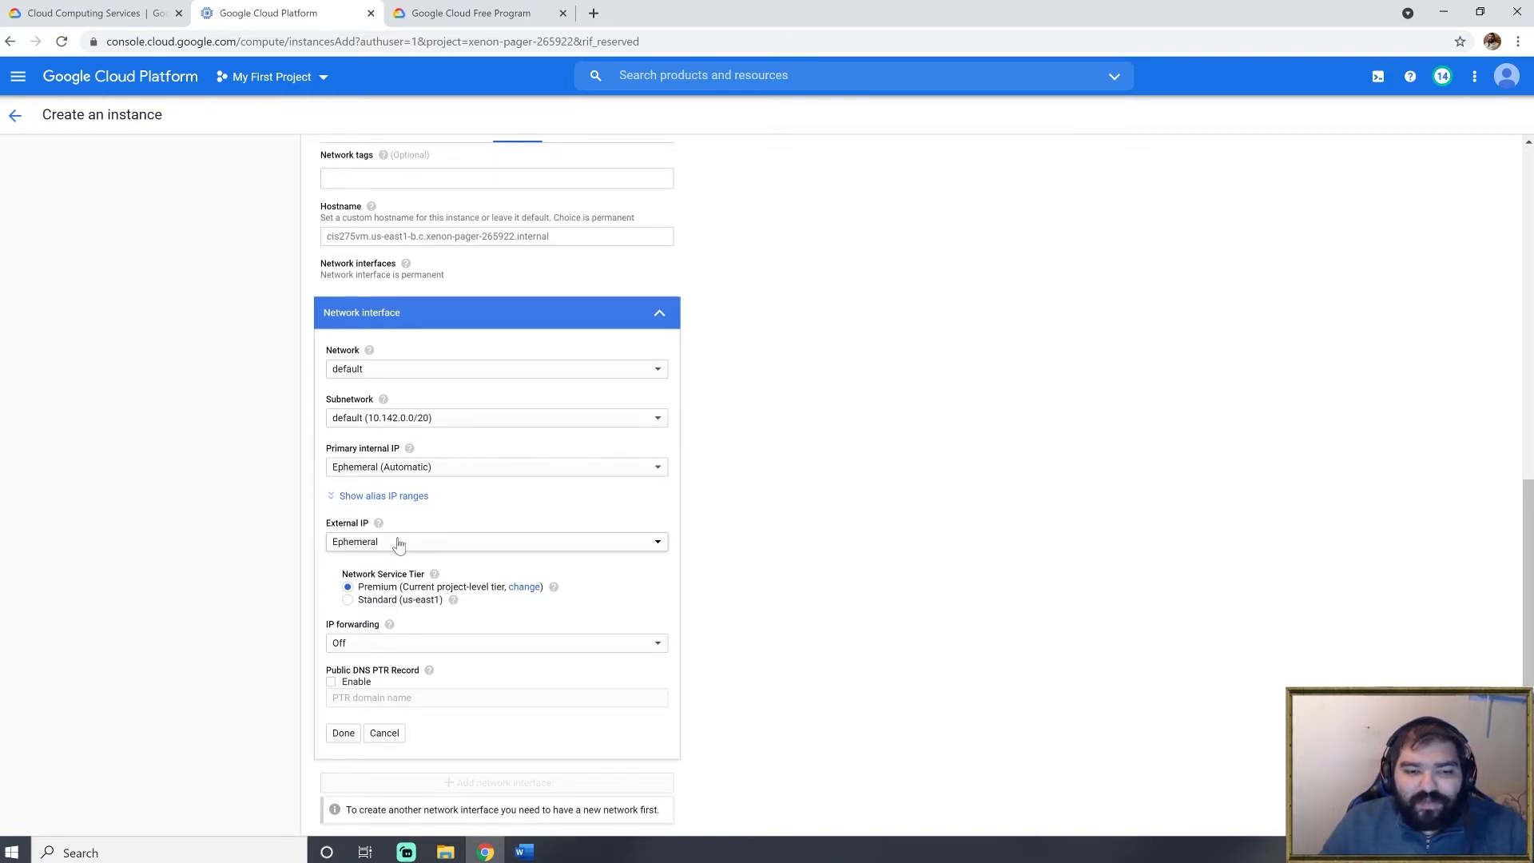
pyautogui.click(661, 551)
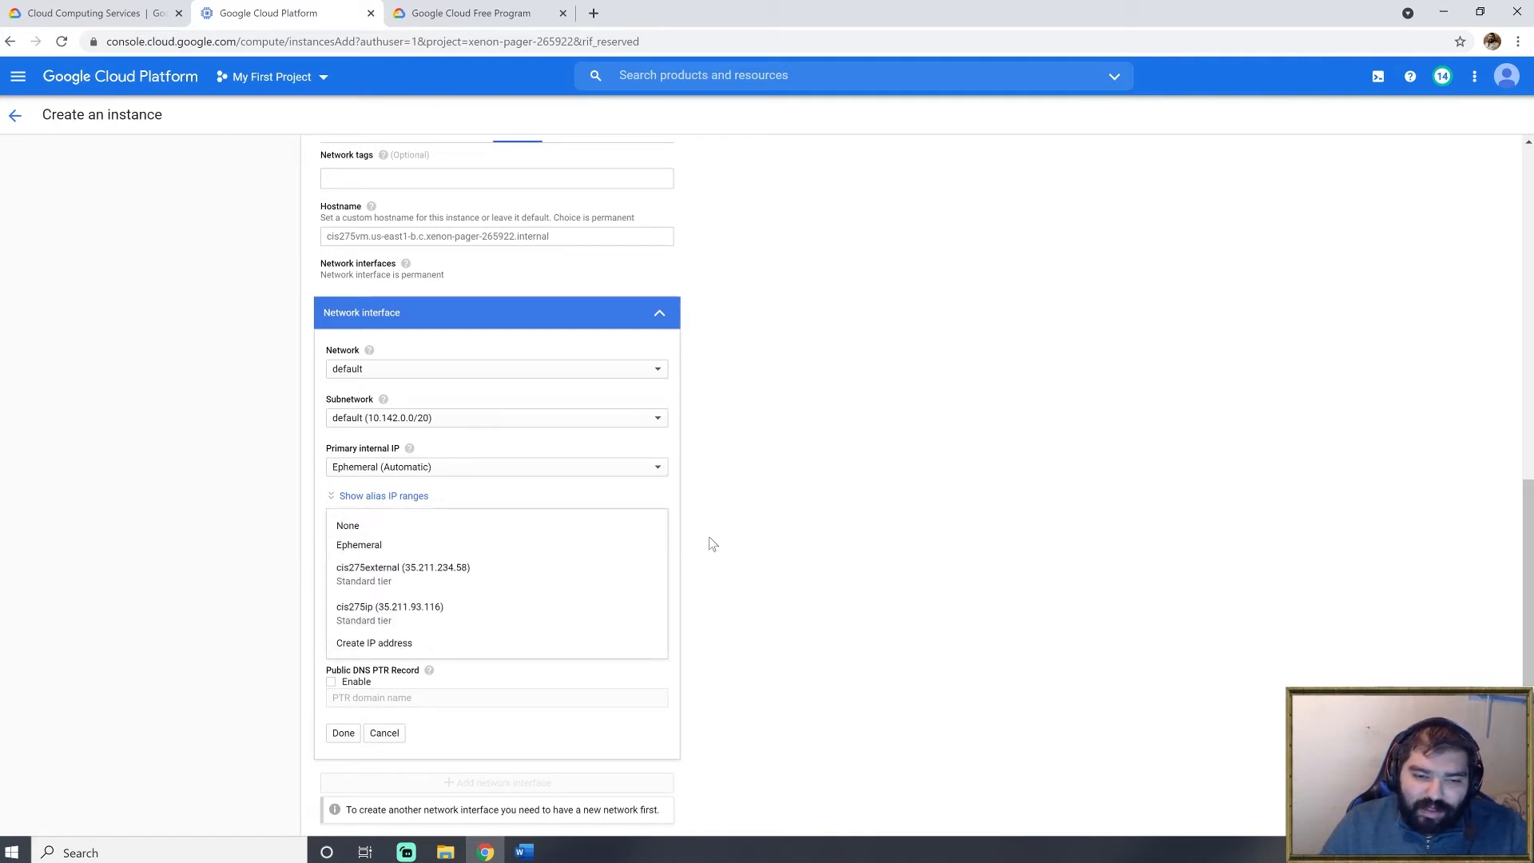
pyautogui.click(364, 644)
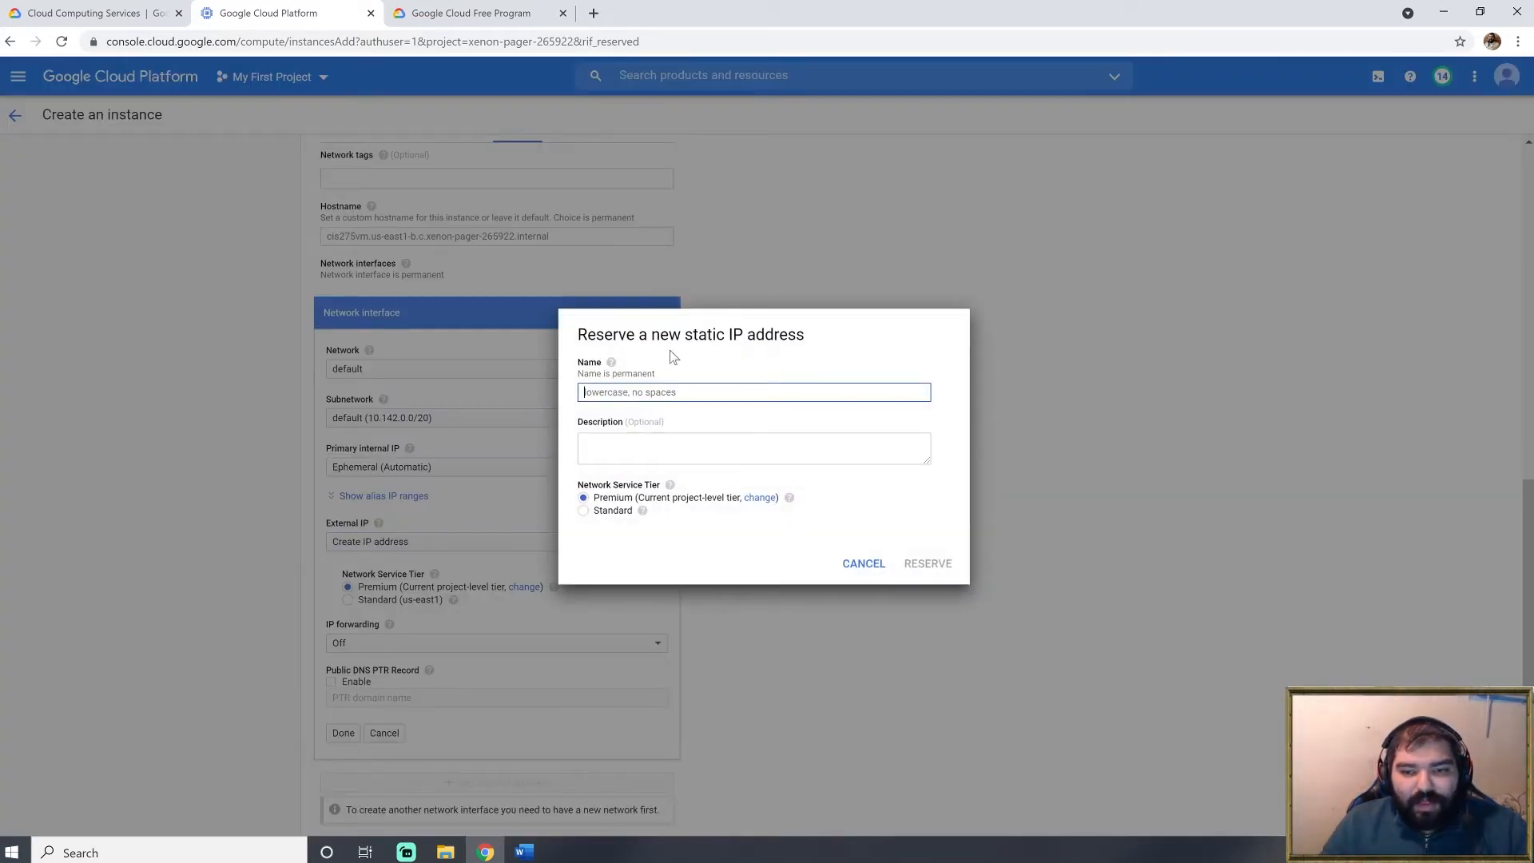
pyautogui.tripleClick(706, 335)
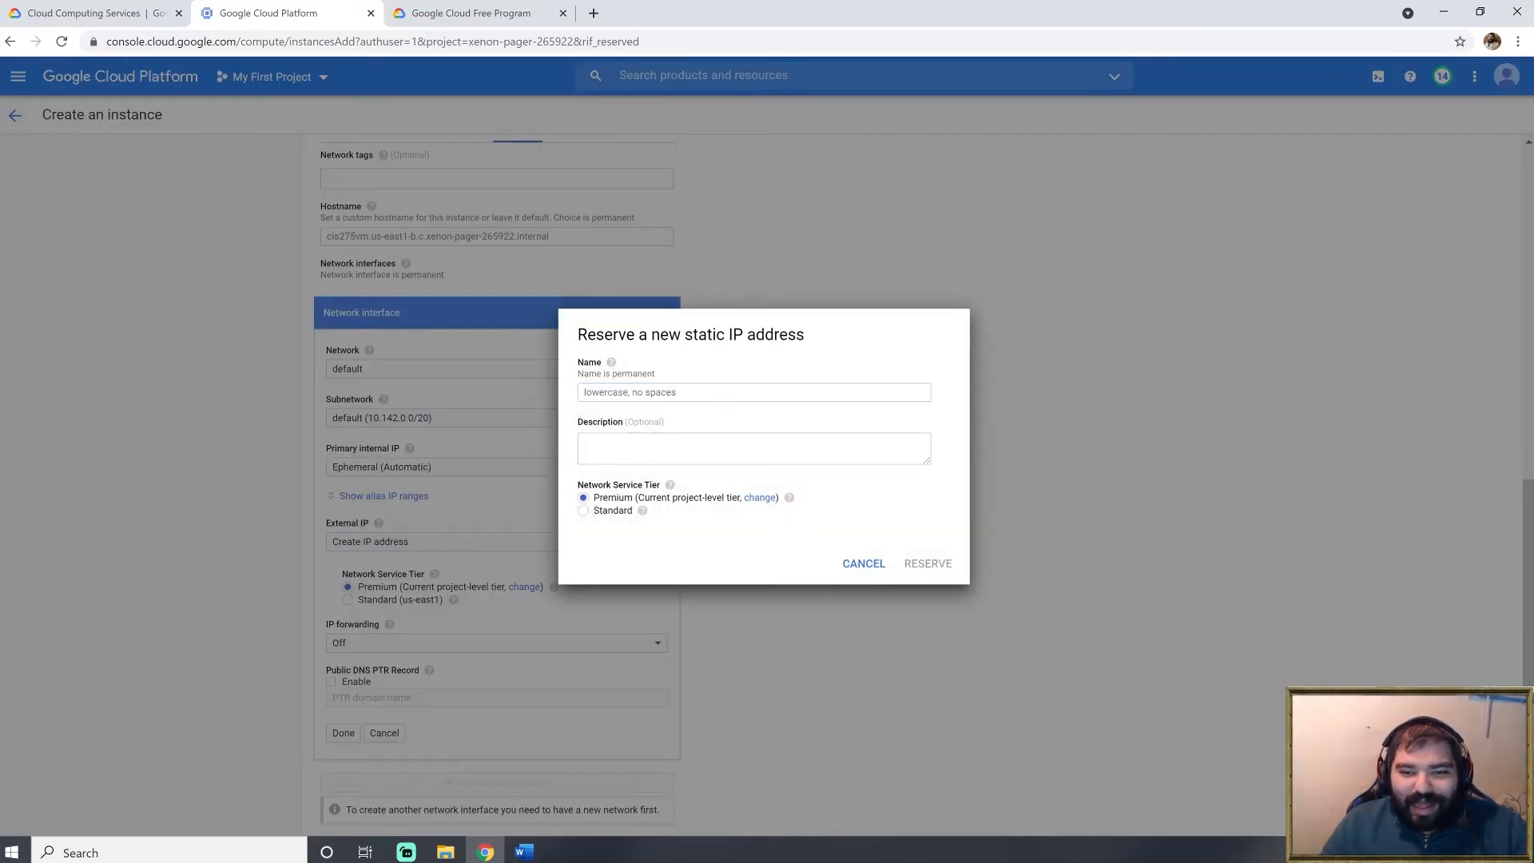
pyautogui.doubleClick(706, 334)
pyautogui.click(731, 346)
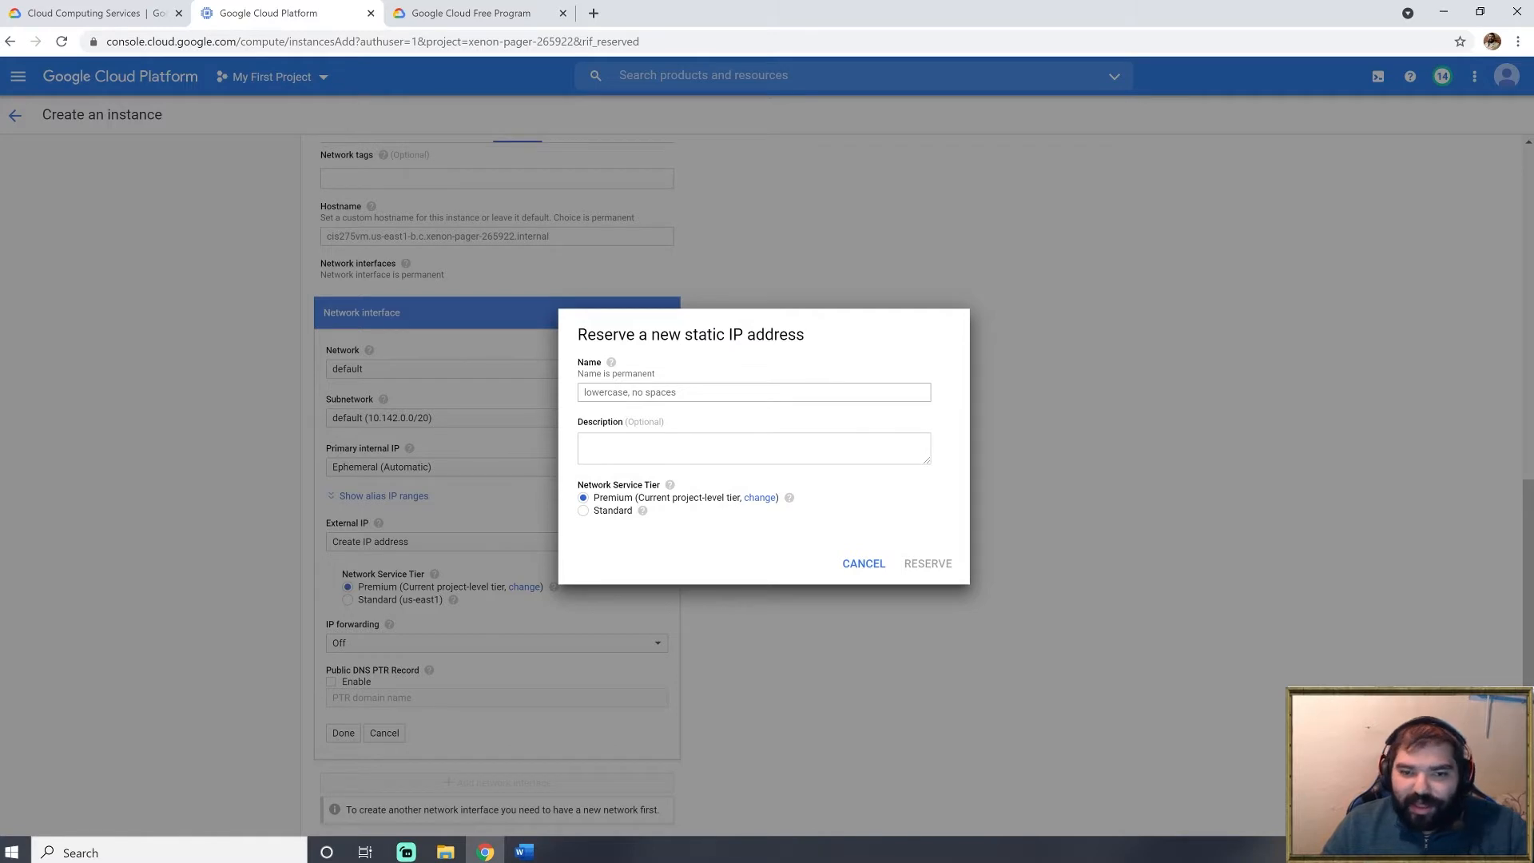
pyautogui.click(666, 394)
pyautogui.click(885, 359)
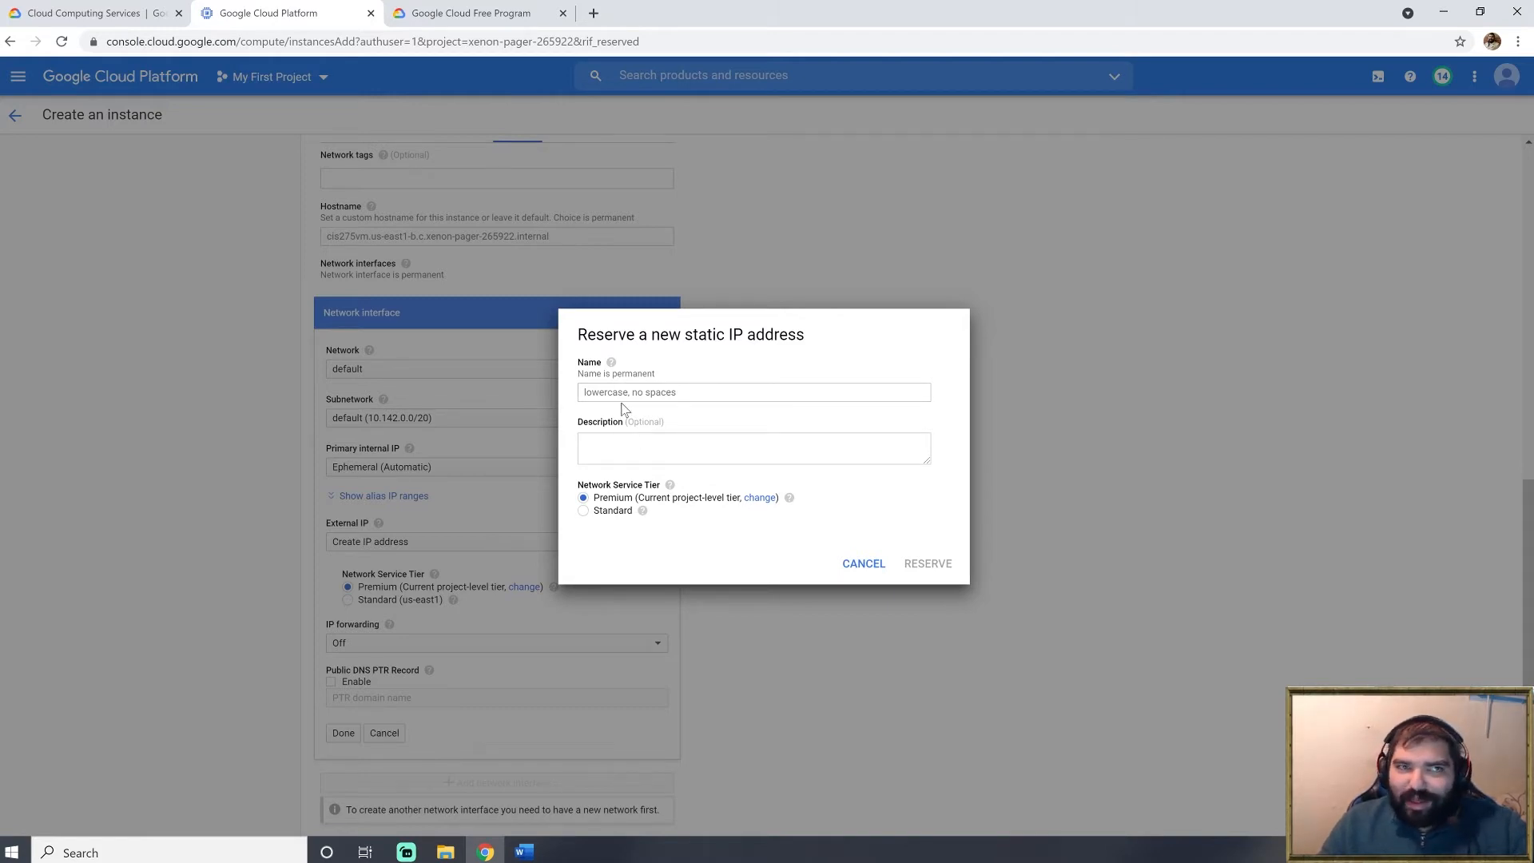
pyautogui.click(624, 513)
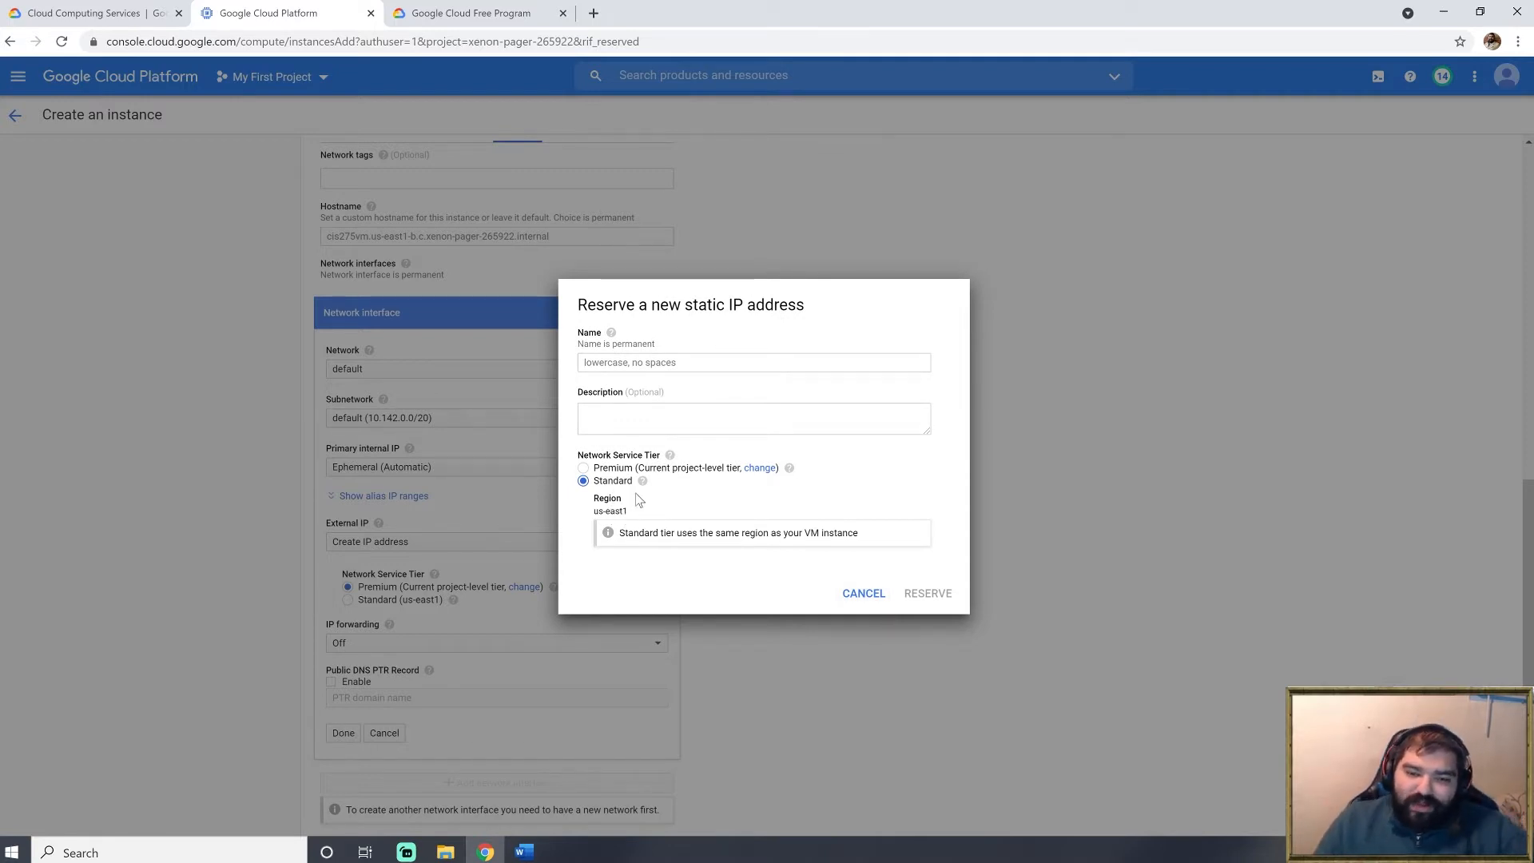
pyautogui.click(849, 600)
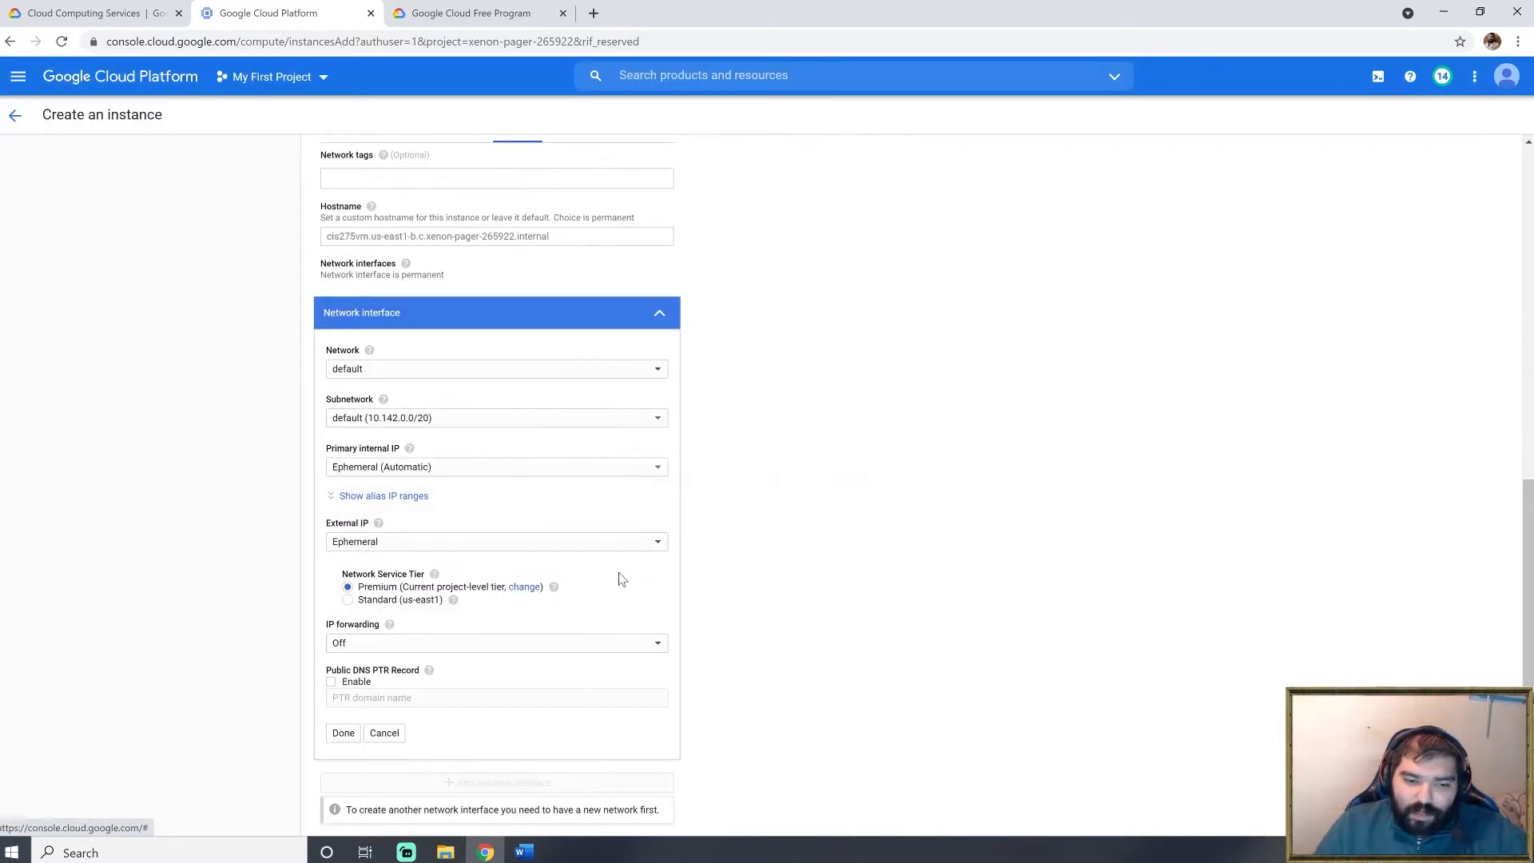
# - Assign the reserved static address cis275external as the network interface's external IP
pyautogui.click(622, 543)
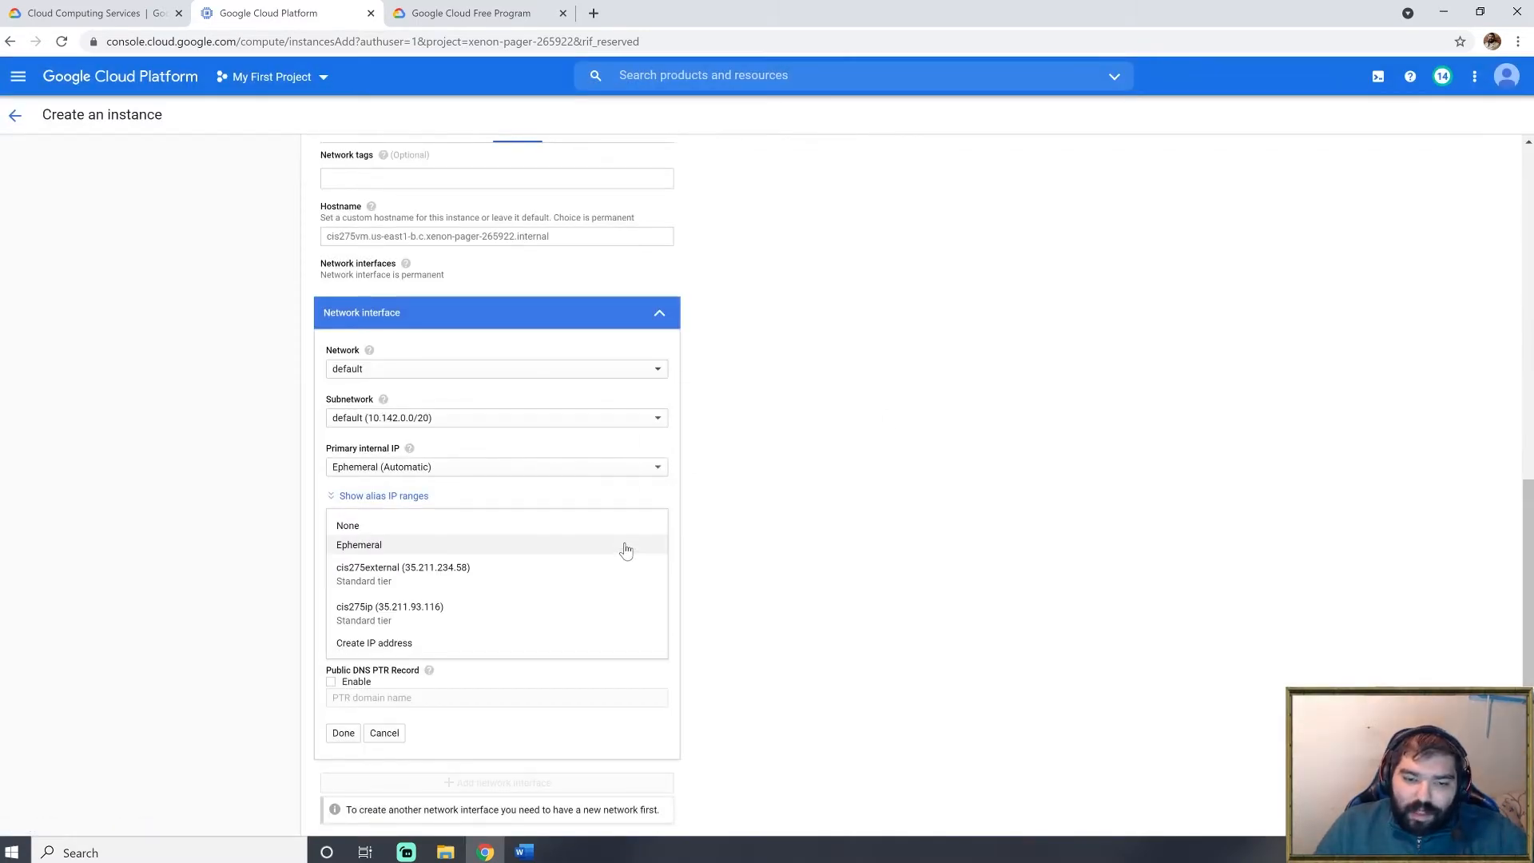
pyautogui.click(438, 611)
pyautogui.click(512, 546)
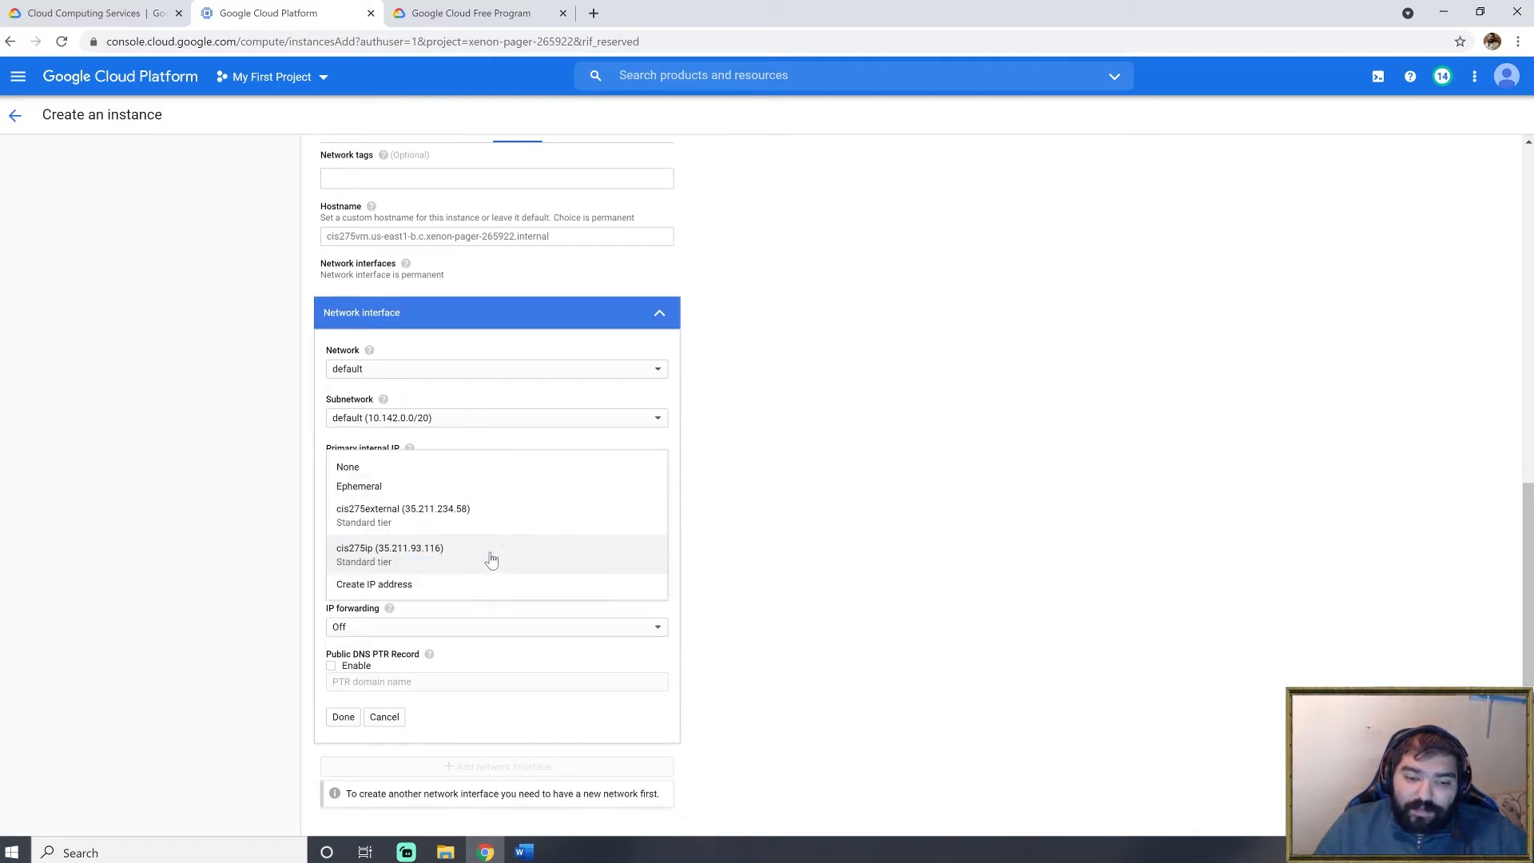
pyautogui.click(459, 515)
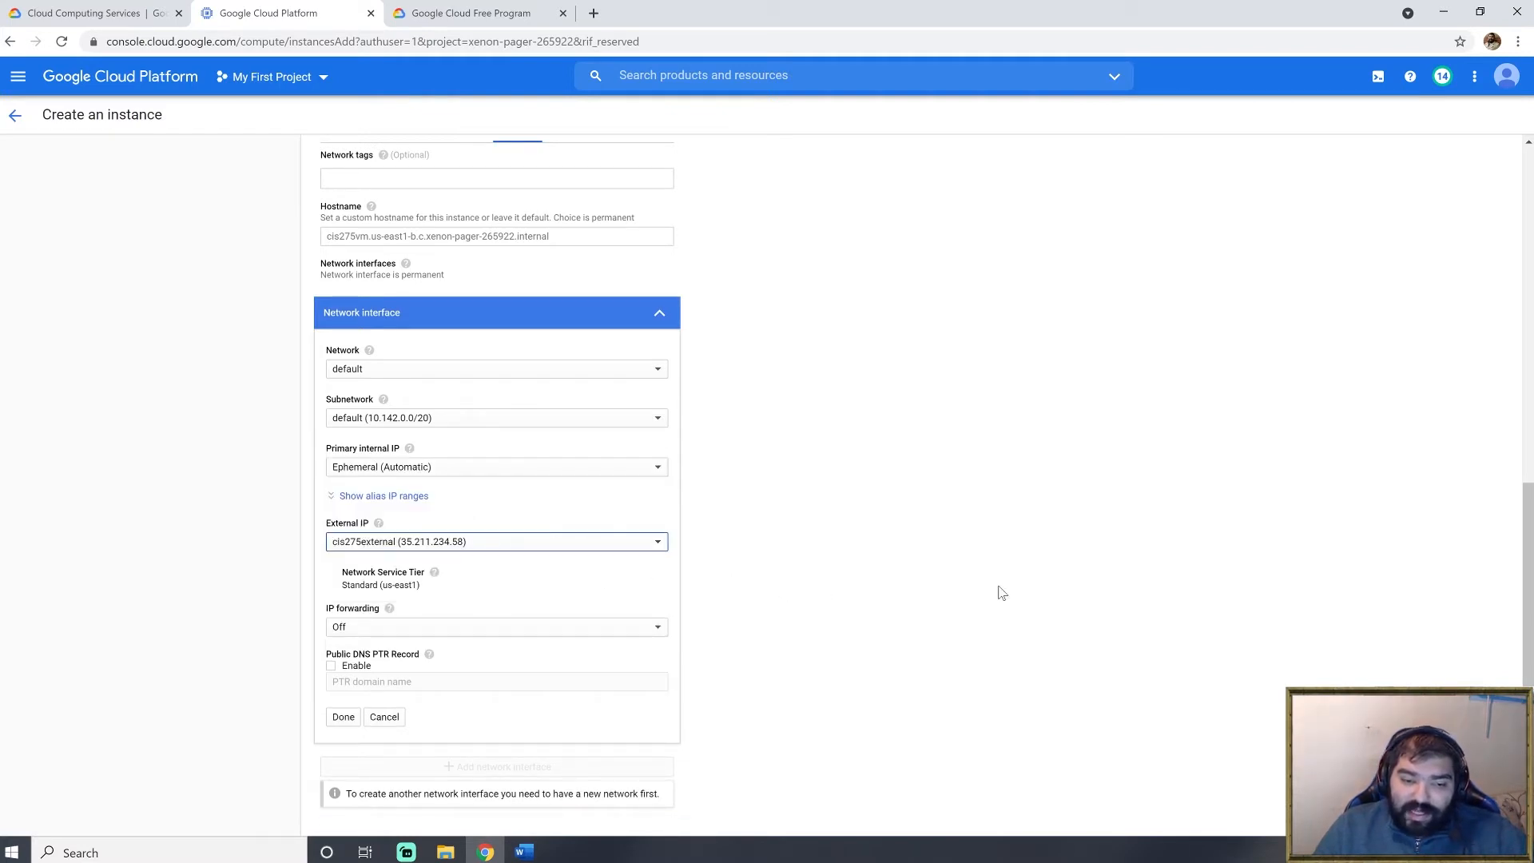
# - Review the instance's monthly cost estimate, and create the cis275vm instance with the configured settings
pyautogui.moveTo(1530, 493); pyautogui.dragTo(1527, 214)
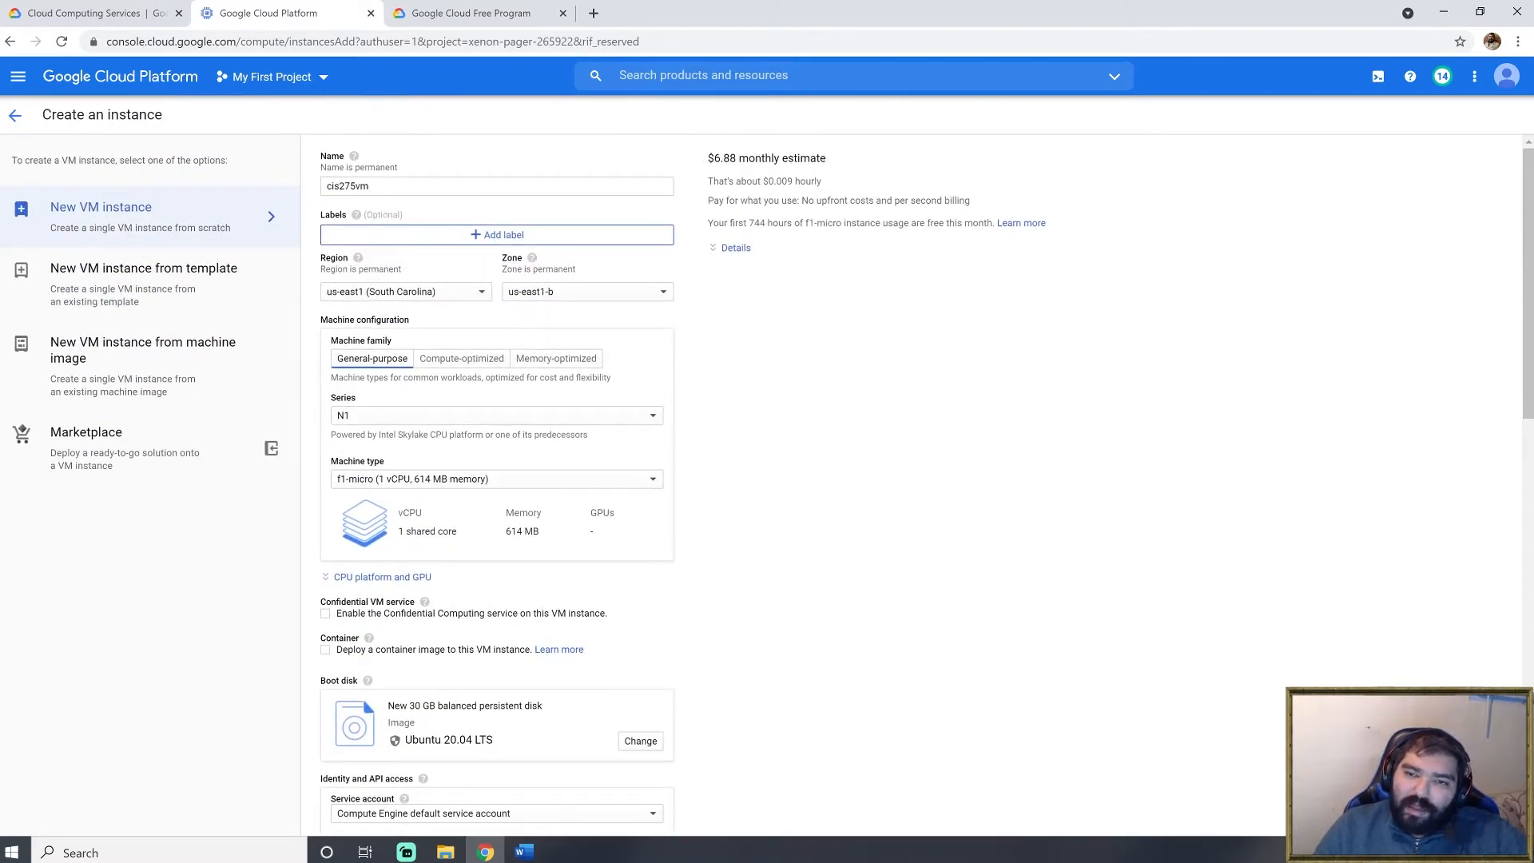
pyautogui.click(735, 159)
pyautogui.click(735, 159)
pyautogui.moveTo(714, 159); pyautogui.dragTo(739, 159)
pyautogui.click(737, 159)
pyautogui.click(735, 159)
pyautogui.doubleClick(726, 159)
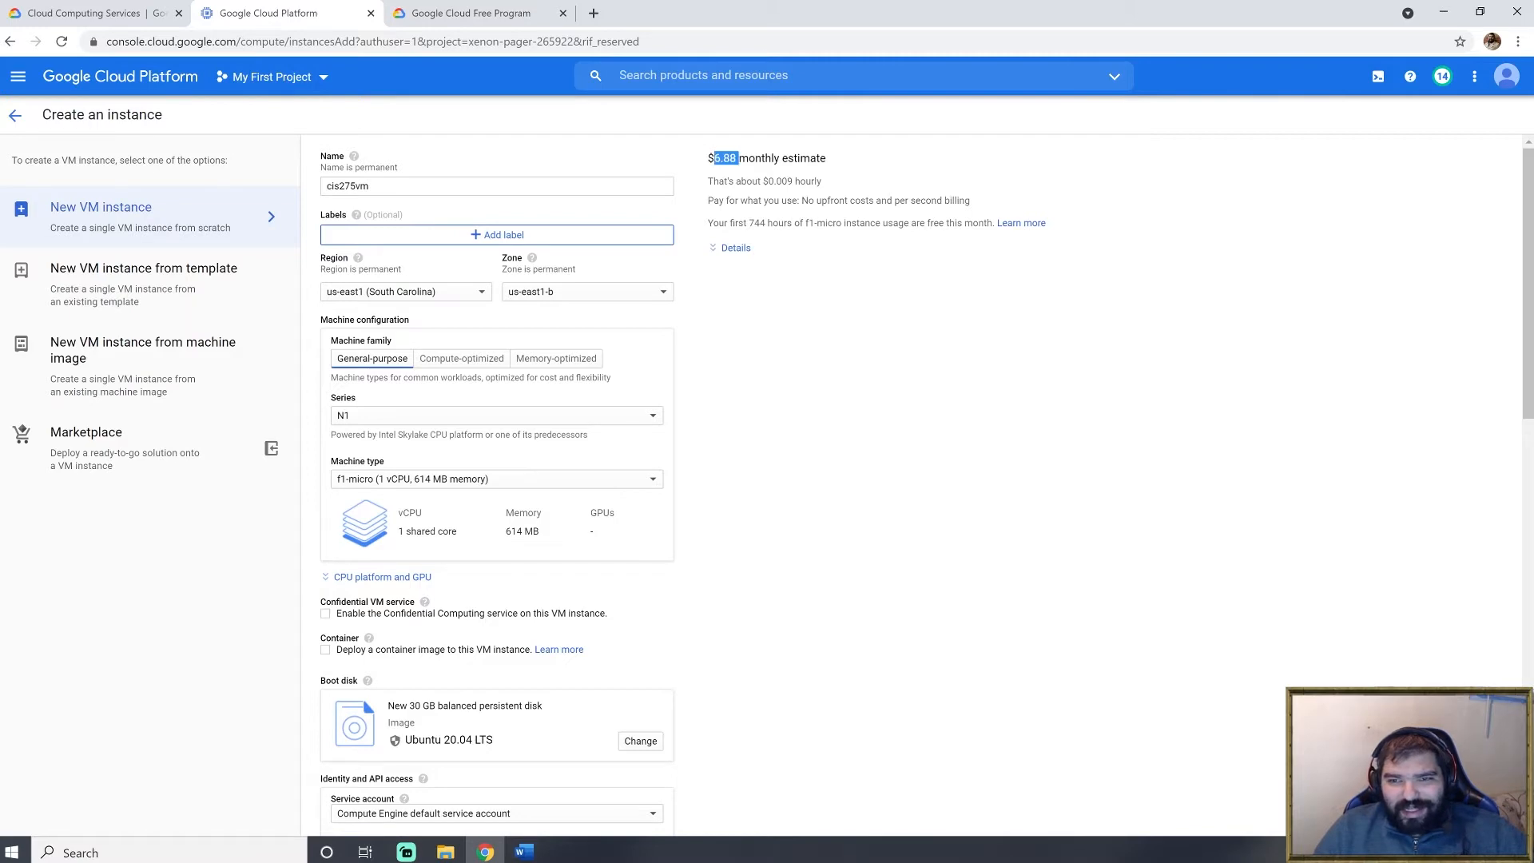
pyautogui.moveTo(1528, 198); pyautogui.dragTo(1527, 624)
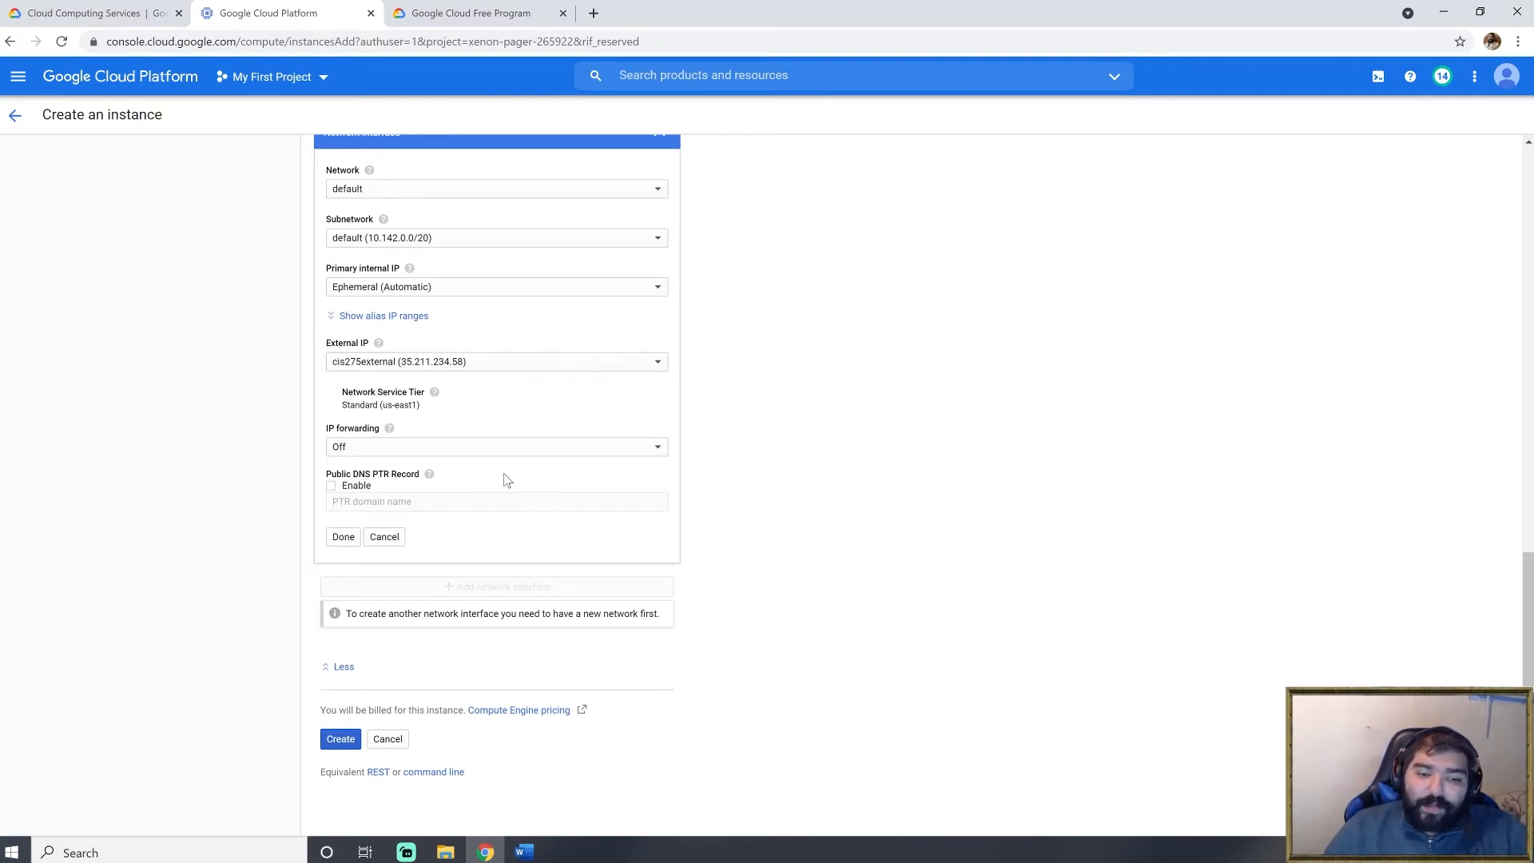
pyautogui.click(338, 739)
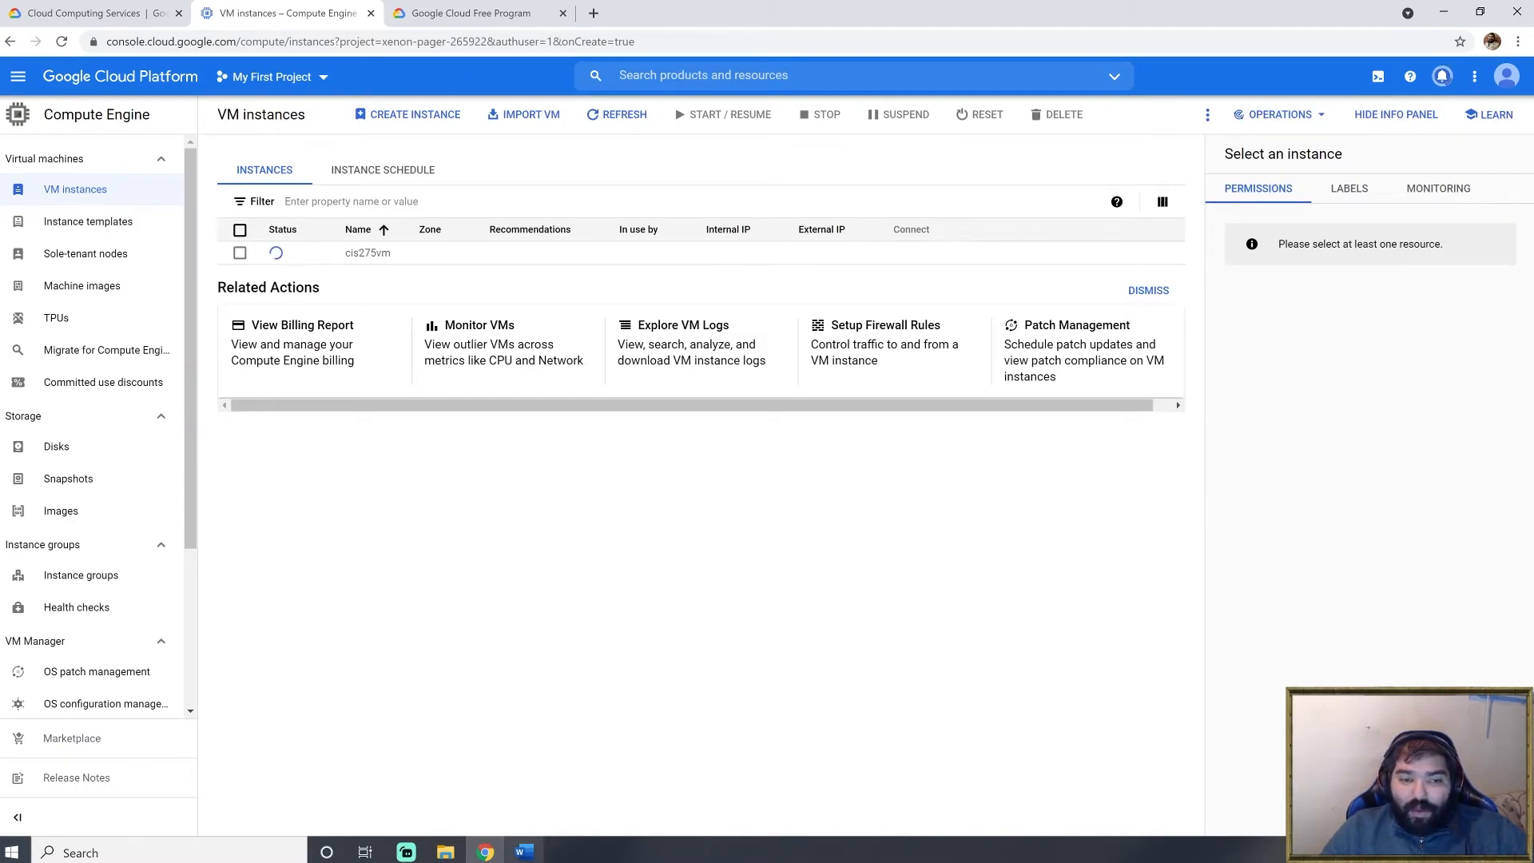
# - Arrange the cloud console and the Word tutorial side by side, giving the console slightly more than half the screen width
pyautogui.hotkey('alt', 'Tab')
pyautogui.moveTo(962, 11); pyautogui.dragTo(1526, 319)
pyautogui.click(466, 213)
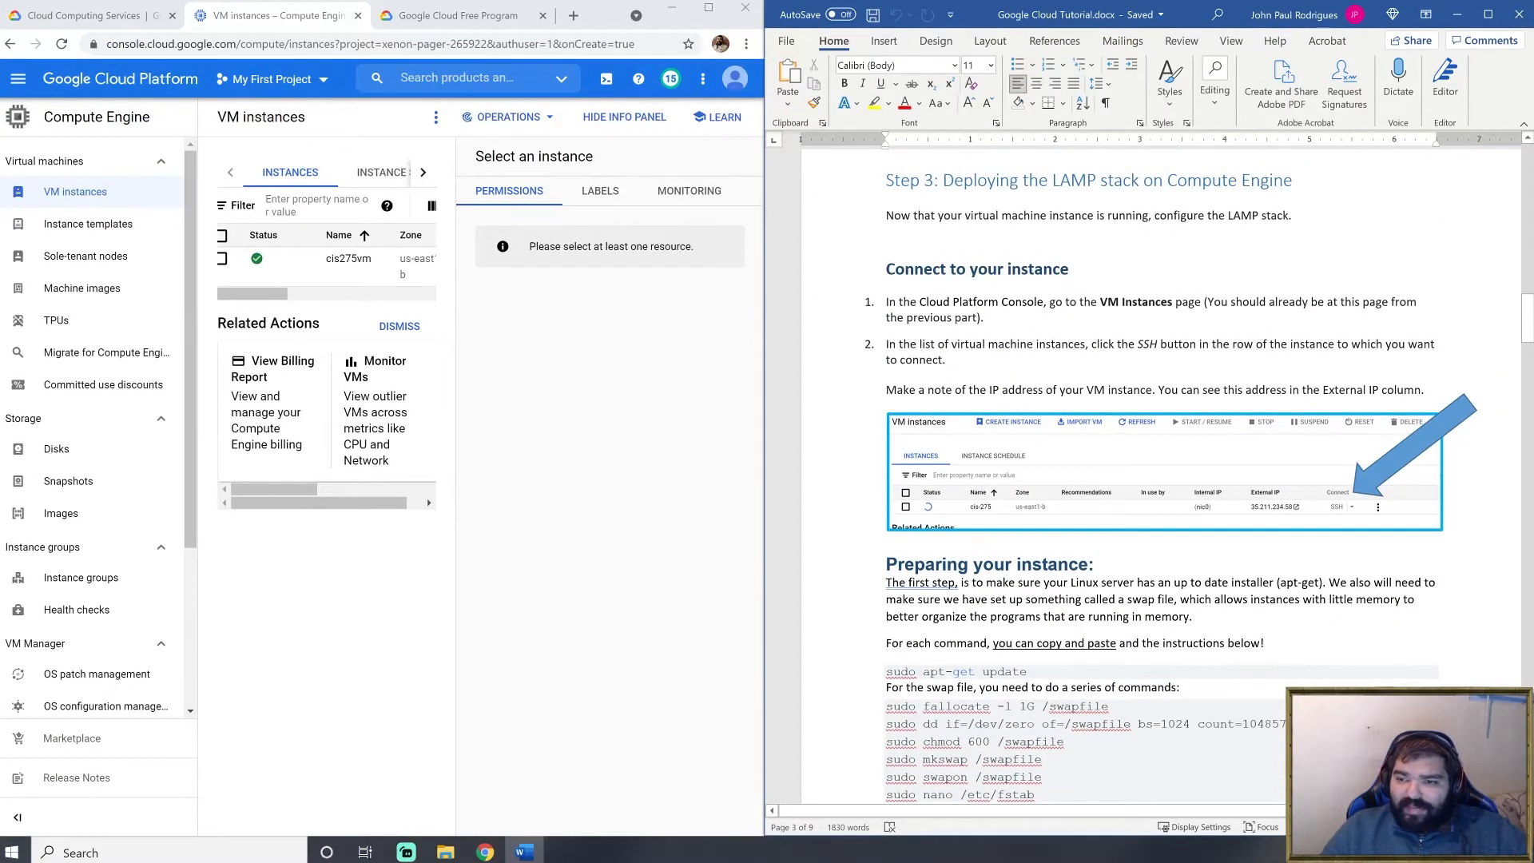
pyautogui.moveTo(765, 218); pyautogui.dragTo(859, 225)
pyautogui.moveTo(764, 249); pyautogui.dragTo(902, 267)
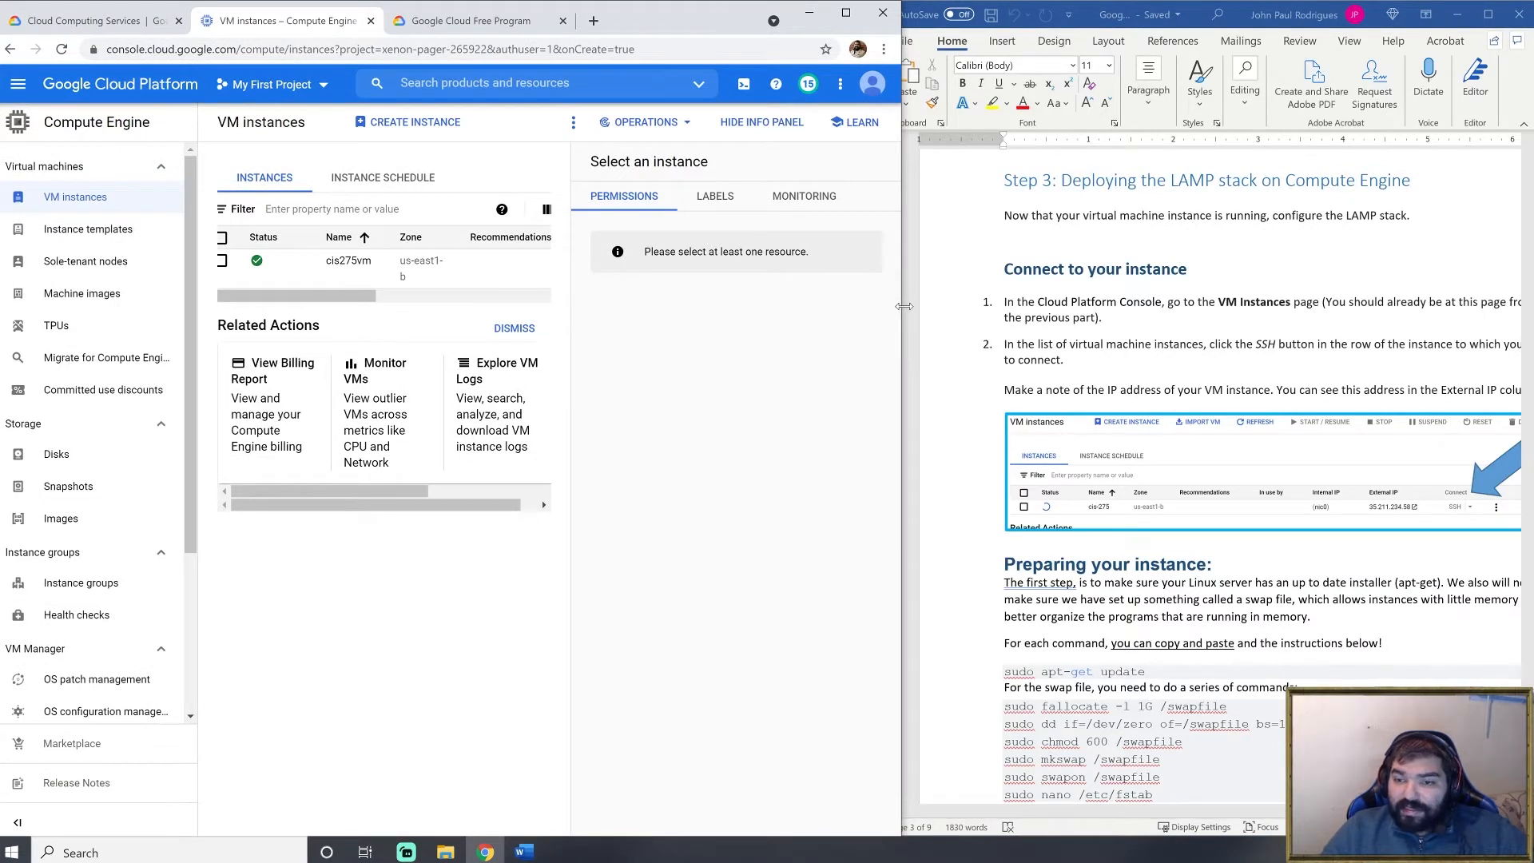
pyautogui.moveTo(900, 307); pyautogui.dragTo(882, 316)
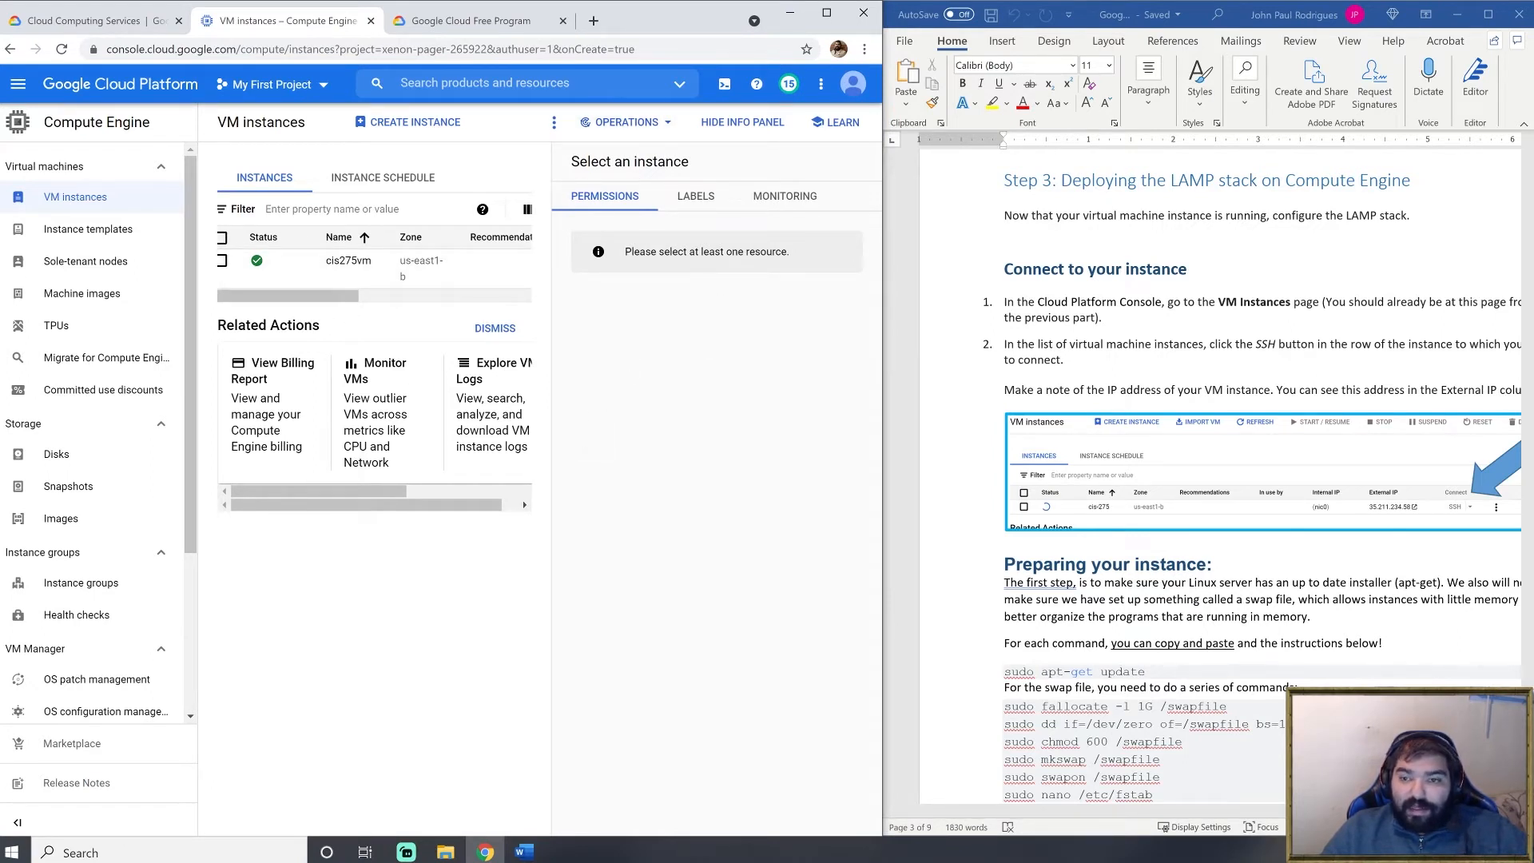
# - Read the tutorial's instructions on connecting to the instance and preparing it with an update and a swap file
pyautogui.click(483, 208)
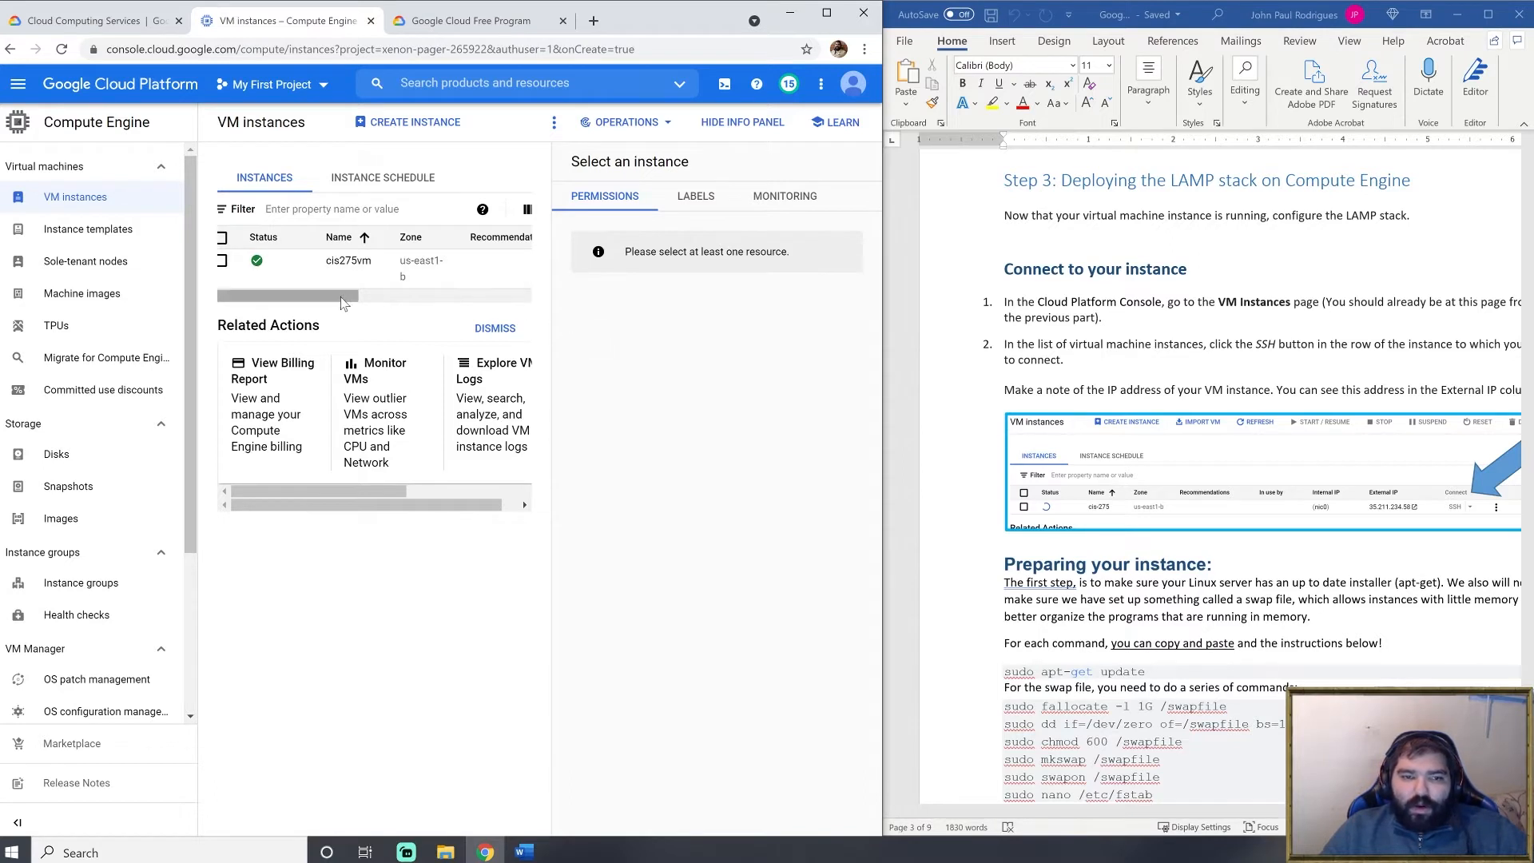
pyautogui.moveTo(340, 302); pyautogui.dragTo(273, 323)
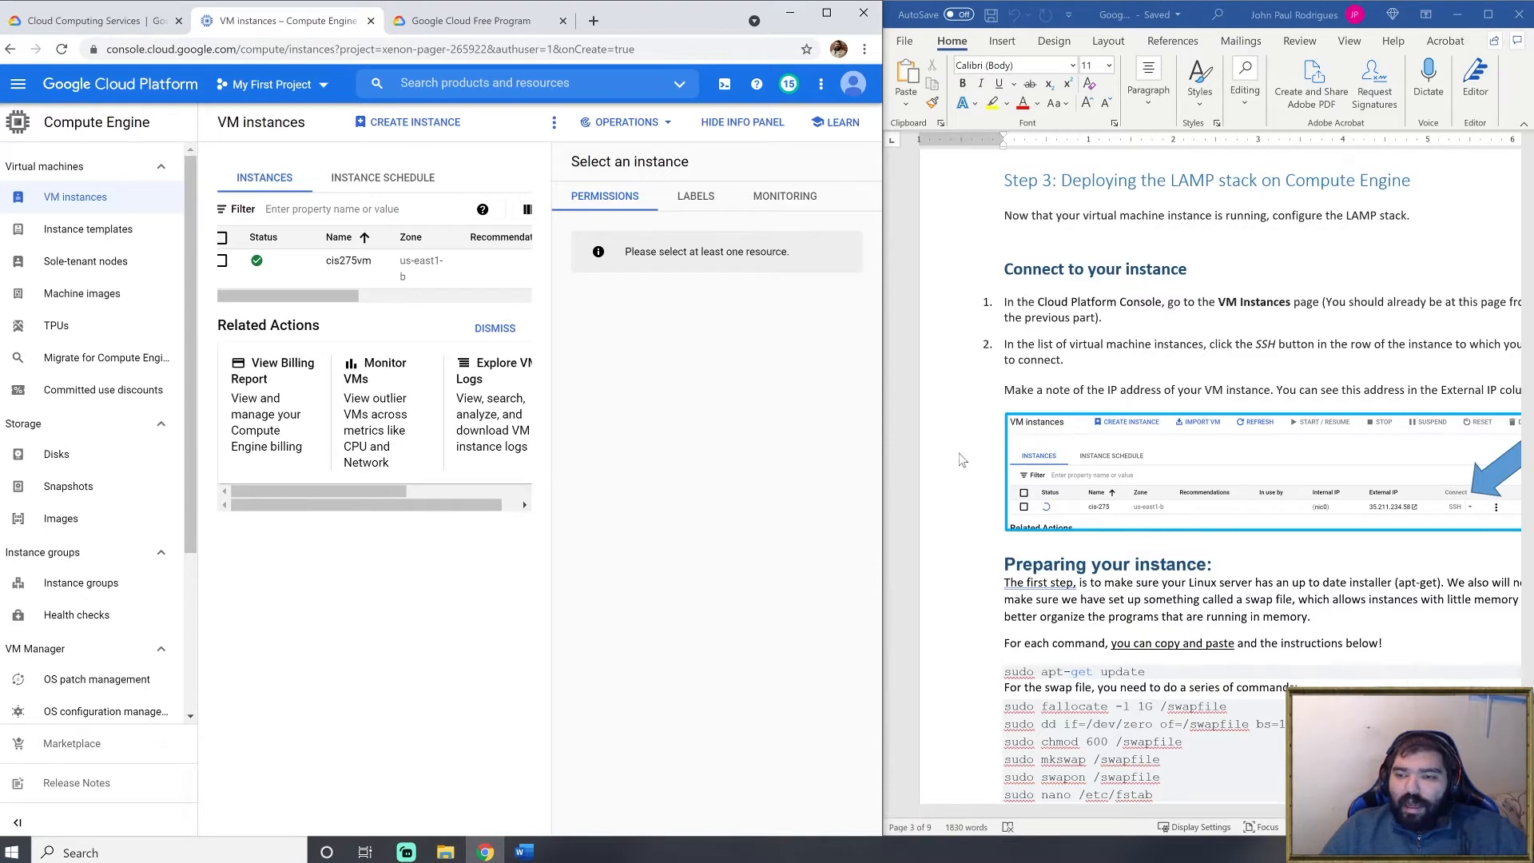
pyautogui.scroll(-2, 957, 463)
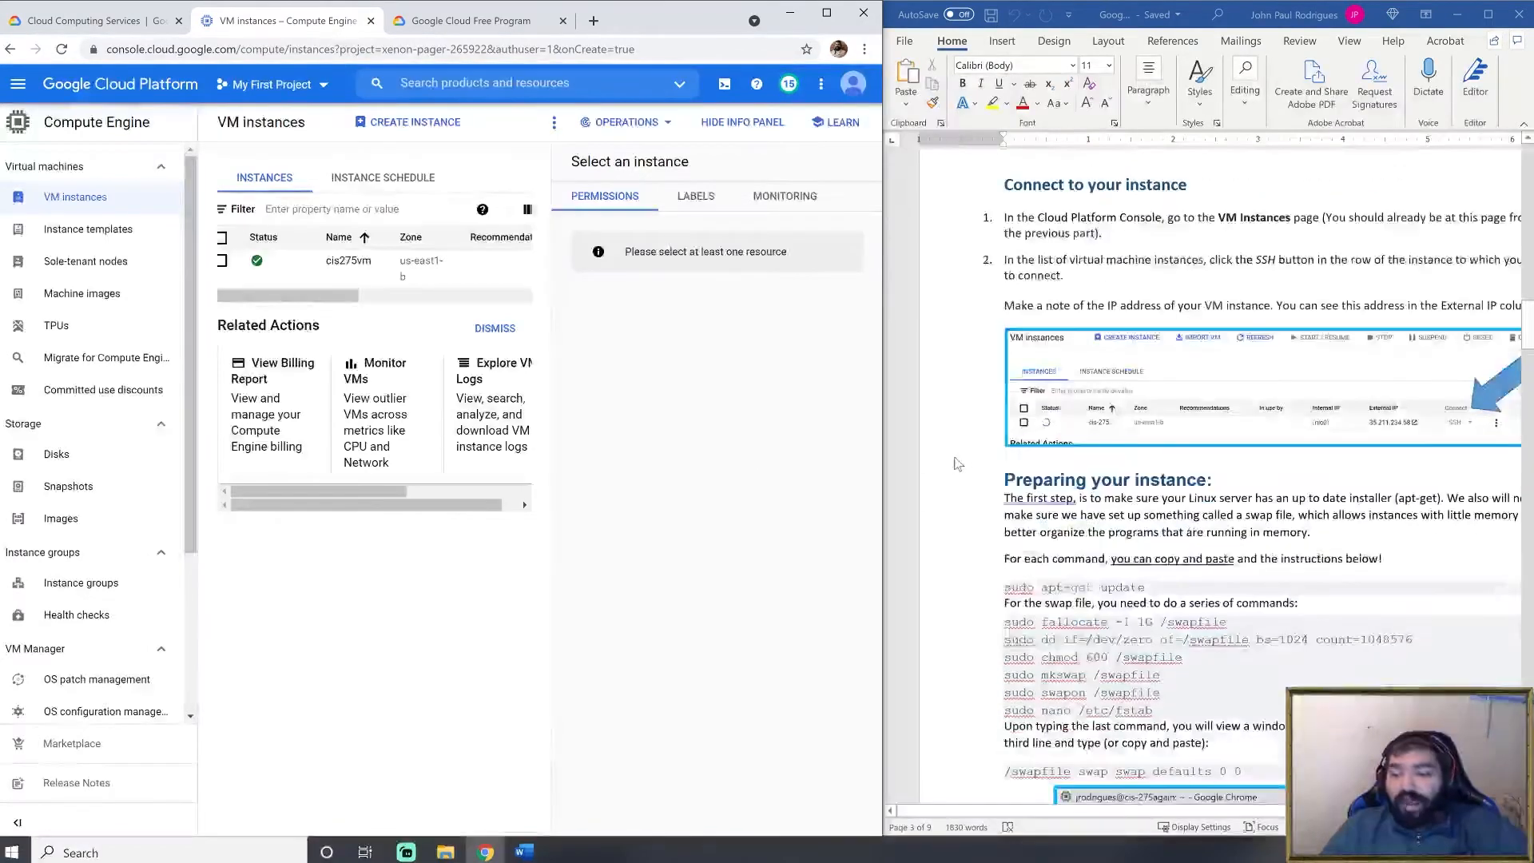
pyautogui.scroll(-1, 958, 463)
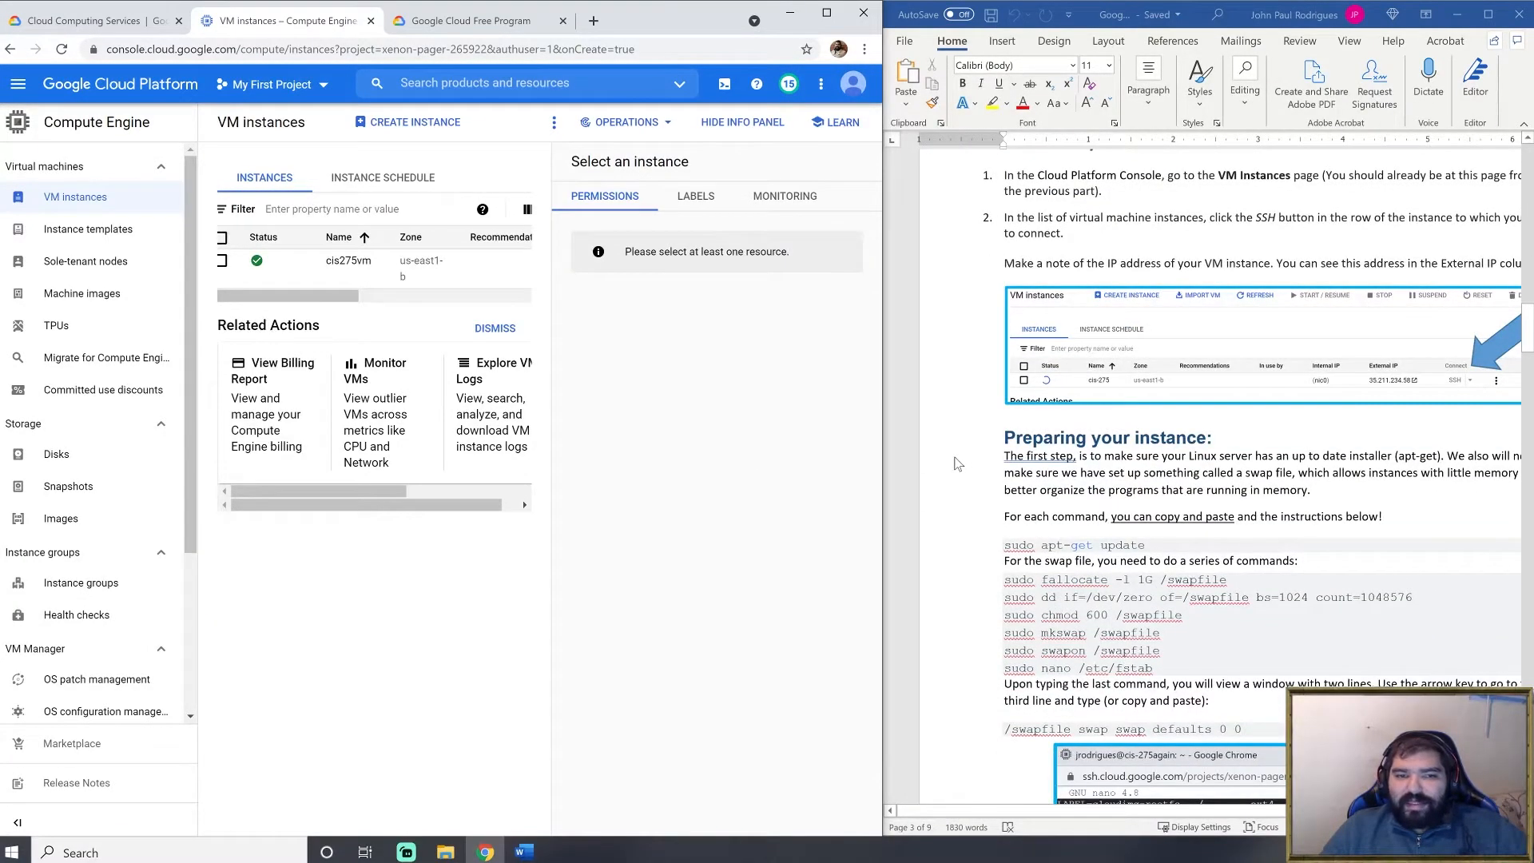
pyautogui.scroll(-1, 958, 463)
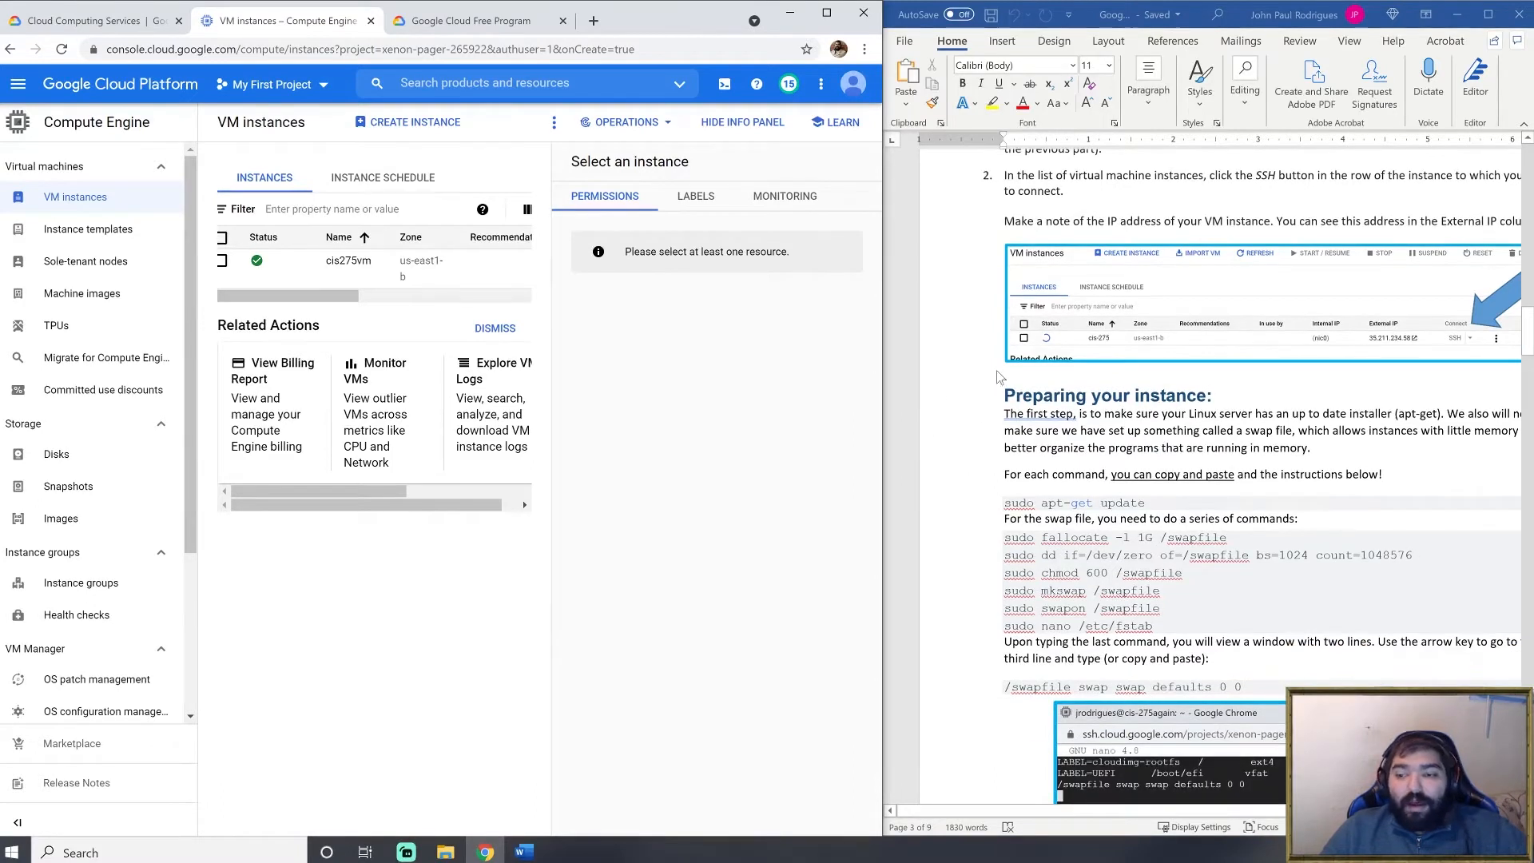
pyautogui.scroll(1, 1000, 379)
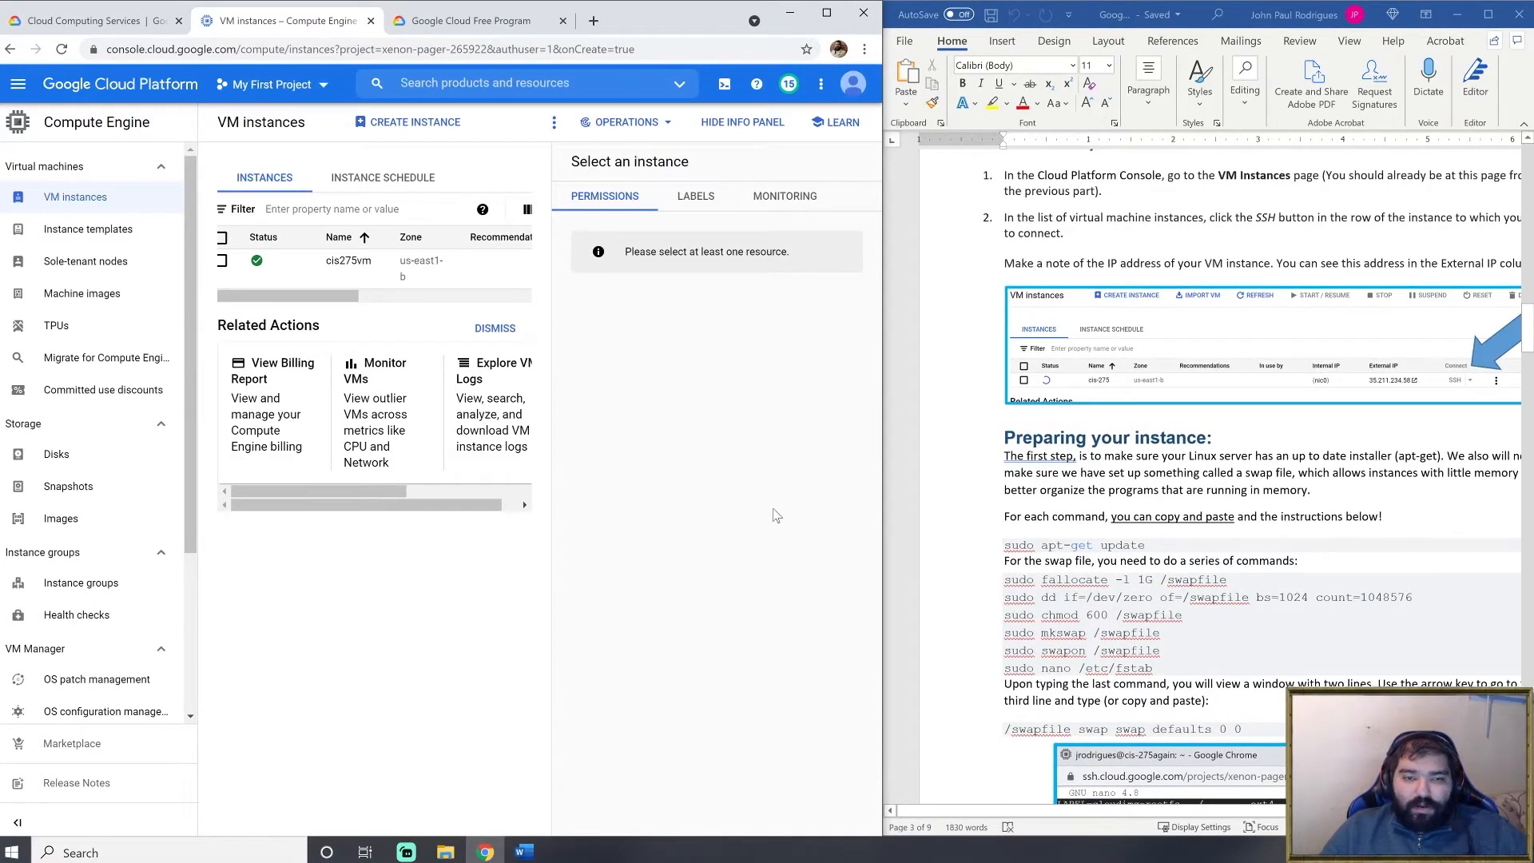
# - Hide the info panel on the VM instances page, and open an SSH session to cis275vm beside the tutorial
pyautogui.moveTo(272, 300)
pyautogui.mouseDown()
pyautogui.moveTo(480, 307)
pyautogui.moveTo(292, 300)
pyautogui.mouseUp()
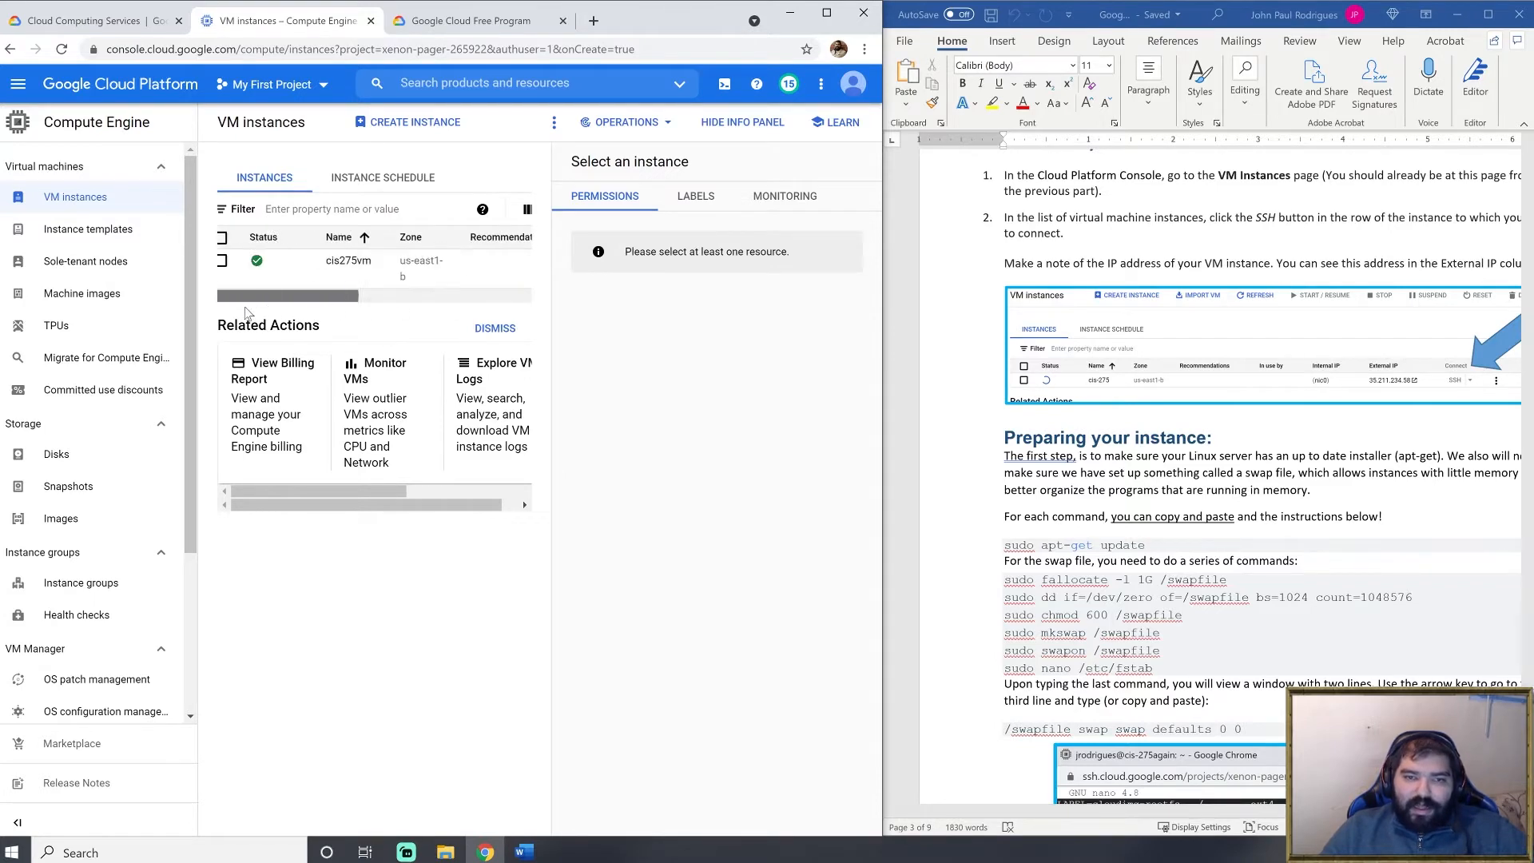
pyautogui.click(825, 15)
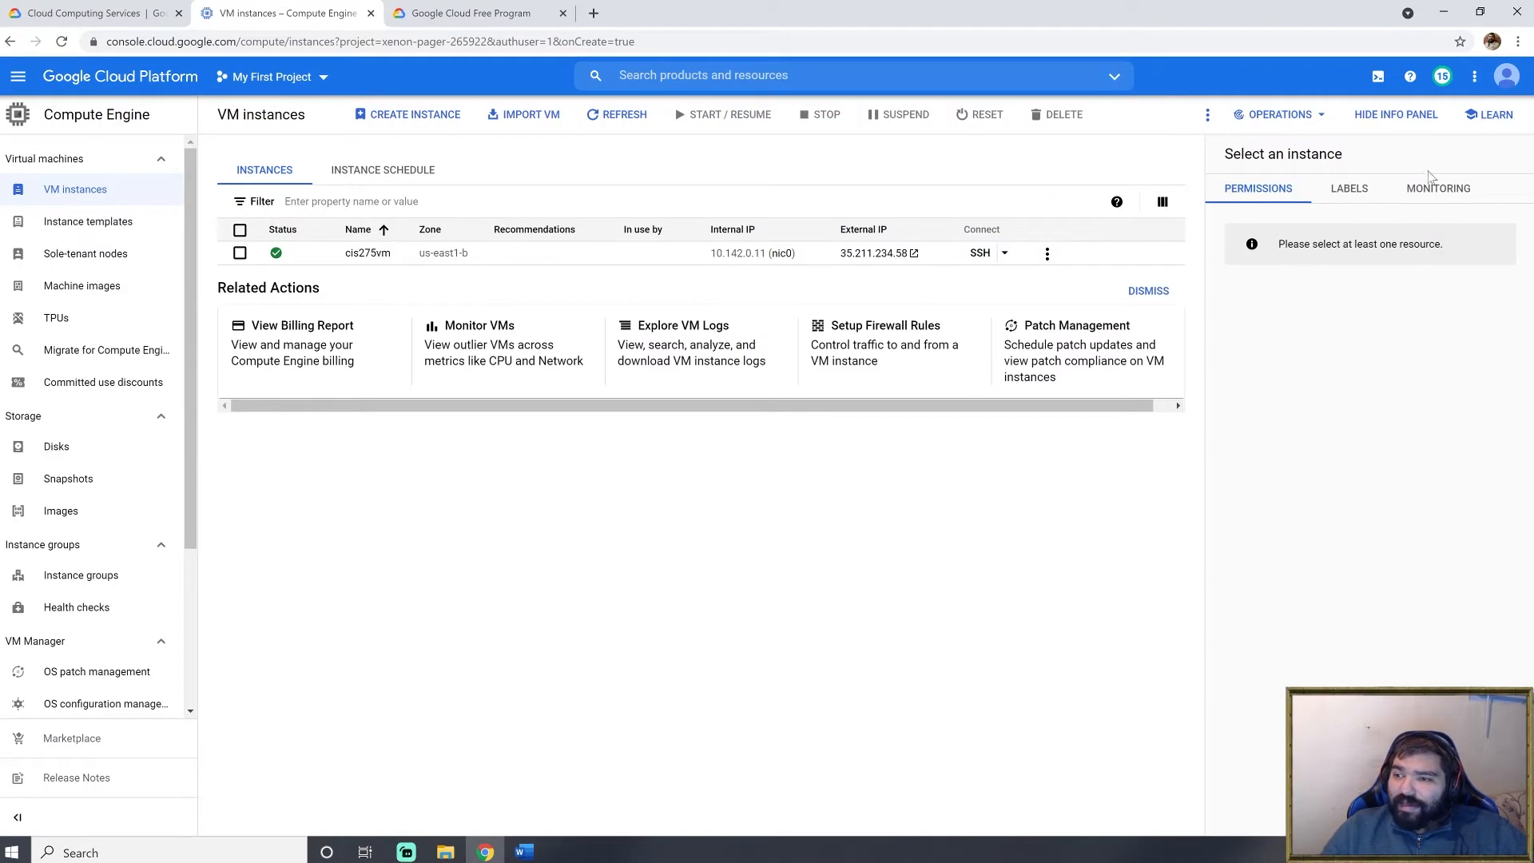
pyautogui.click(1396, 114)
pyautogui.moveTo(1181, 13); pyautogui.dragTo(2, 329)
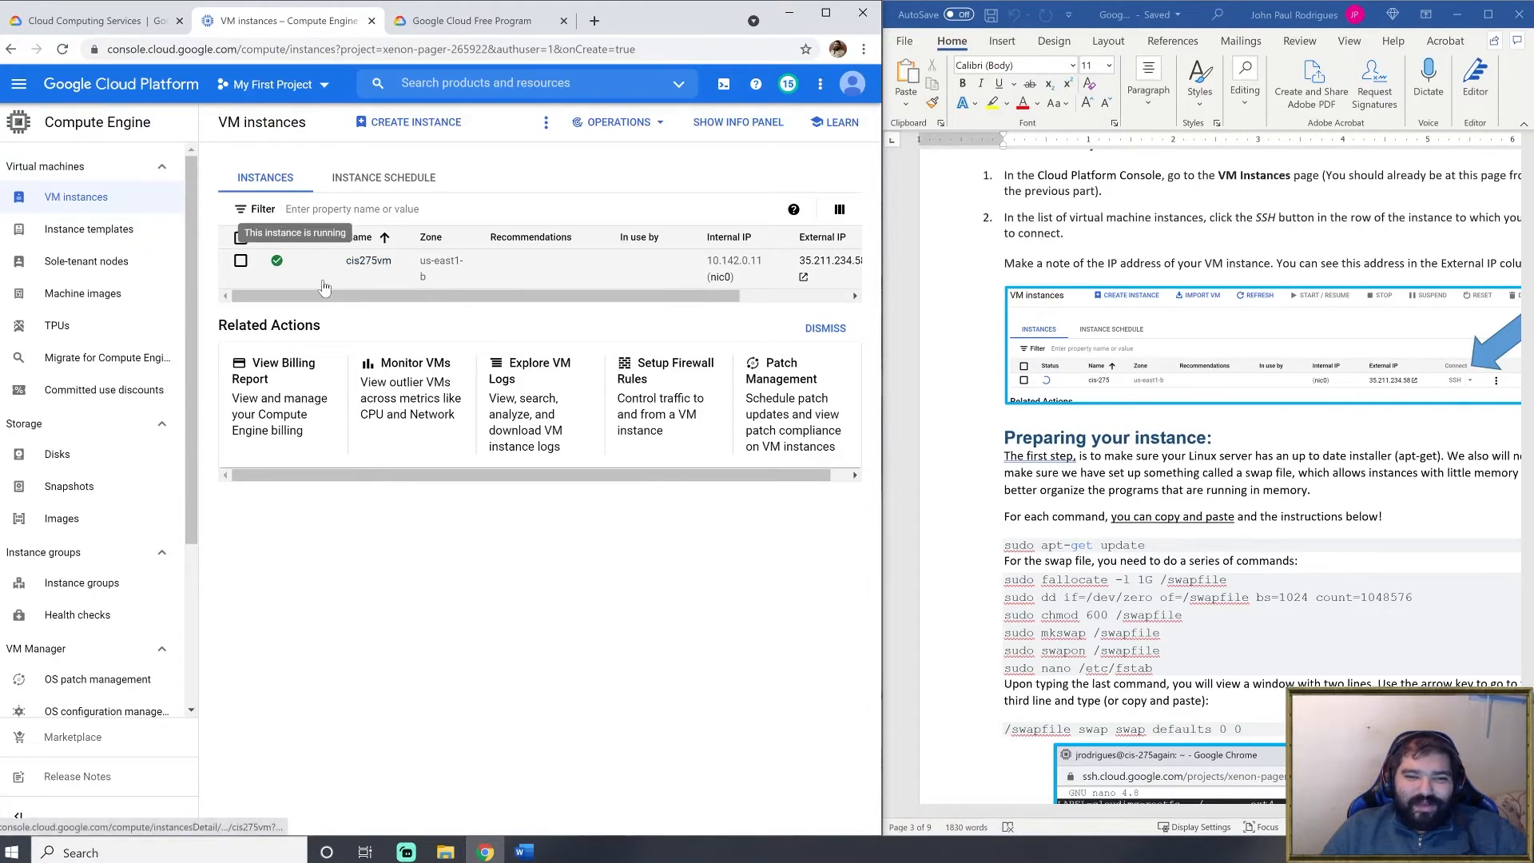
pyautogui.moveTo(376, 296); pyautogui.dragTo(511, 302)
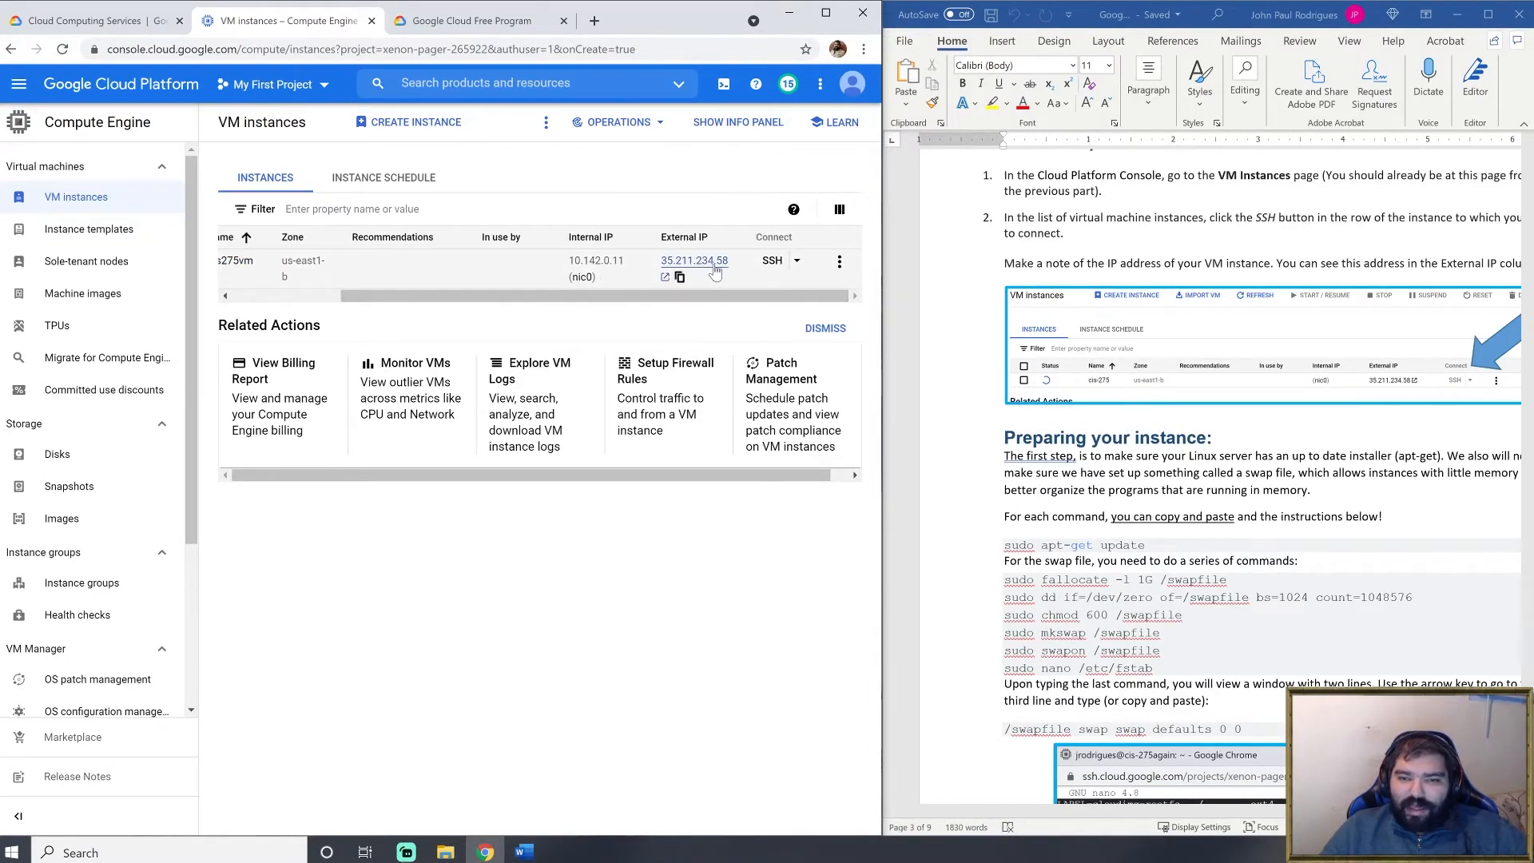
pyautogui.click(773, 262)
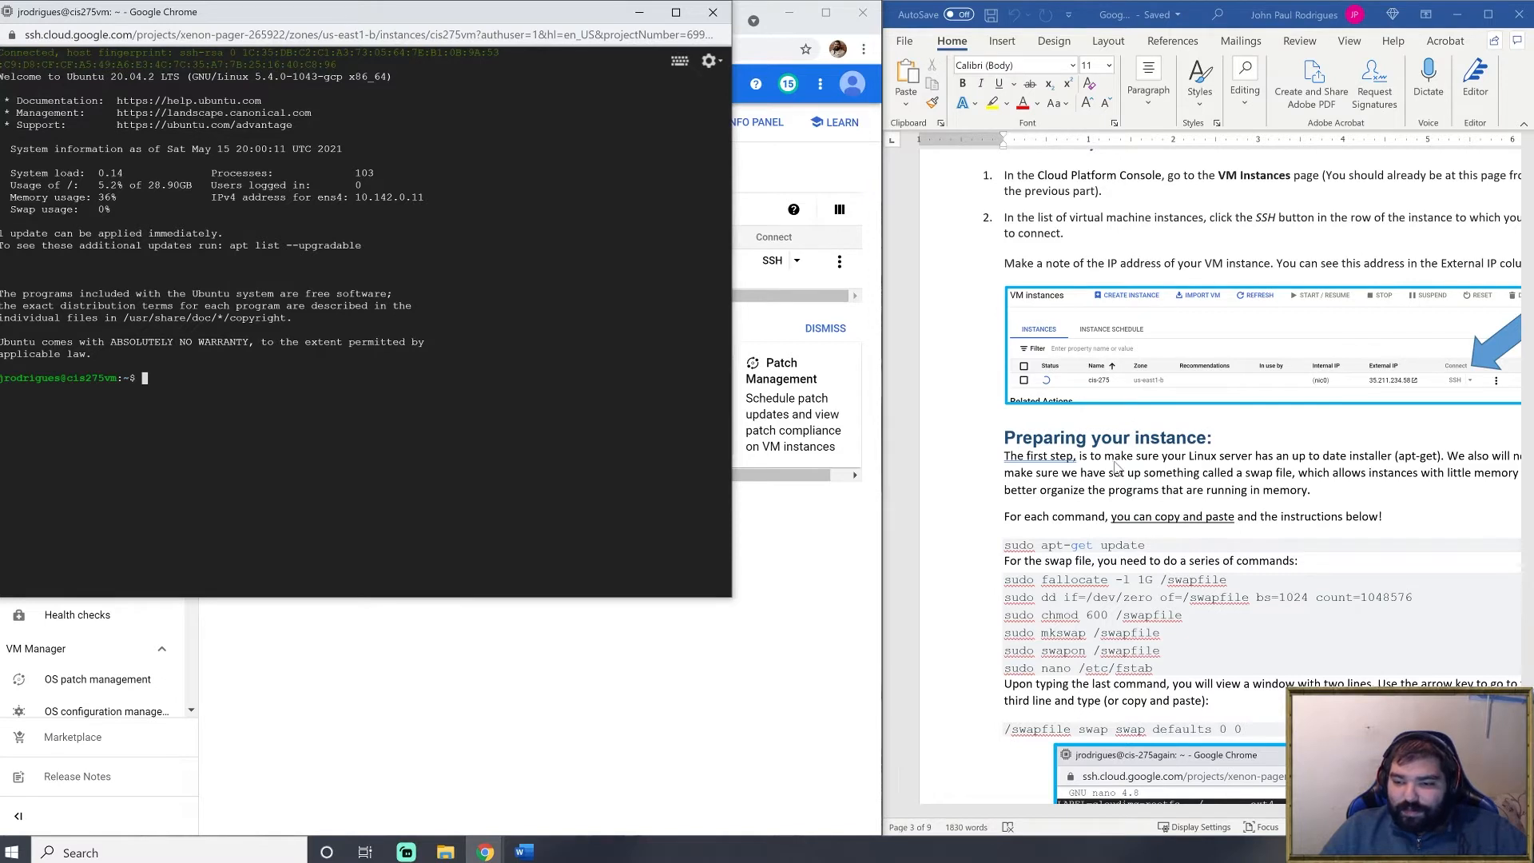
pyautogui.click(1070, 544)
pyautogui.tripleClick(1071, 546)
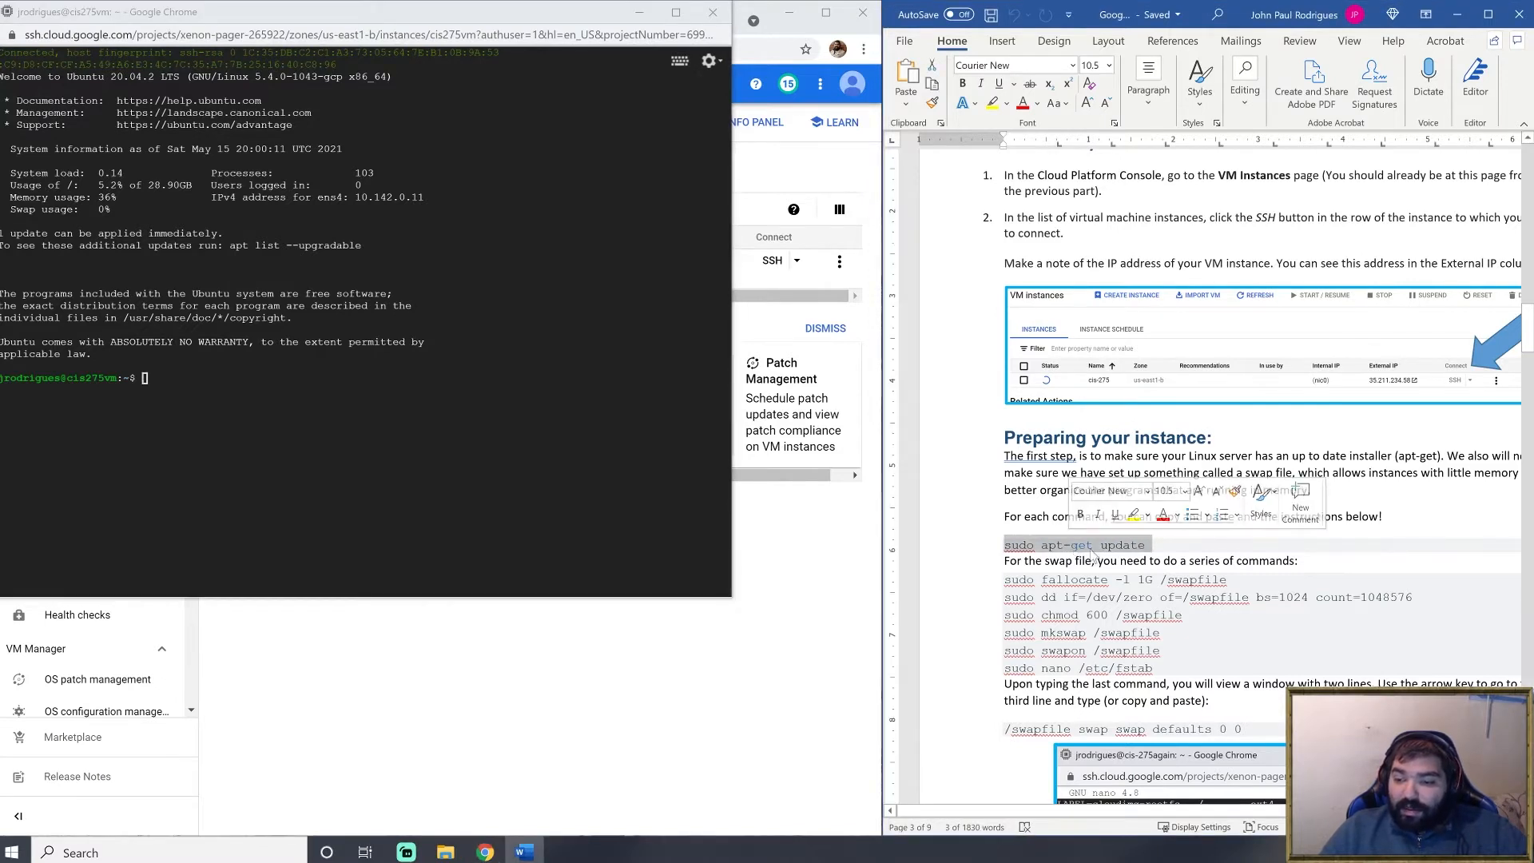
pyautogui.click(1086, 546)
pyautogui.tripleClick(1063, 546)
pyautogui.hotkey('ctrl', 'x')
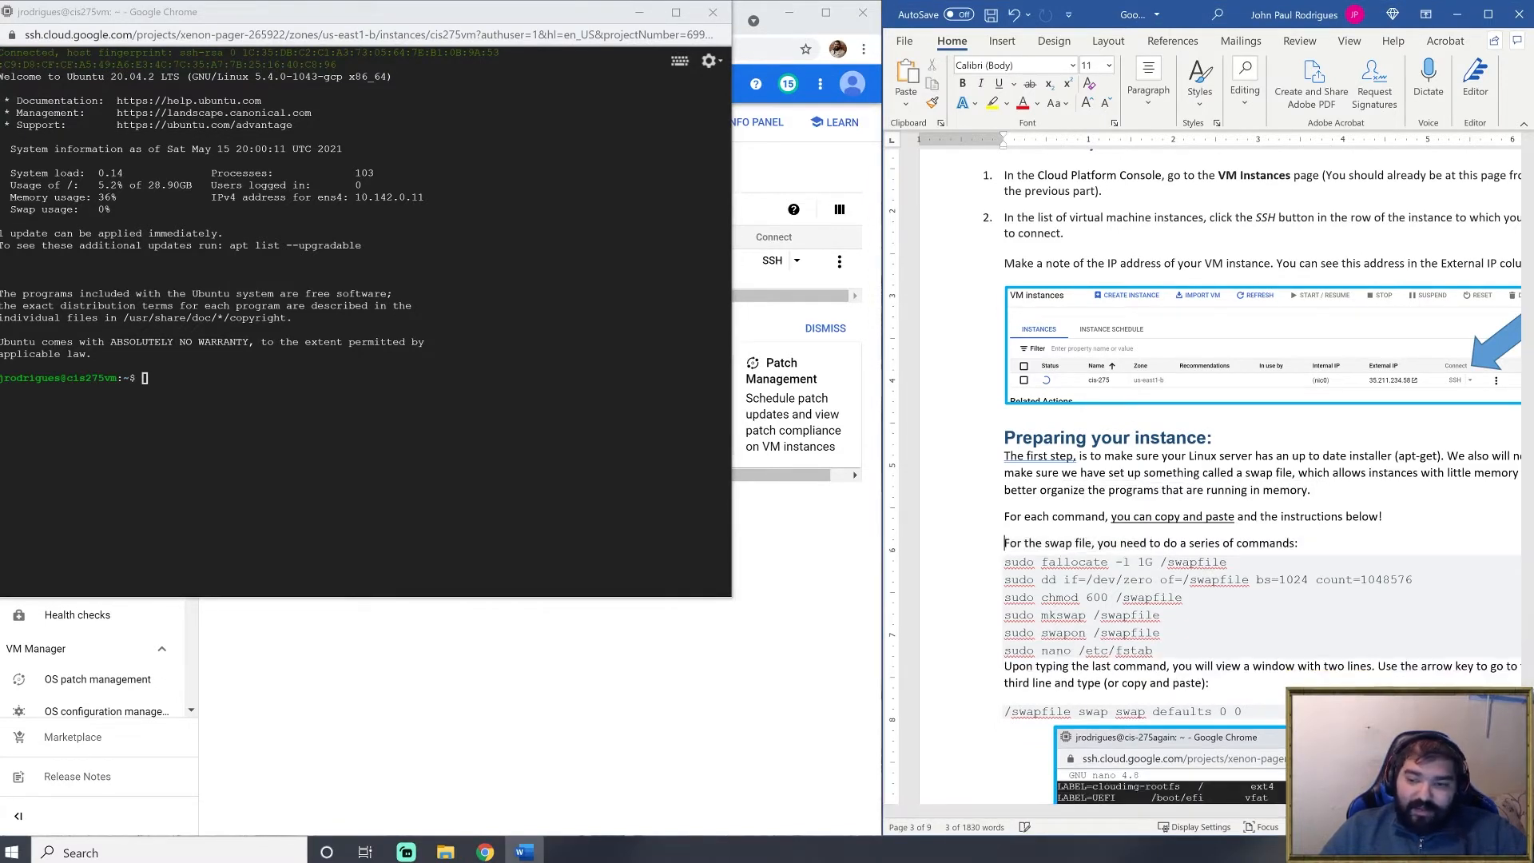
pyautogui.hotkey('ctrl', 'z')
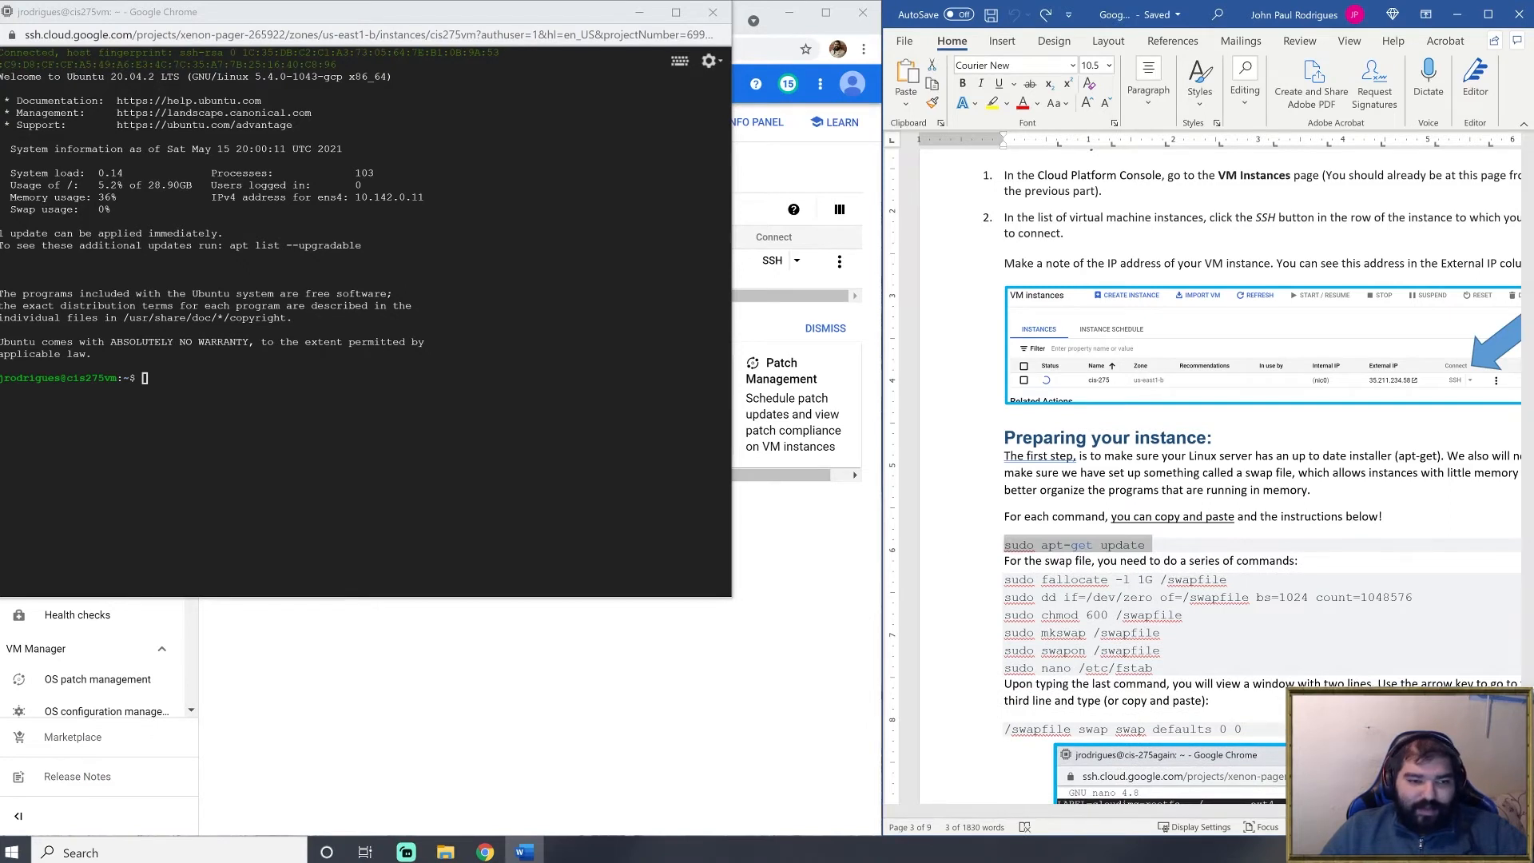
pyautogui.click(364, 319)
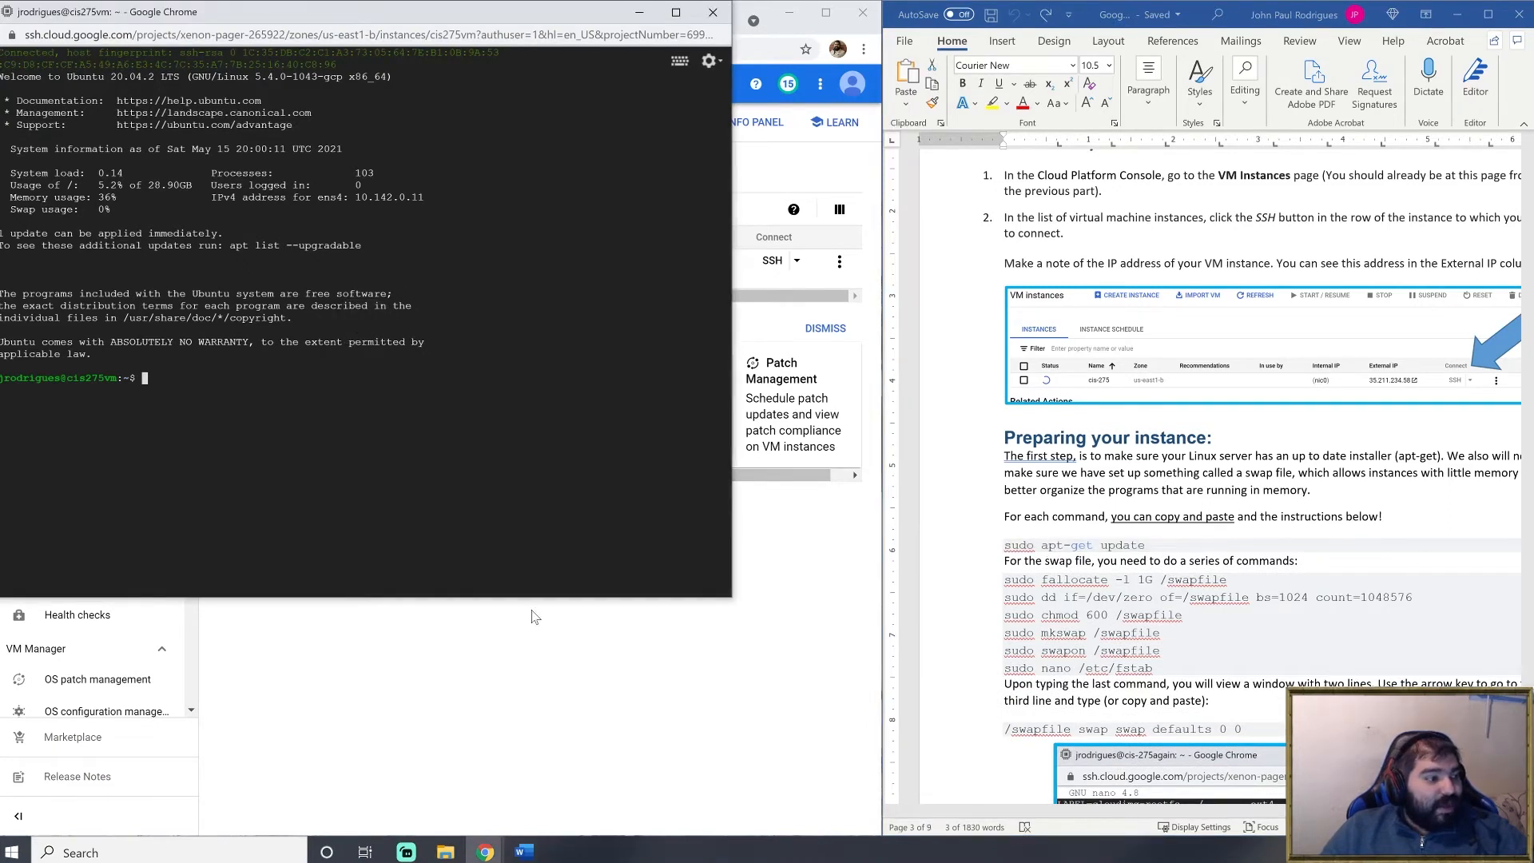
pyautogui.press('Return')
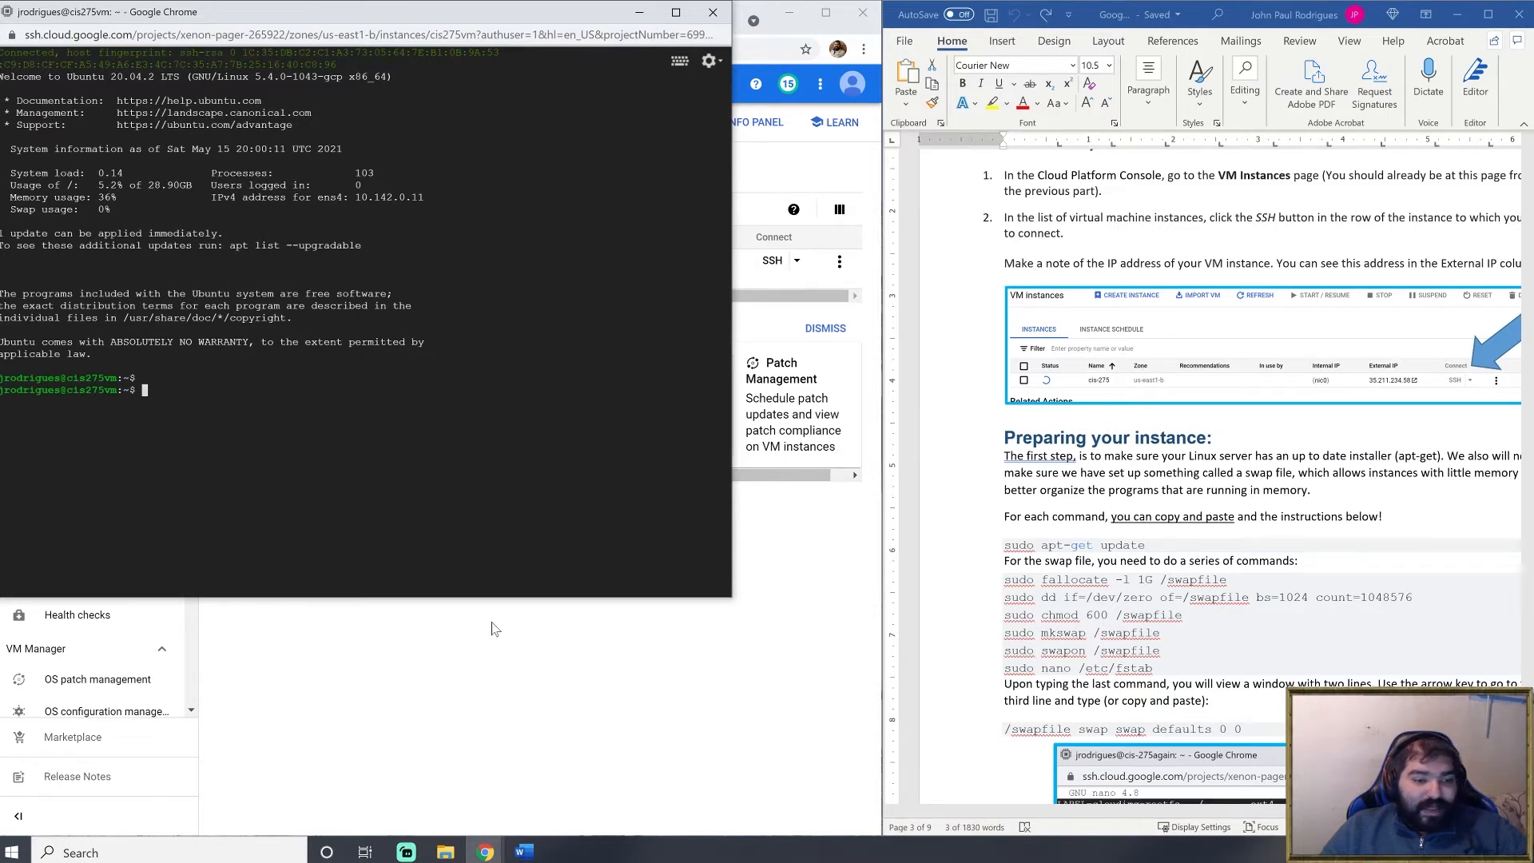
# - Copy the update command from the tutorial and run sudo apt-get update in the cis275vm SSH session
pyautogui.tripleClick(1144, 549)
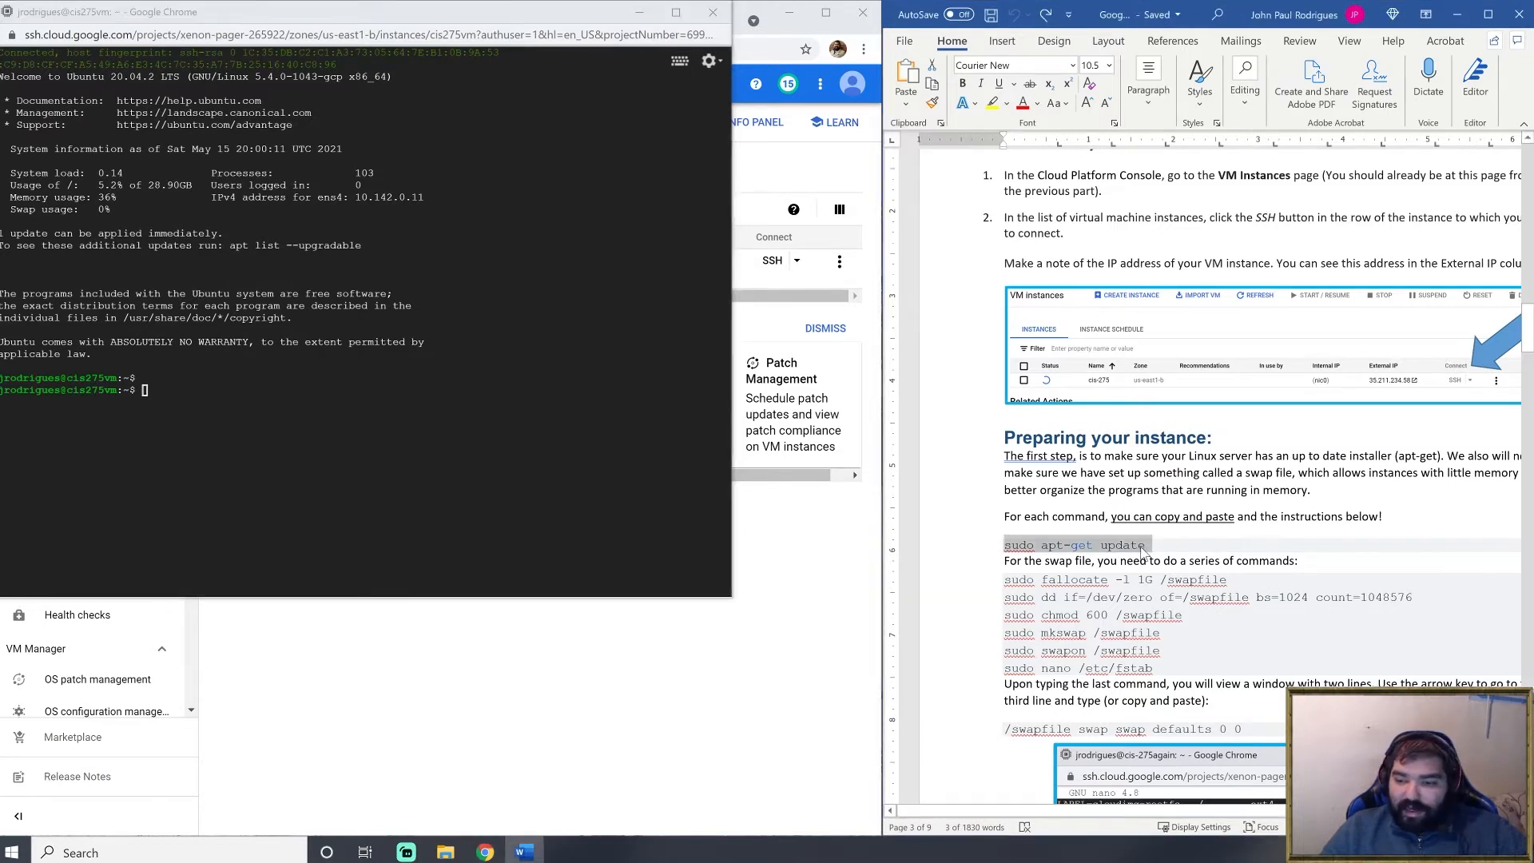
pyautogui.click(1110, 544)
pyautogui.tripleClick(1118, 546)
pyautogui.hotkey('ctrl', 'c')
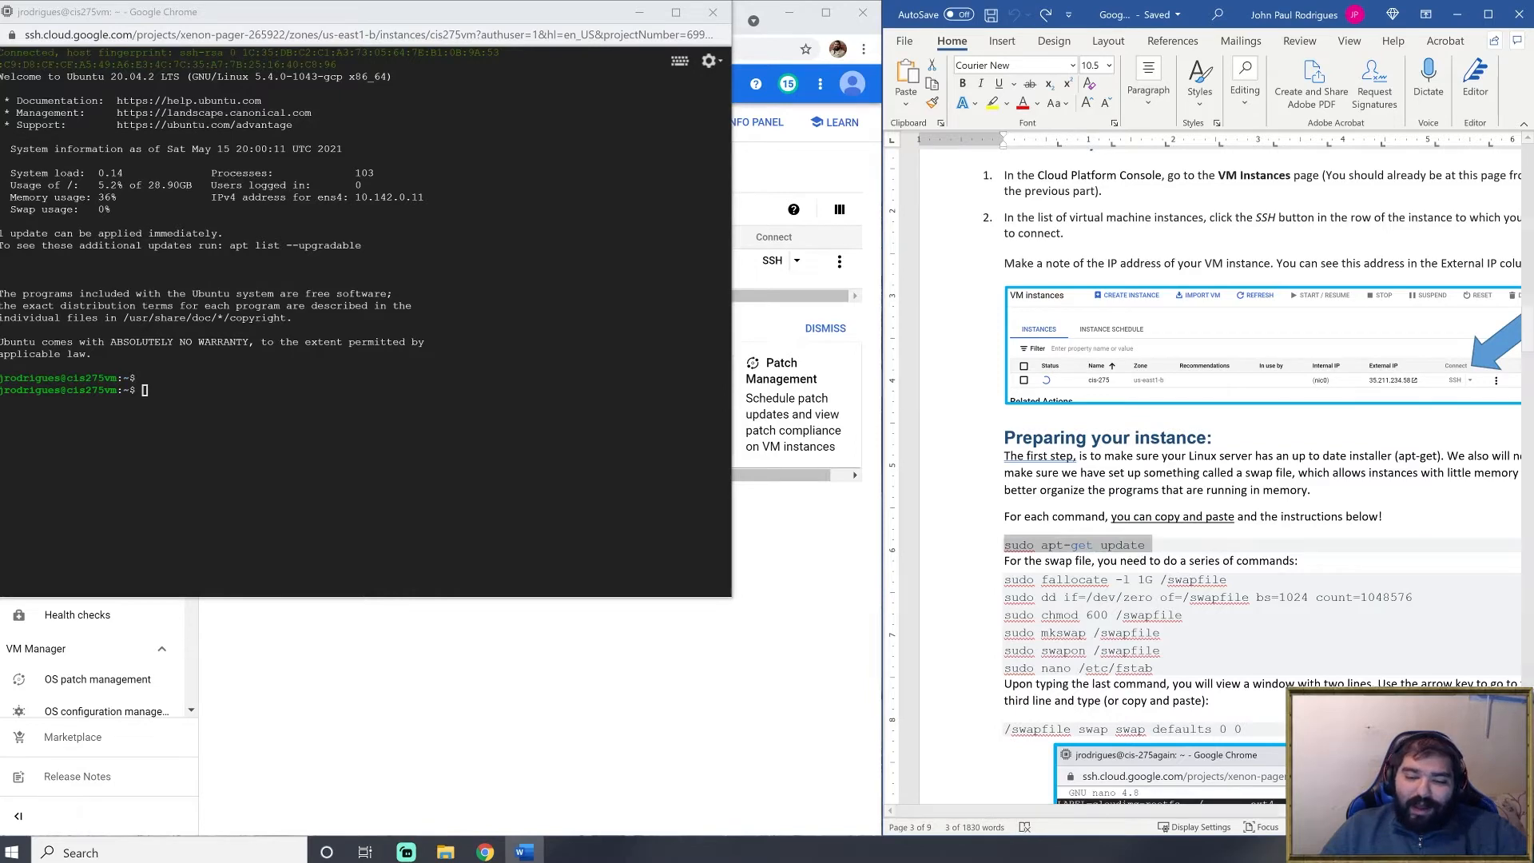
pyautogui.click(364, 336)
pyautogui.hotkey('ctrl', 'v')
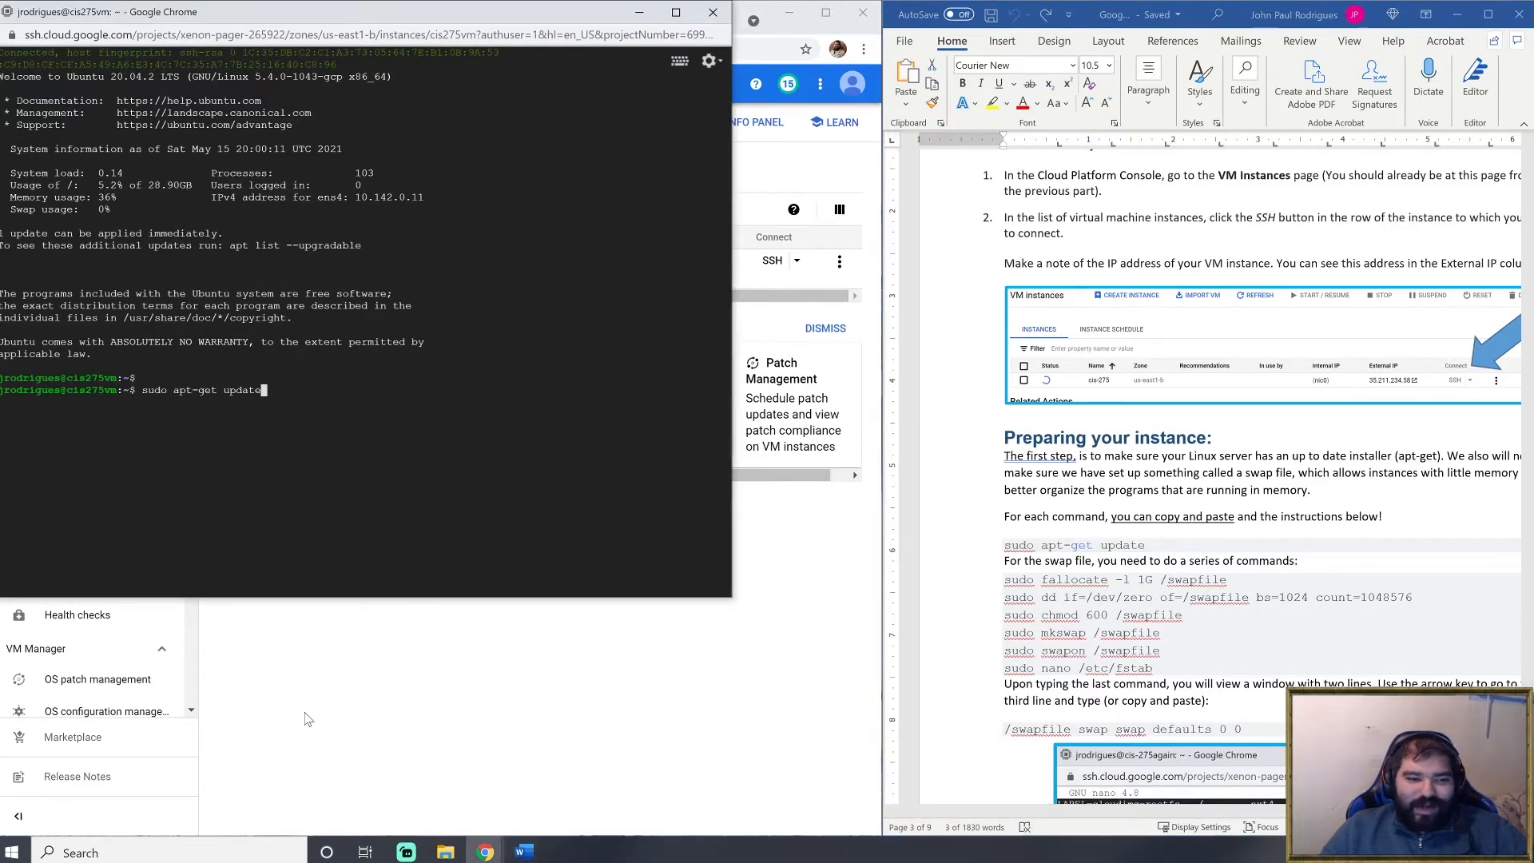
pyautogui.press('Return')
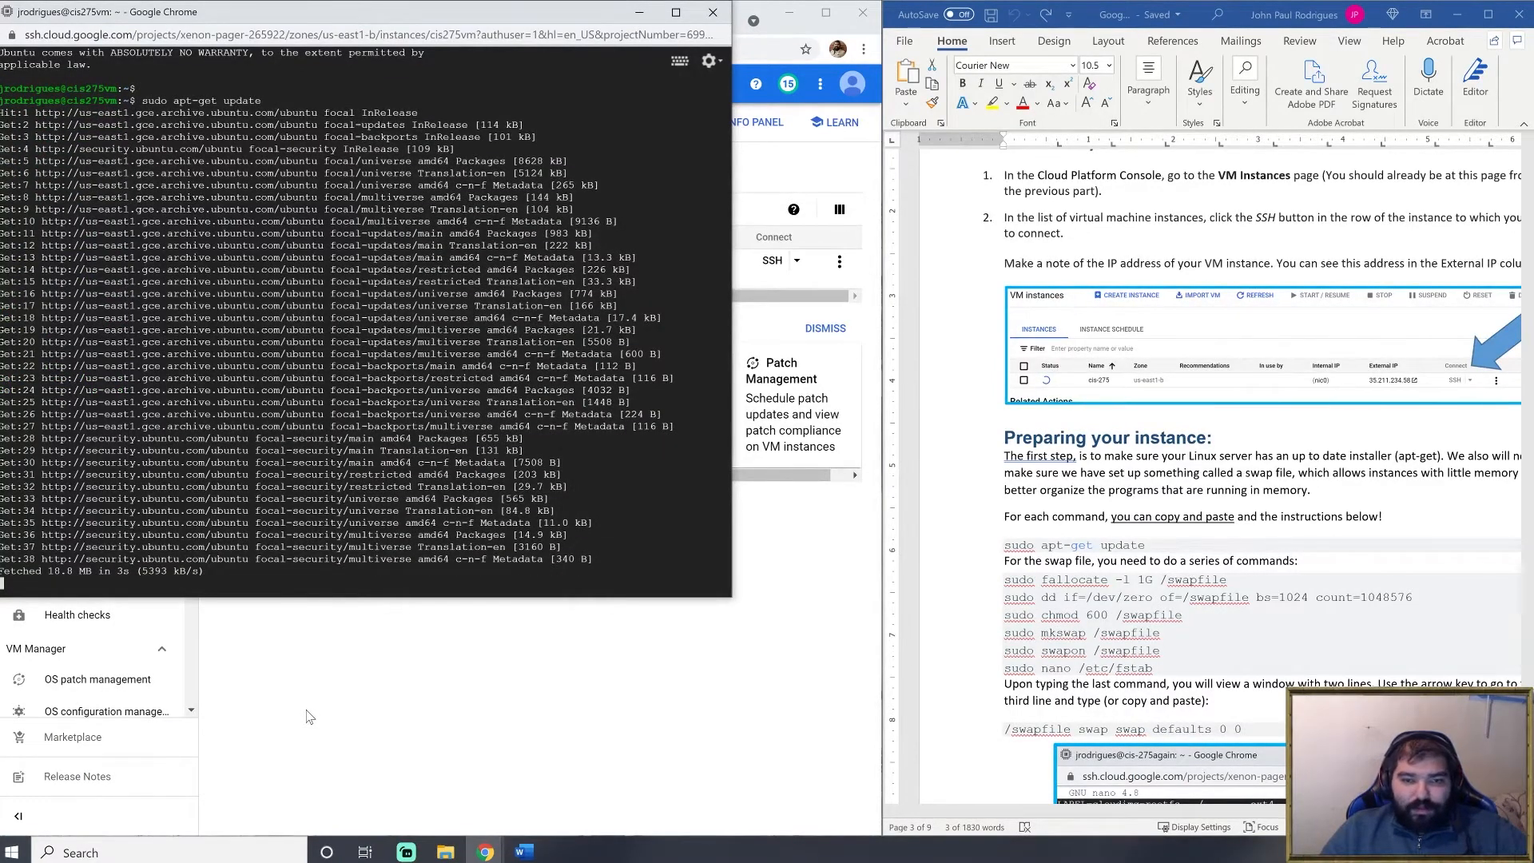
# - Allocate a 1 GB swap file on the VM by running the tutorial's command sudo fallocate -l 1G /swapfile
pyautogui.tripleClick(1078, 551)
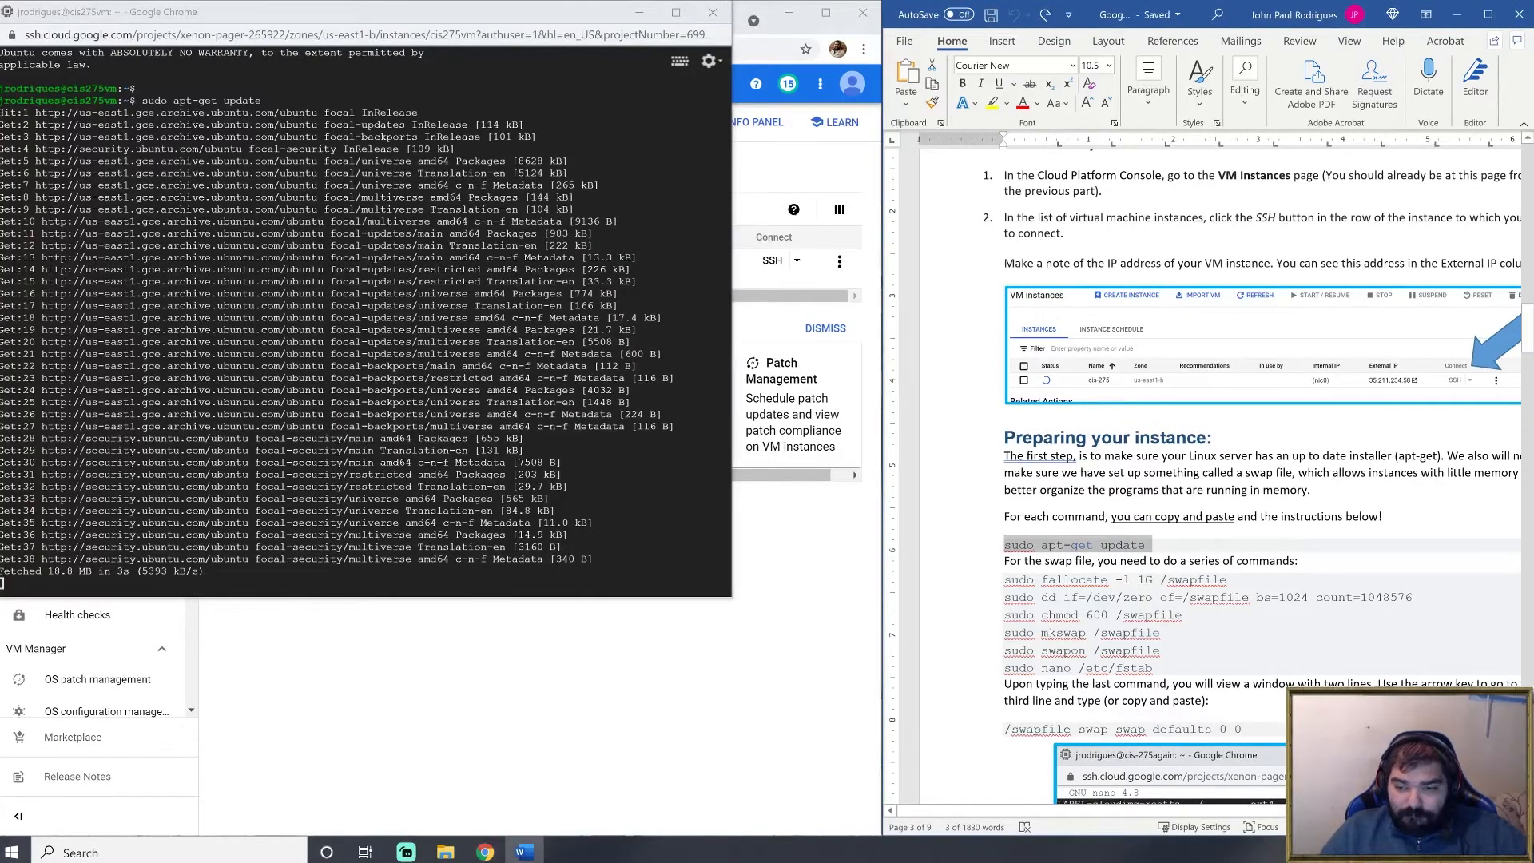
pyautogui.scroll(-1, 1208, 477)
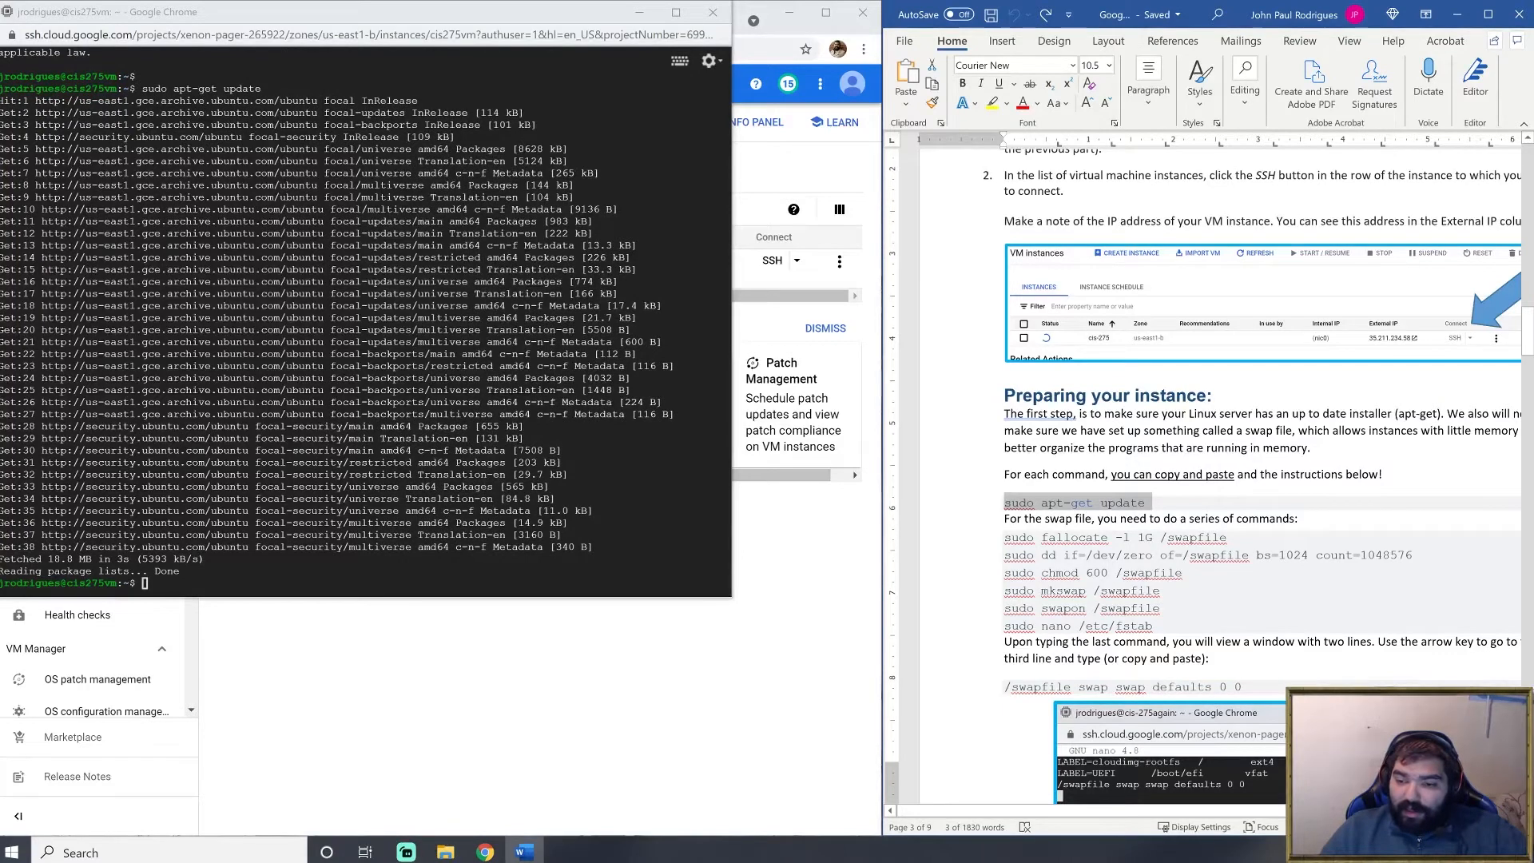
pyautogui.moveTo(1005, 538); pyautogui.dragTo(1226, 538)
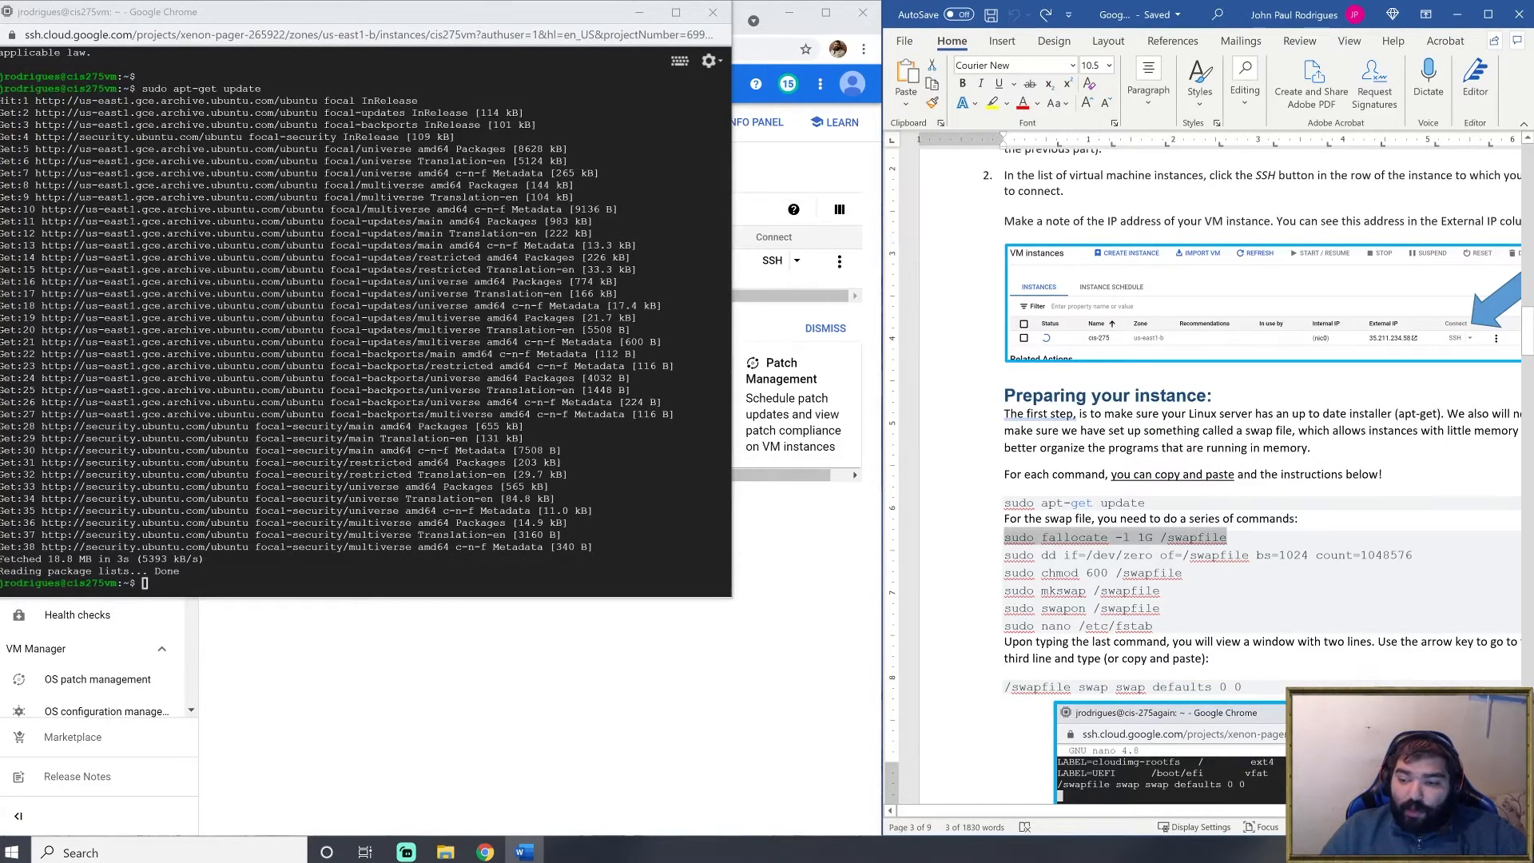
pyautogui.click(511, 447)
pyautogui.hotkey('ctrl', 'v')
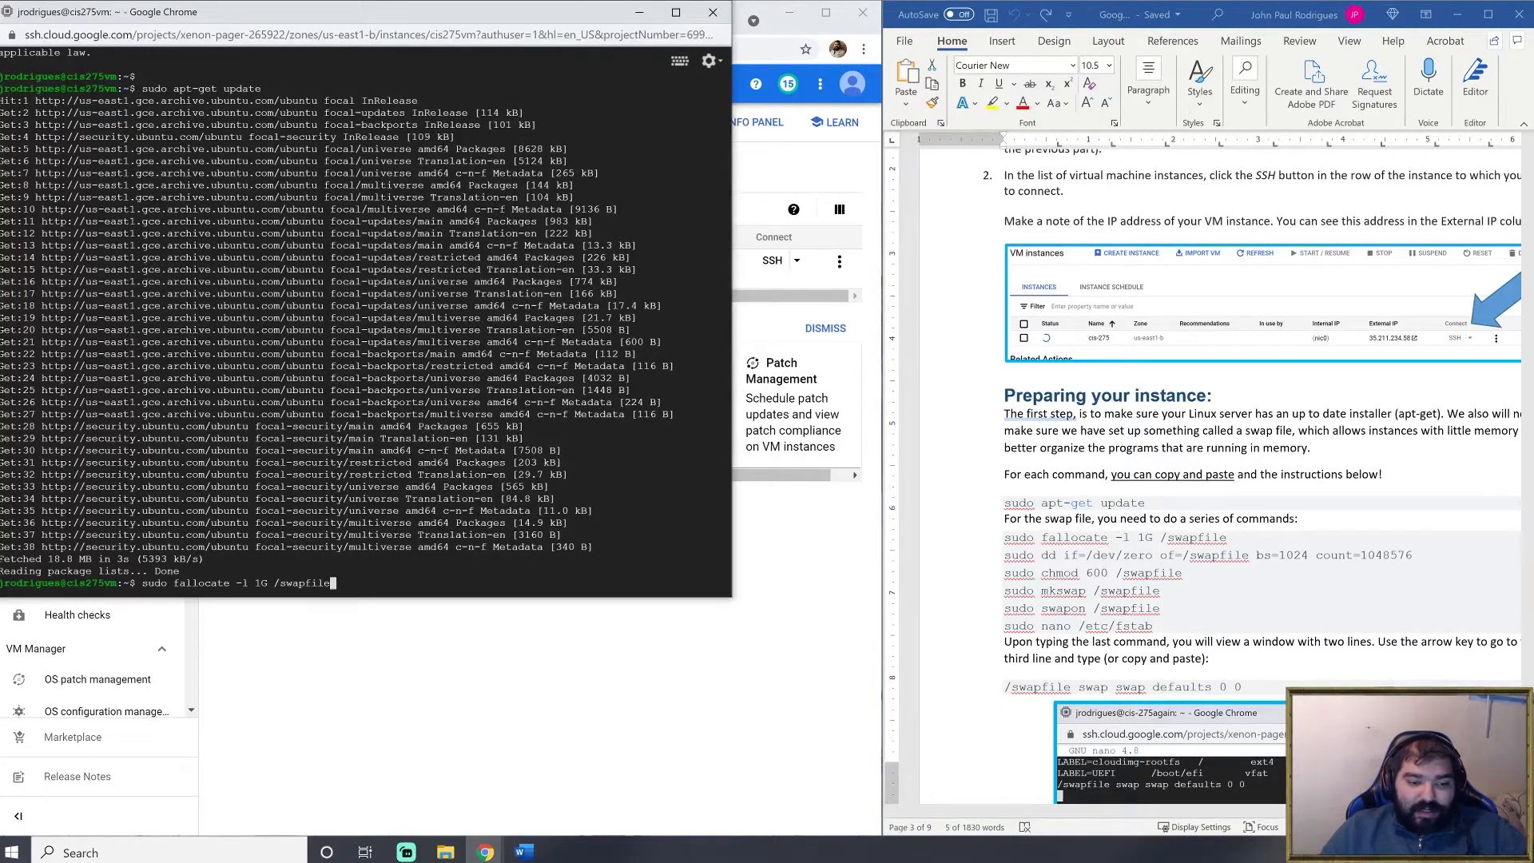
pyautogui.press('Return')
# - Fill the swap file with zeros using the tutorial's command sudo dd if=/dev/zero of=/swapfile bs=1024 count=1048576
pyautogui.click(989, 563)
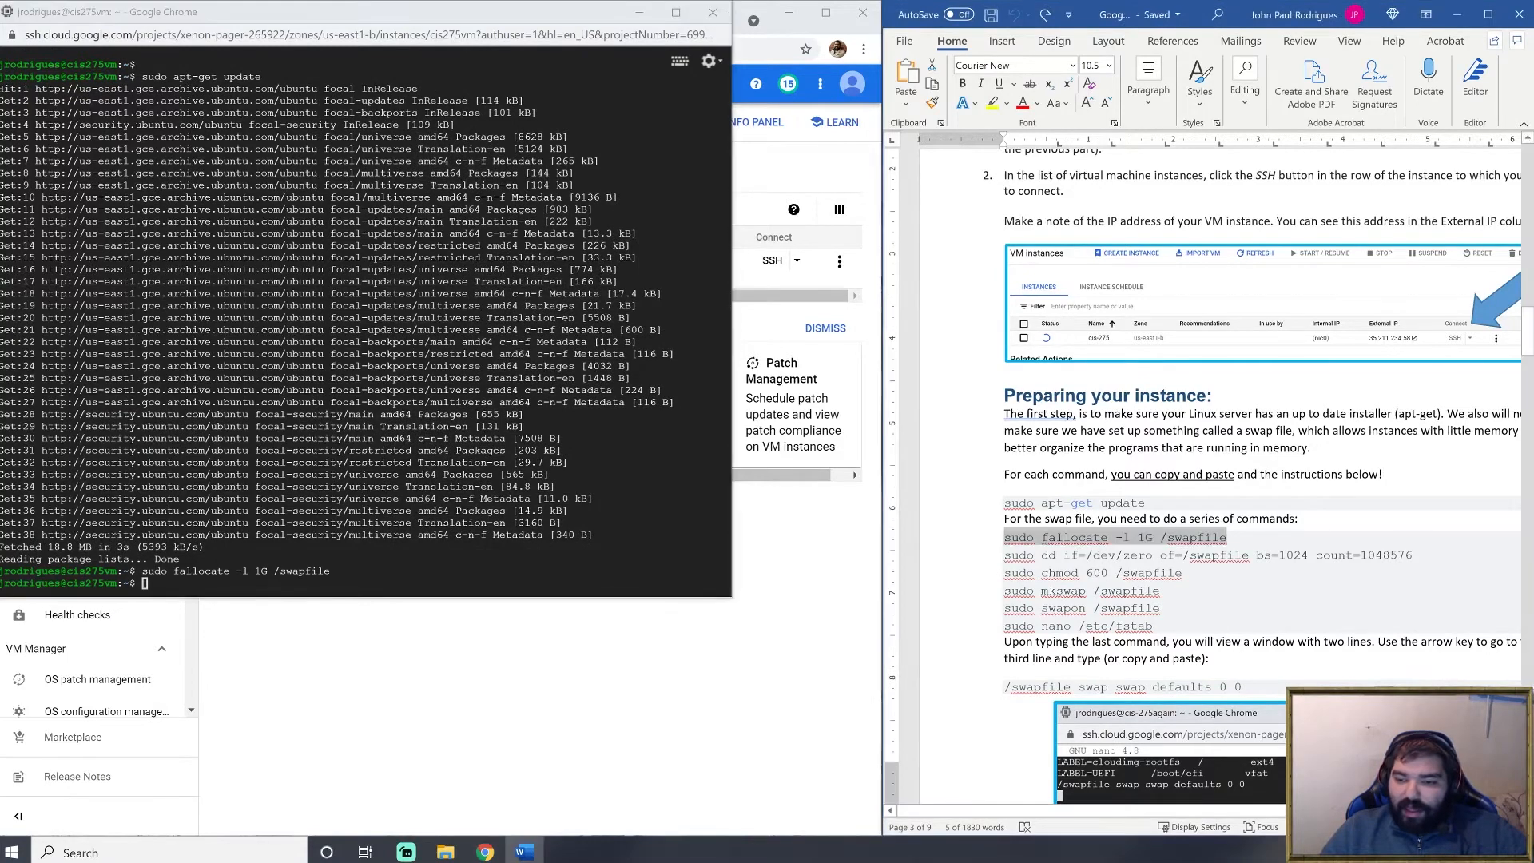
pyautogui.moveTo(1004, 566); pyautogui.dragTo(1242, 558)
pyautogui.moveTo(1434, 556); pyautogui.dragTo(1000, 566)
pyautogui.hotkey('ctrl', 'c')
pyautogui.click(544, 467)
pyautogui.hotkey('ctrl', 'v')
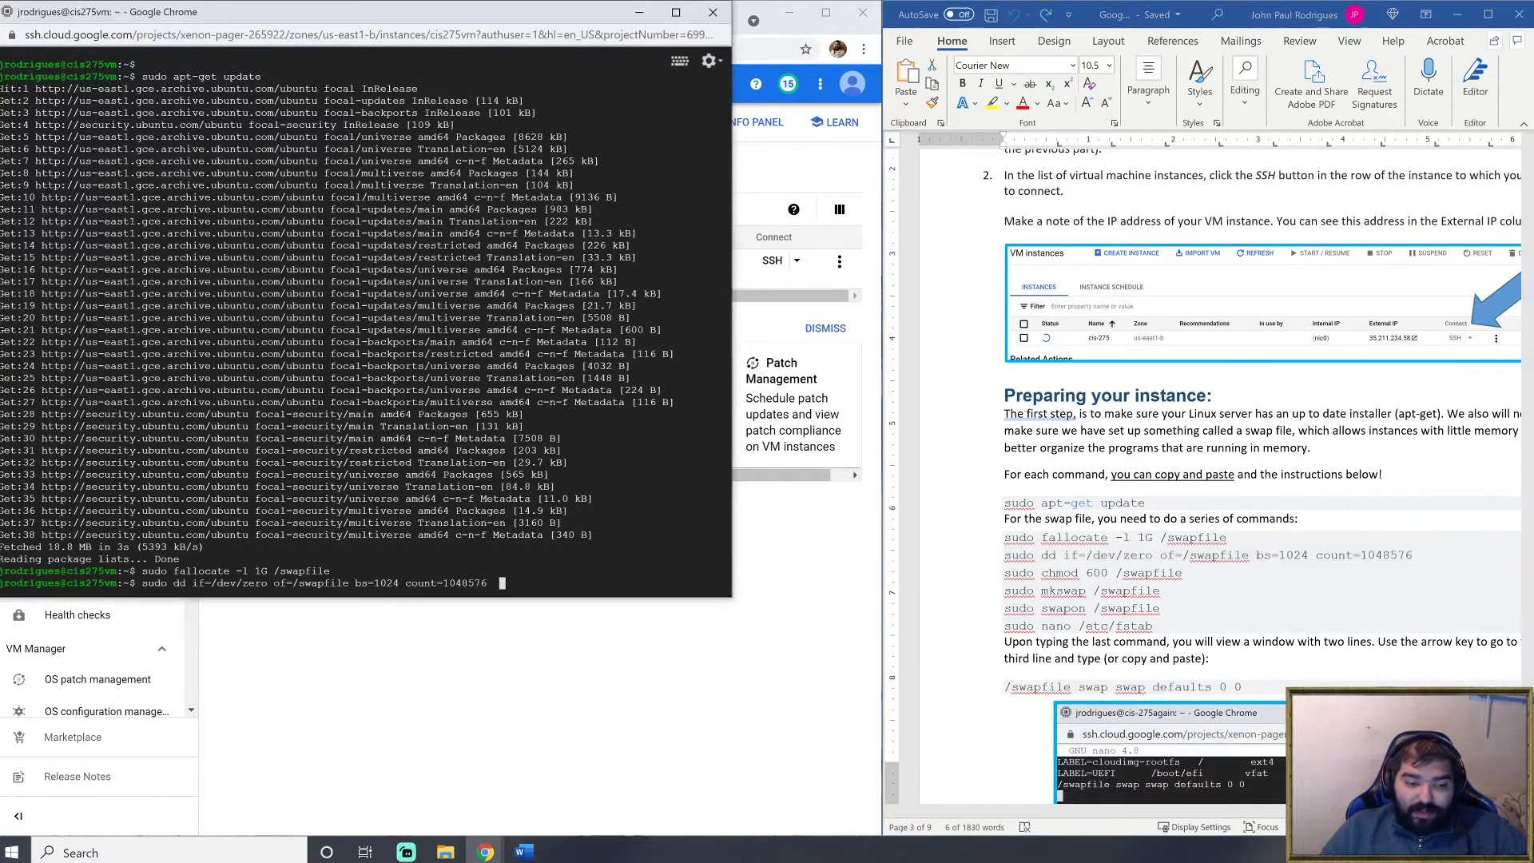
pyautogui.press('Return')
# - Restrict the swap file's permissions by running the tutorial's command sudo chmod 600 /swapfile in the SSH session
pyautogui.tripleClick(1052, 575)
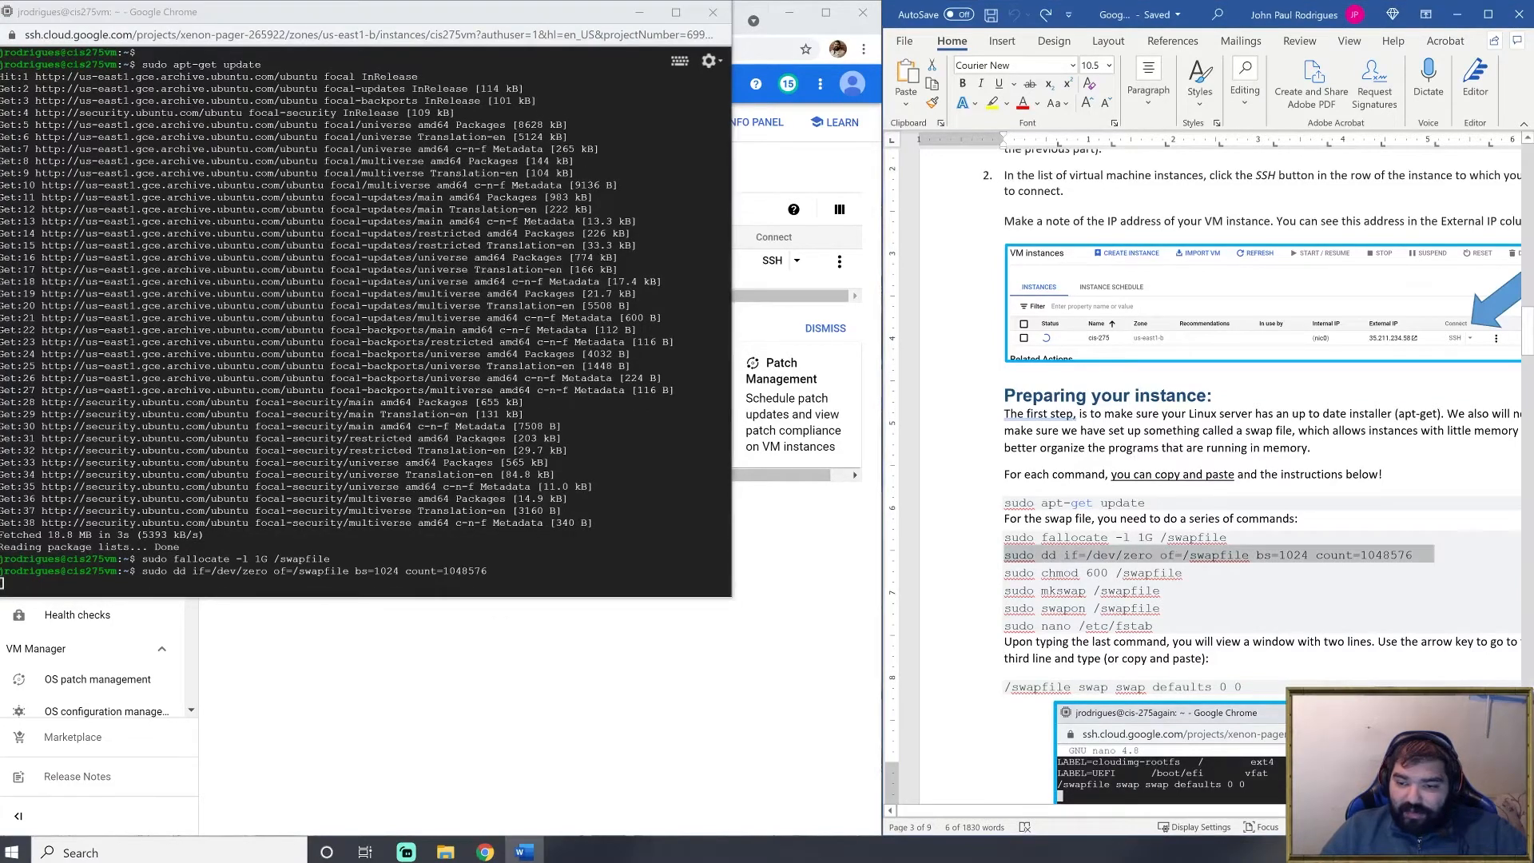
pyautogui.hotkey('ctrl', 'c')
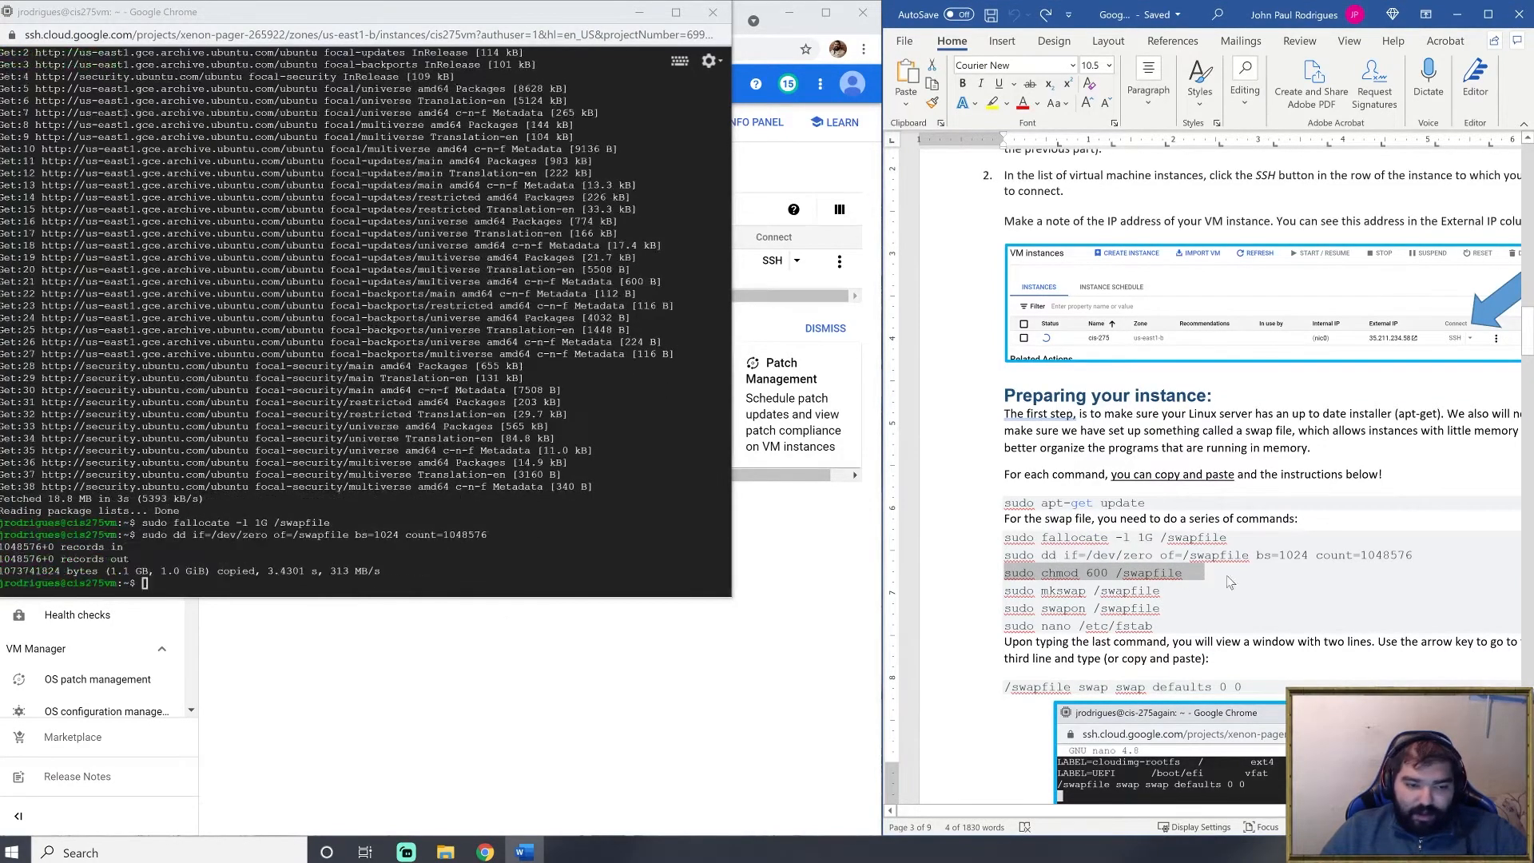
pyautogui.click(543, 472)
pyautogui.hotkey('ctrl', 'v')
pyautogui.press('Return')
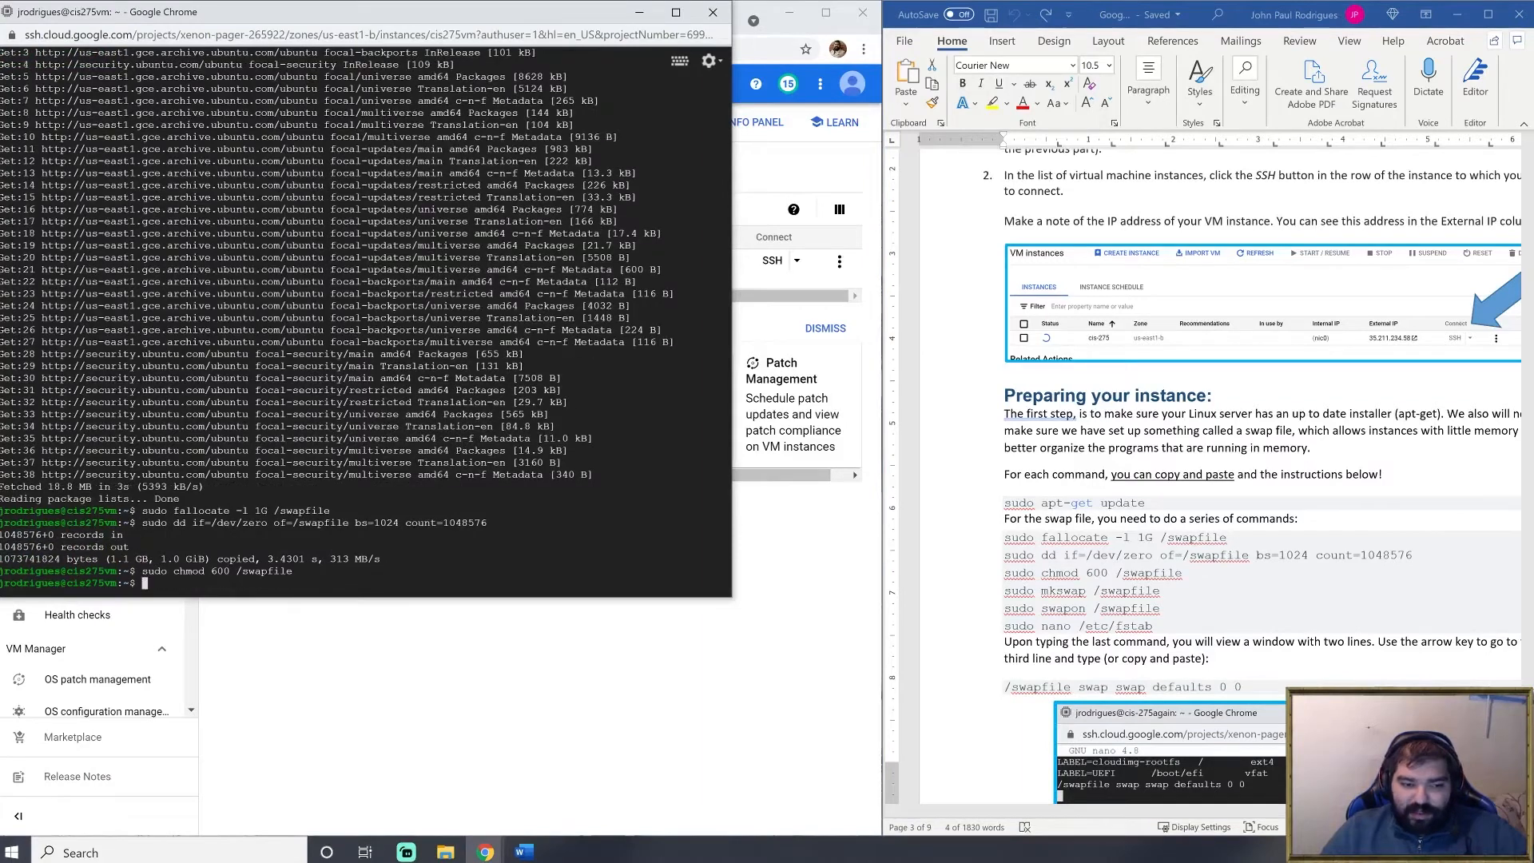
# - Format the file as swap space by running the tutorial's command sudo mkswap /swapfile
pyautogui.tripleClick(1128, 592)
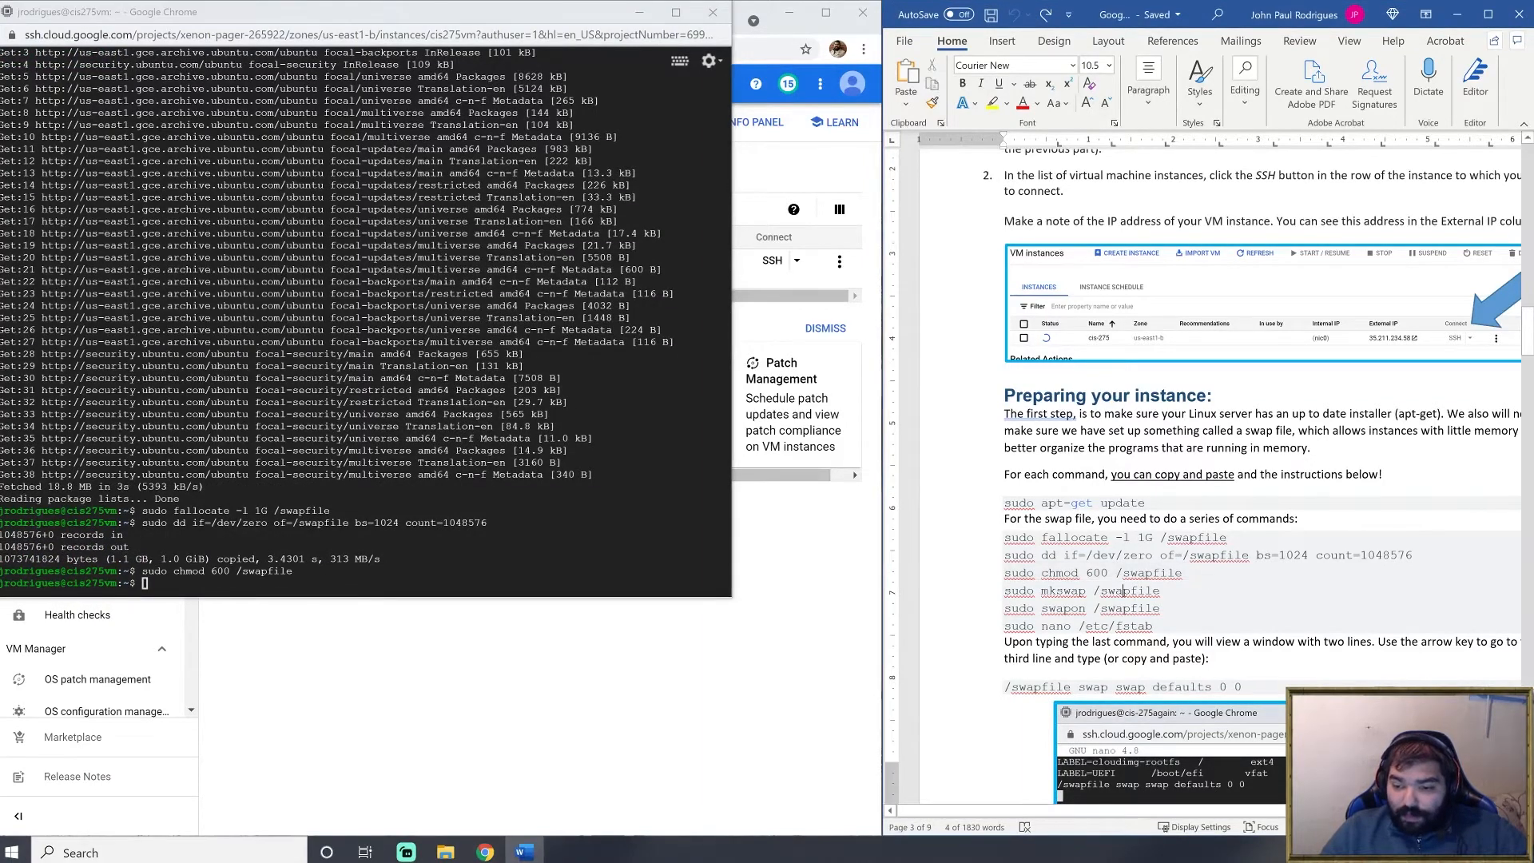
pyautogui.click(527, 495)
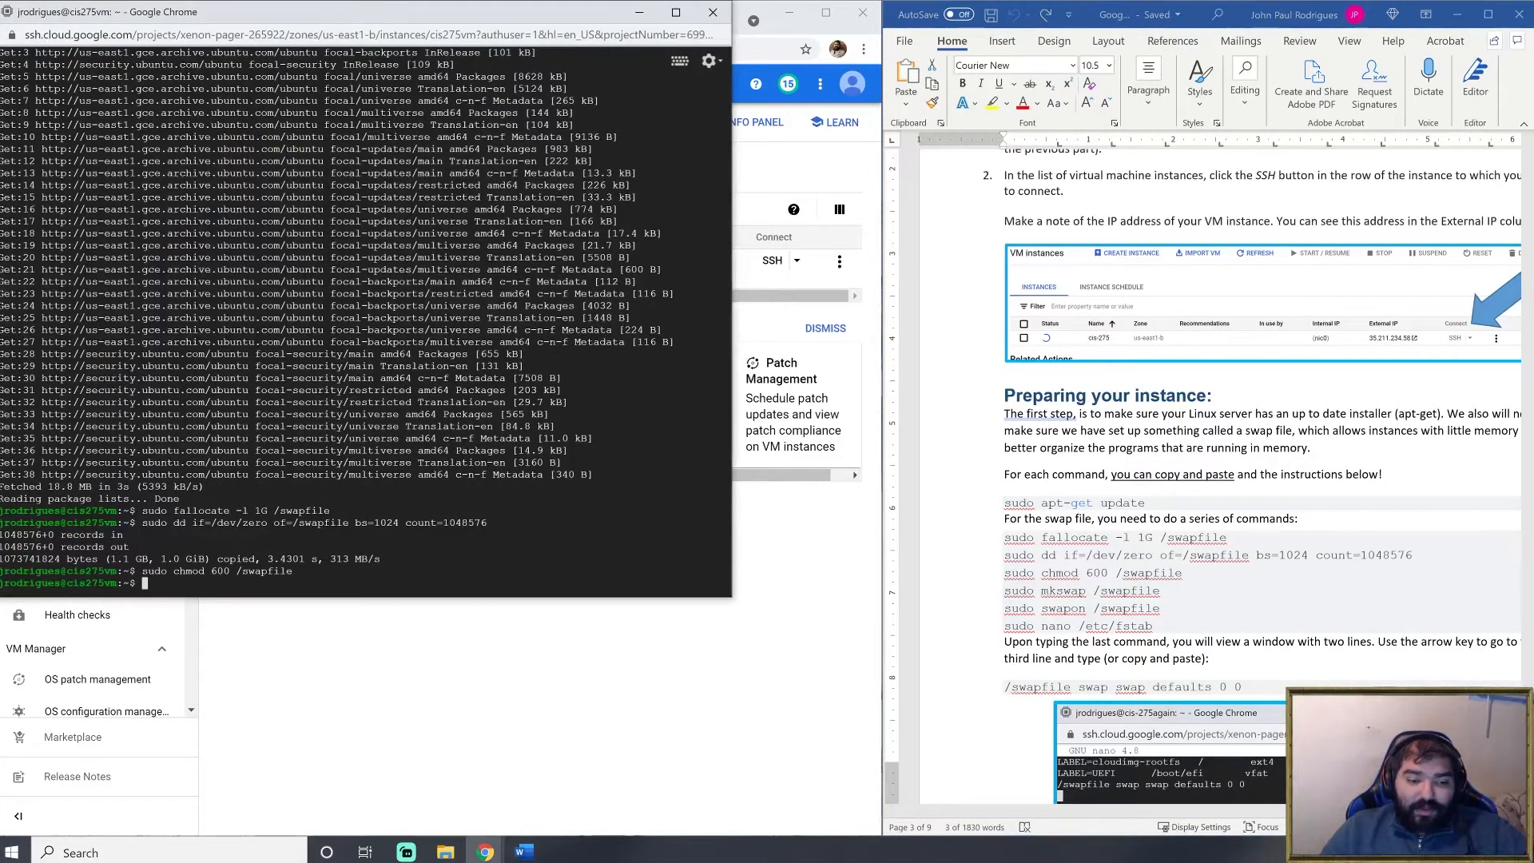
pyautogui.hotkey('ctrl', 'v')
pyautogui.press('Return')
# - Enable the swap file by running the tutorial's command sudo swapon /swapfile
pyautogui.click(1033, 578)
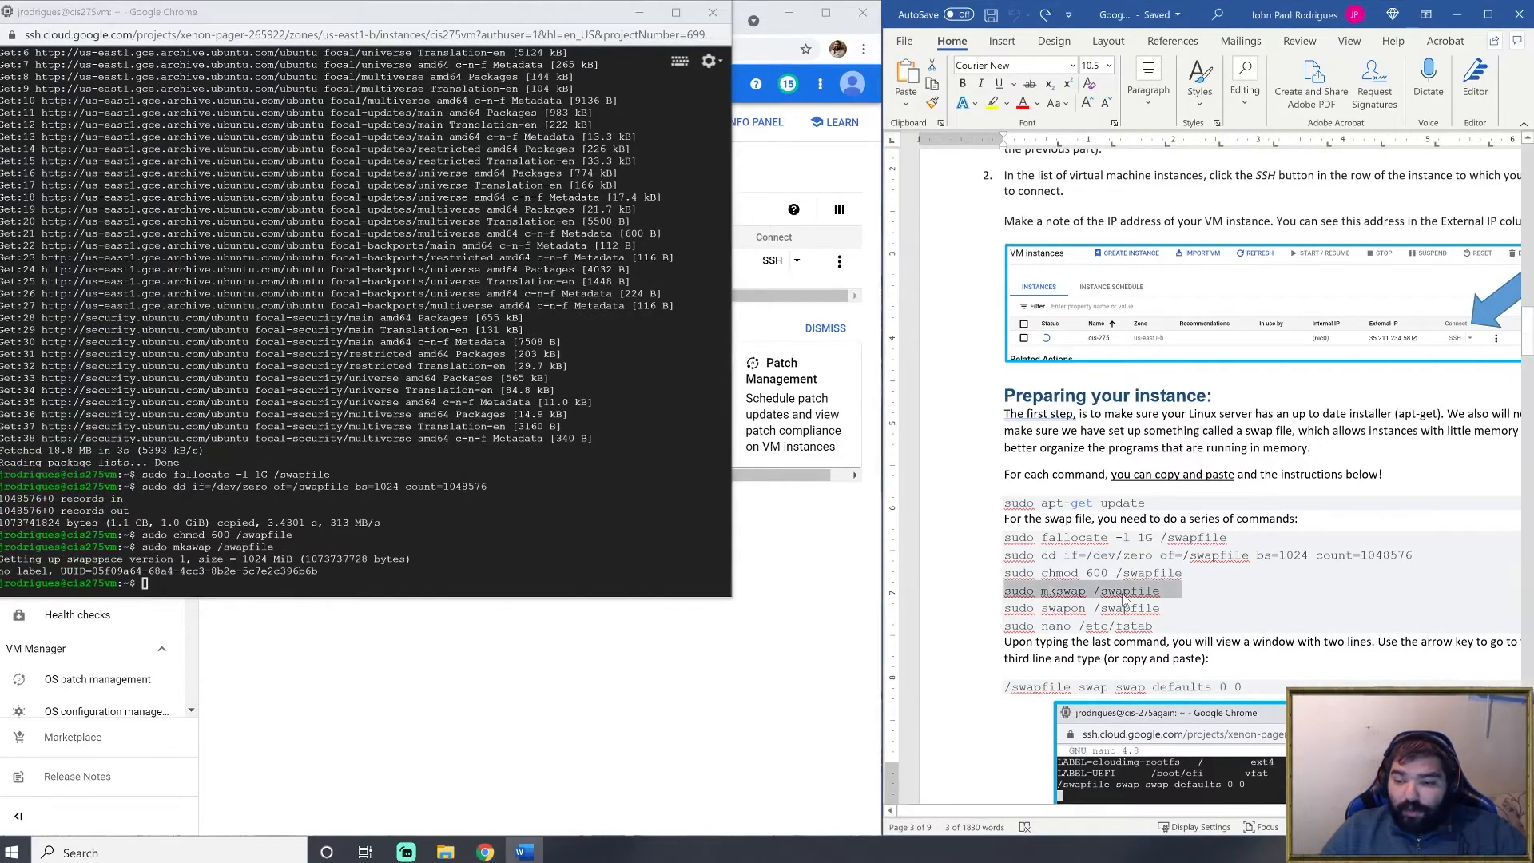
pyautogui.tripleClick(1127, 609)
pyautogui.click(563, 593)
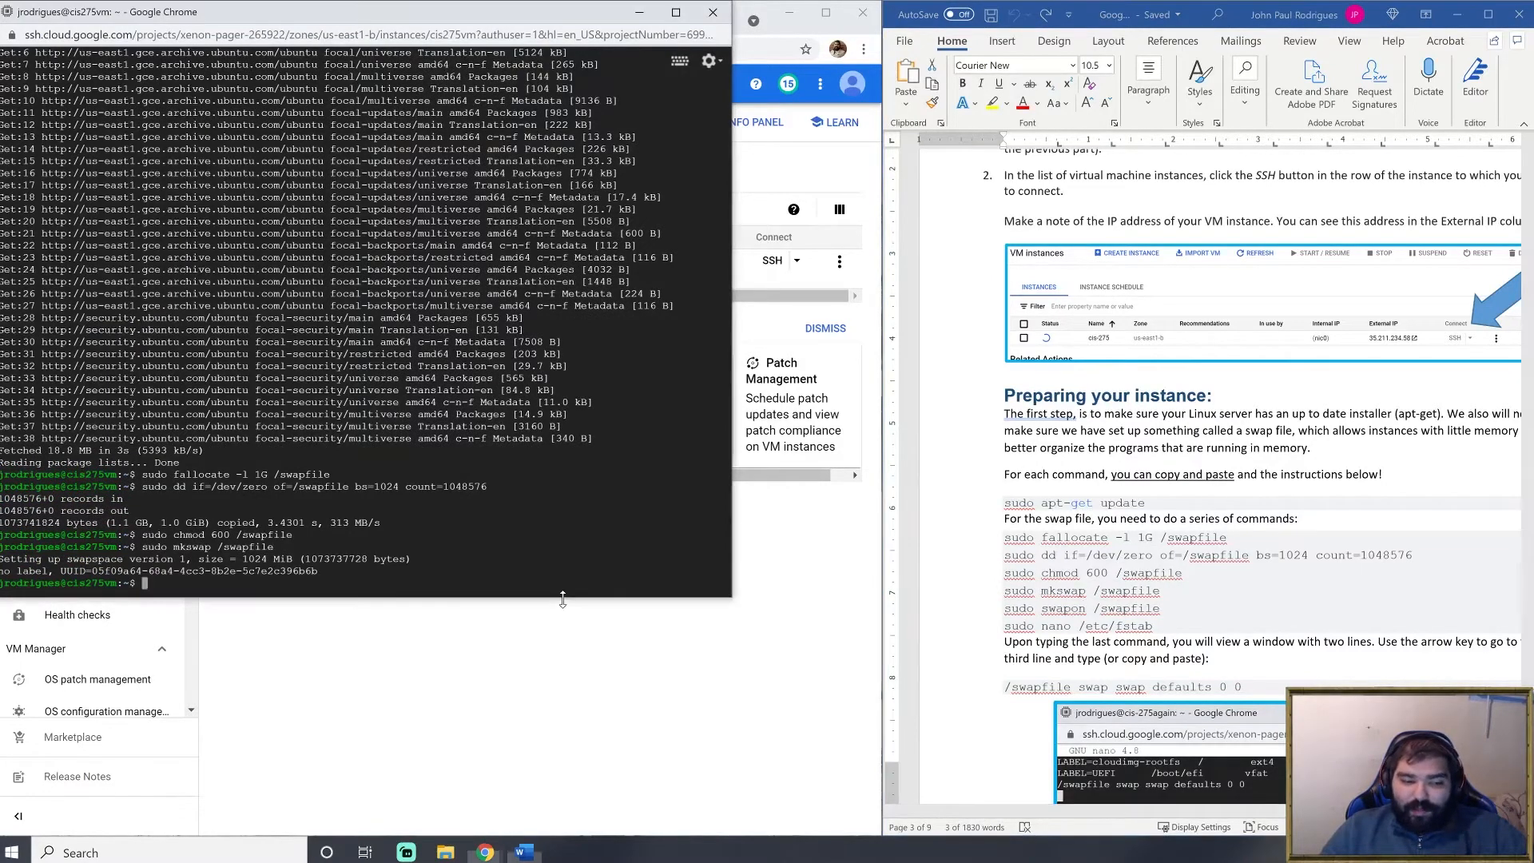
pyautogui.hotkey('ctrl', 'v')
pyautogui.press('Return')
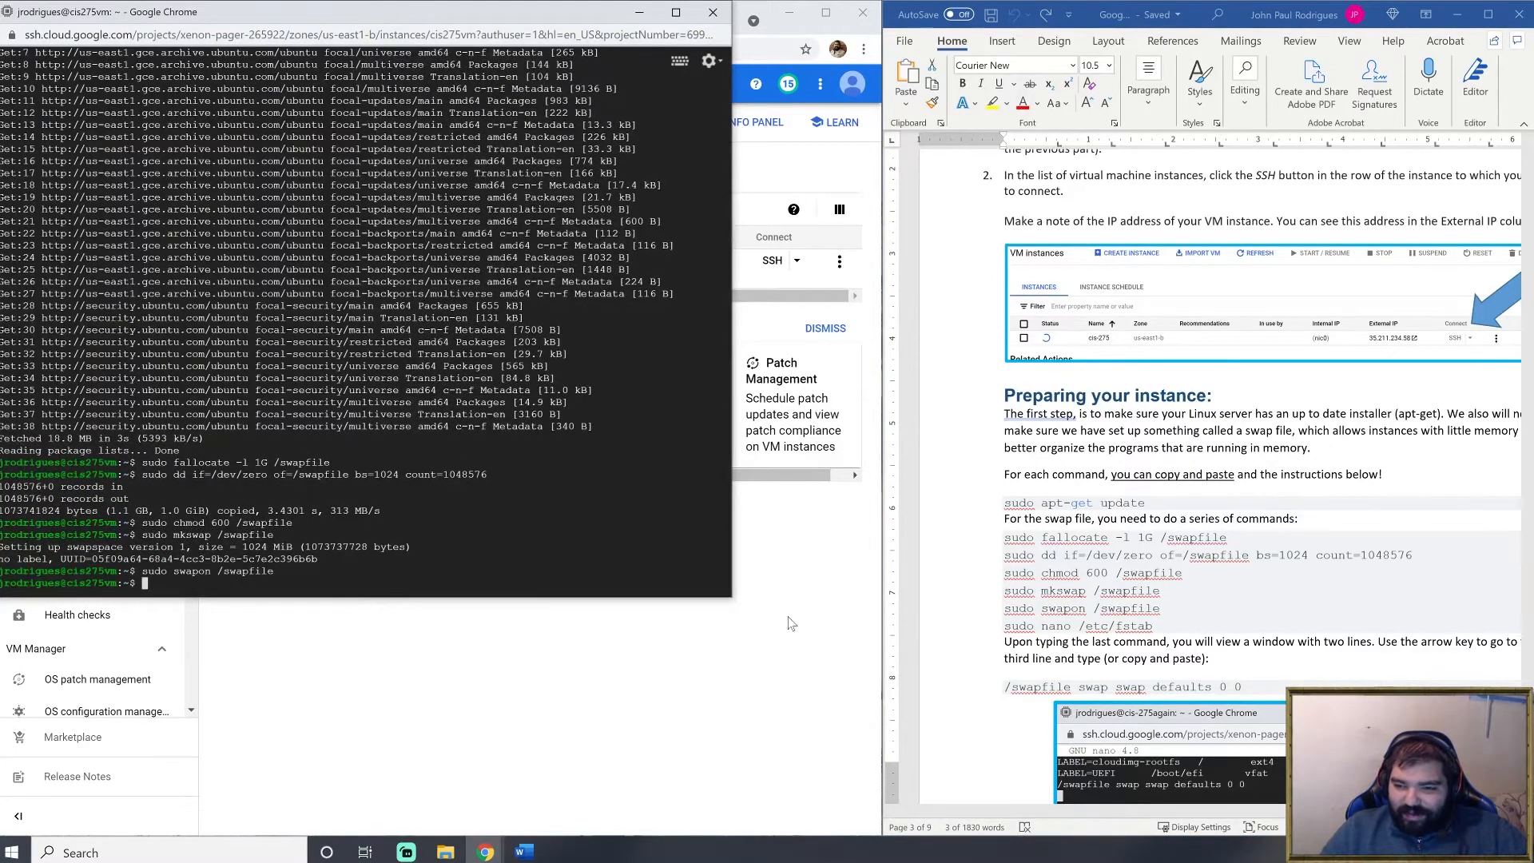
# - Open the file system table in nano with the tutorial's command sudo nano /etc/fstab
pyautogui.click(1055, 635)
pyautogui.tripleClick(1054, 627)
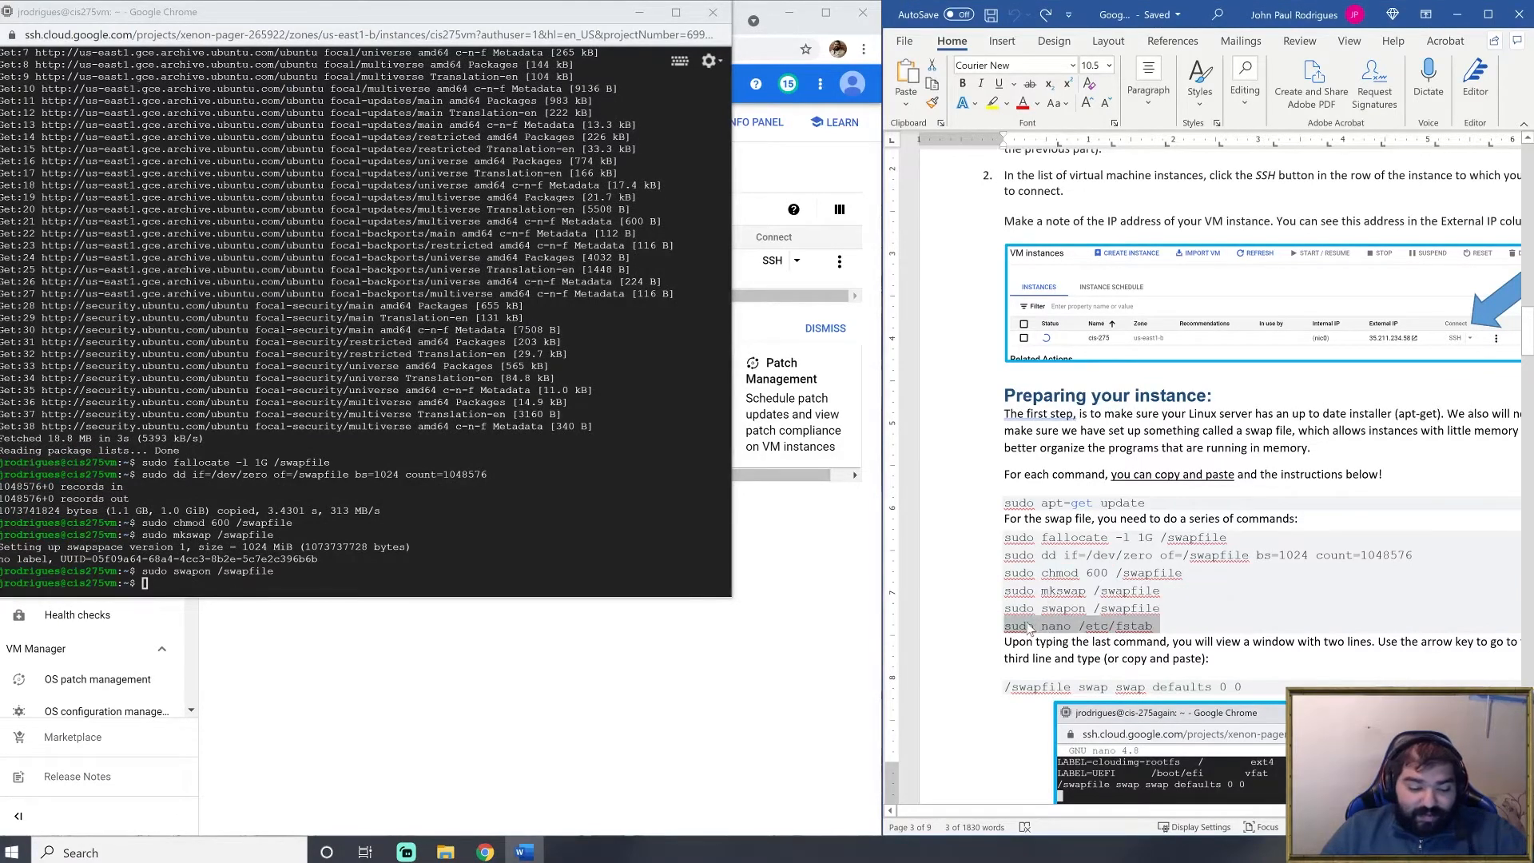
pyautogui.click(563, 592)
pyautogui.hotkey('ctrl', 'v')
pyautogui.press('Return')
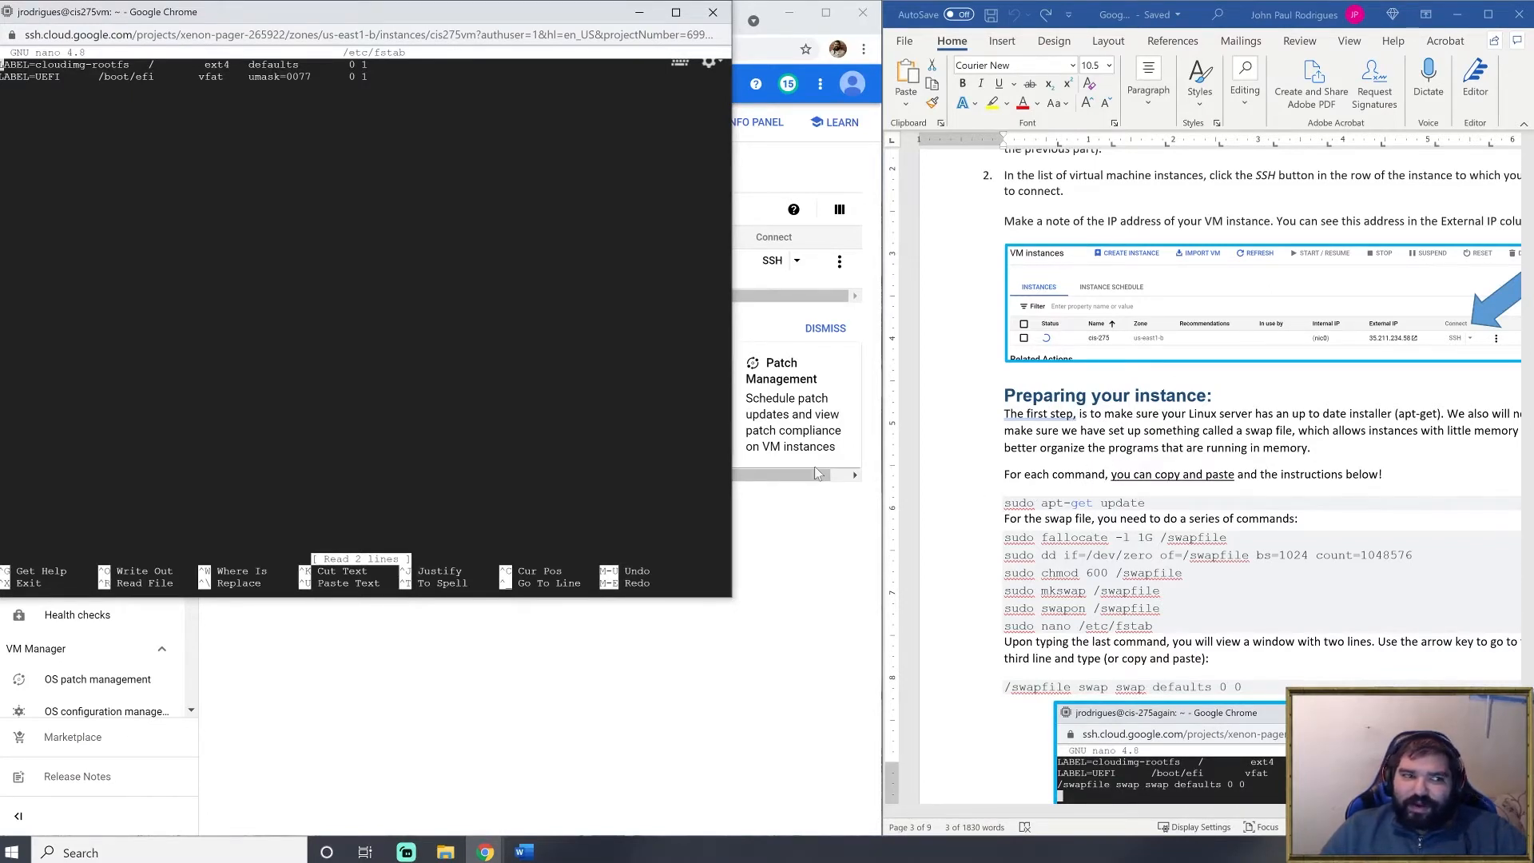
# - Add the tutorial's entry "/swapfile swap swap defaults 0 0" as the third line of /etc/fstab
pyautogui.press('Down')
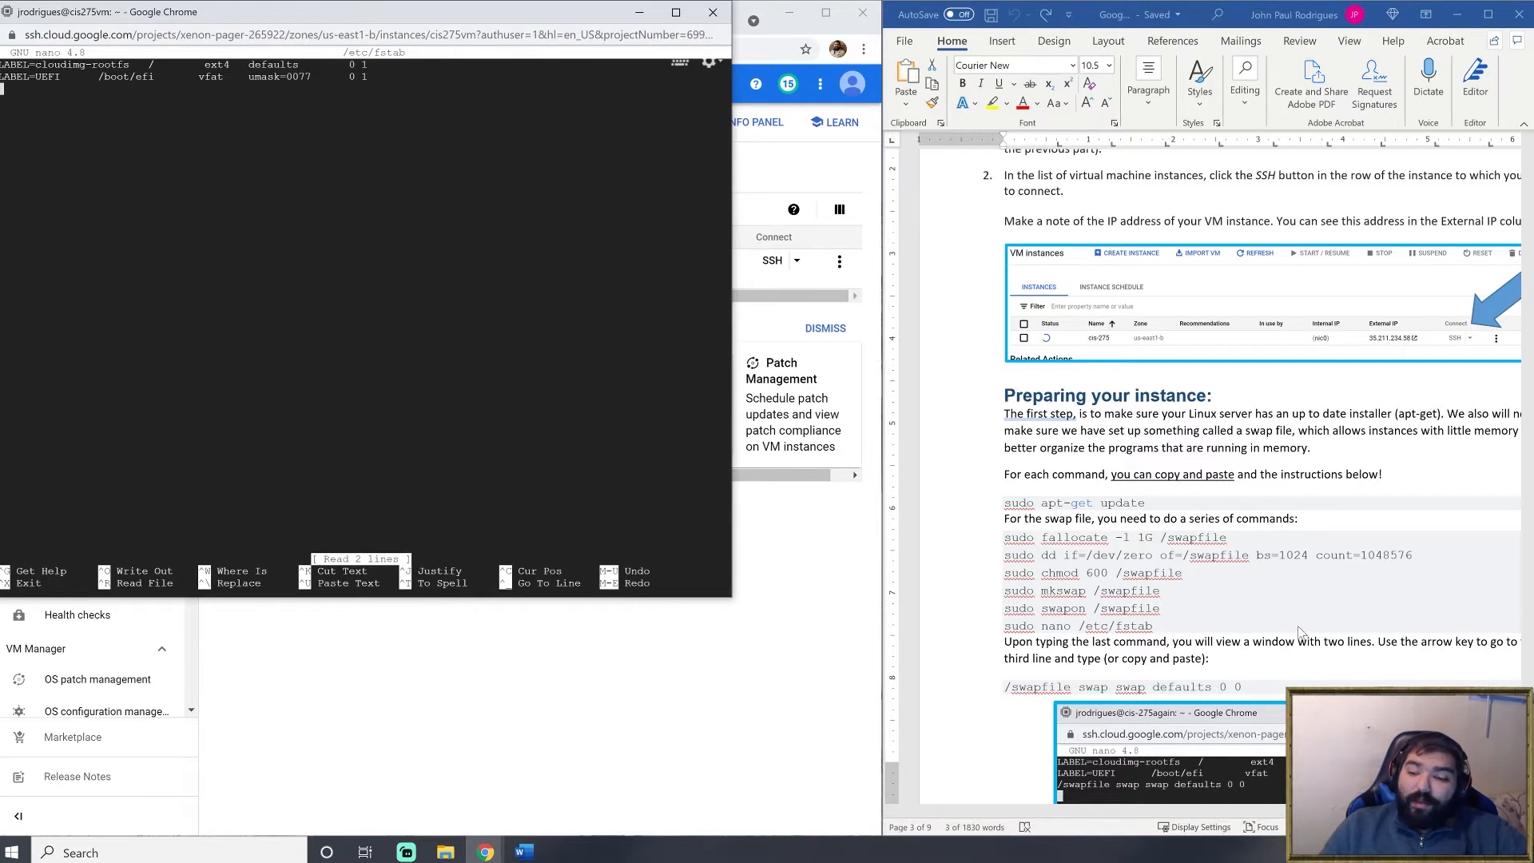
pyautogui.click(1005, 687)
pyautogui.tripleClick(1072, 631)
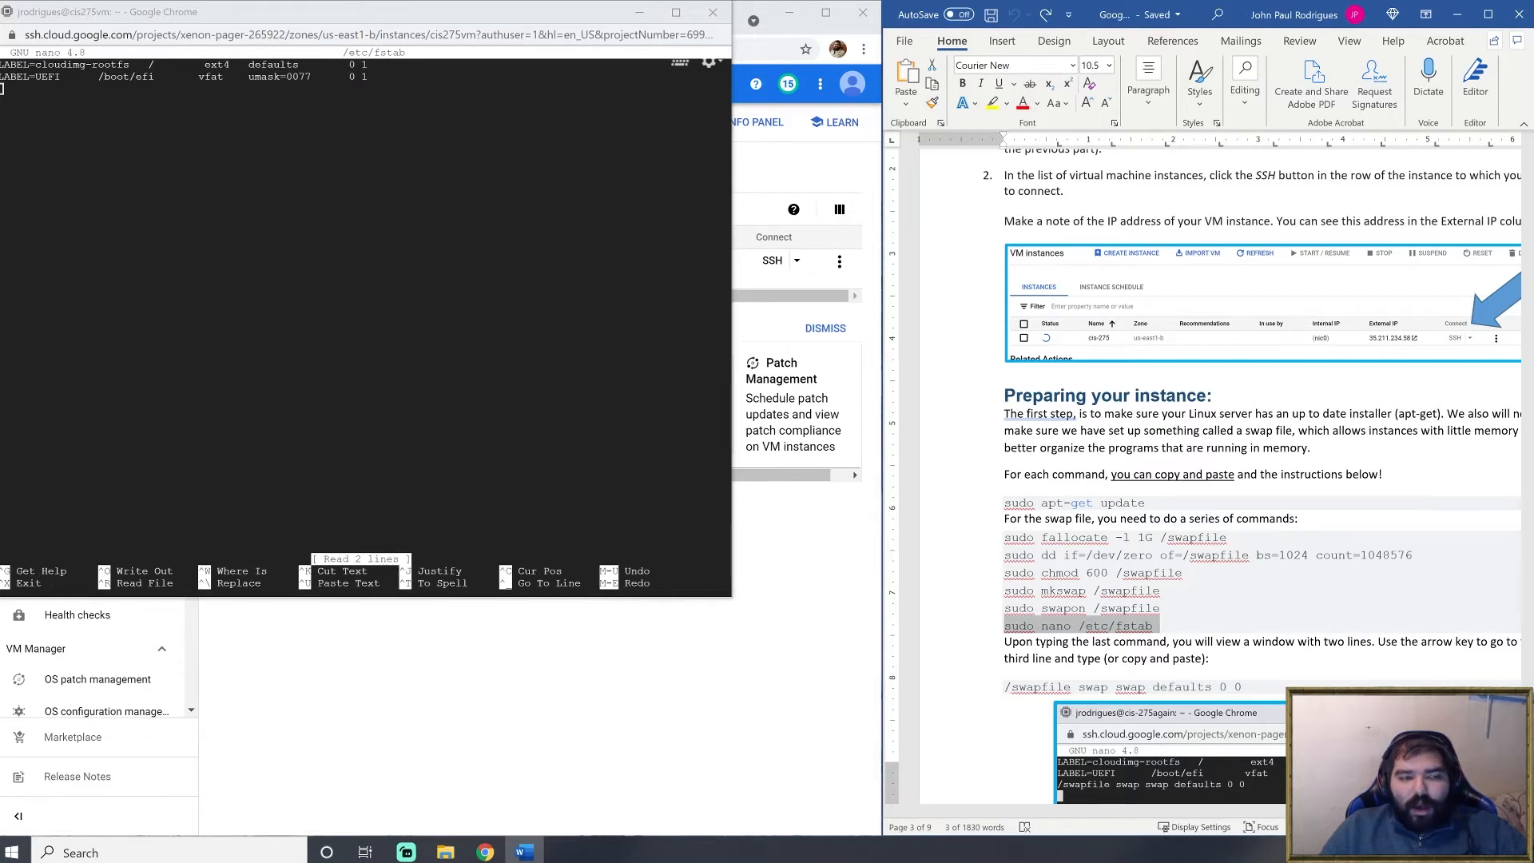
pyautogui.click(368, 319)
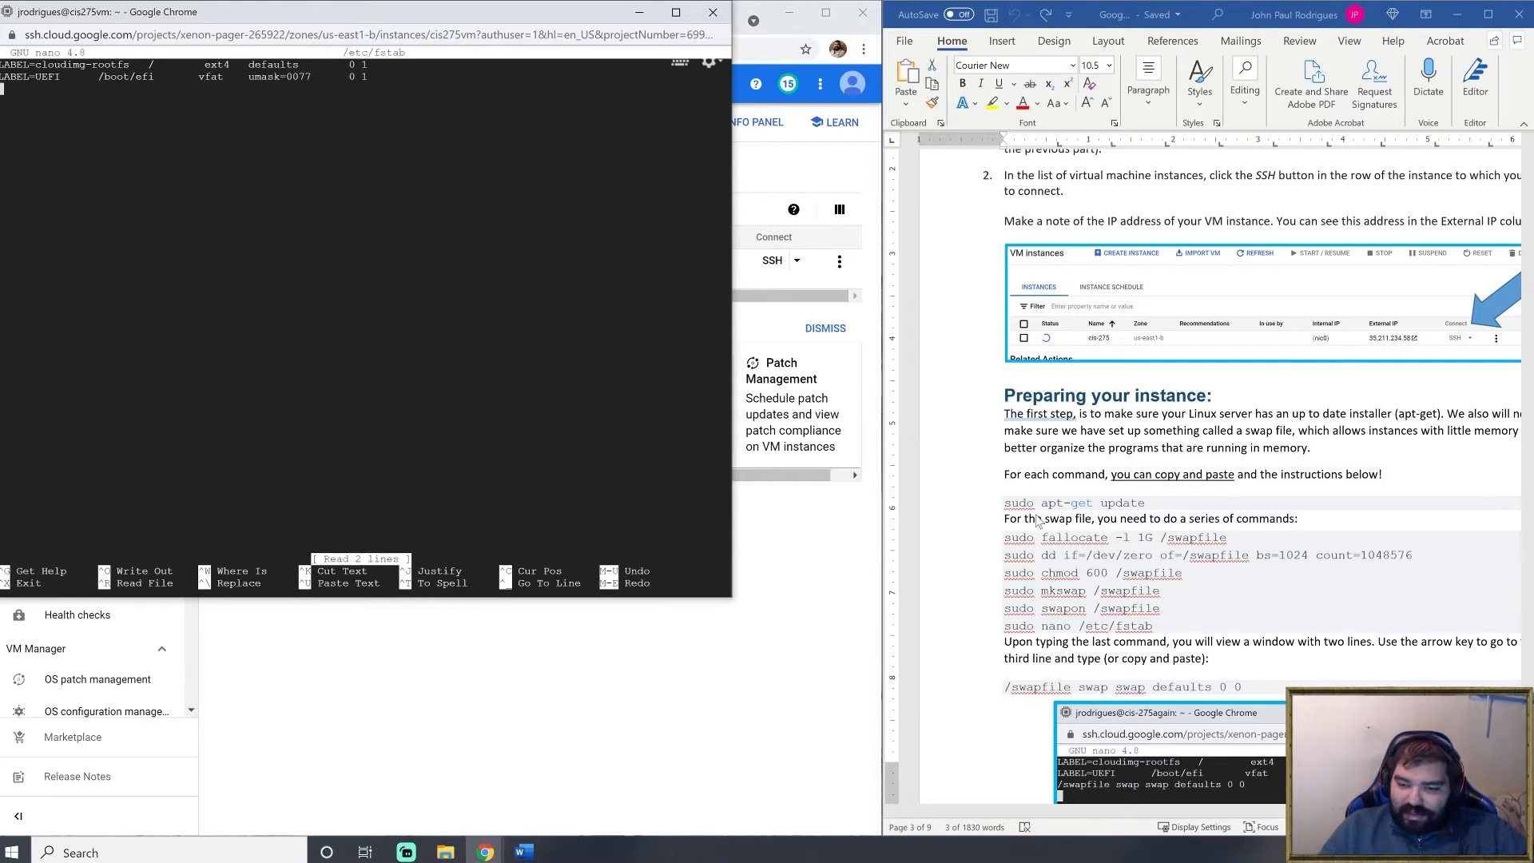
pyautogui.tripleClick(1058, 688)
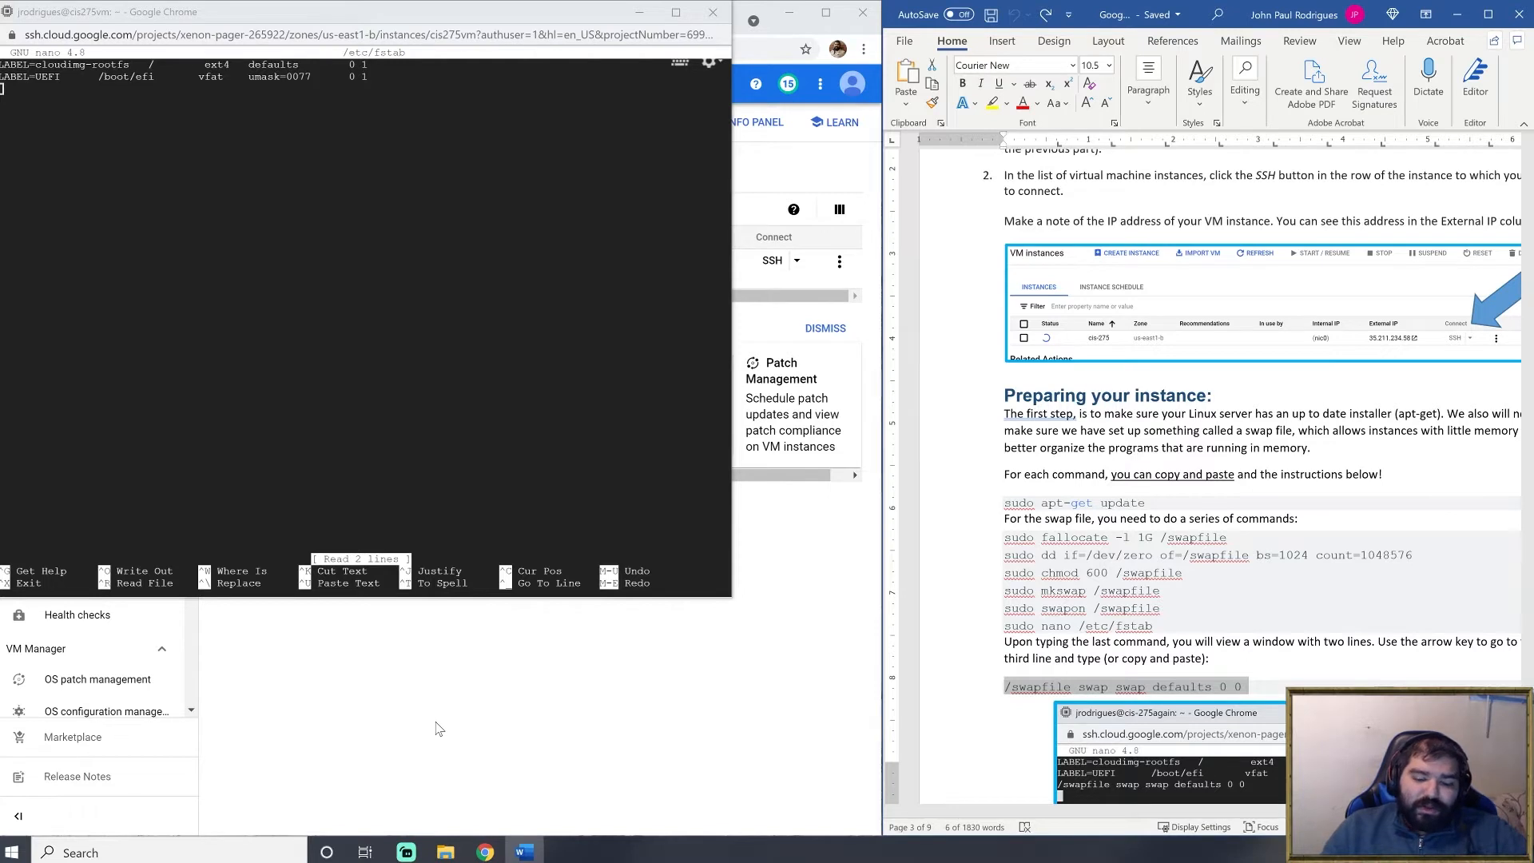
pyautogui.press('Up')
pyautogui.press('Up')
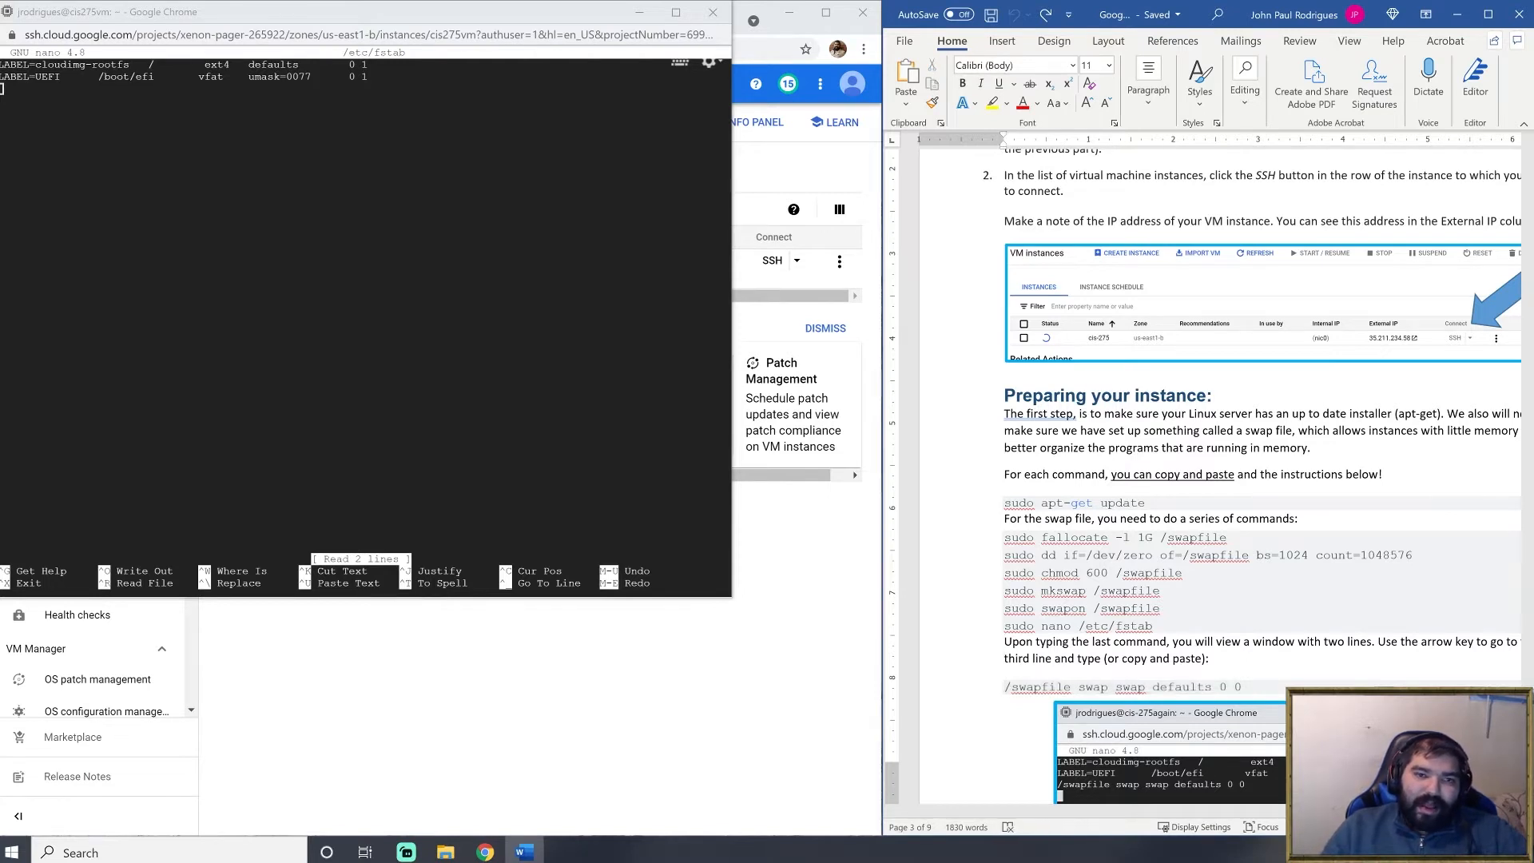
pyautogui.click(385, 22)
pyautogui.press('Up')
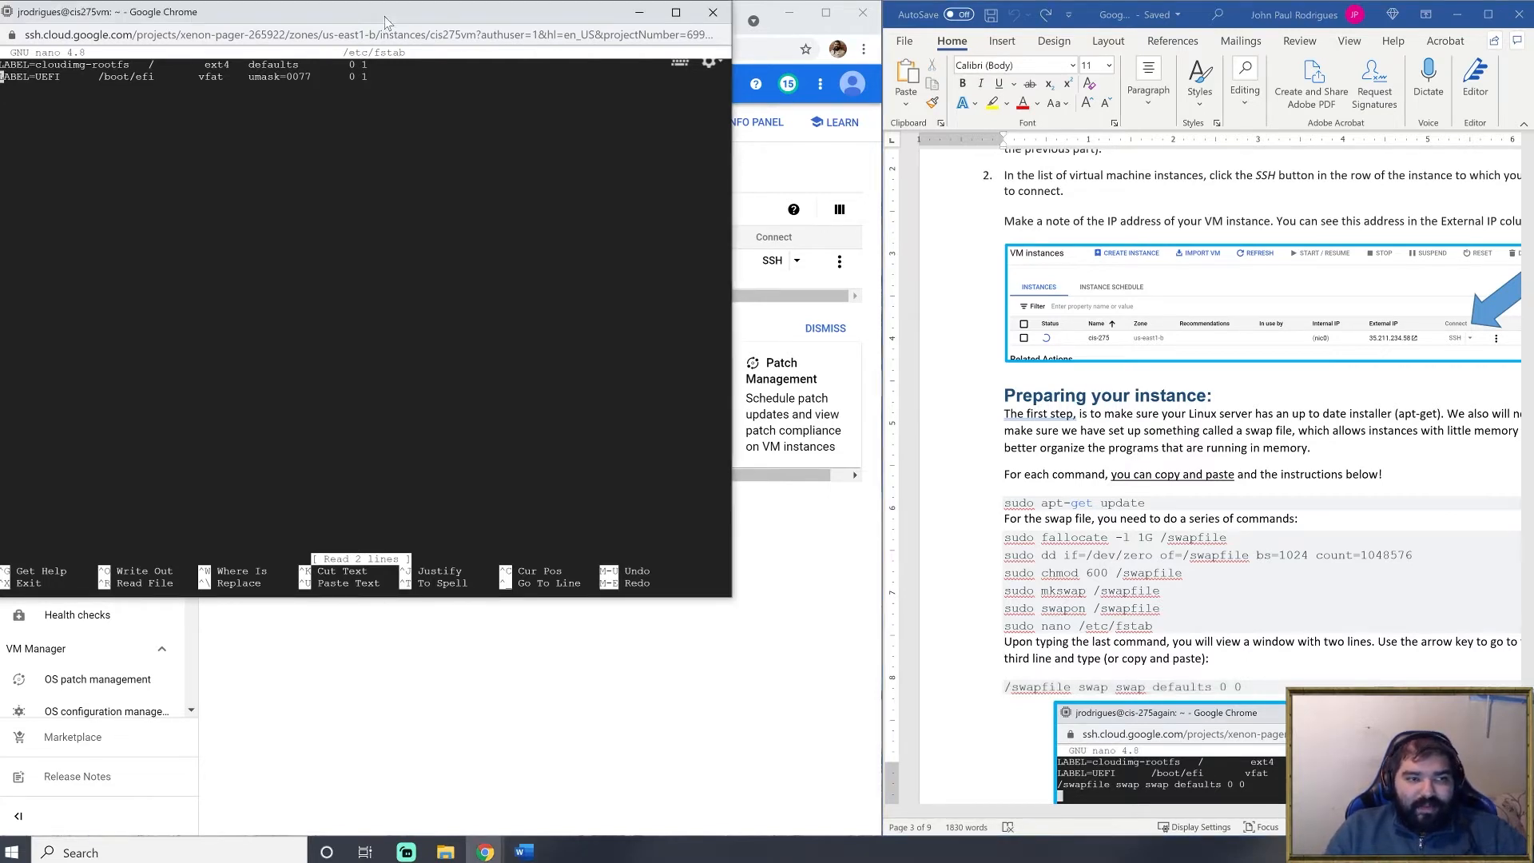
pyautogui.press('Down')
pyautogui.press('Down')
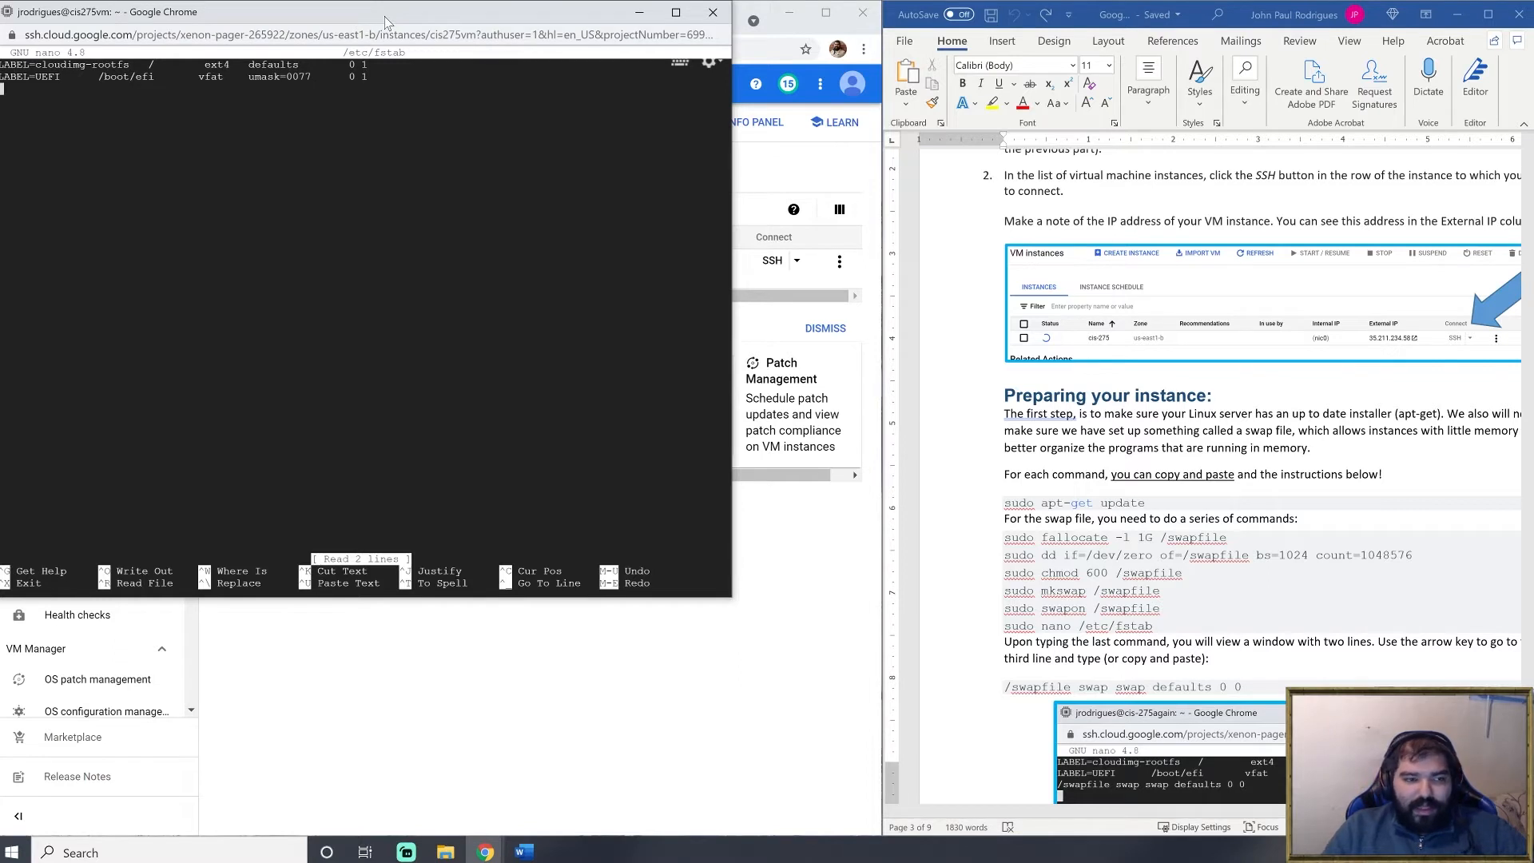
pyautogui.hotkey('ctrl', 'v')
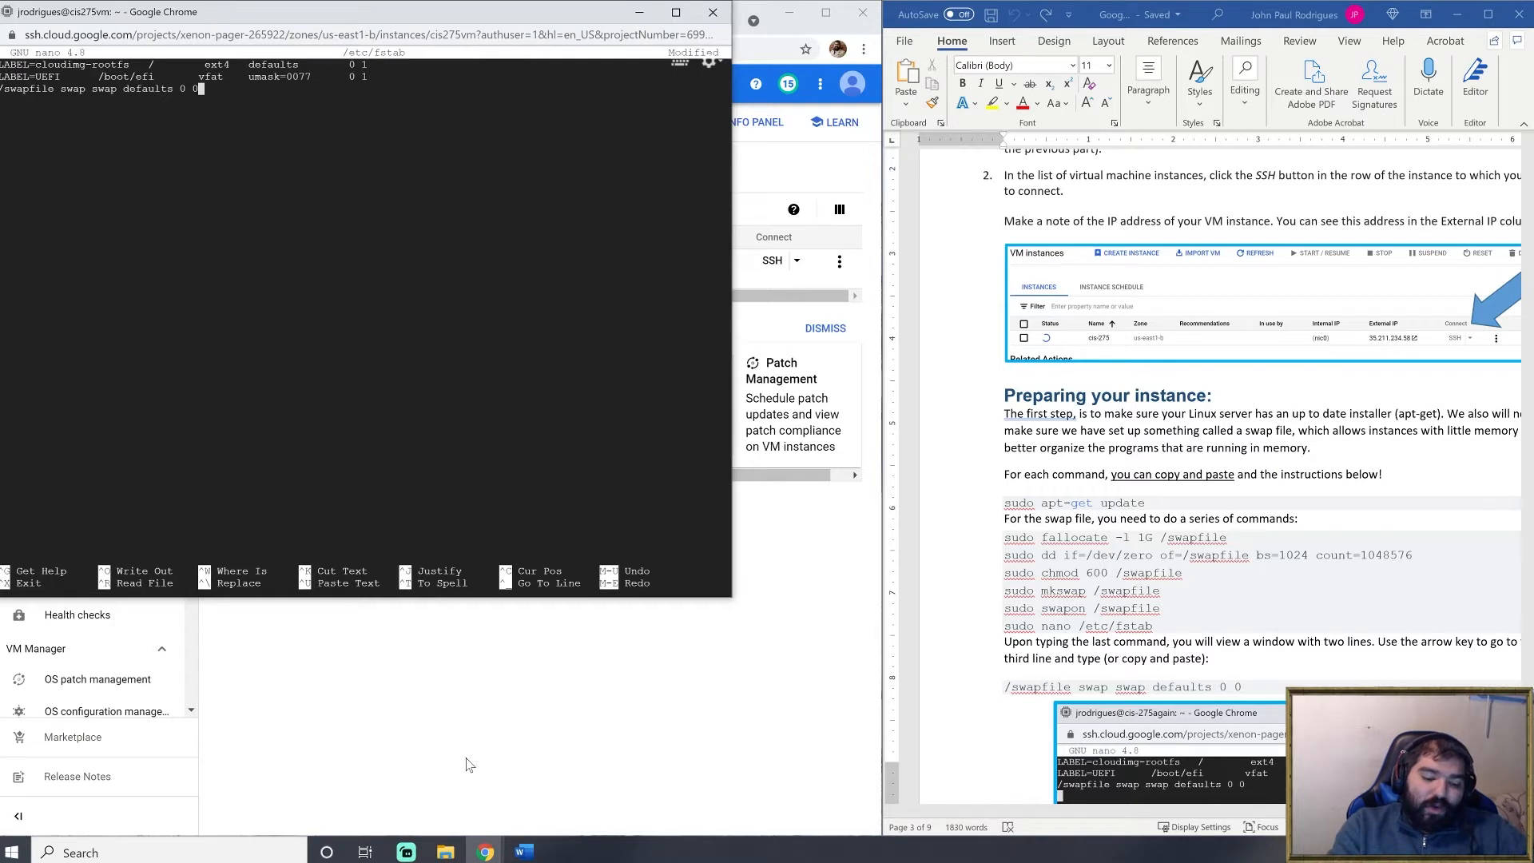
# - Save the changes to /etc/fstab under the same file name and exit nano
pyautogui.hotkey('ctrl', 'o')
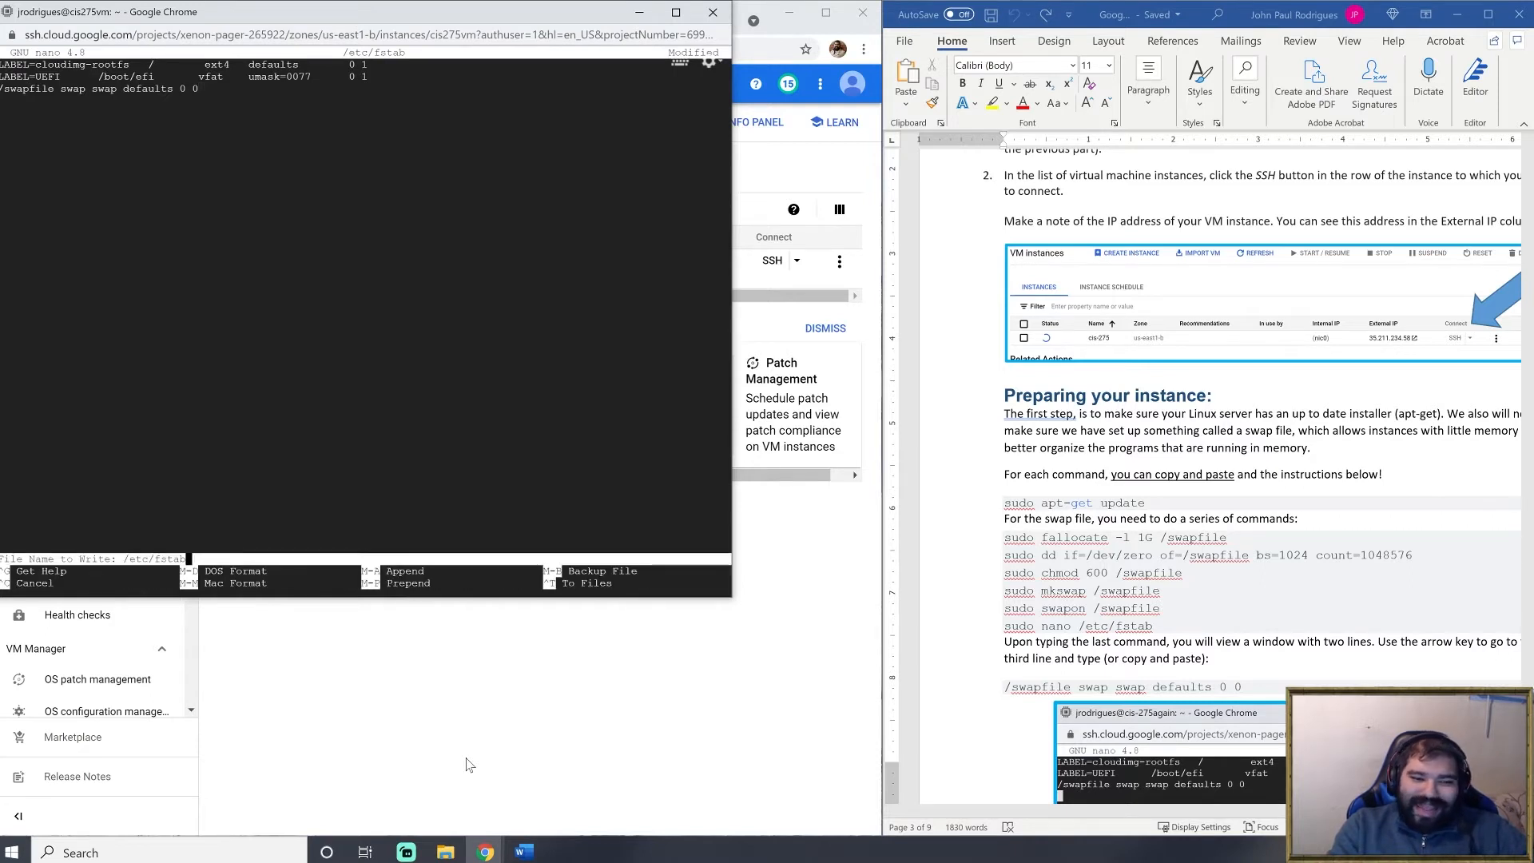
pyautogui.press('Return')
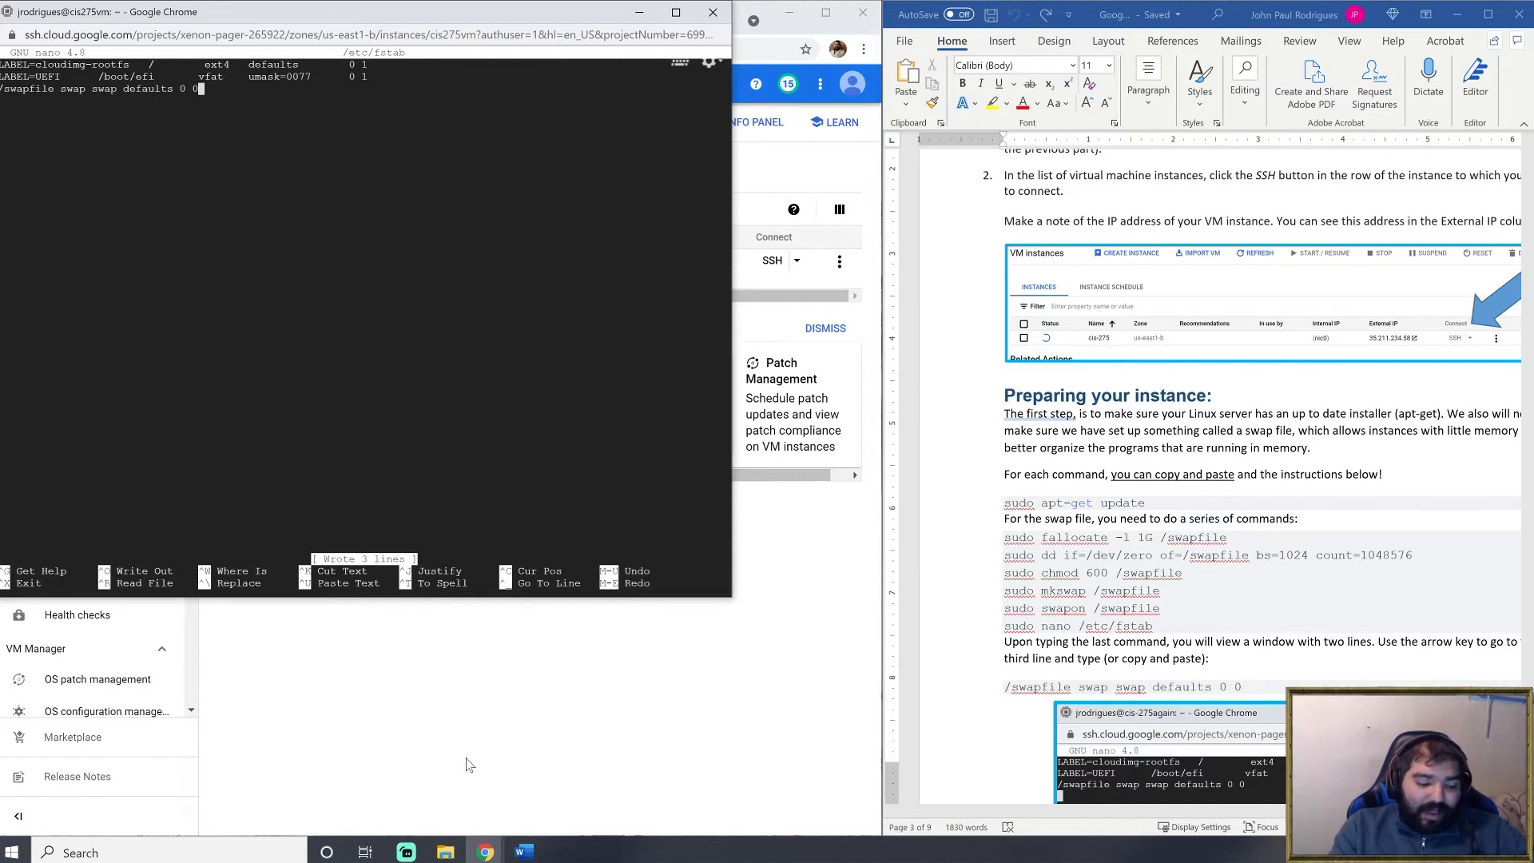
pyautogui.hotkey('ctrl', 'x')
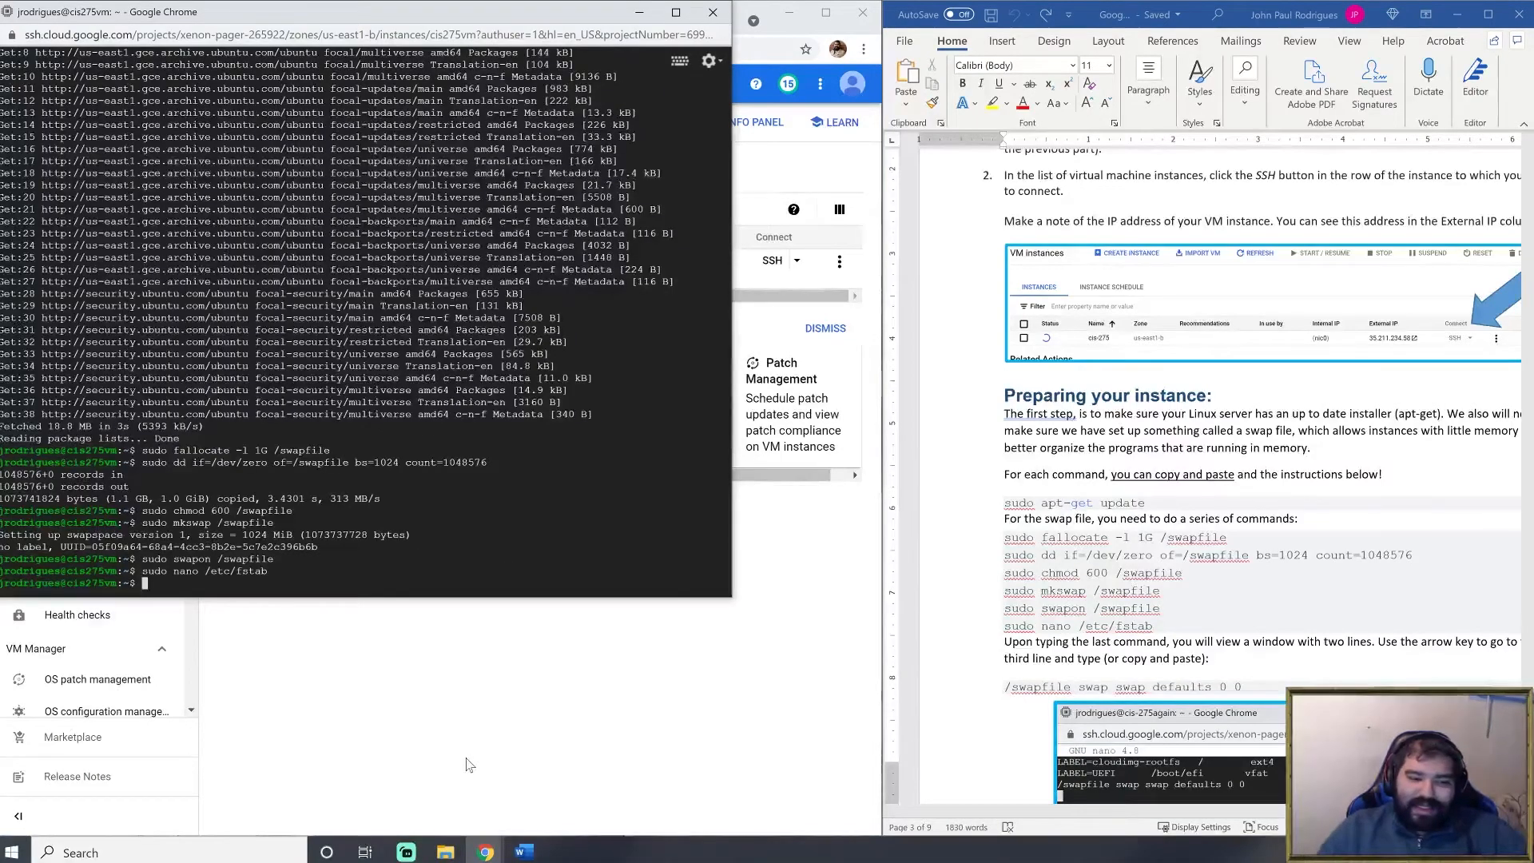
# - Install Apache and PHP with the tutorial's command sudo apt-get install apache2 php libapache2-mod-php, answering Y to continue
pyautogui.click(1005, 639)
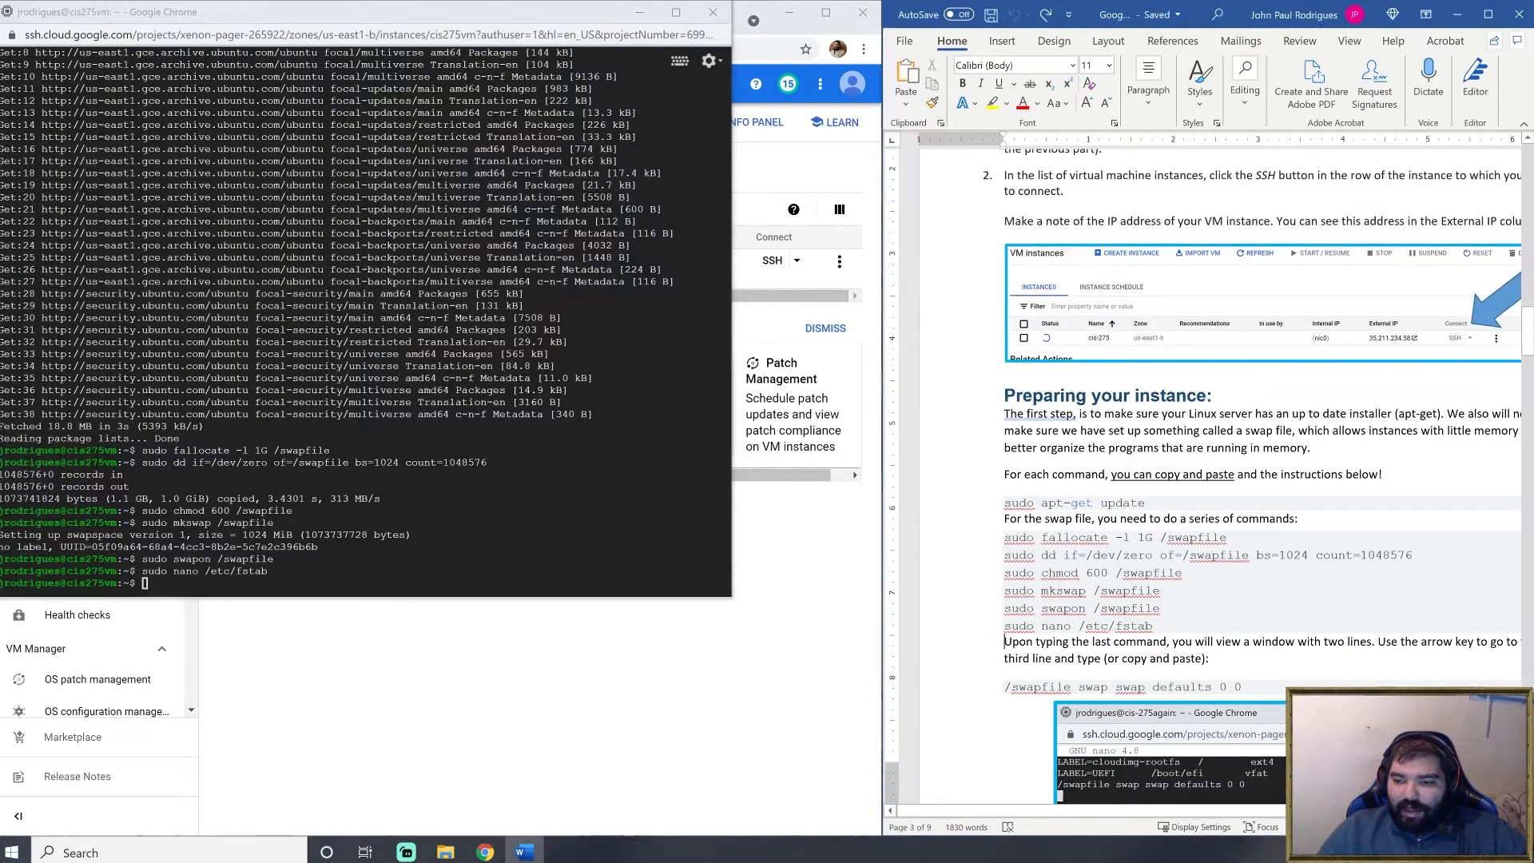
pyautogui.scroll(-2, 1527, 345)
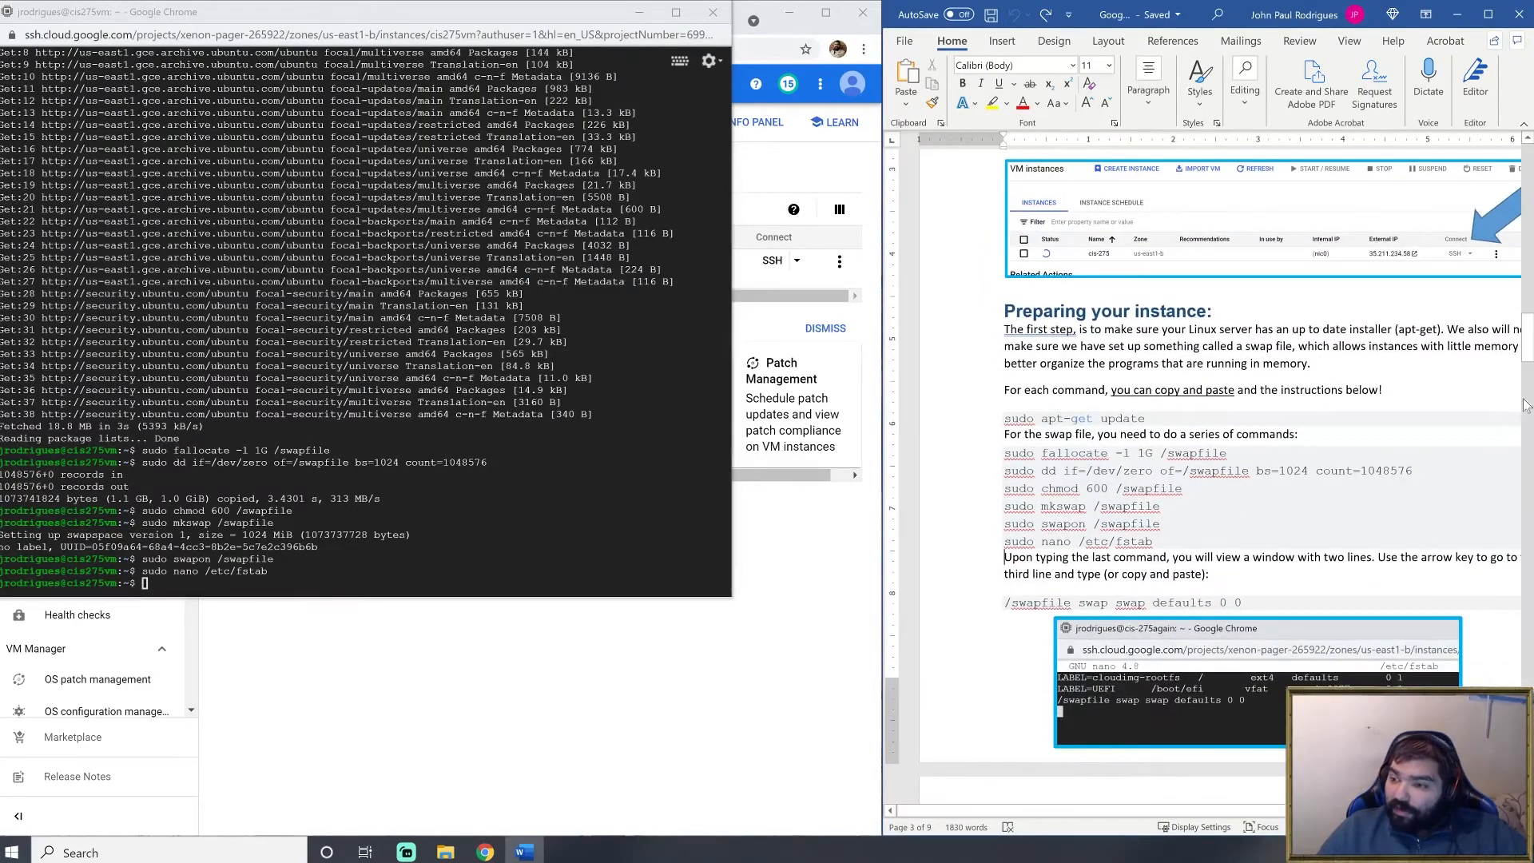
pyautogui.moveTo(1528, 345); pyautogui.dragTo(1527, 363)
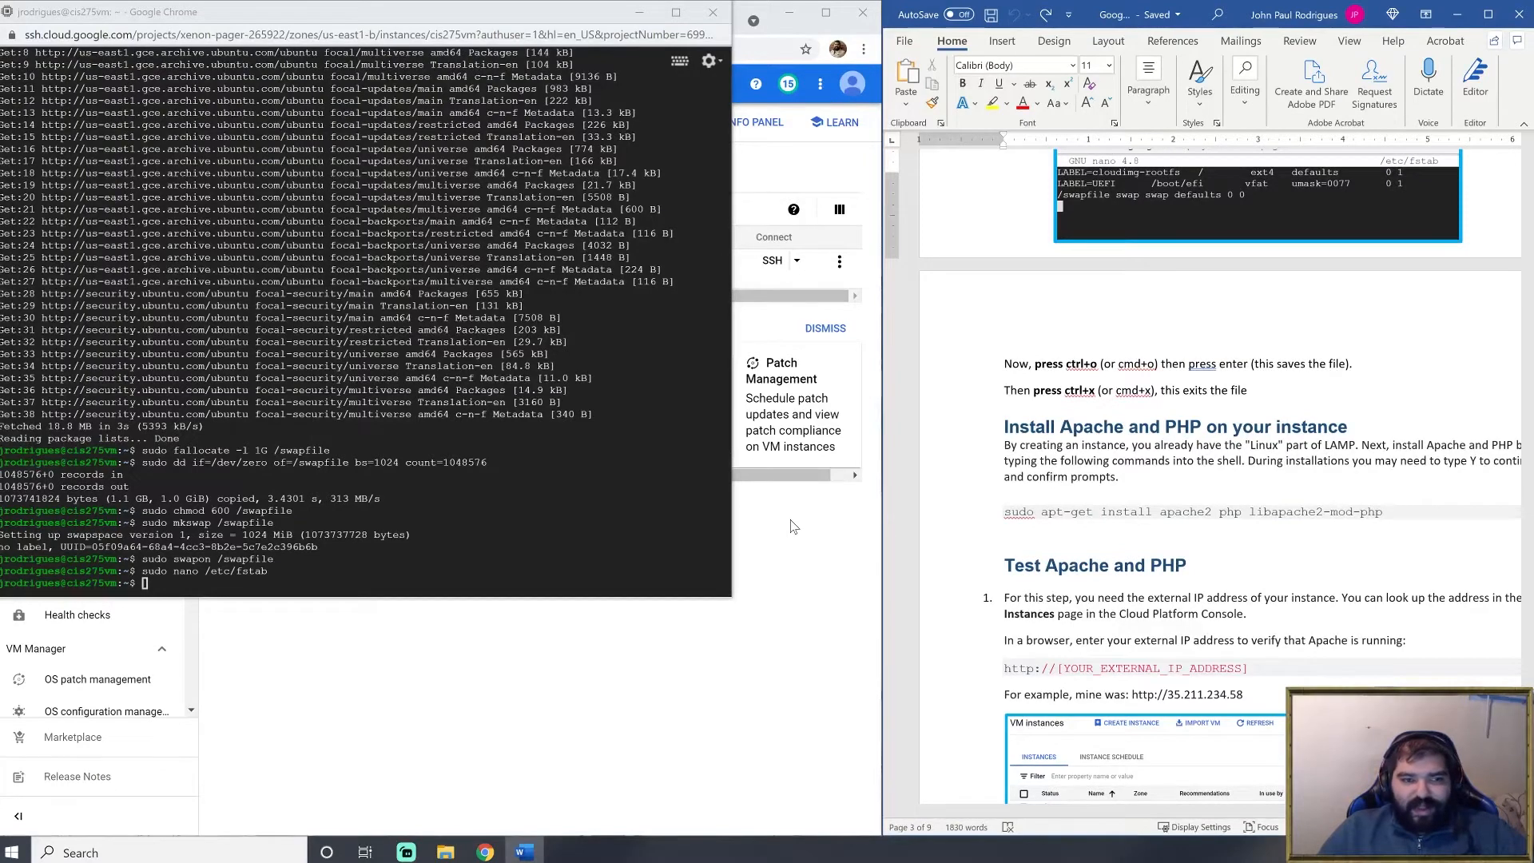
pyautogui.tripleClick(1051, 513)
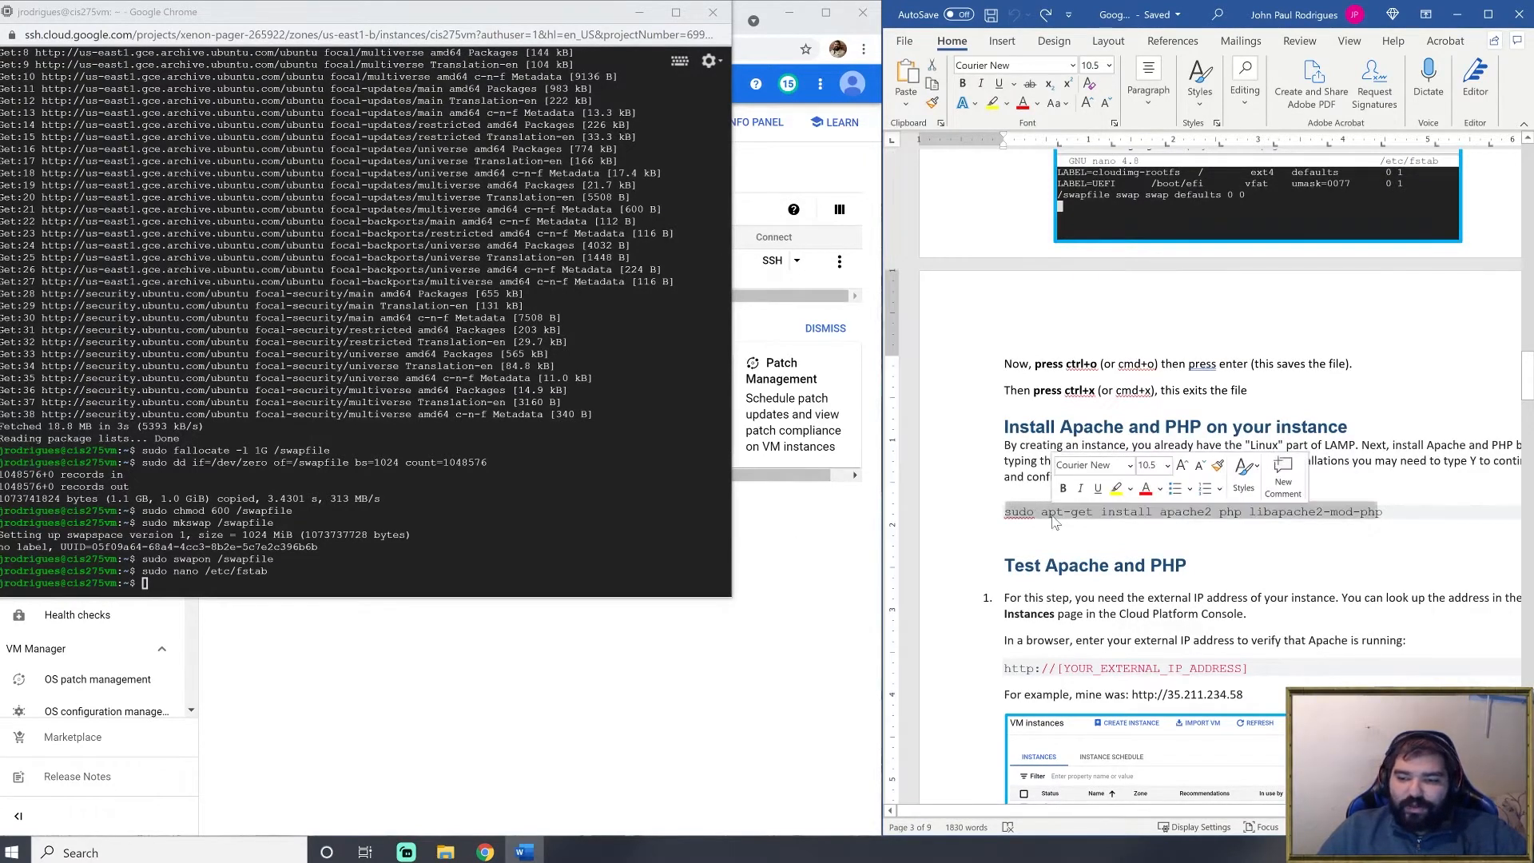
pyautogui.click(416, 560)
pyautogui.hotkey('ctrl', 'v')
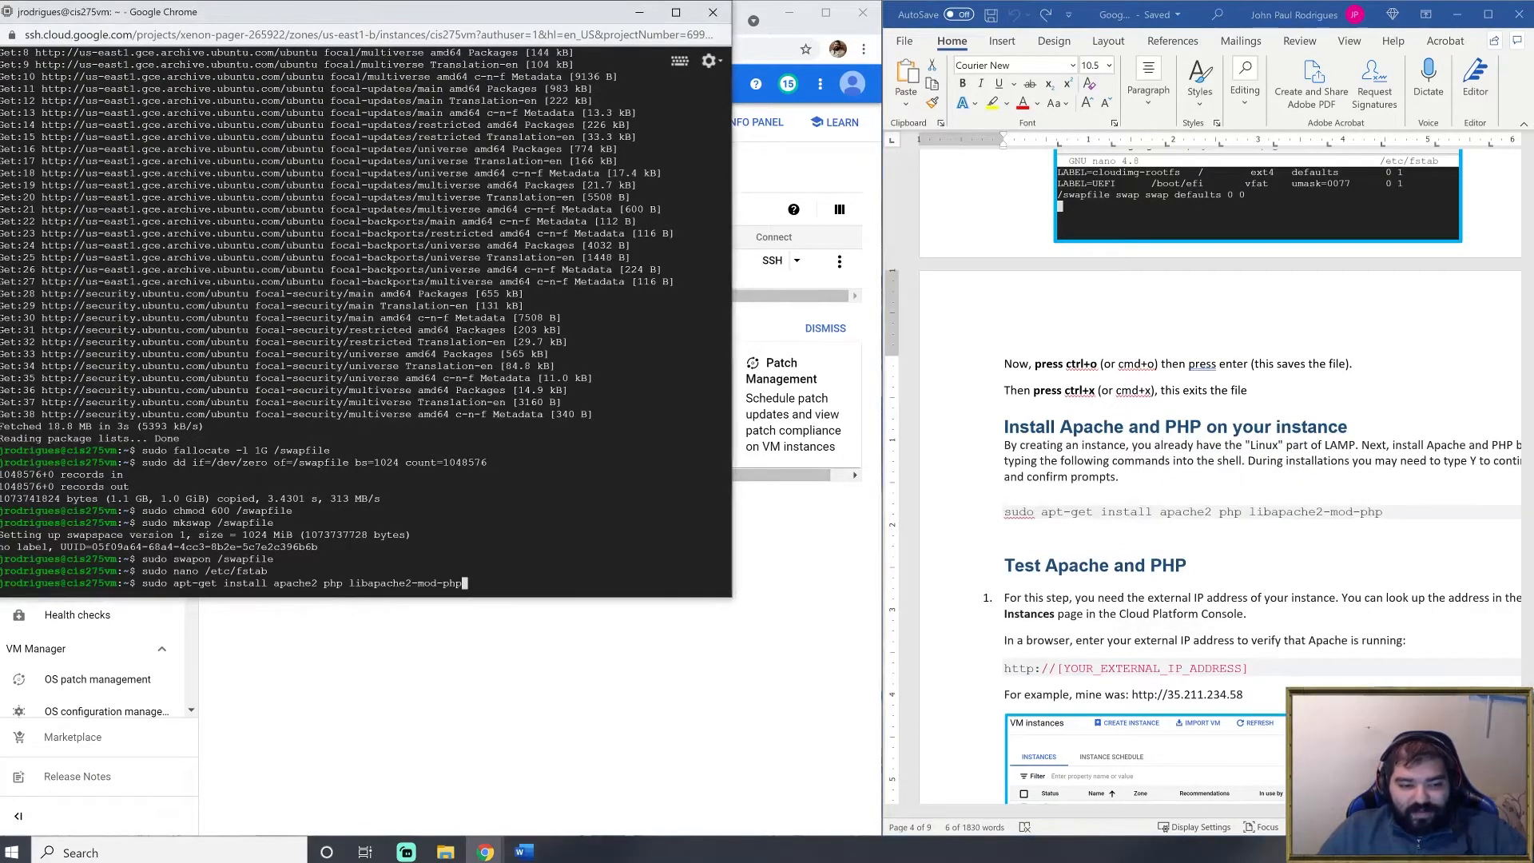
pyautogui.press('Return')
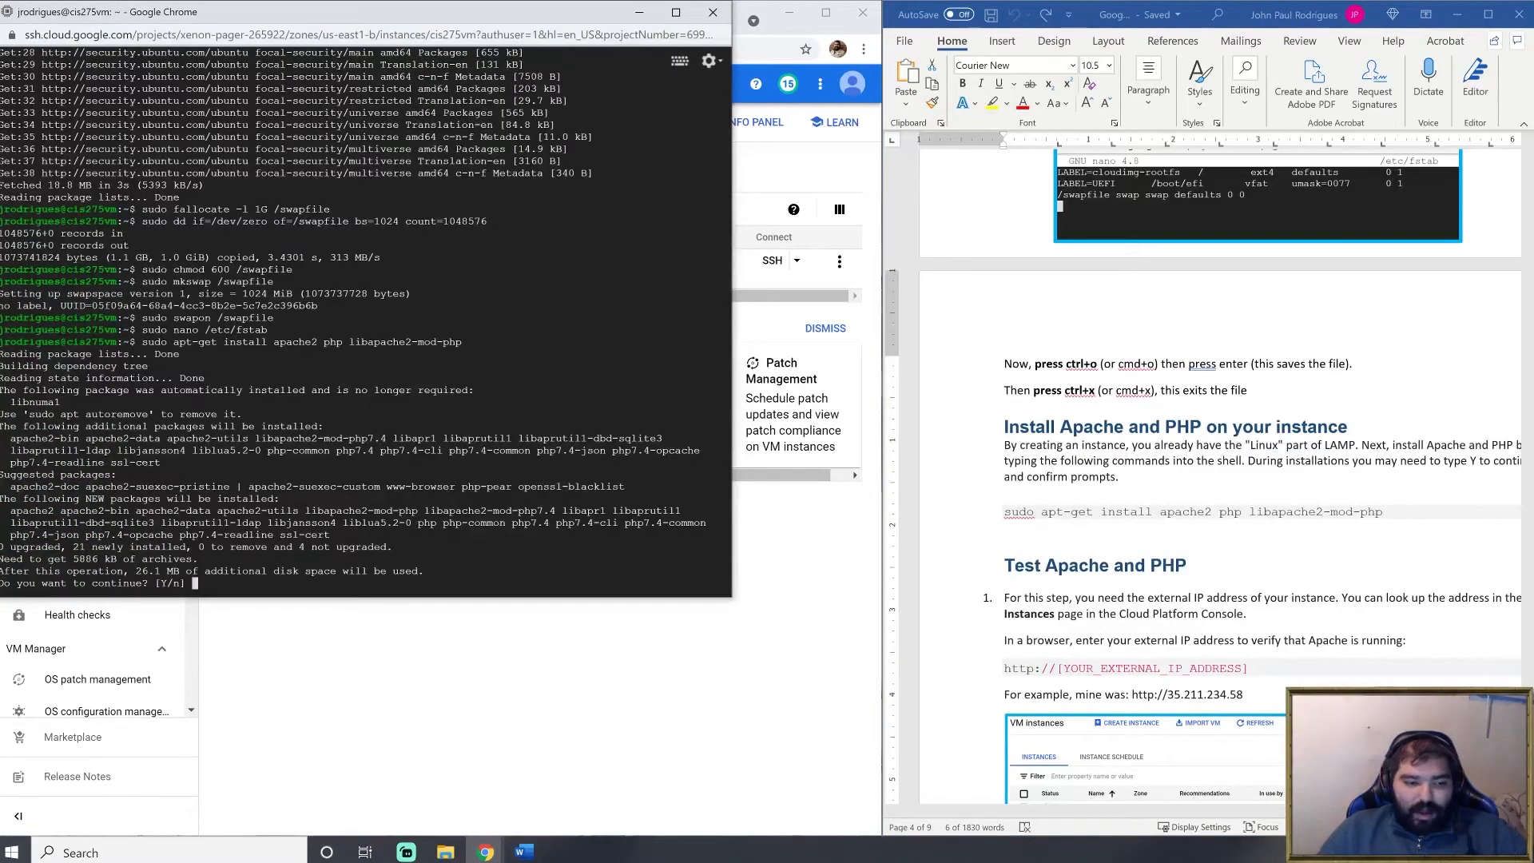
pyautogui.write('Y')
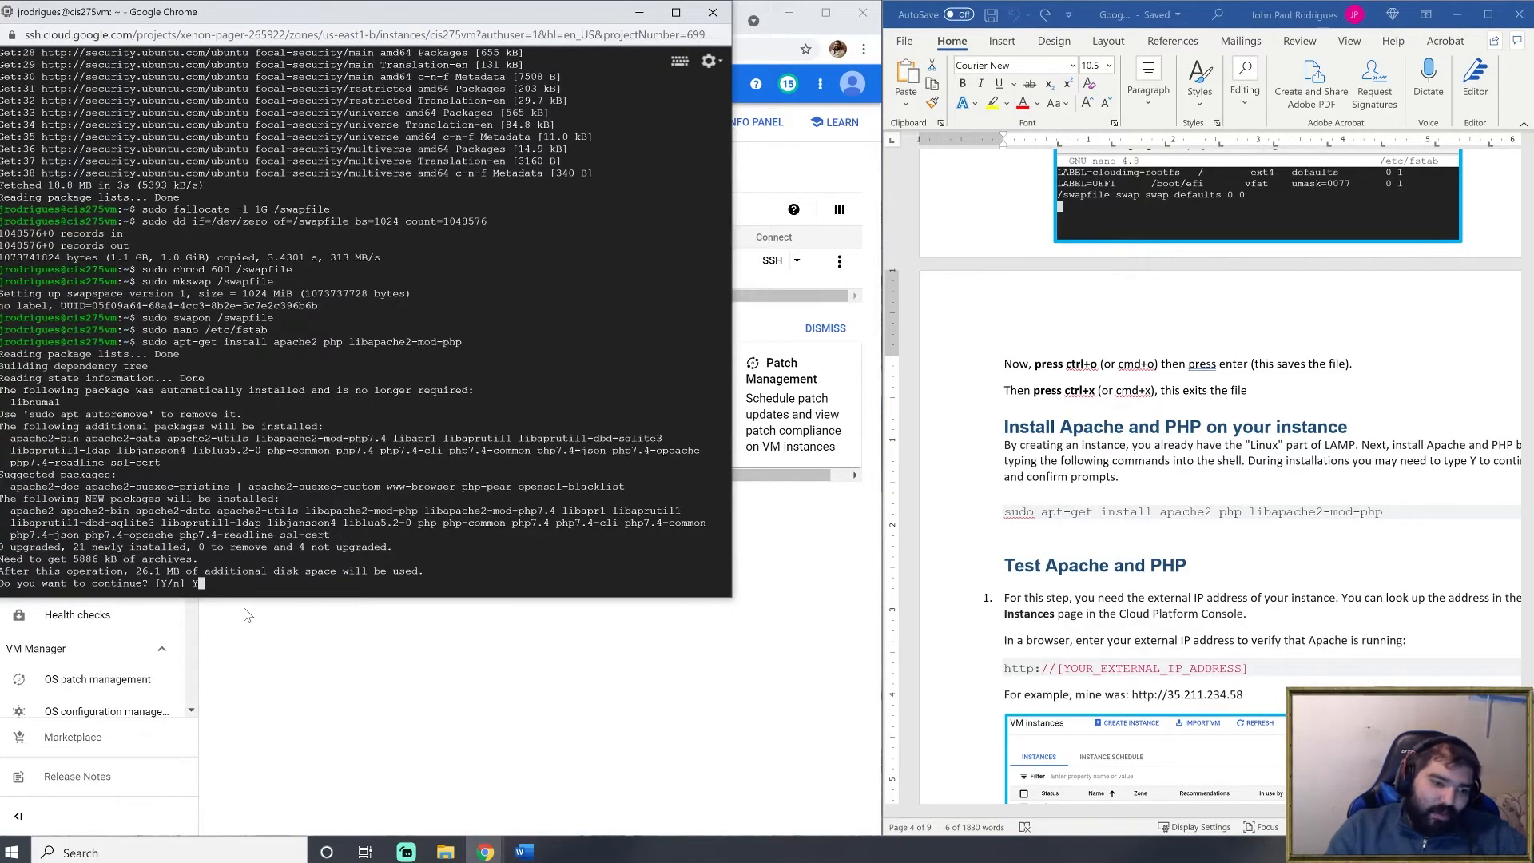
pyautogui.press('Return')
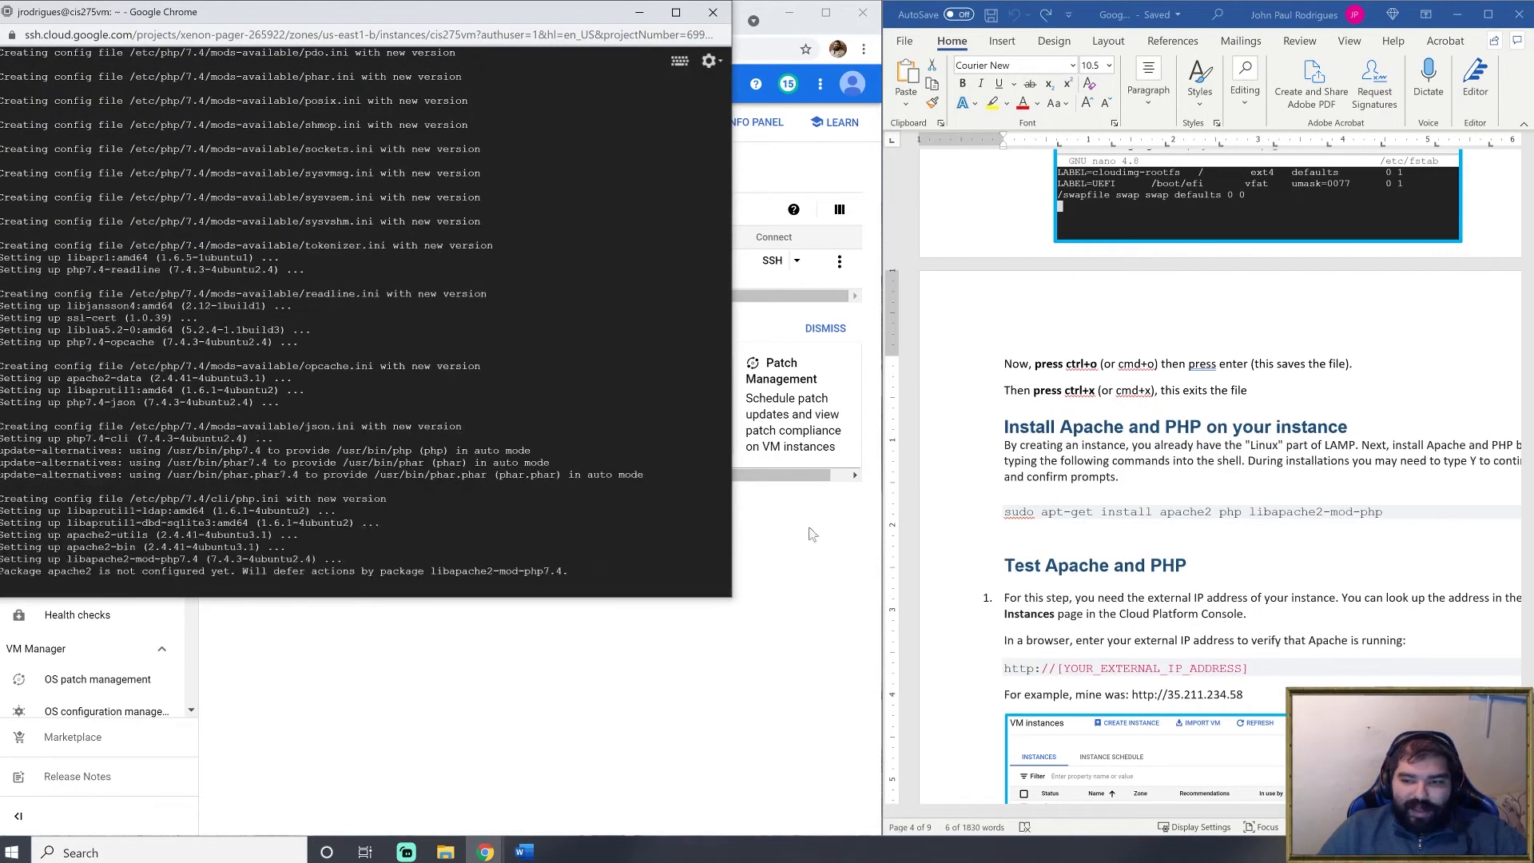
# - Follow the tutorial's Test Apache and PHP section and select the VM's external IP address in the VM instances list
pyautogui.click(1190, 575)
pyautogui.scroll(-2, 965, 550)
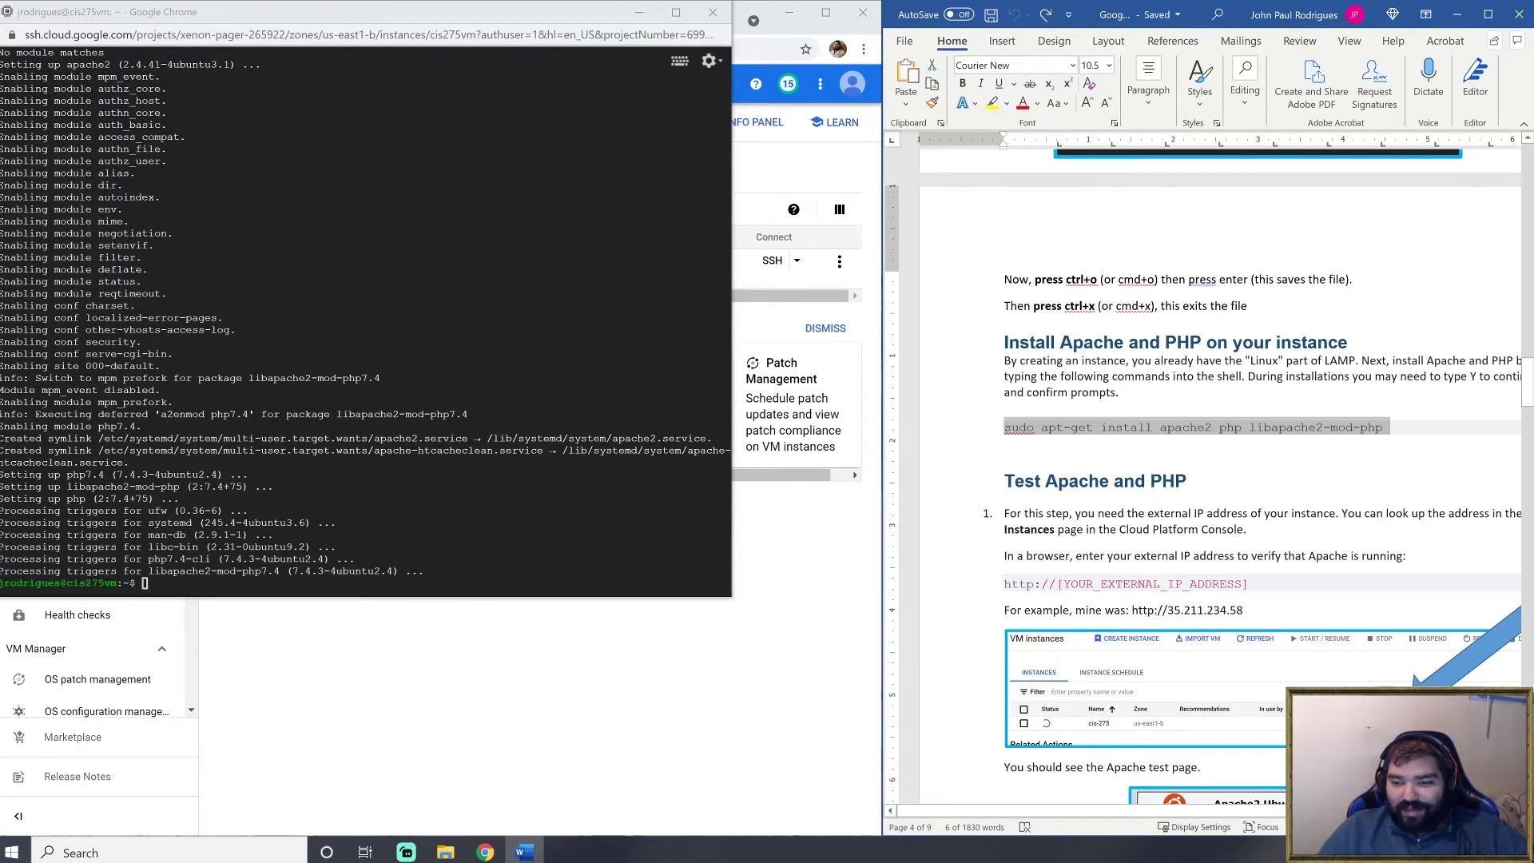
pyautogui.click(1094, 584)
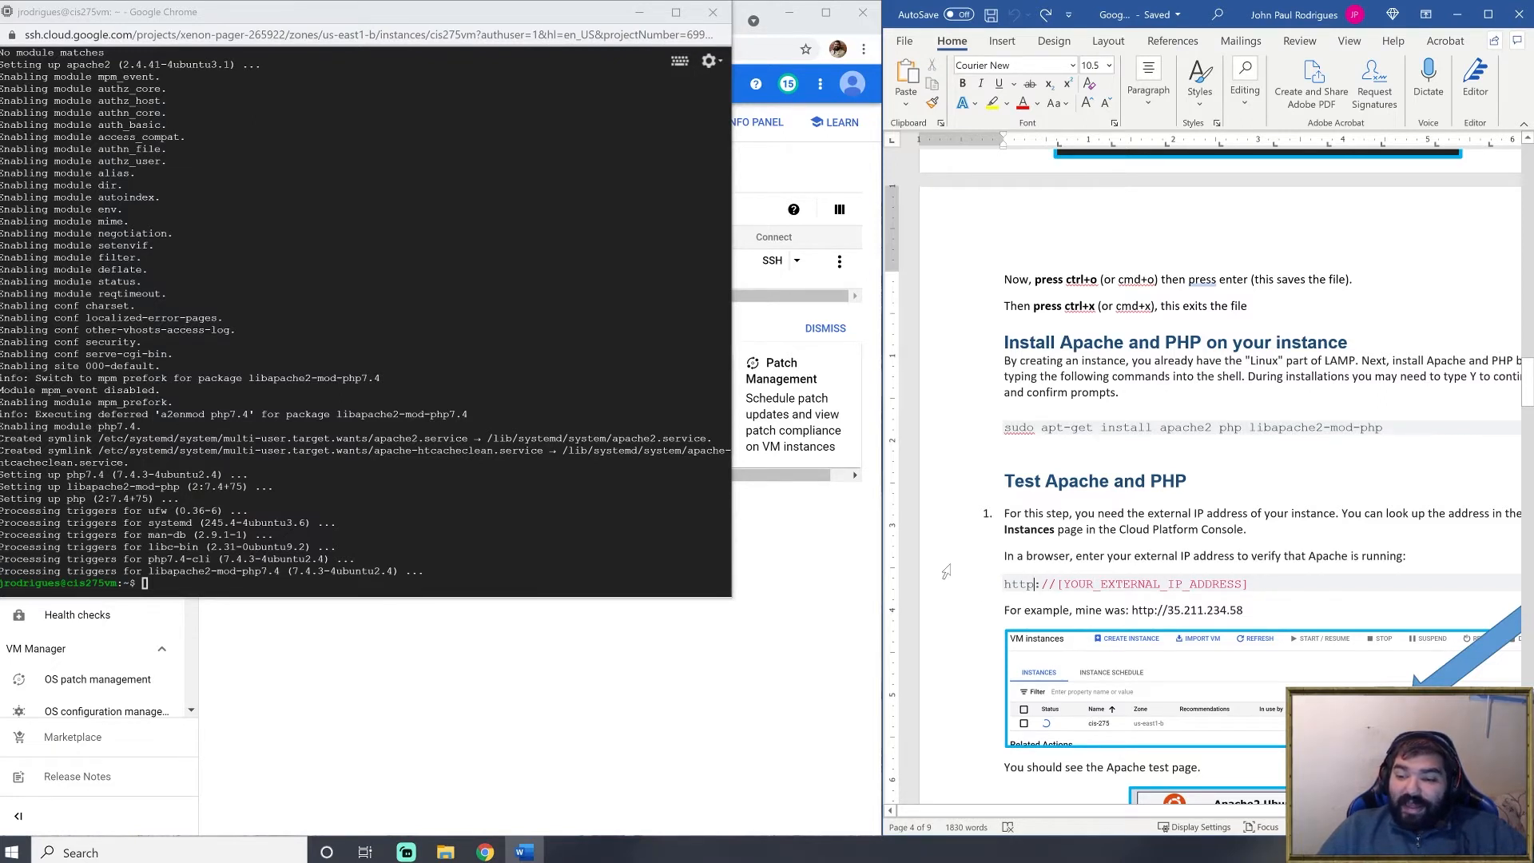
pyautogui.click(783, 588)
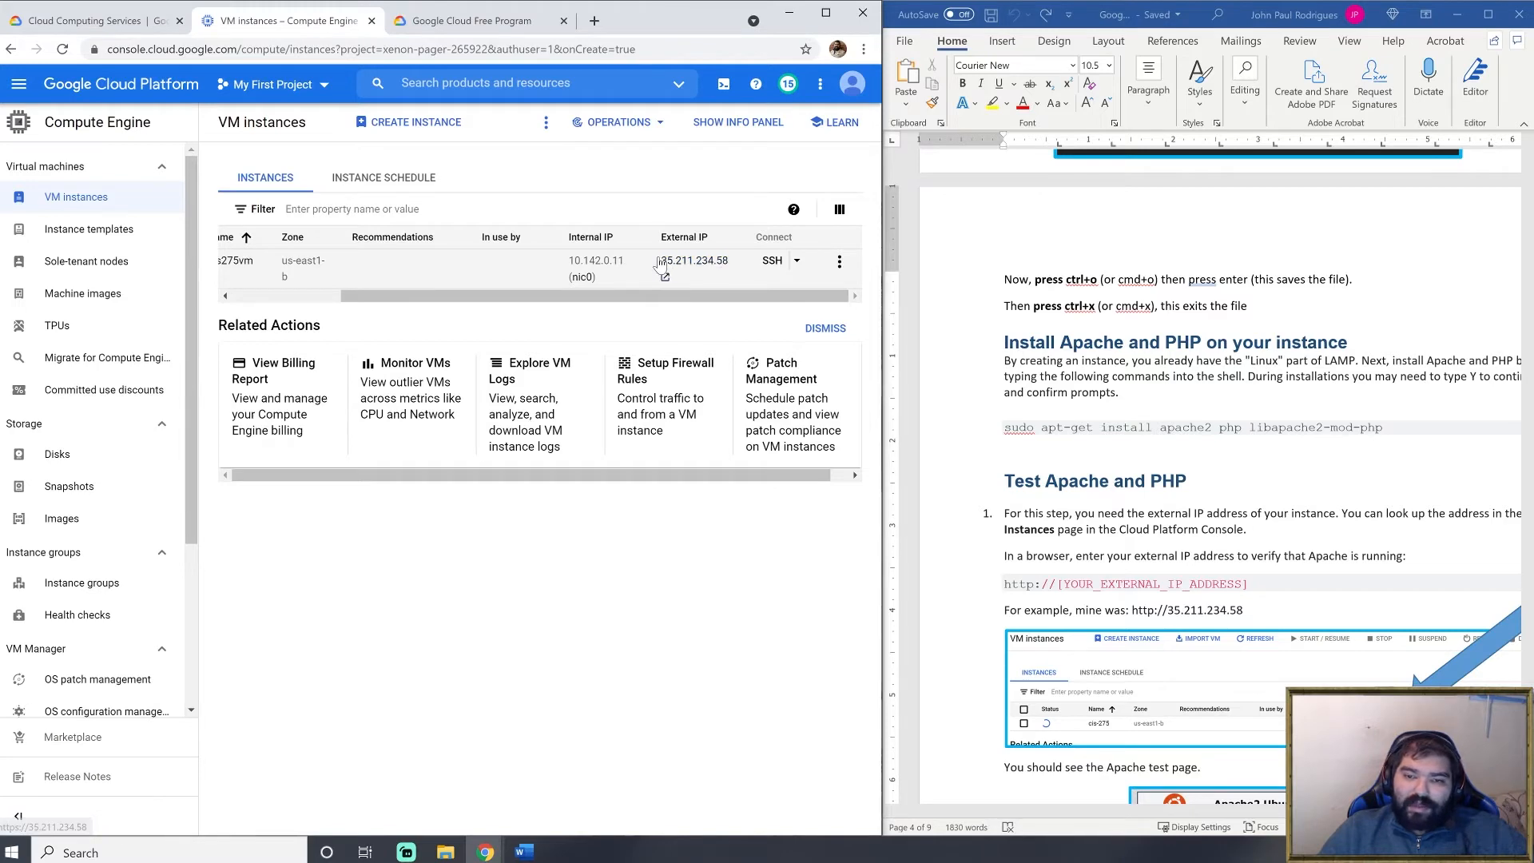
pyautogui.moveTo(665, 264)
pyautogui.mouseDown()
pyautogui.moveTo(719, 264)
pyautogui.moveTo(658, 260)
pyautogui.mouseUp()
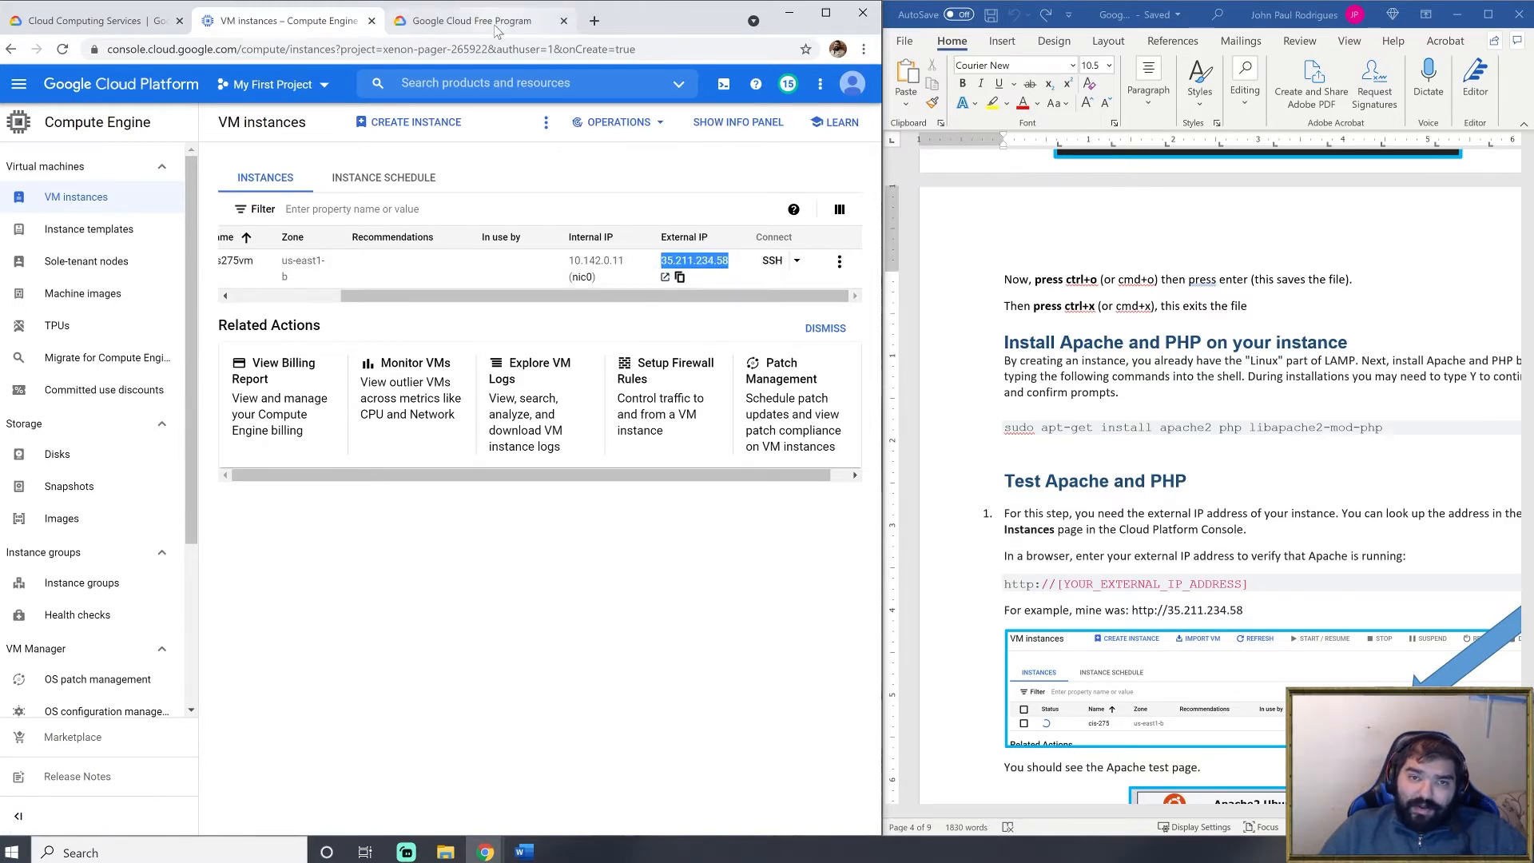
pyautogui.click(527, 22)
pyautogui.click(504, 49)
pyautogui.write('h')
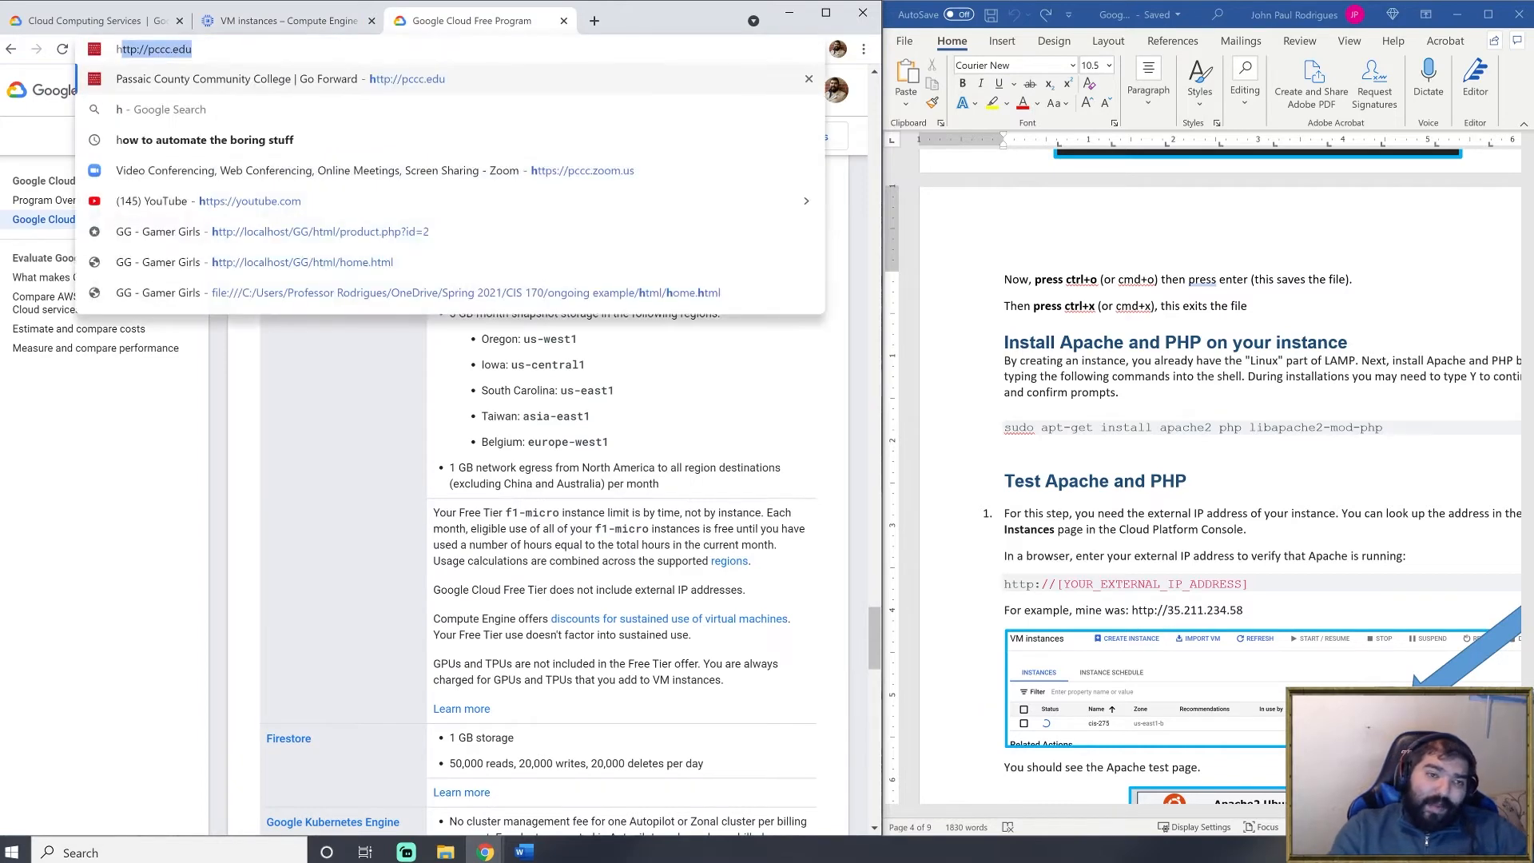
pyautogui.write('ttp:')
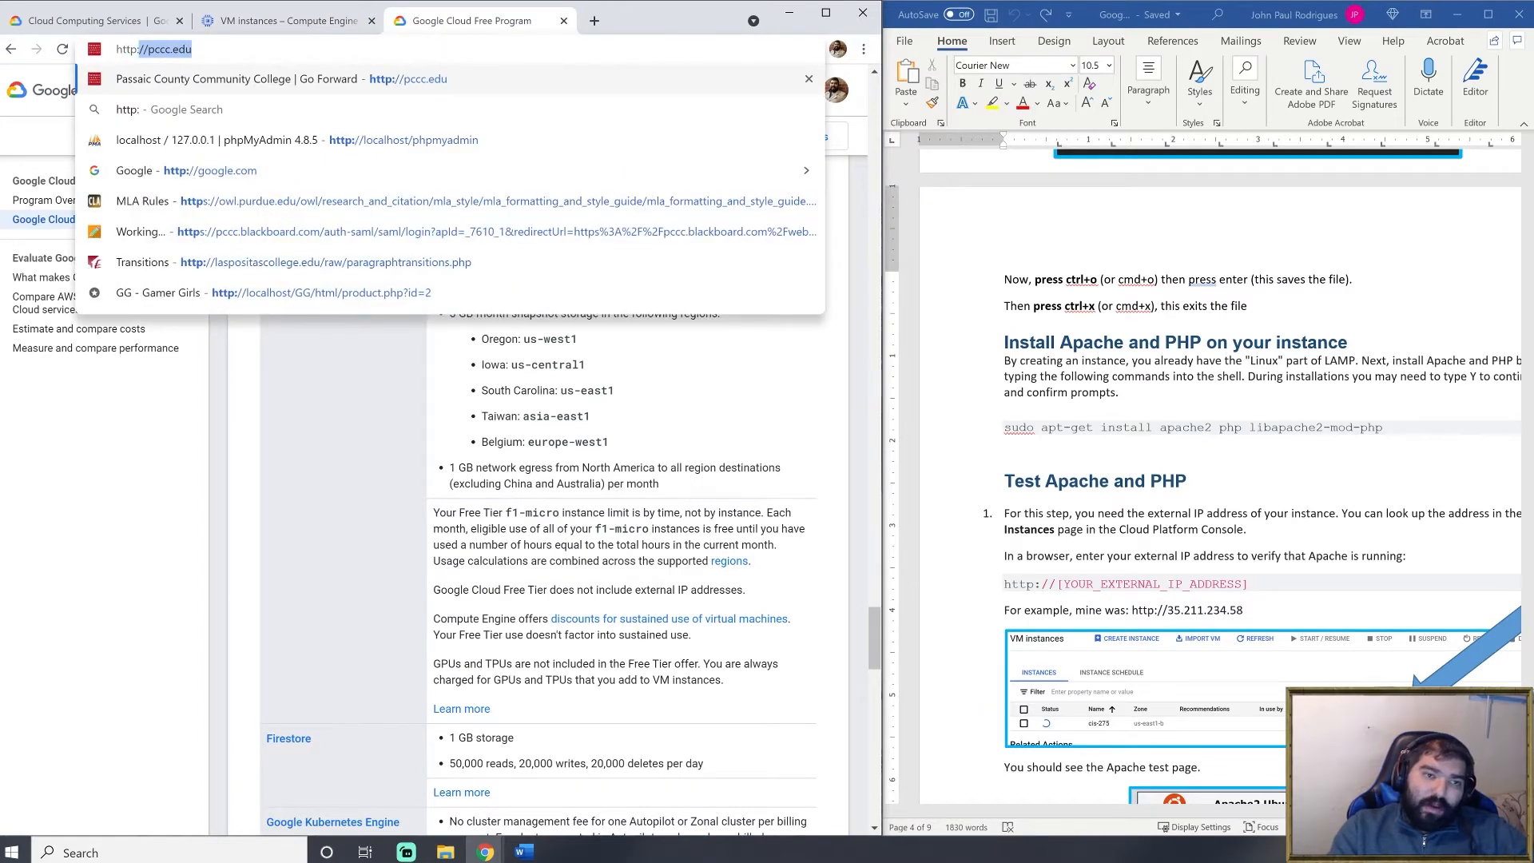
pyautogui.write('//35.211.234.58')
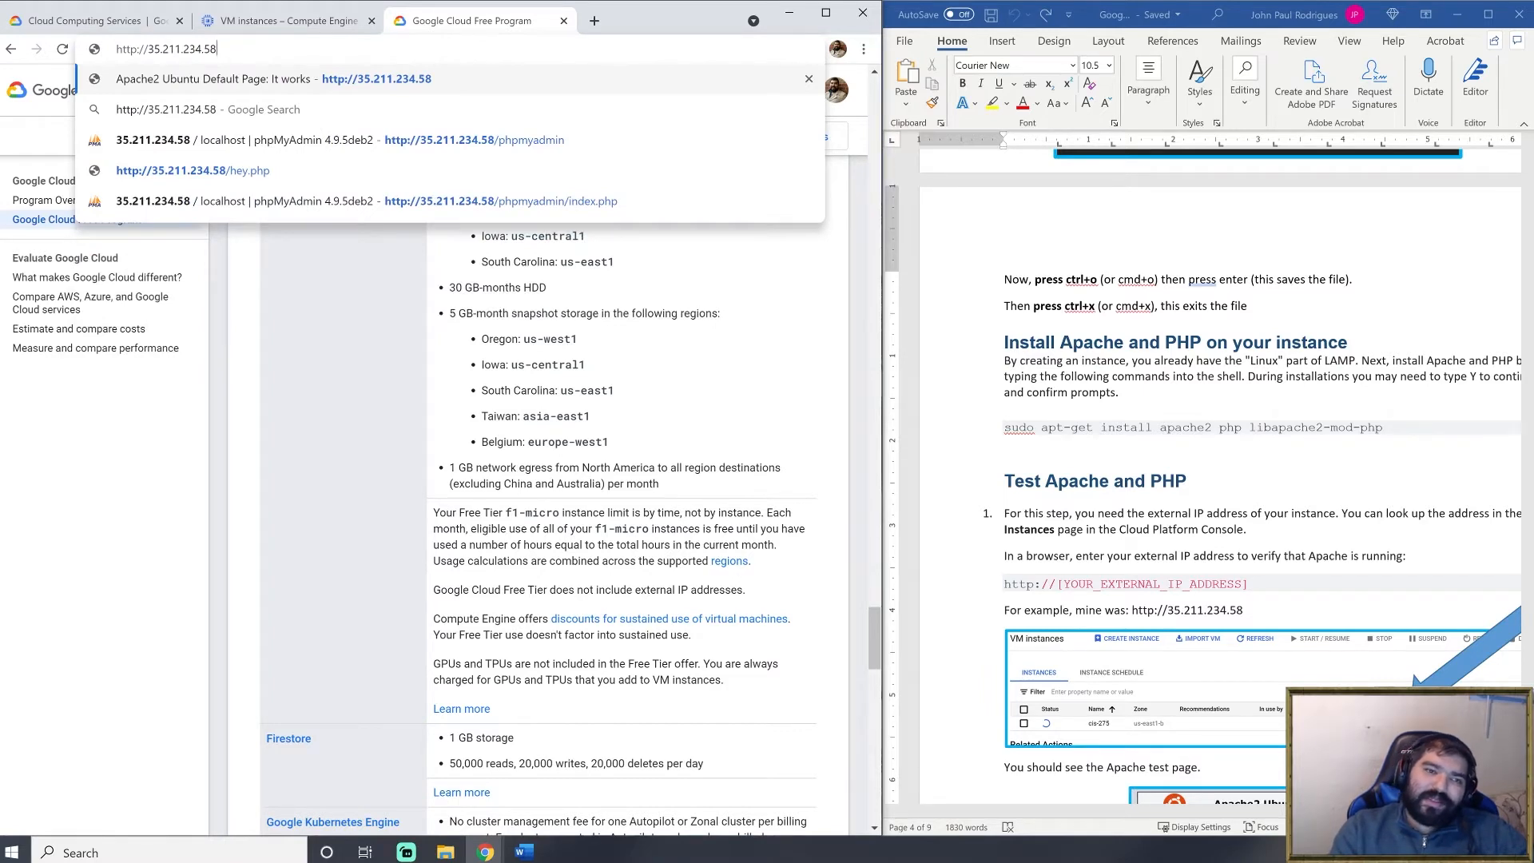
pyautogui.press('Return')
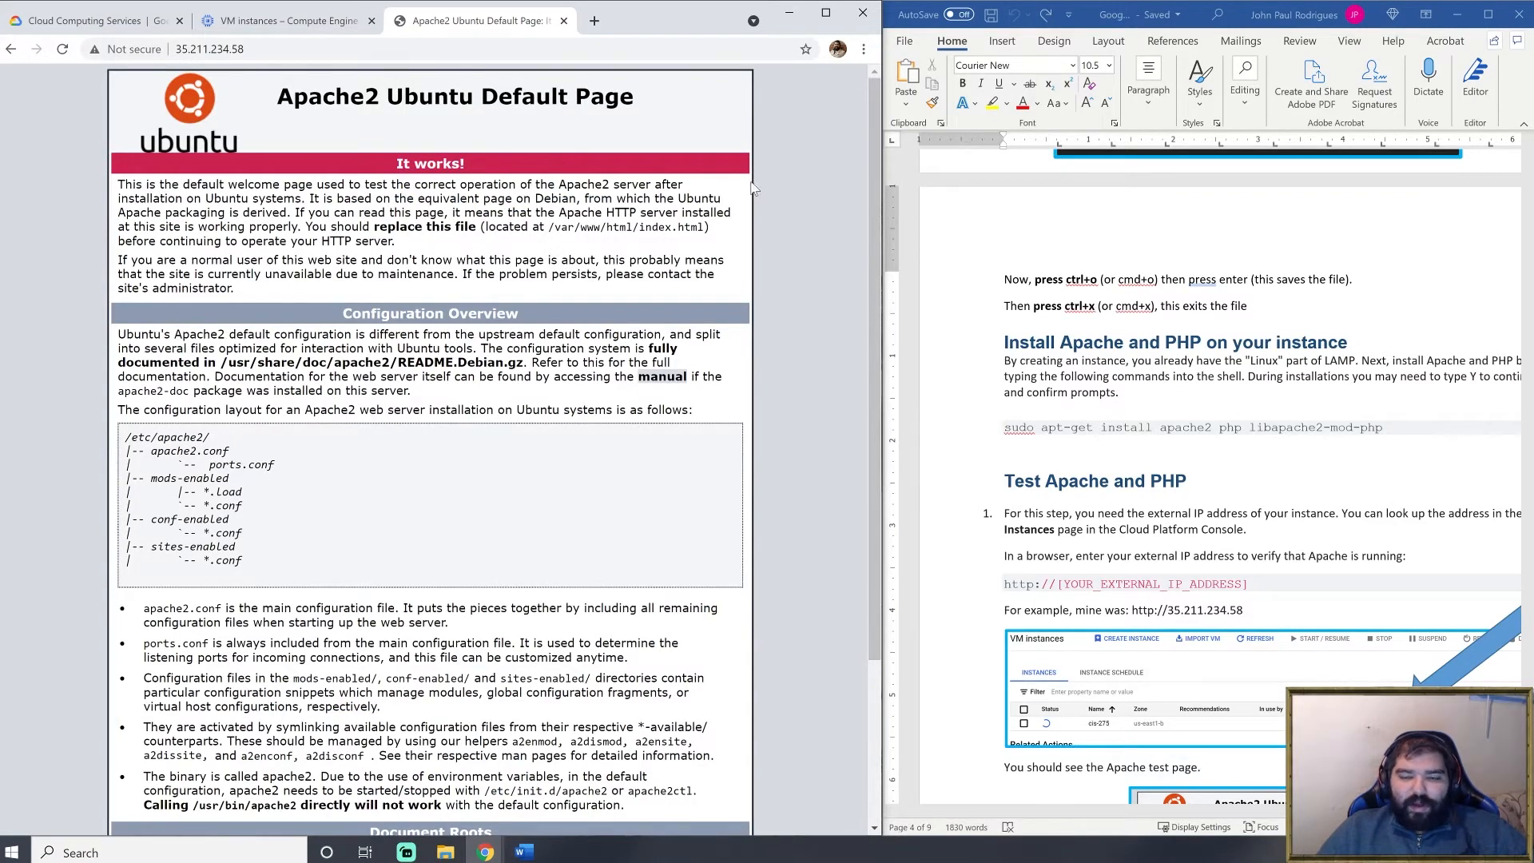
pyautogui.moveTo(869, 137)
pyautogui.mouseDown()
pyautogui.moveTo(859, 252)
pyautogui.moveTo(861, 131)
pyautogui.mouseUp()
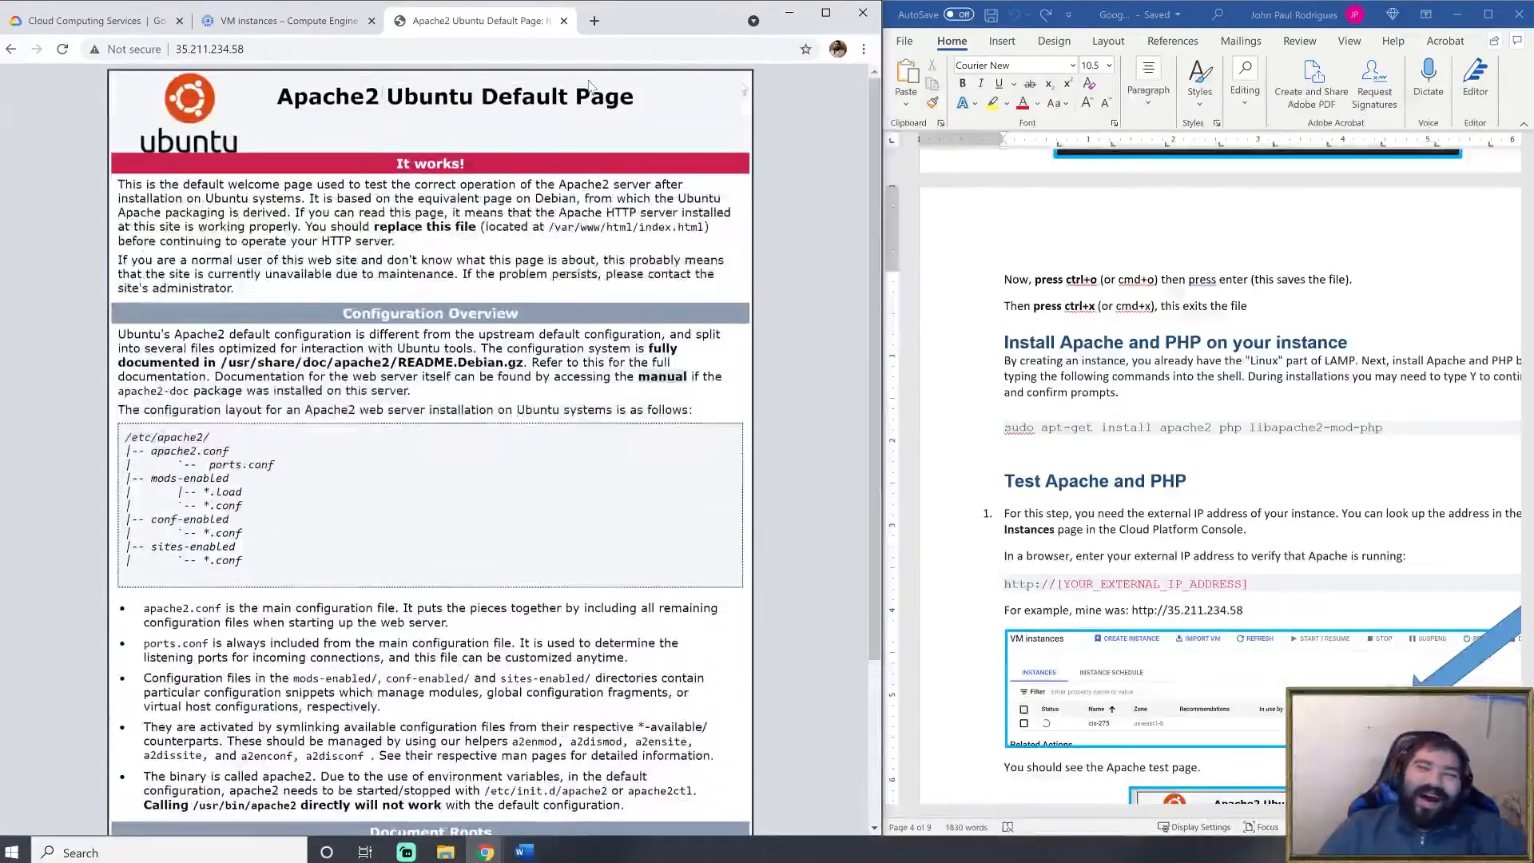
pyautogui.moveTo(415, 164); pyautogui.dragTo(464, 164)
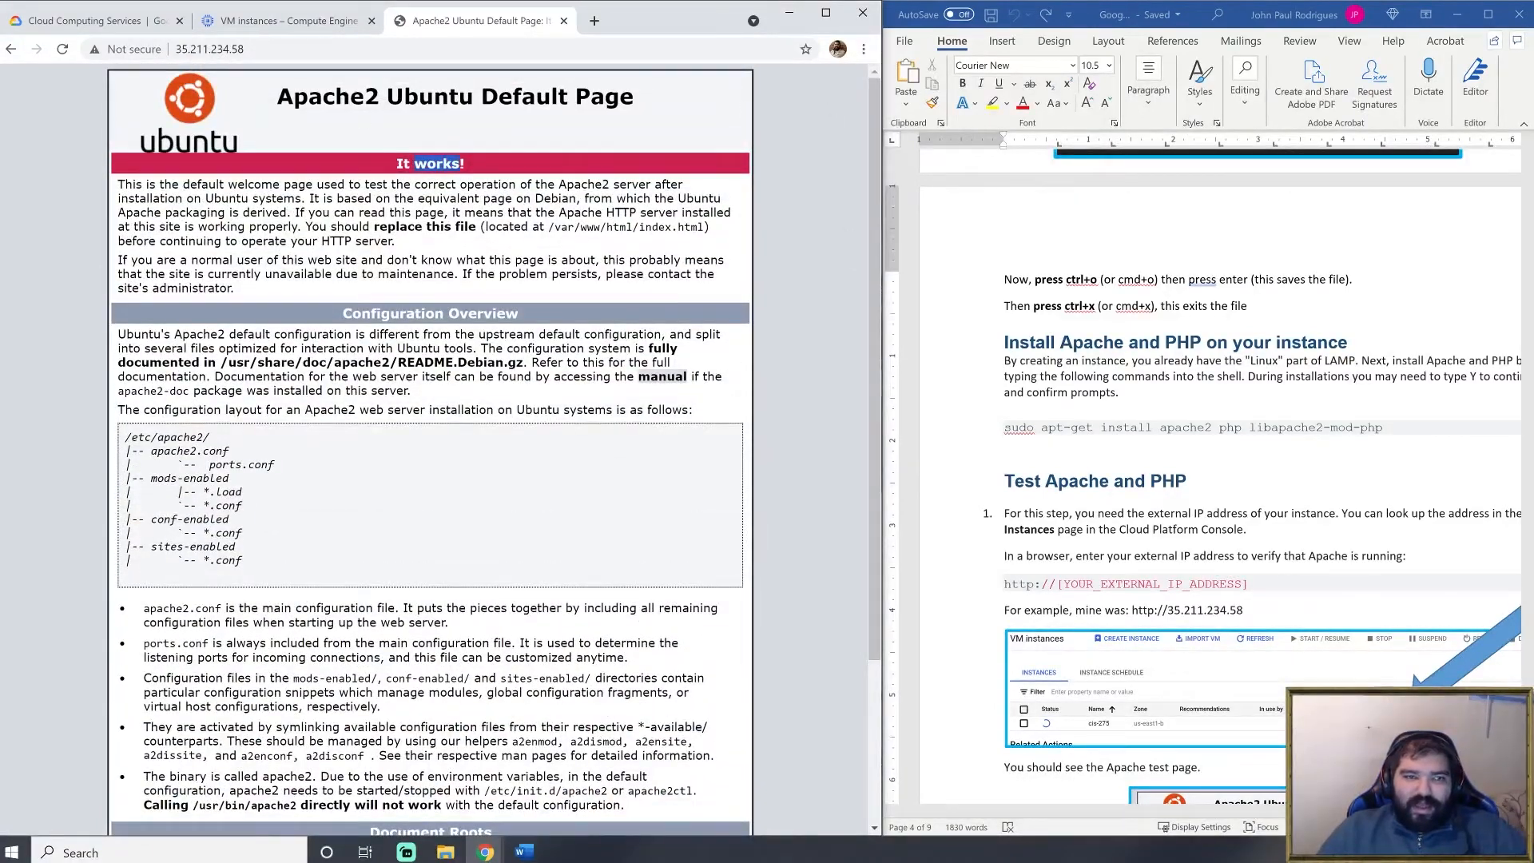
pyautogui.click(281, 30)
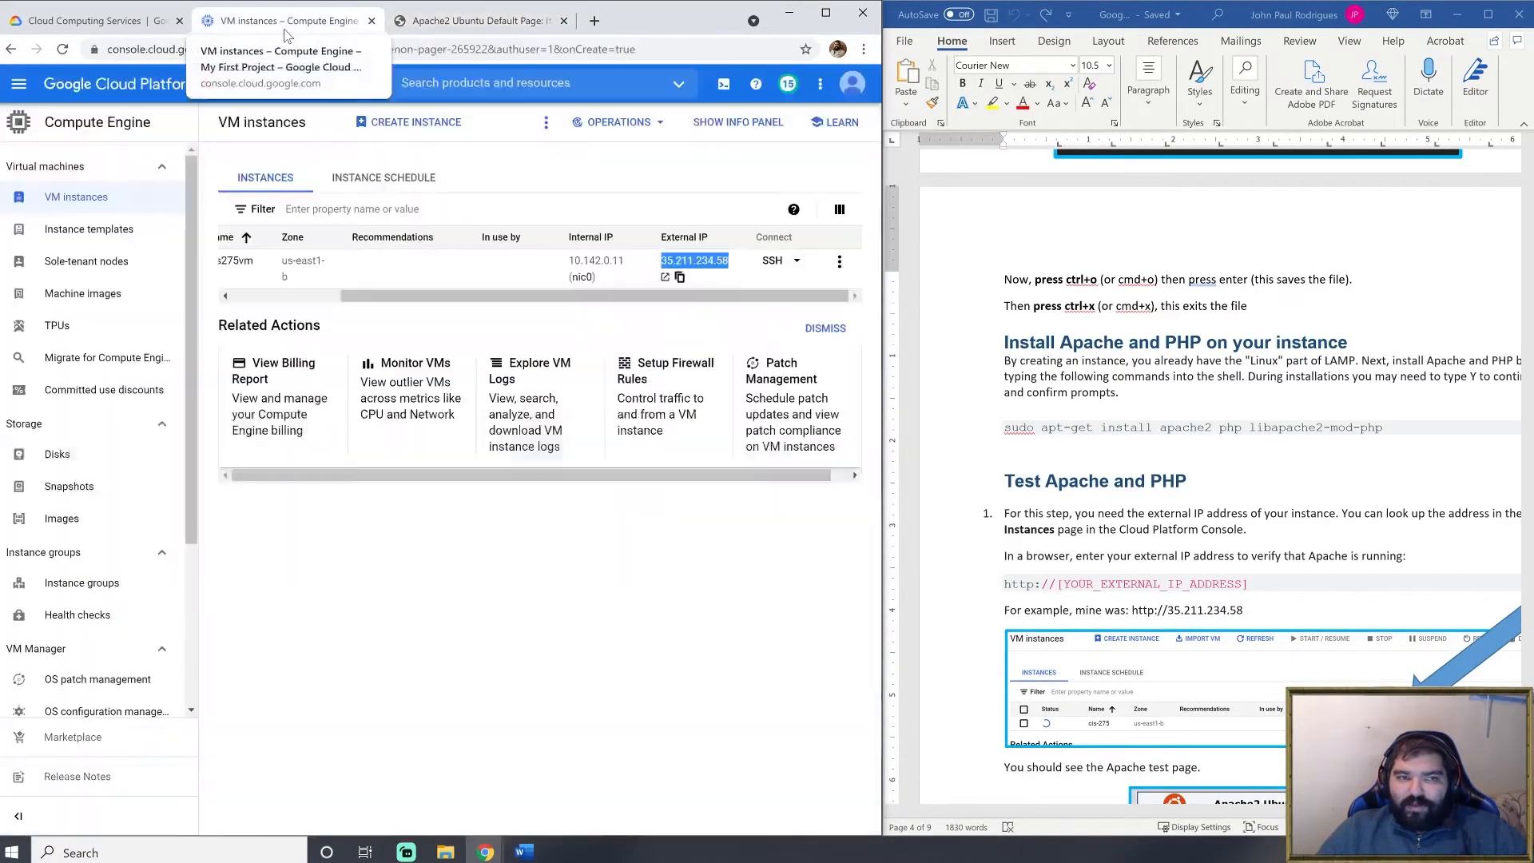
pyautogui.moveTo(456, 301)
pyautogui.mouseDown()
pyautogui.moveTo(324, 300)
pyautogui.moveTo(467, 303)
pyautogui.mouseUp()
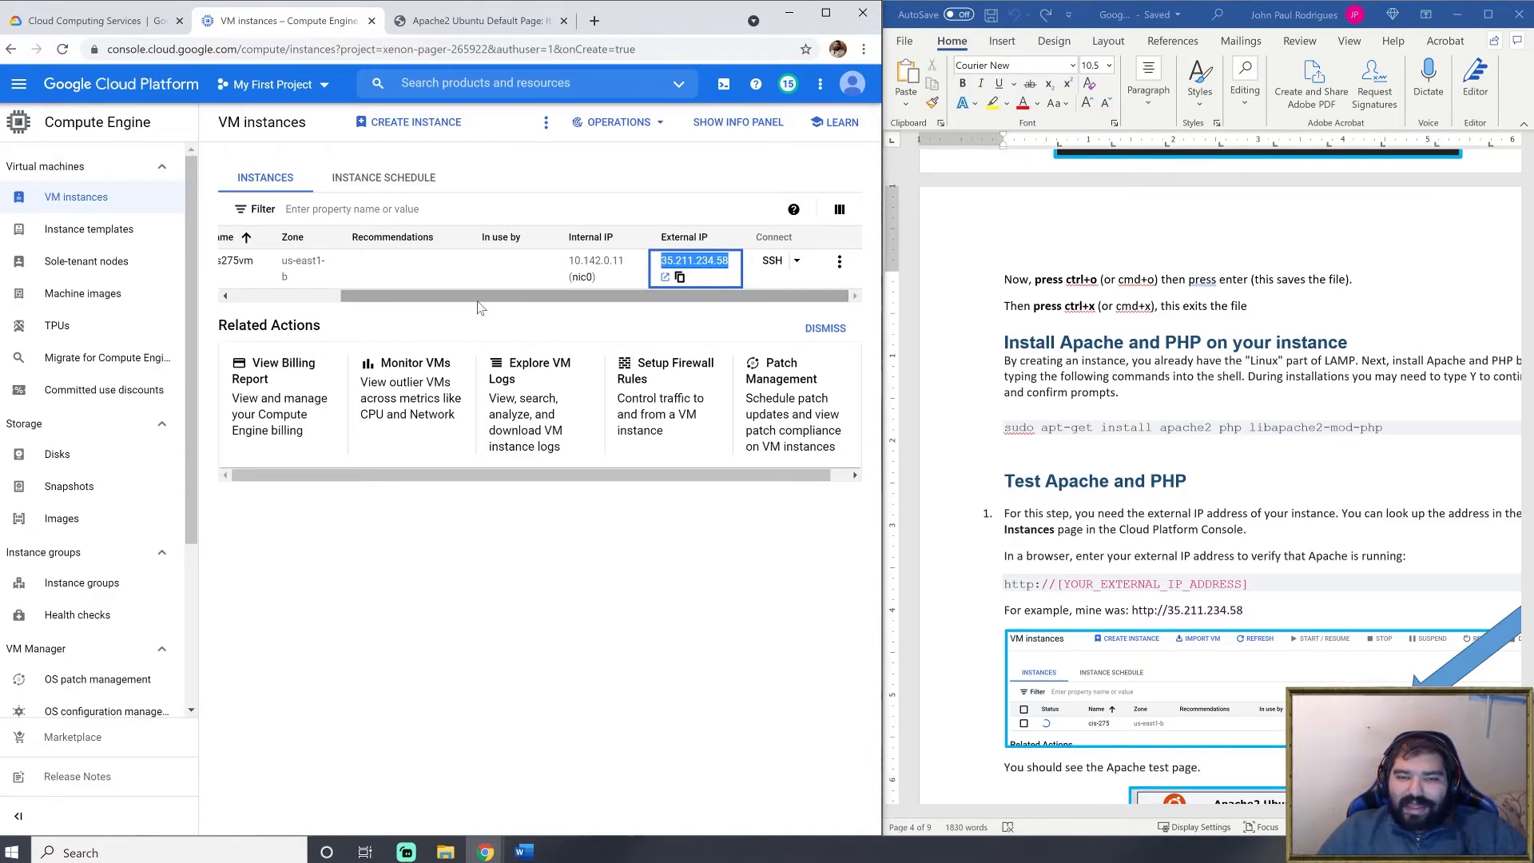
# - Select the tutorial's command that writes the PHP test file hey.php
pyautogui.click(1036, 584)
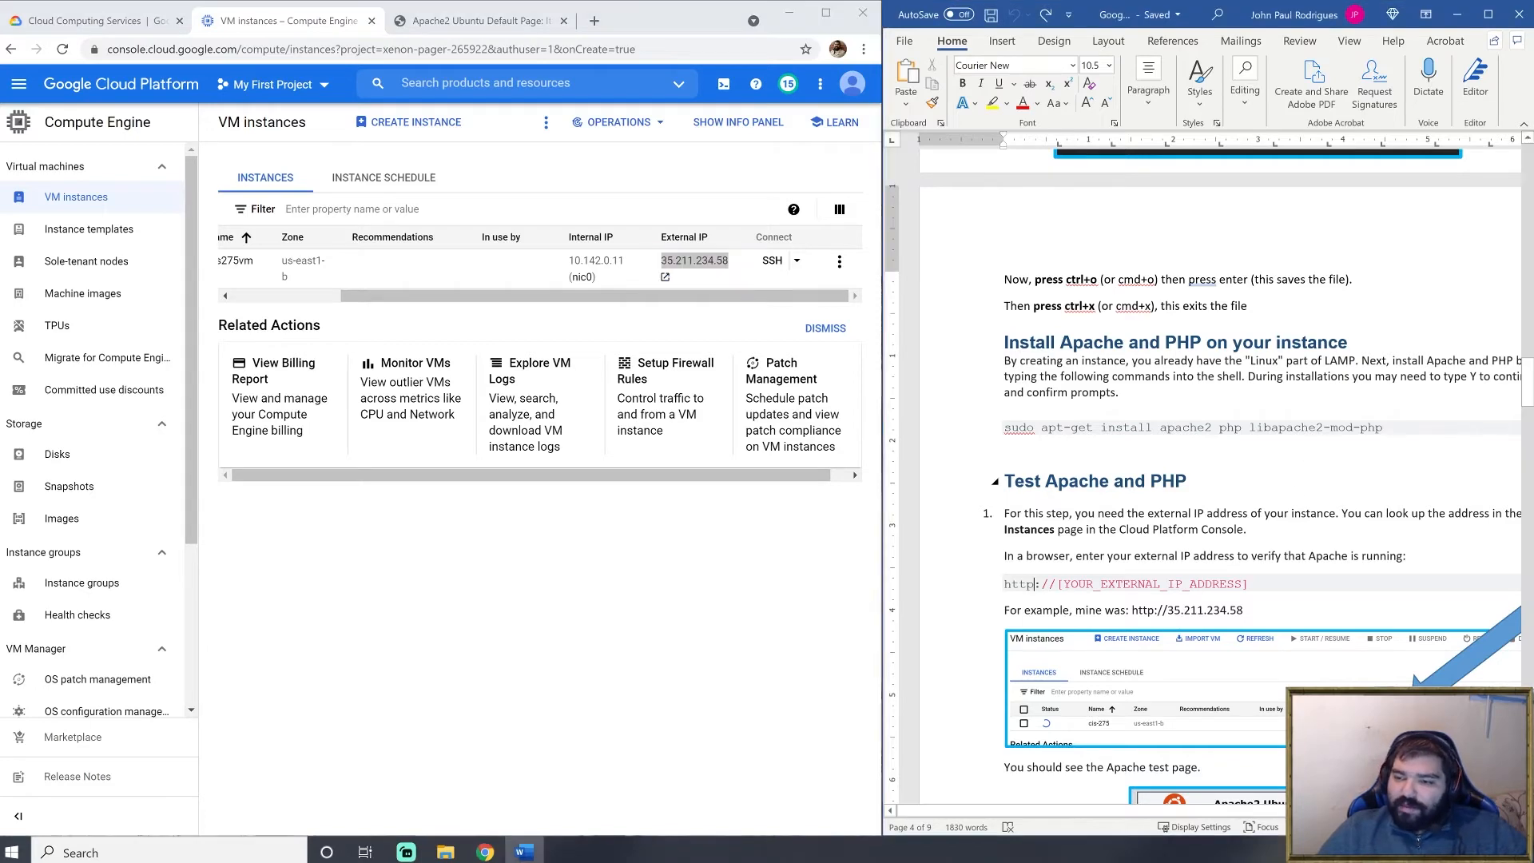
pyautogui.moveTo(1527, 373); pyautogui.dragTo(1527, 428)
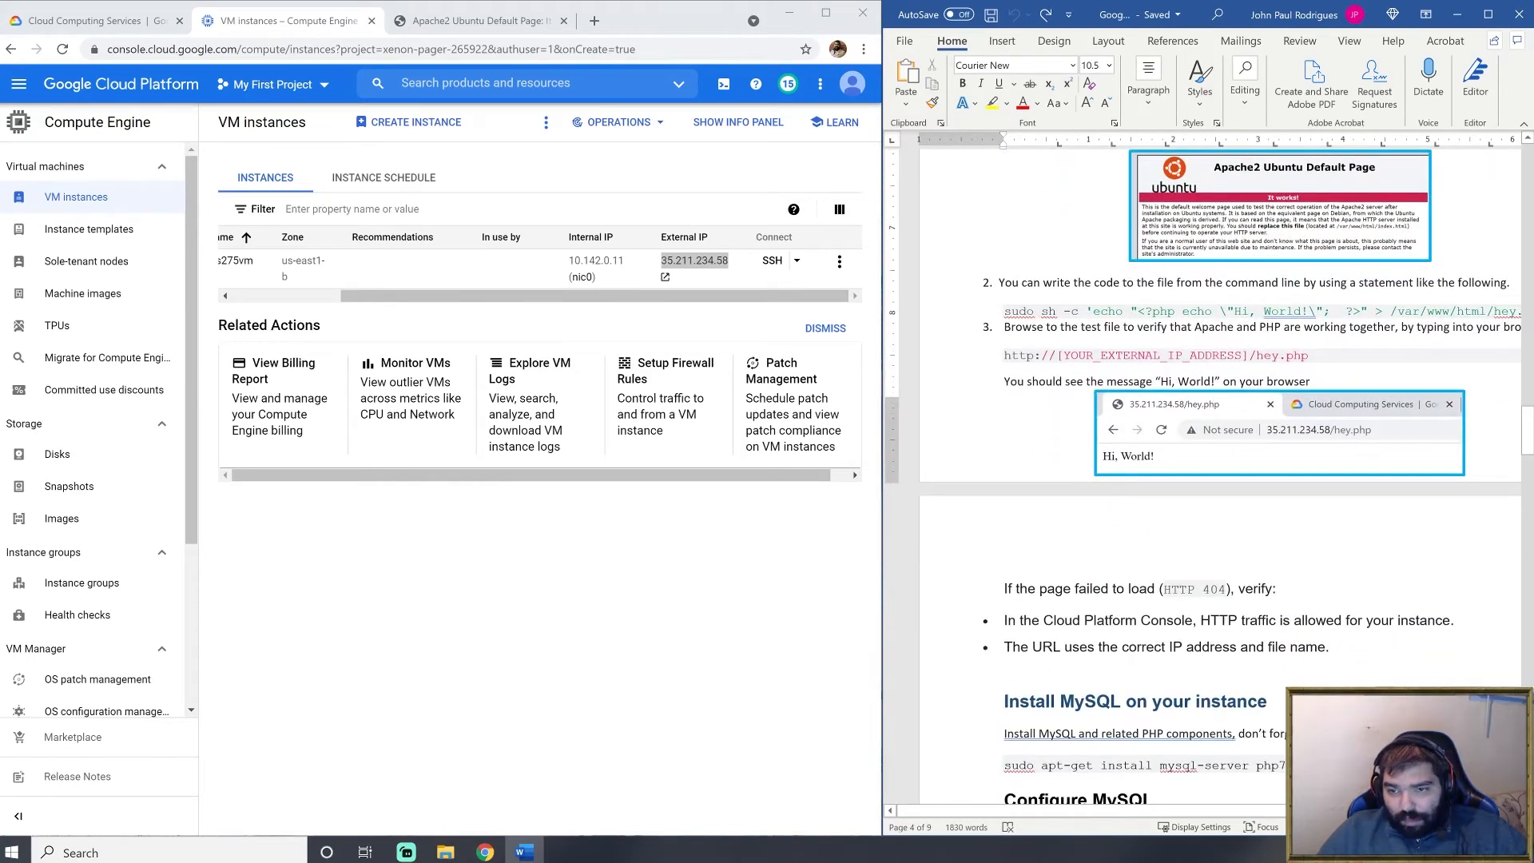
pyautogui.click(971, 312)
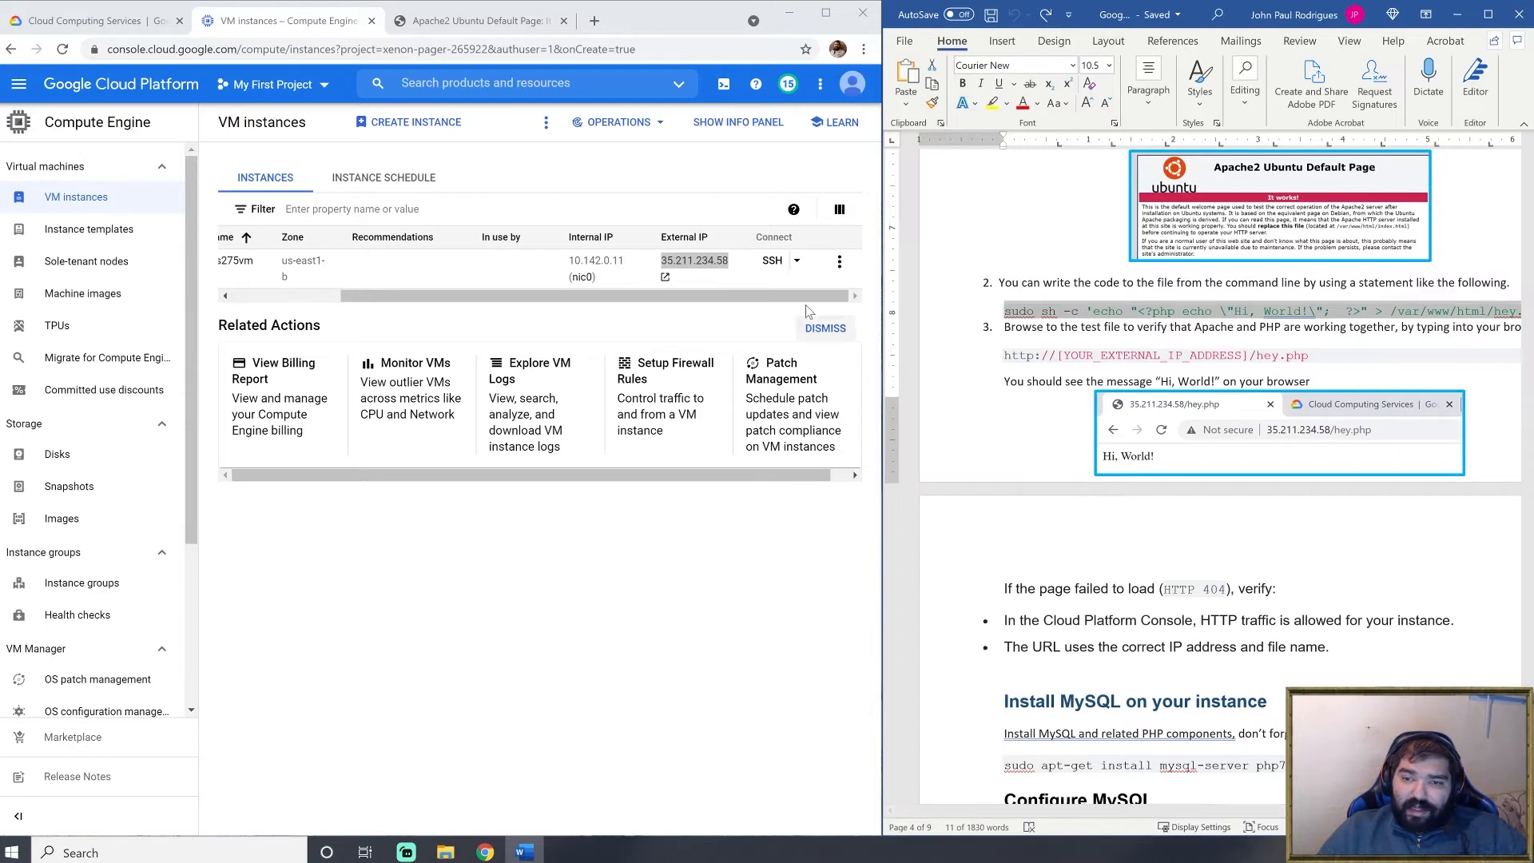
pyautogui.moveTo(807, 302)
pyautogui.mouseDown()
pyautogui.moveTo(703, 310)
pyautogui.moveTo(815, 302)
pyautogui.mouseUp()
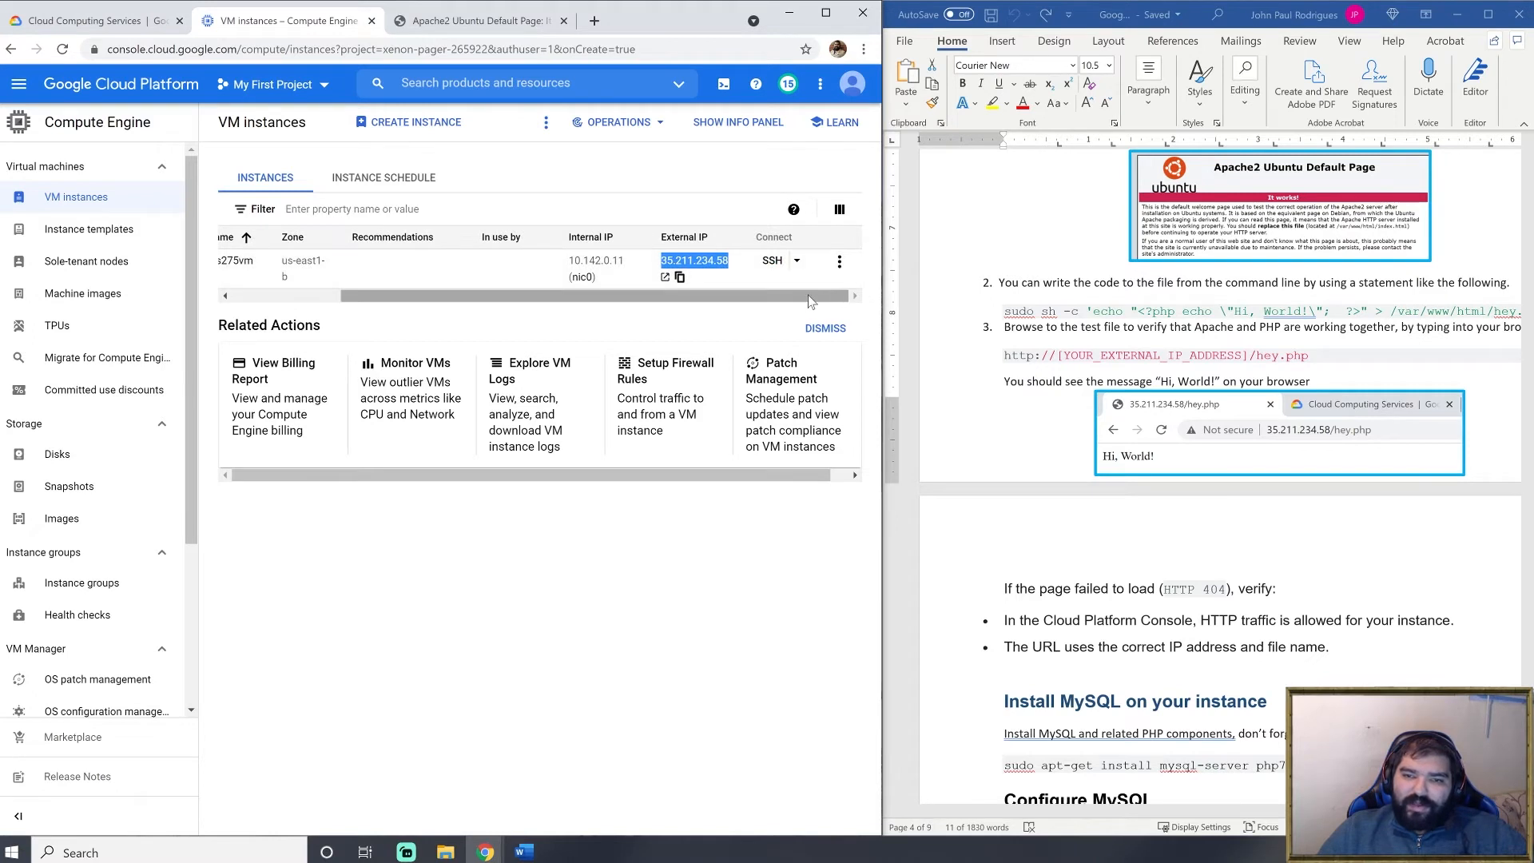
pyautogui.click(840, 264)
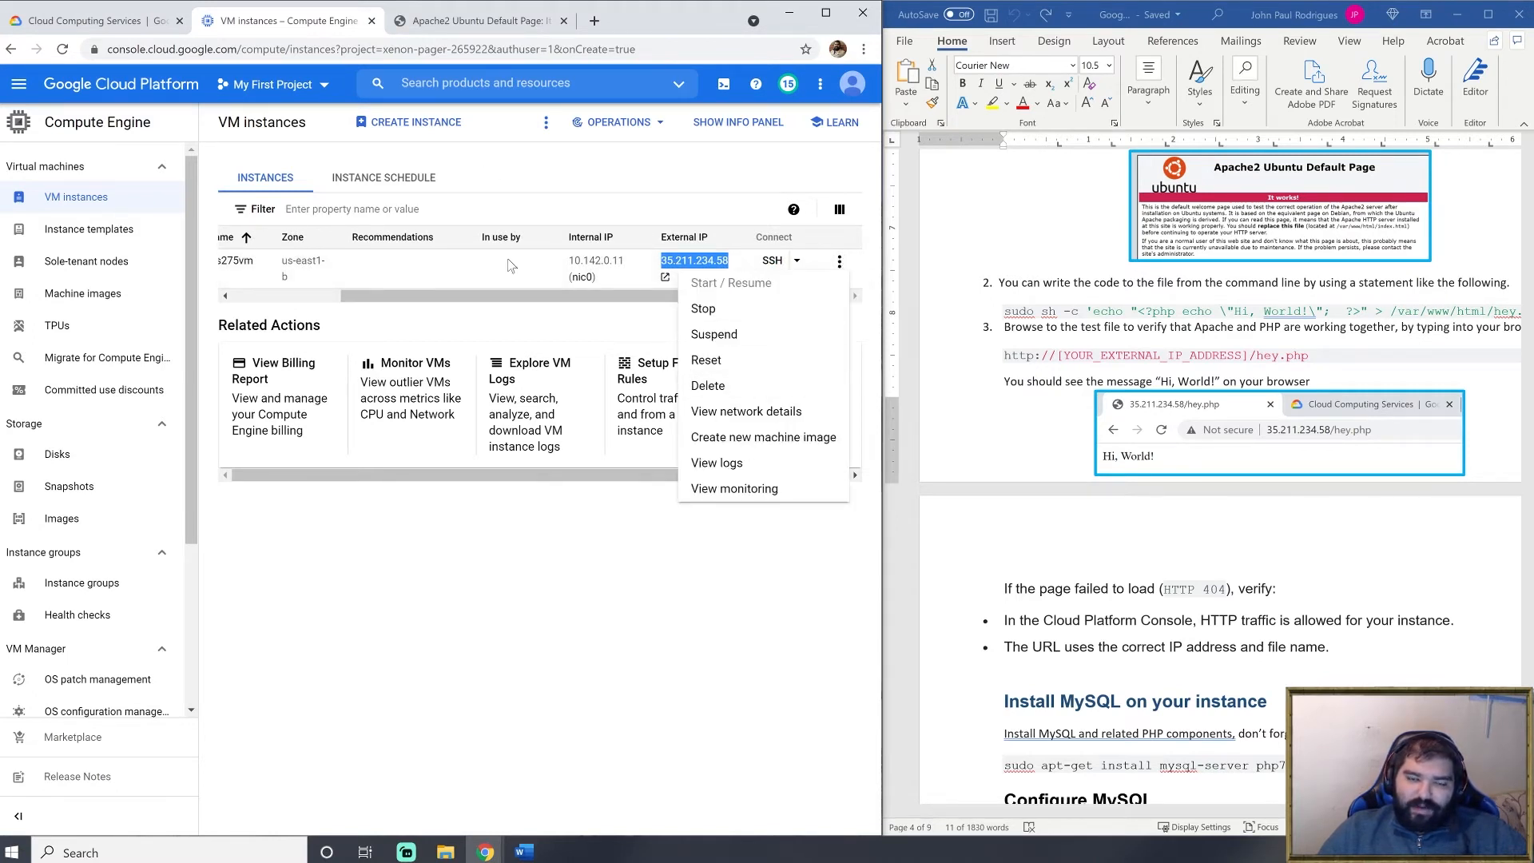
pyautogui.click(519, 301)
pyautogui.moveTo(526, 294); pyautogui.dragTo(633, 310)
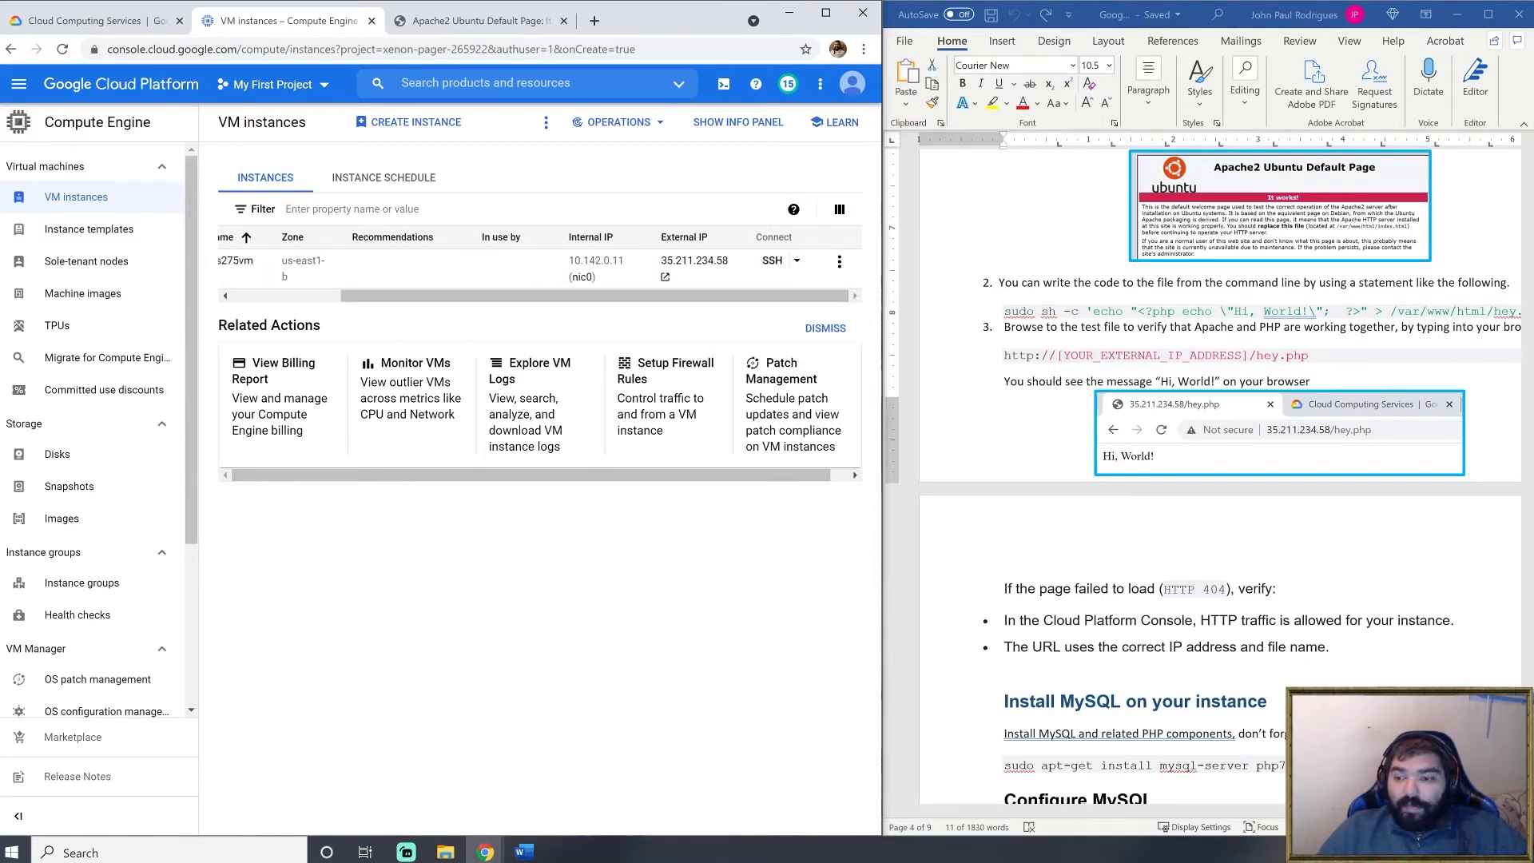
# - Create the PHP test file by running sudo sh -c 'echo "<?php echo \"Hi, World!\"; ?>" > /var/www/html/hey.php' in the SSH terminal
pyautogui.click(1124, 311)
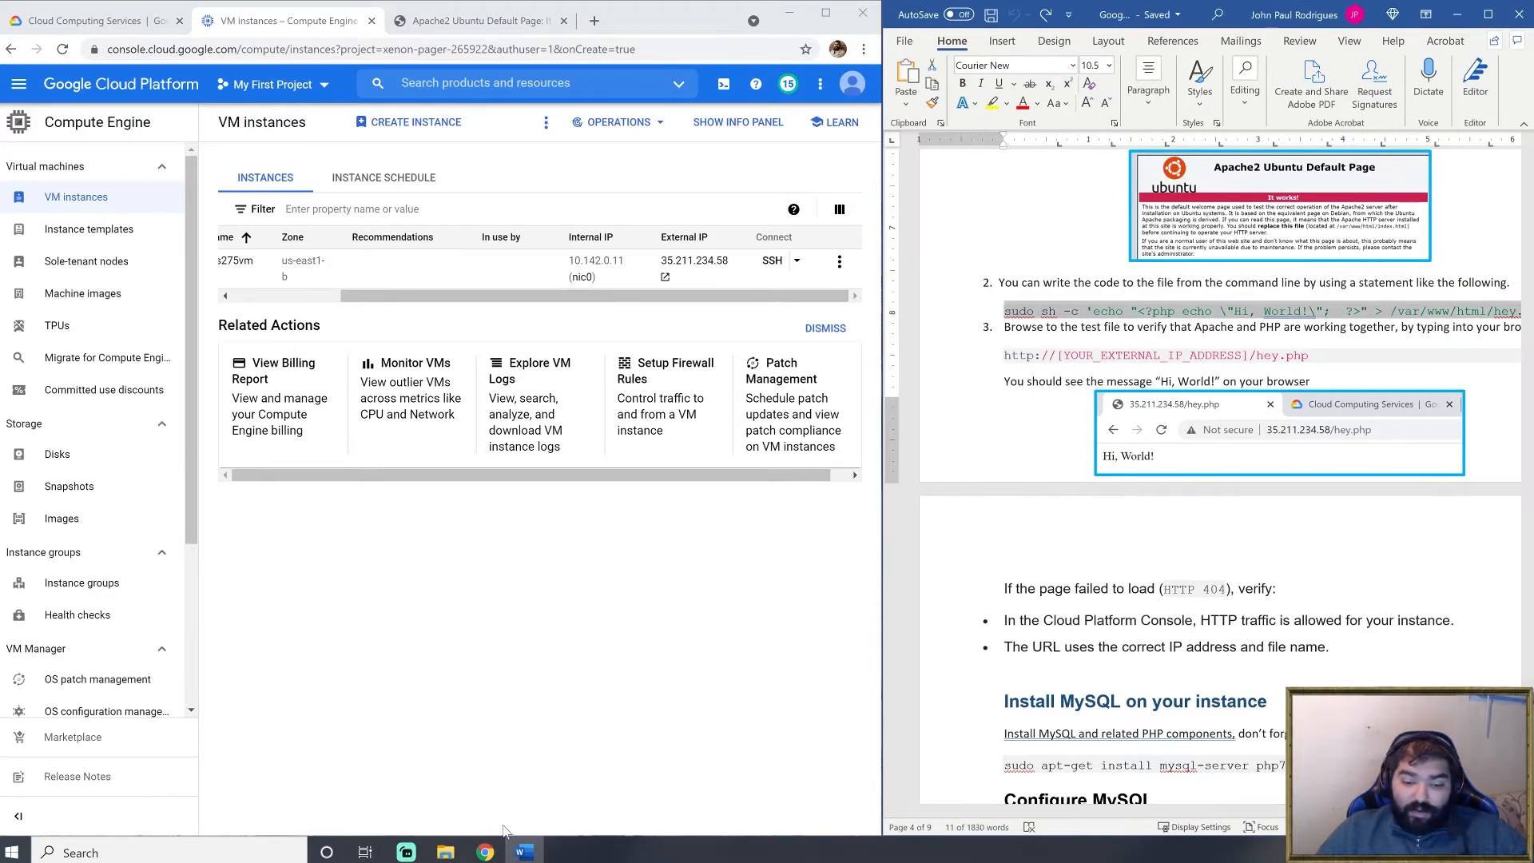
pyautogui.click(487, 850)
pyautogui.click(544, 777)
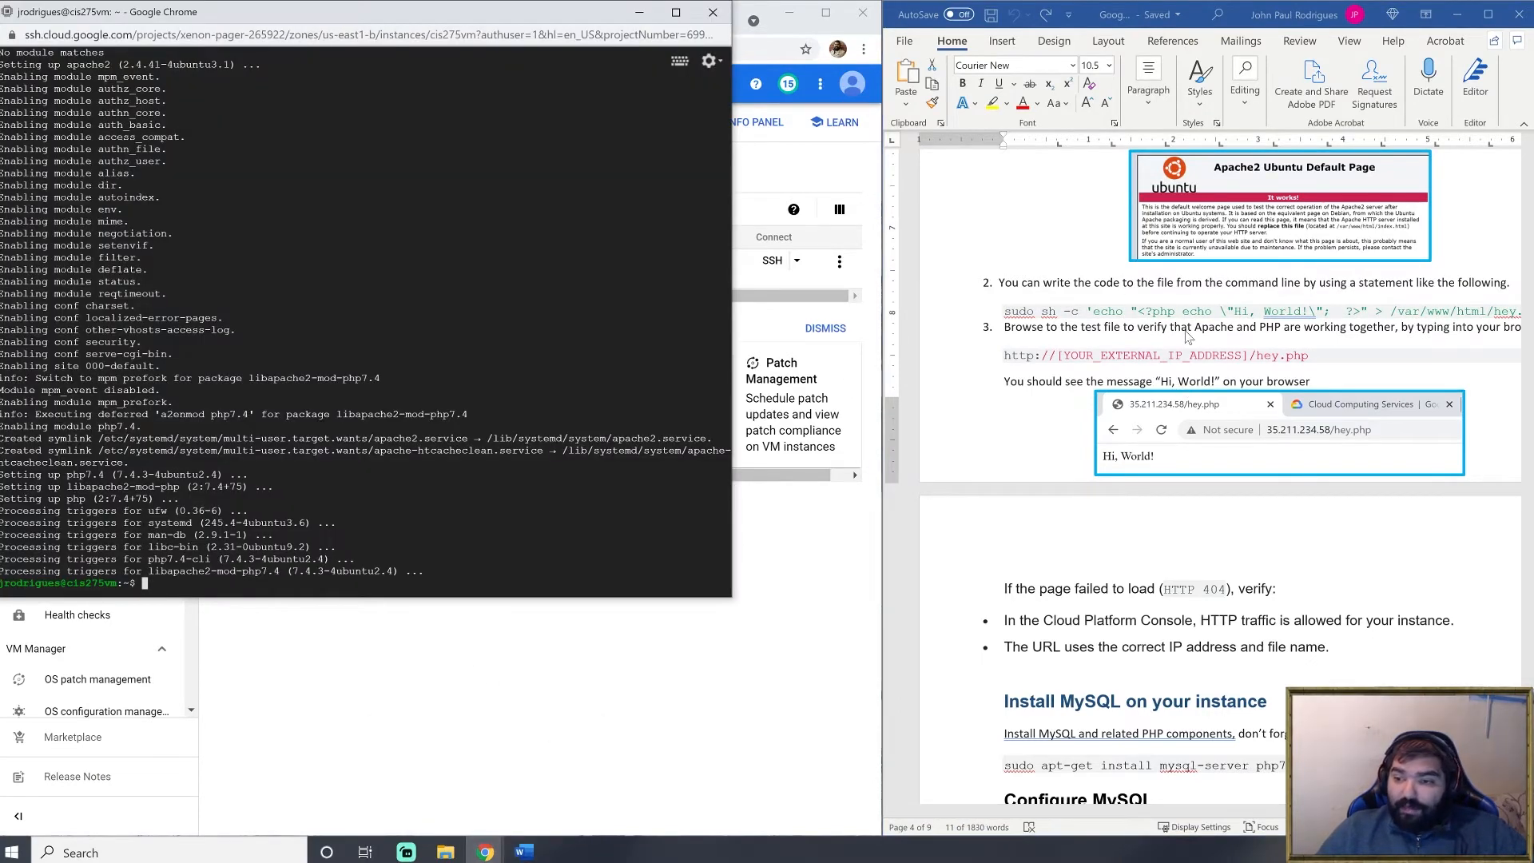
pyautogui.write('sudo sh -c \'echo "<?php echo \\"Hi, World!\\";  ?>" > /var/www/html/hey.php\'')
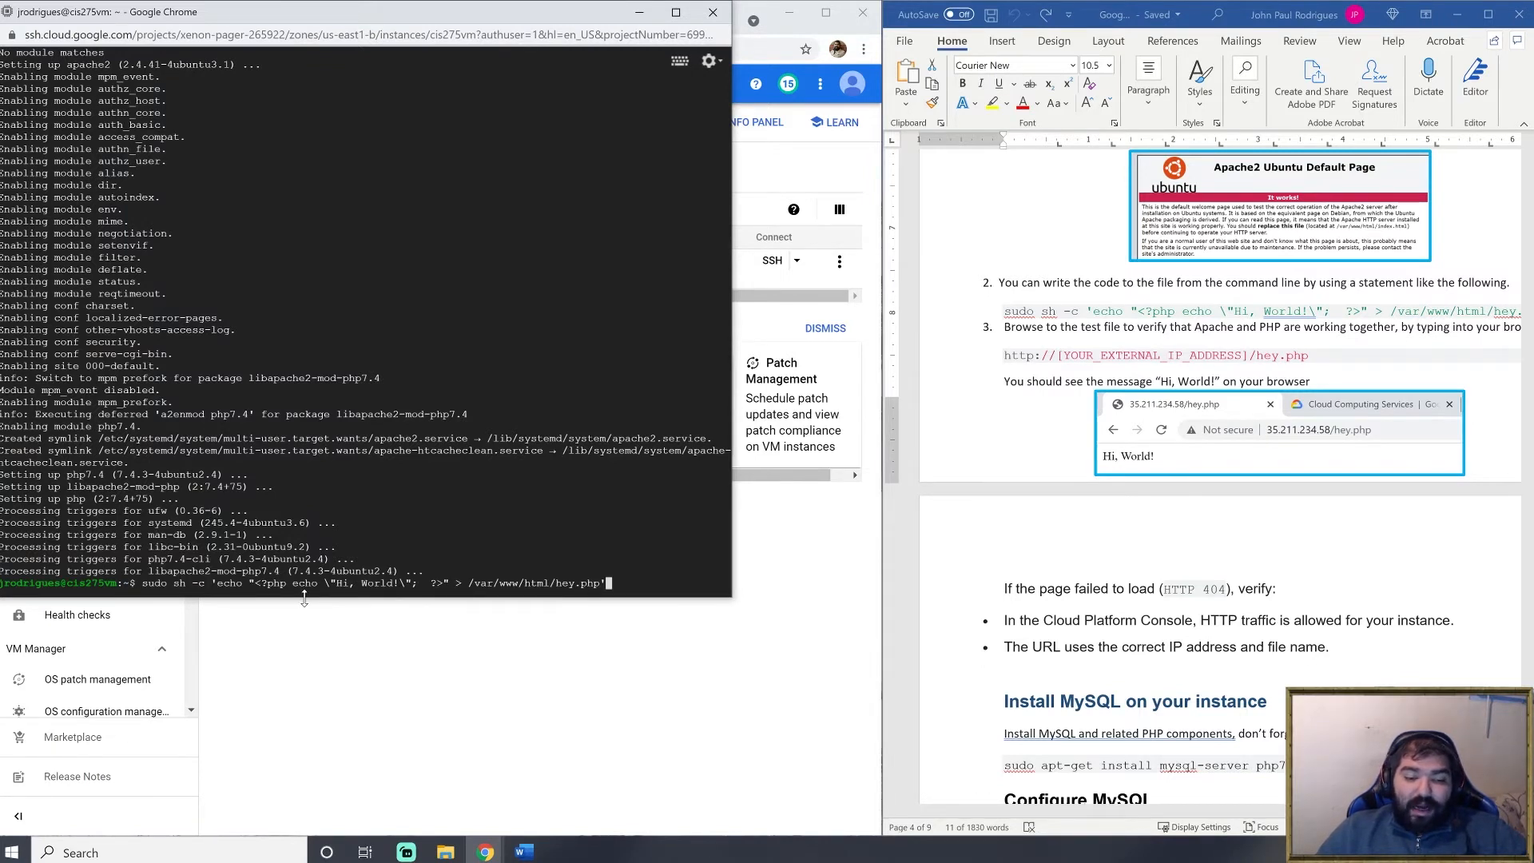
pyautogui.press('Return')
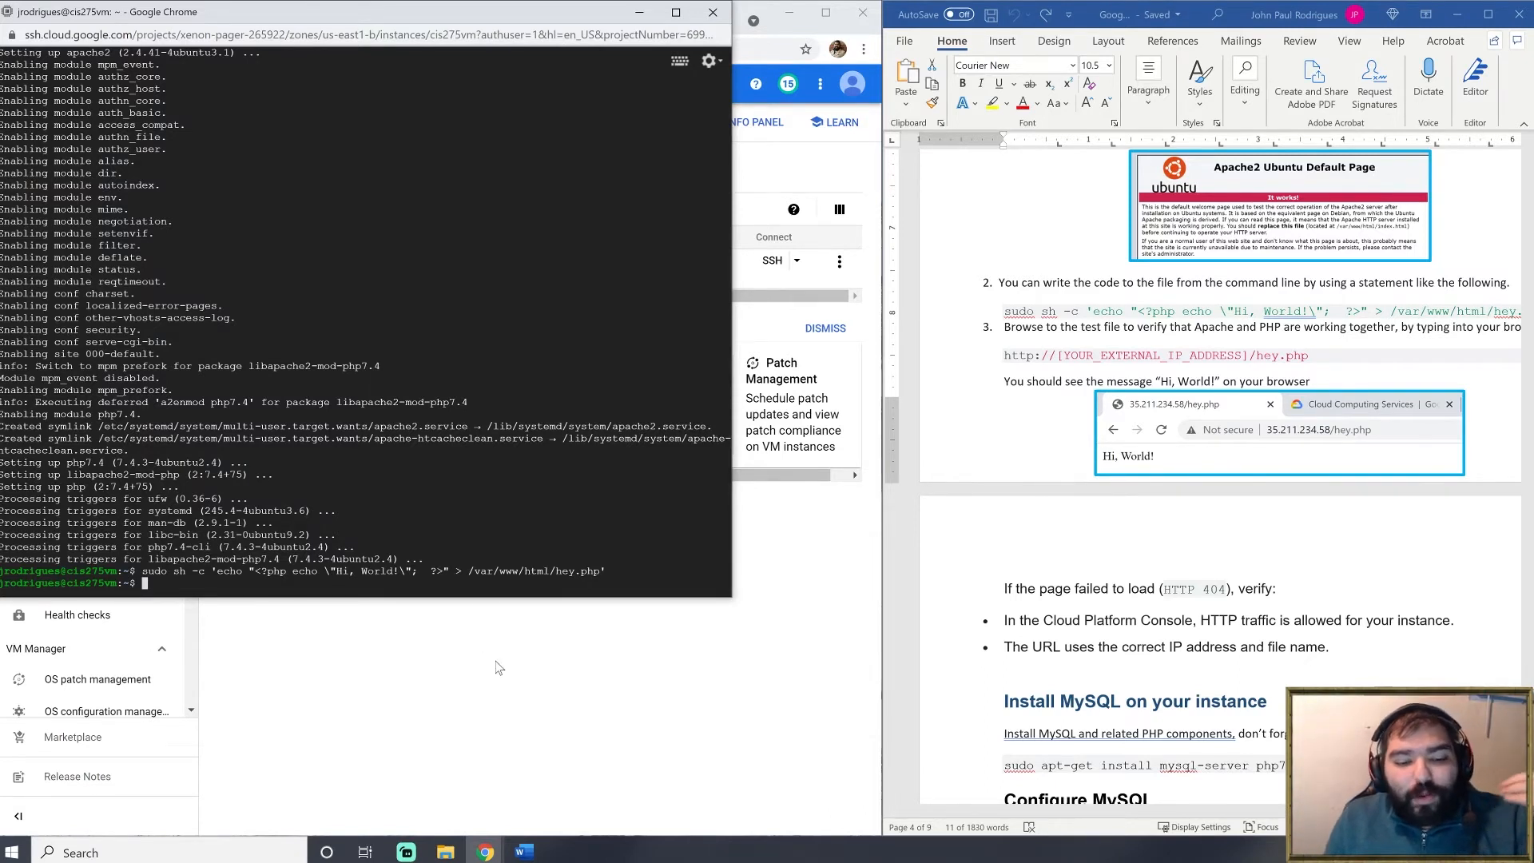
# - Return to the Apache test page's browser window and open 35.211.234.58/hey.php to test the PHP file
pyautogui.moveTo(487, 851)
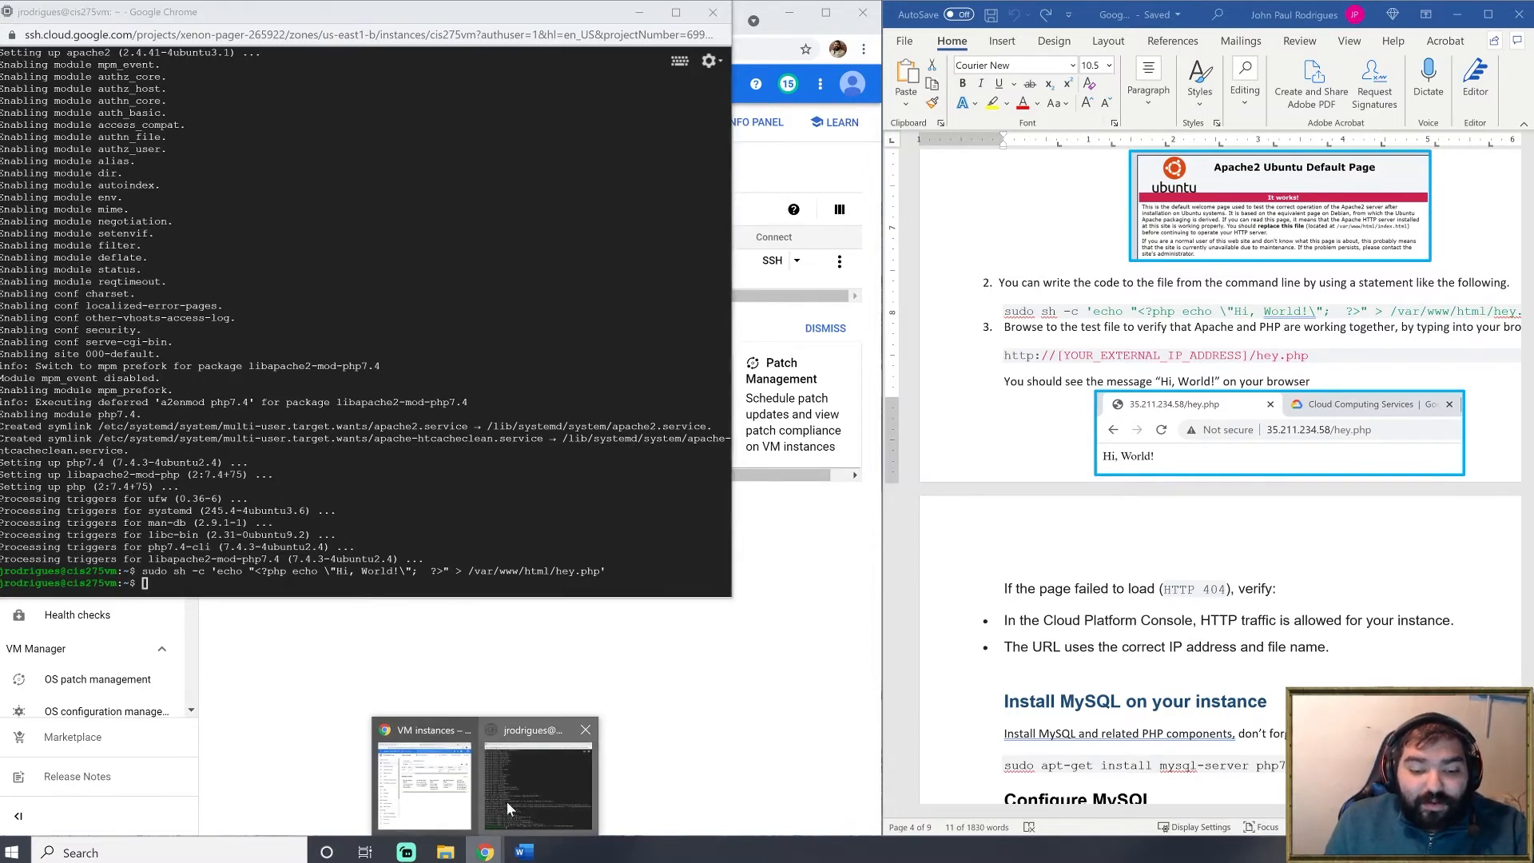
pyautogui.click(436, 778)
pyautogui.click(500, 19)
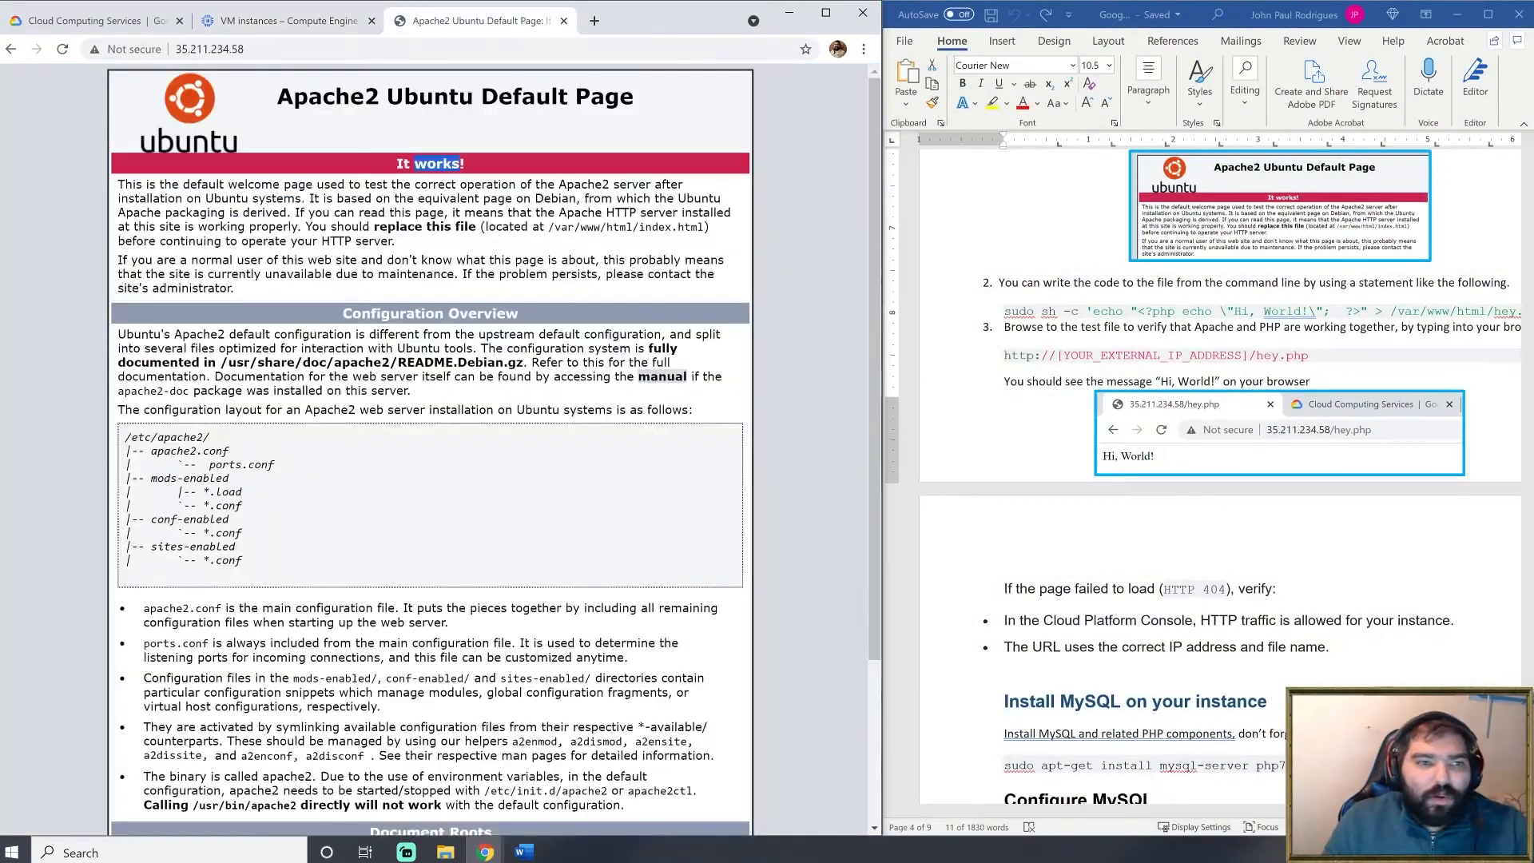
pyautogui.click(193, 49)
pyautogui.moveTo(174, 50); pyautogui.dragTo(110, 51)
pyautogui.click(246, 50)
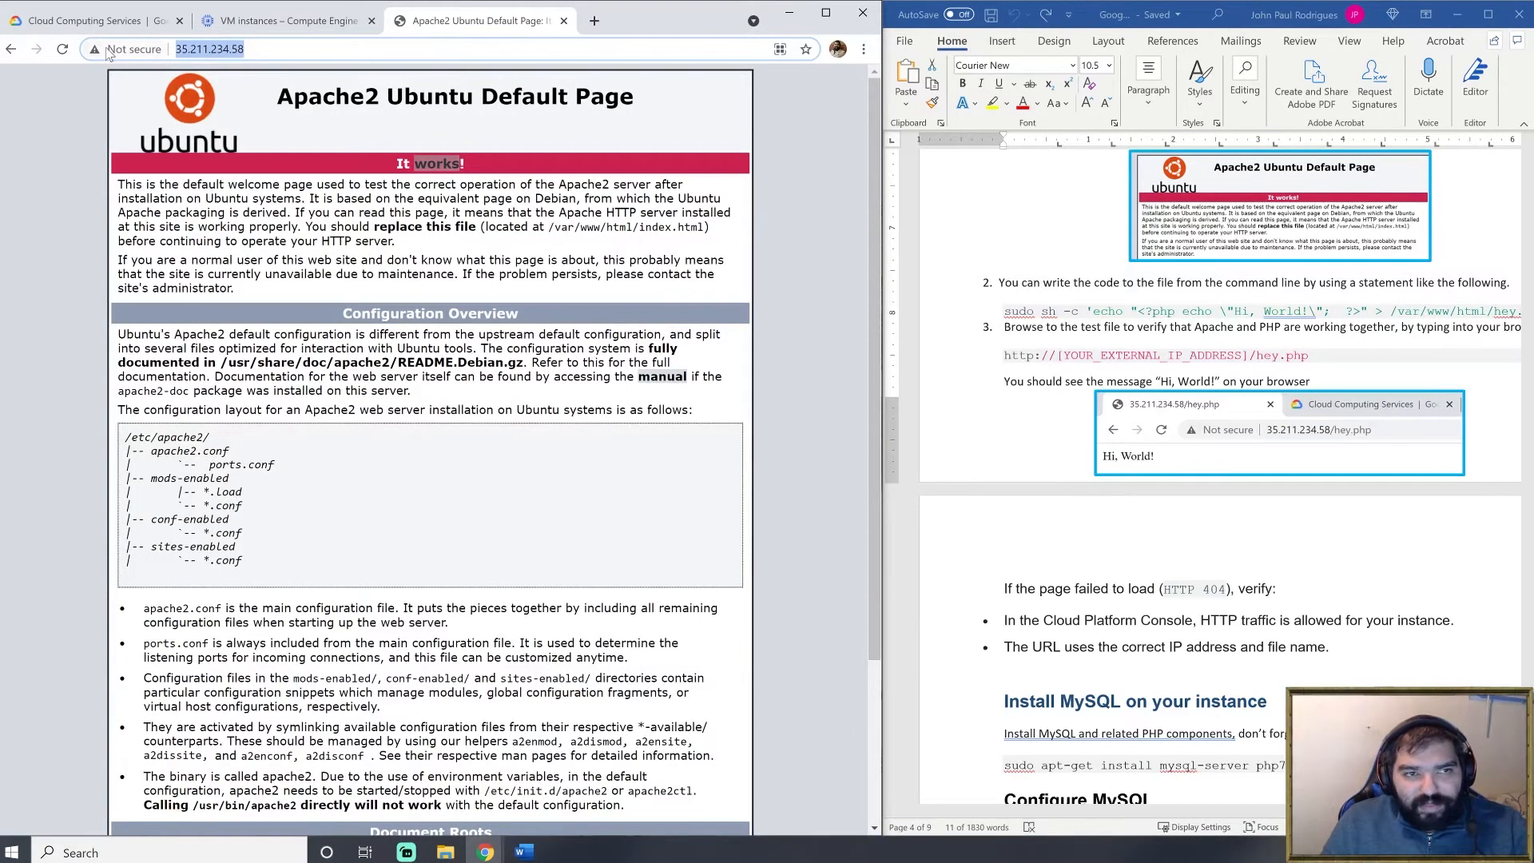
pyautogui.click(246, 50)
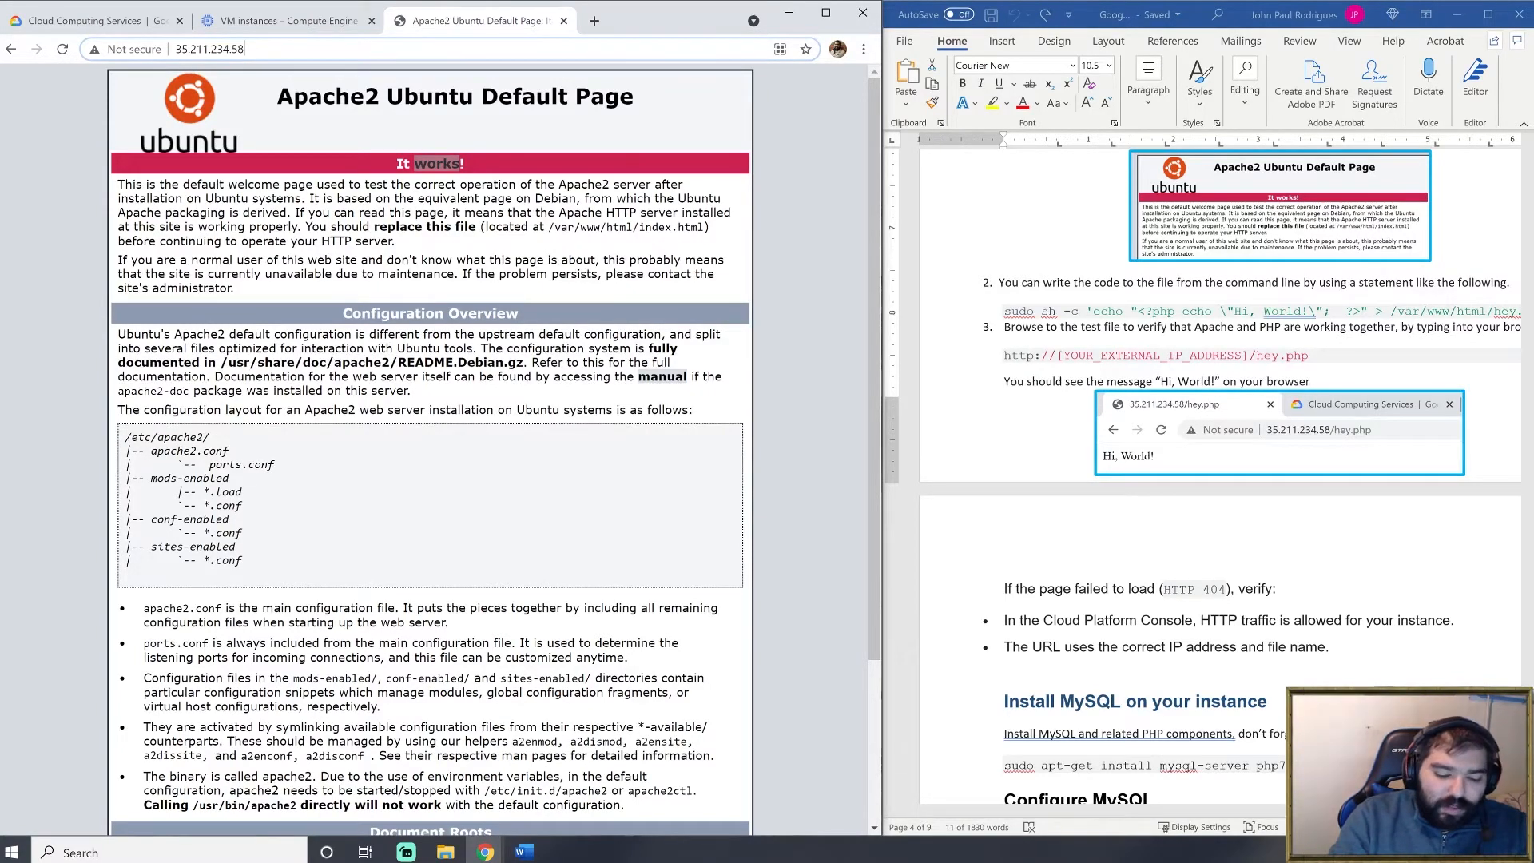
pyautogui.click(244, 49)
pyautogui.write('/')
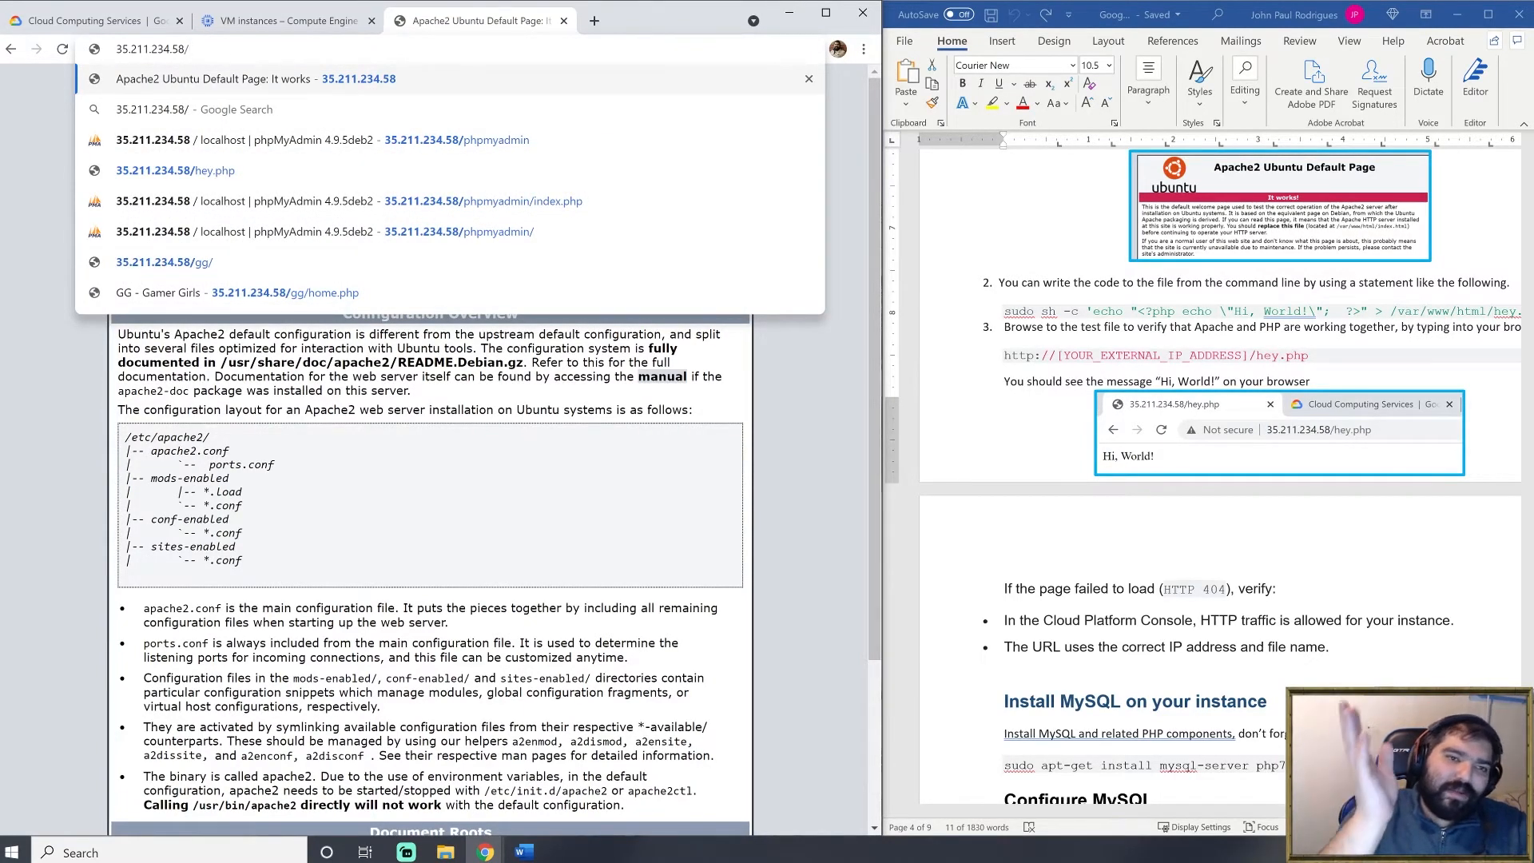
pyautogui.write('hey.')
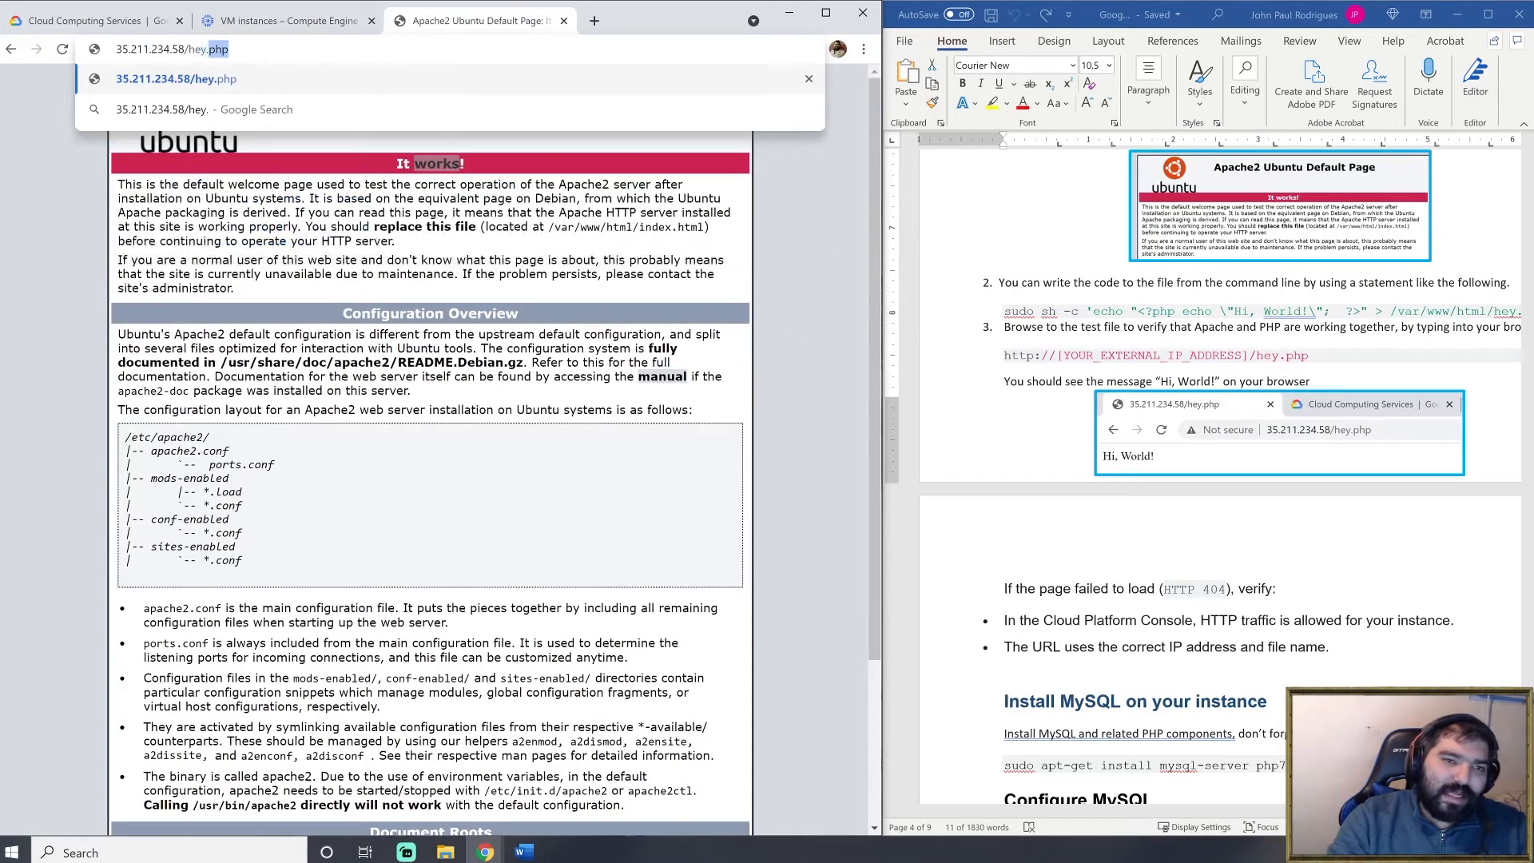
pyautogui.write('php')
pyautogui.press('Return')
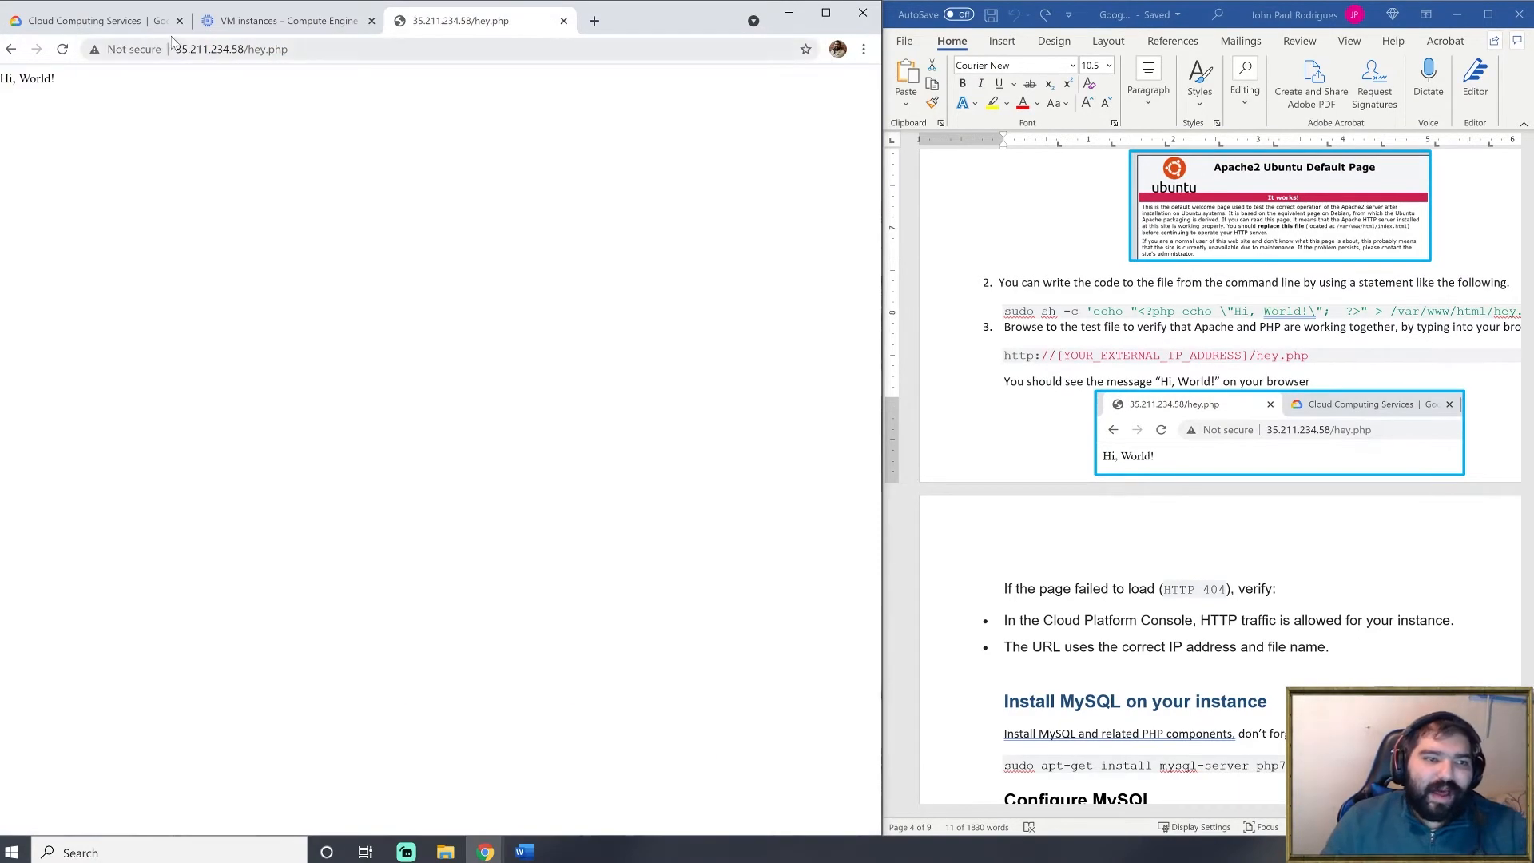
# - Check the text output of the hey.php page and minimize the browser window to get back to the SSH terminal
pyautogui.moveTo(1, 78); pyautogui.dragTo(57, 80)
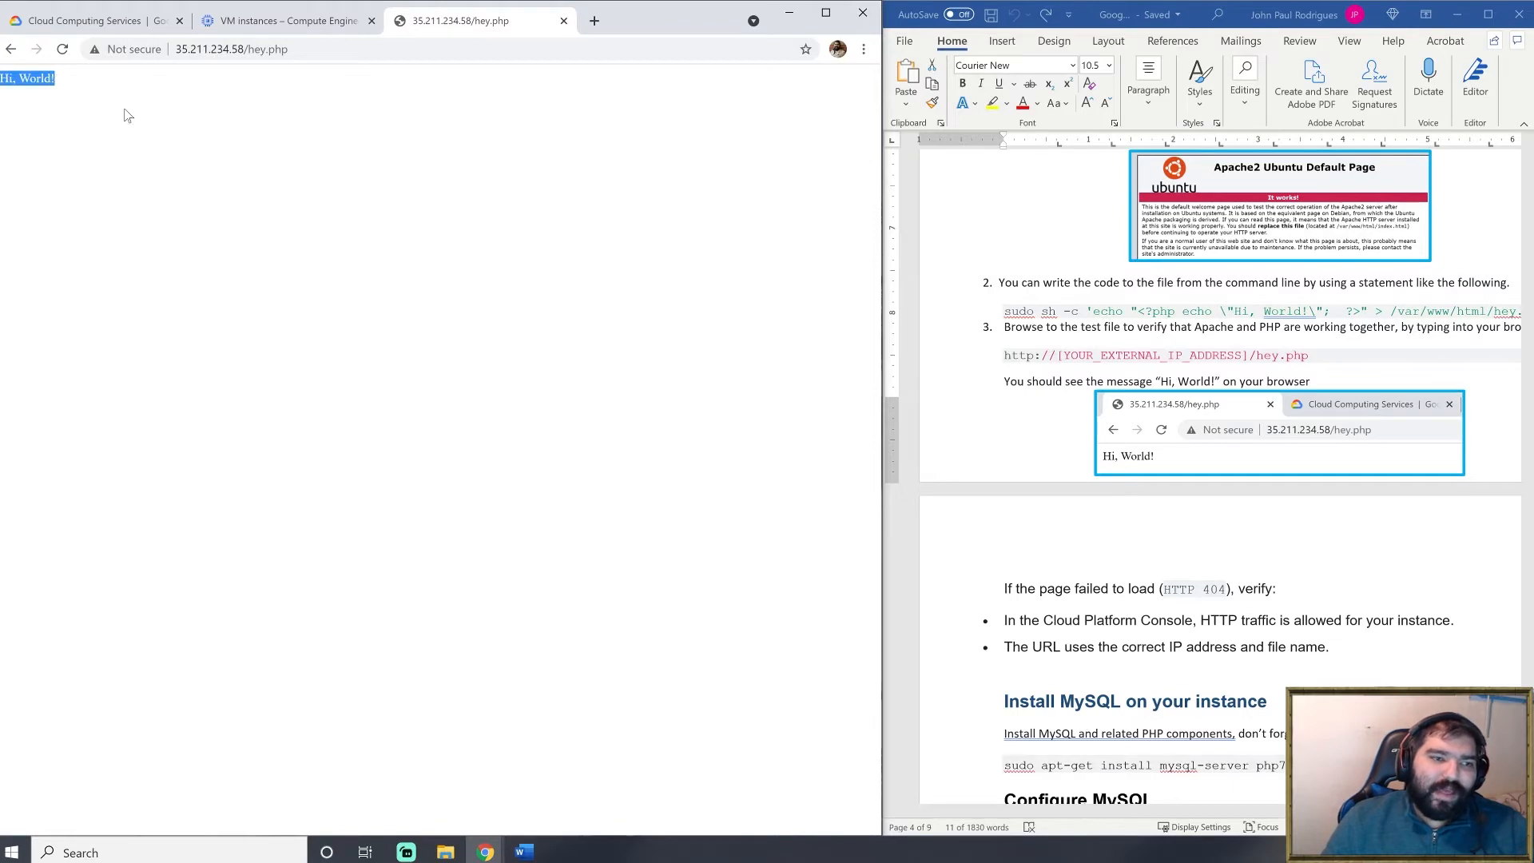
pyautogui.click(115, 93)
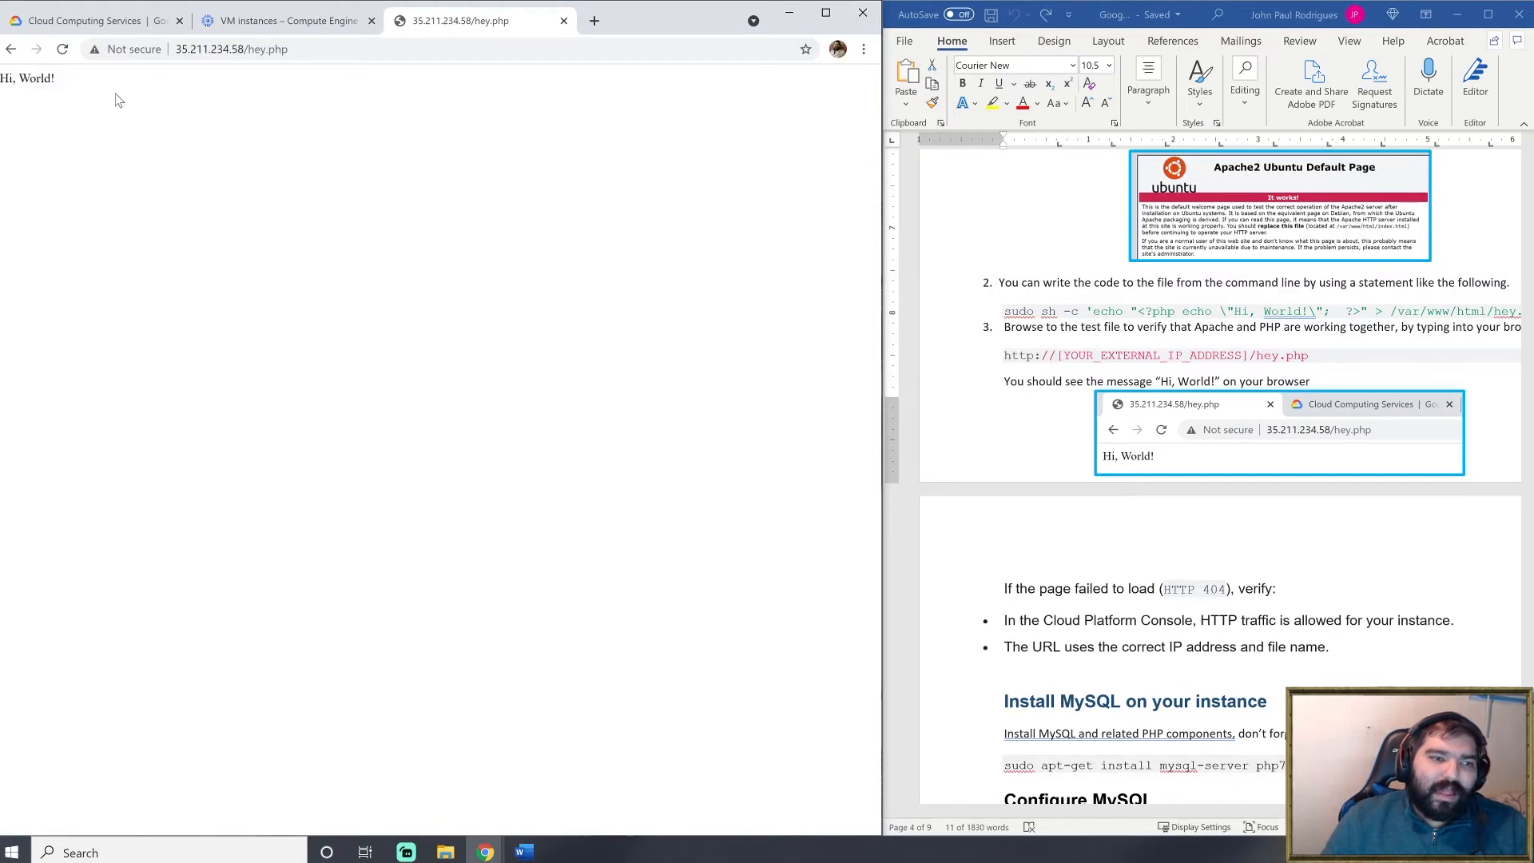
pyautogui.click(788, 12)
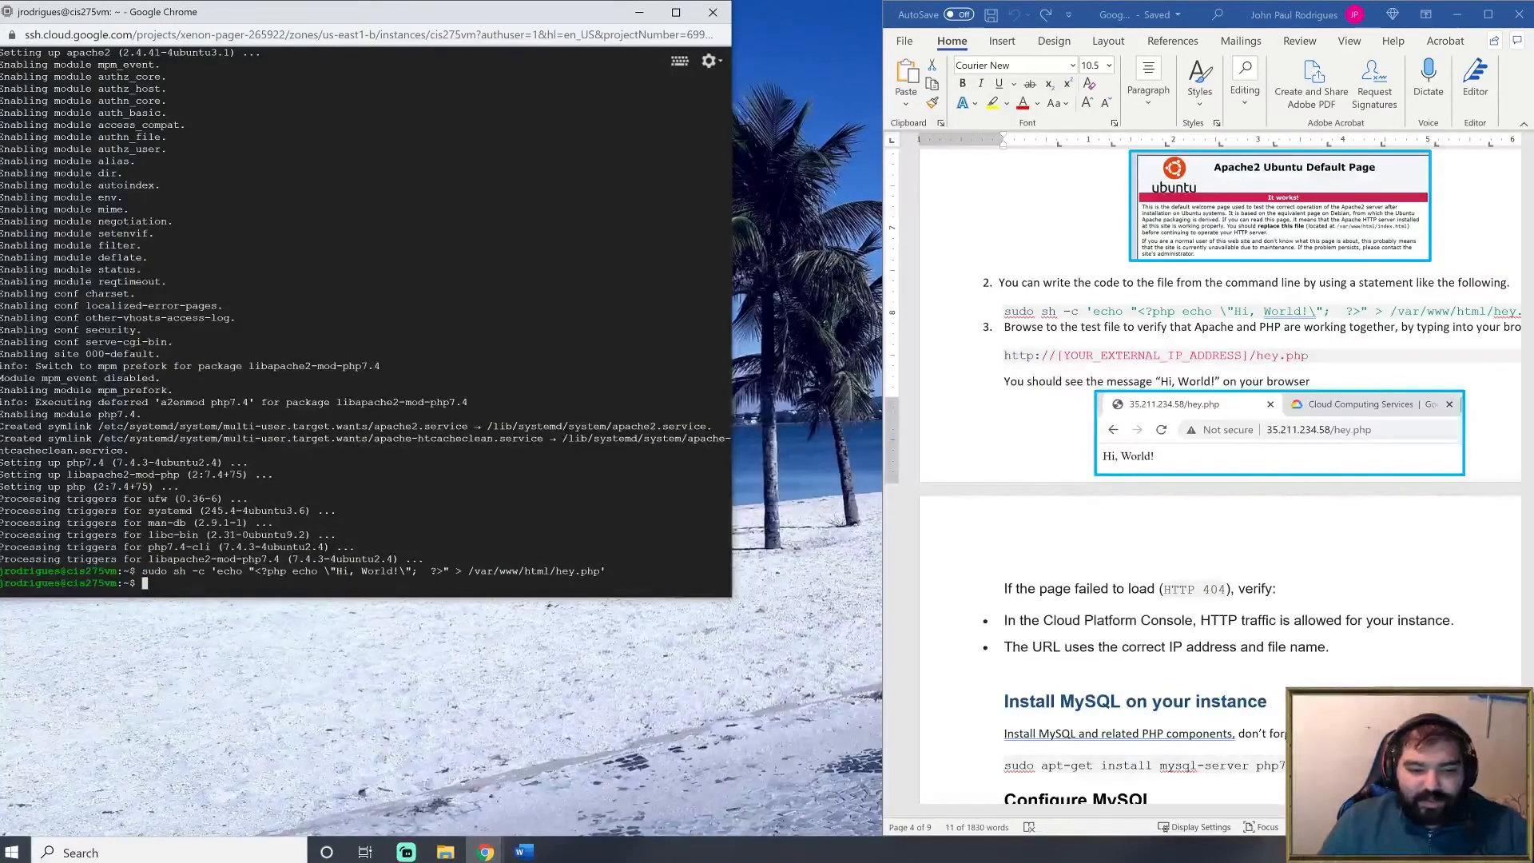
# - Go to the tutorial's Install MySQL on your instance section and select its apt-get install command
pyautogui.click(1153, 435)
pyautogui.scroll(-3, 1208, 477)
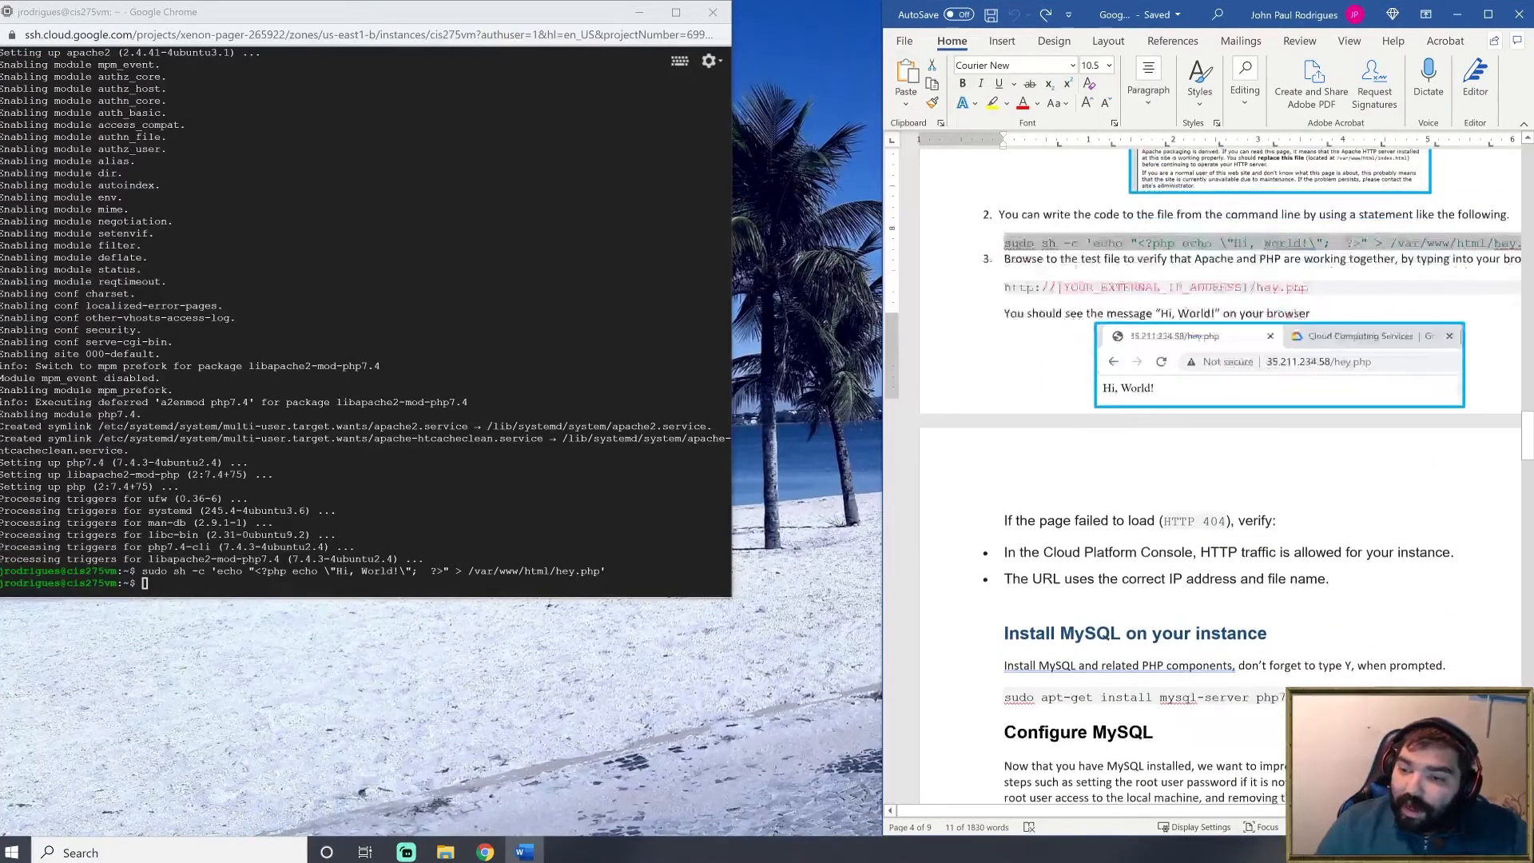
pyautogui.moveTo(1526, 440); pyautogui.dragTo(1528, 461)
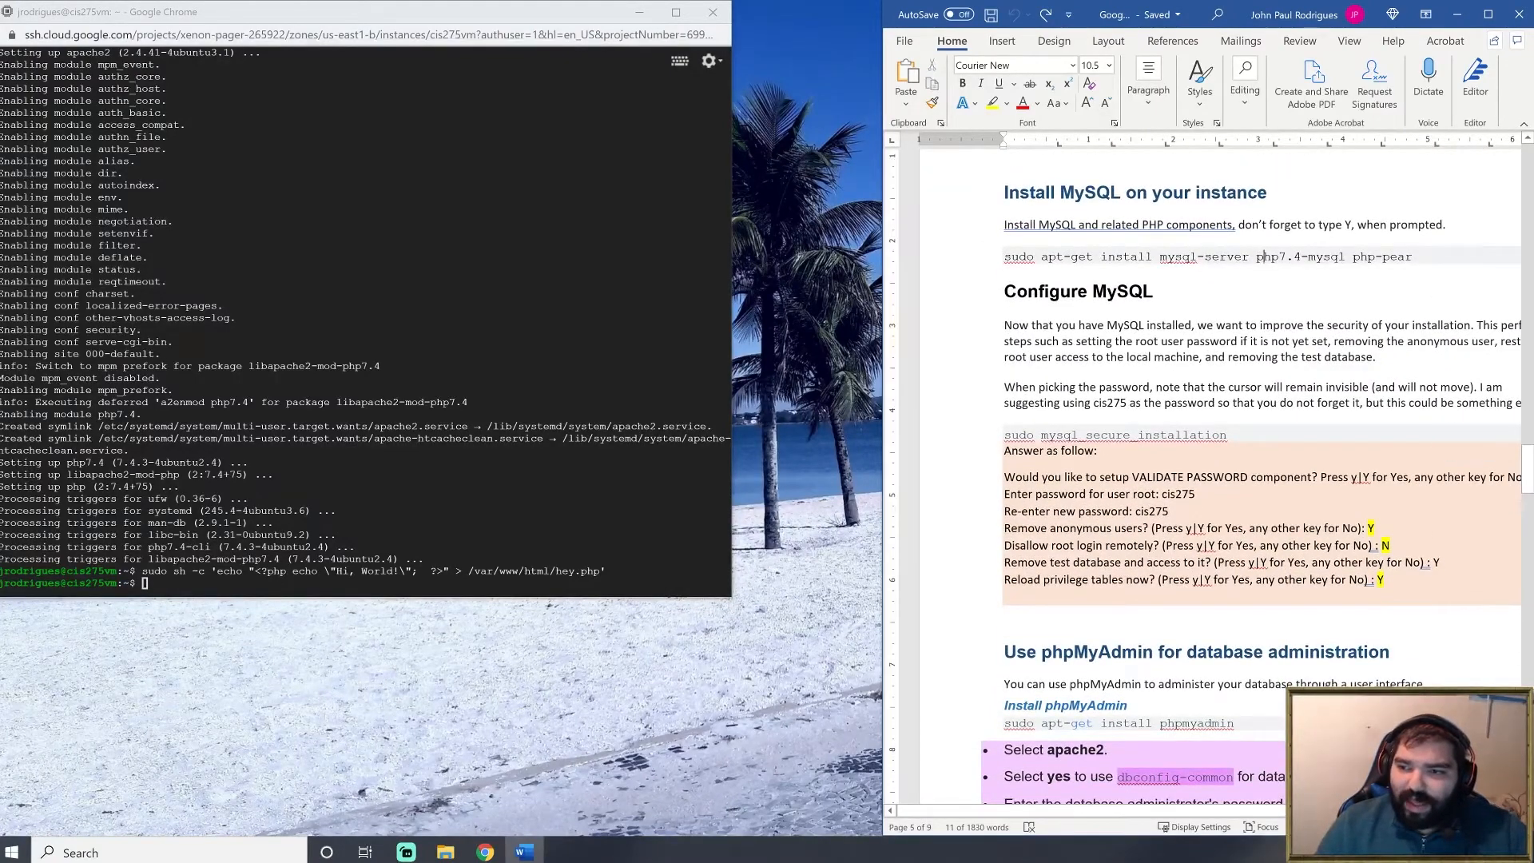
pyautogui.moveTo(1430, 257); pyautogui.dragTo(1004, 257)
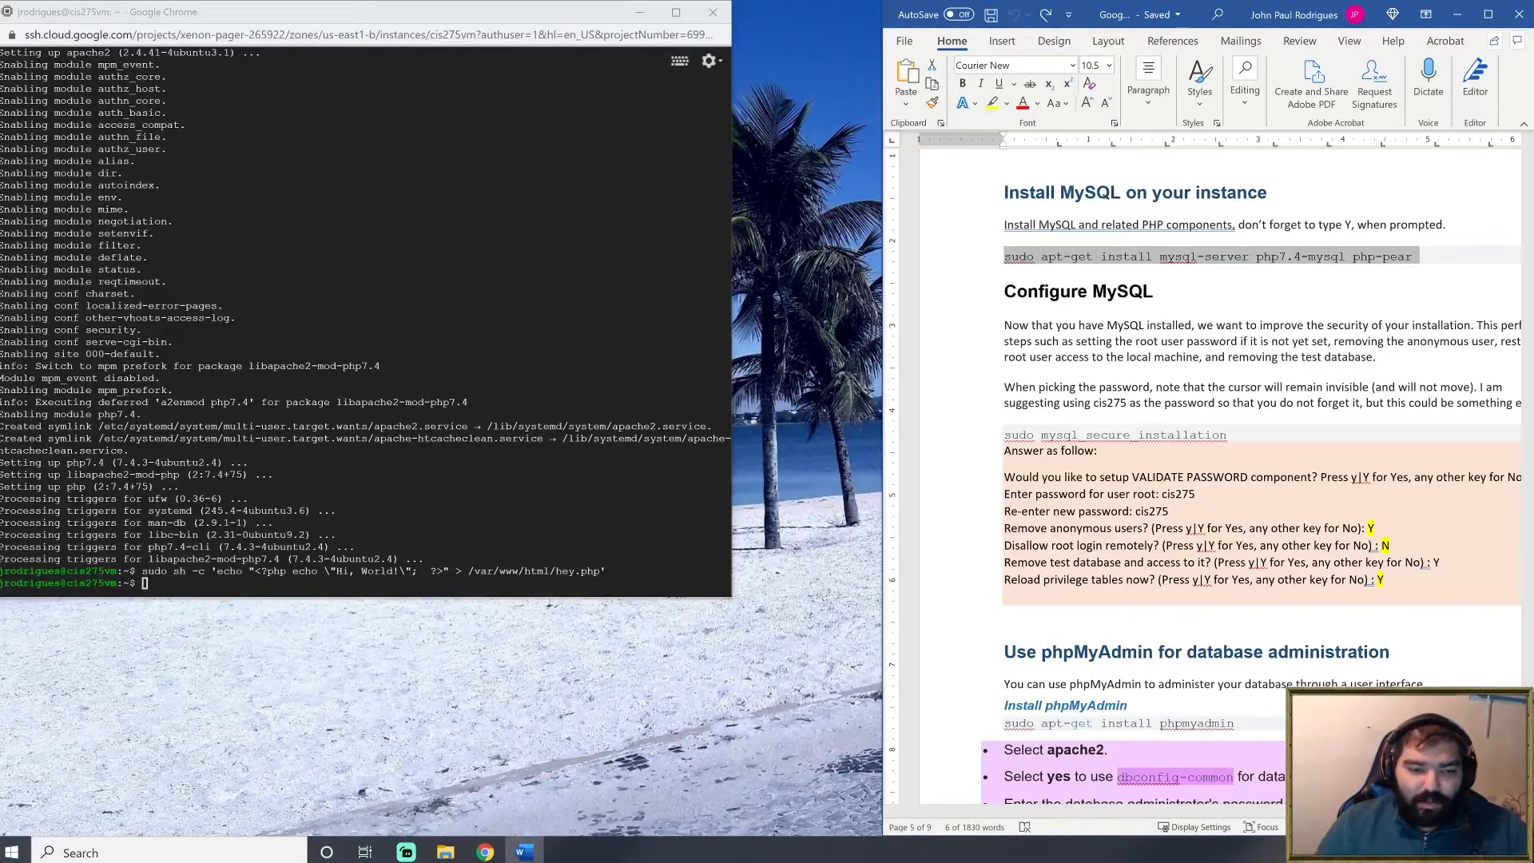
# - Install MySQL and the related PHP components by running sudo apt-get install mysql-server php7.4-mysql php-pear in the SSH terminal, answering Y to continue
pyautogui.hotkey('alt', 'Tab')
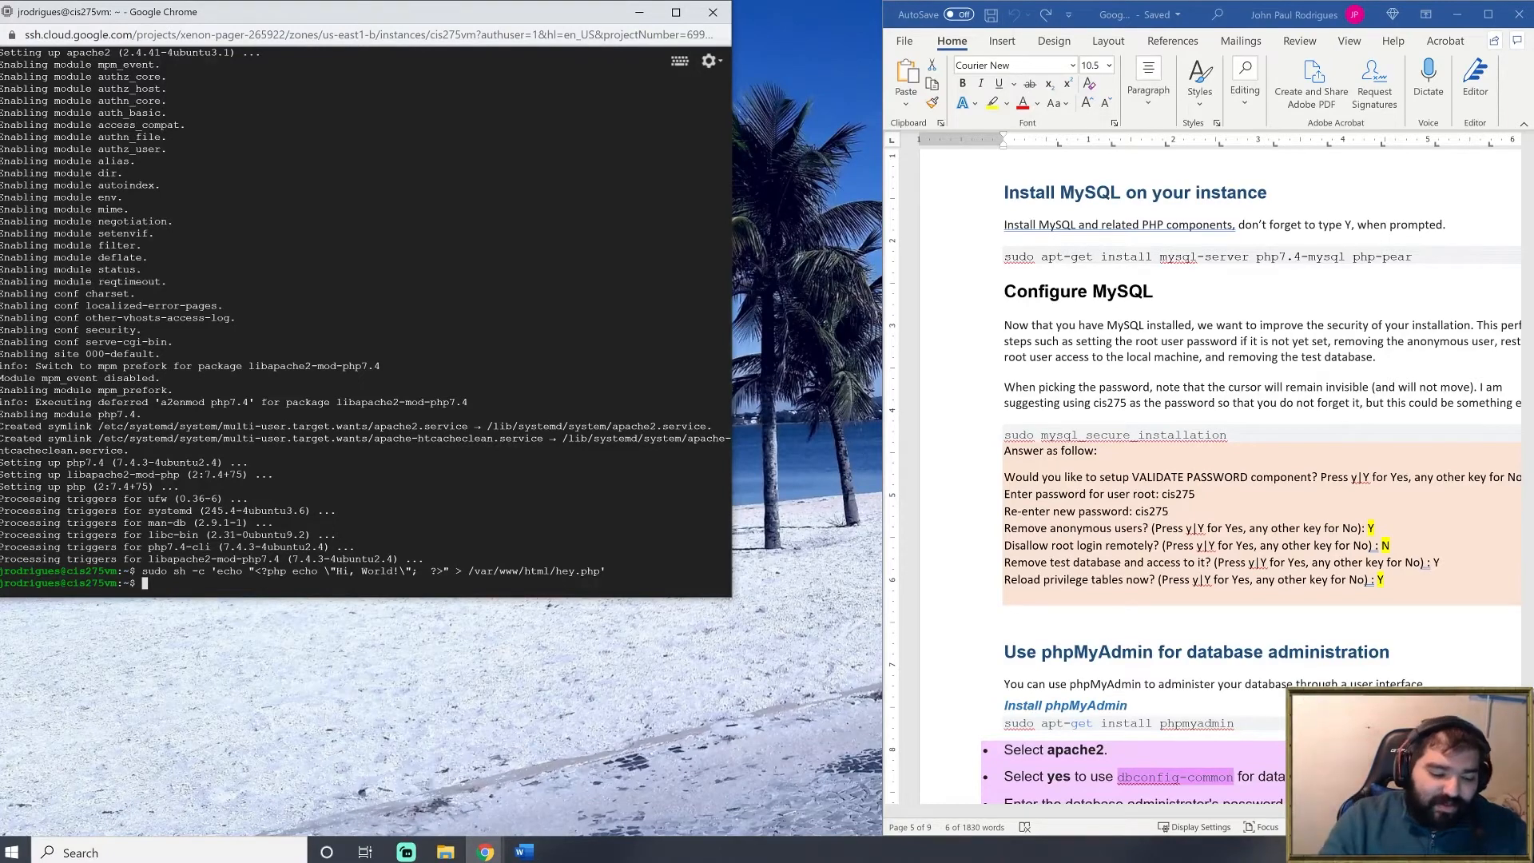
pyautogui.write('sudo apt-get install mysql-server php7.4-mysql php-pear')
pyautogui.press('Return')
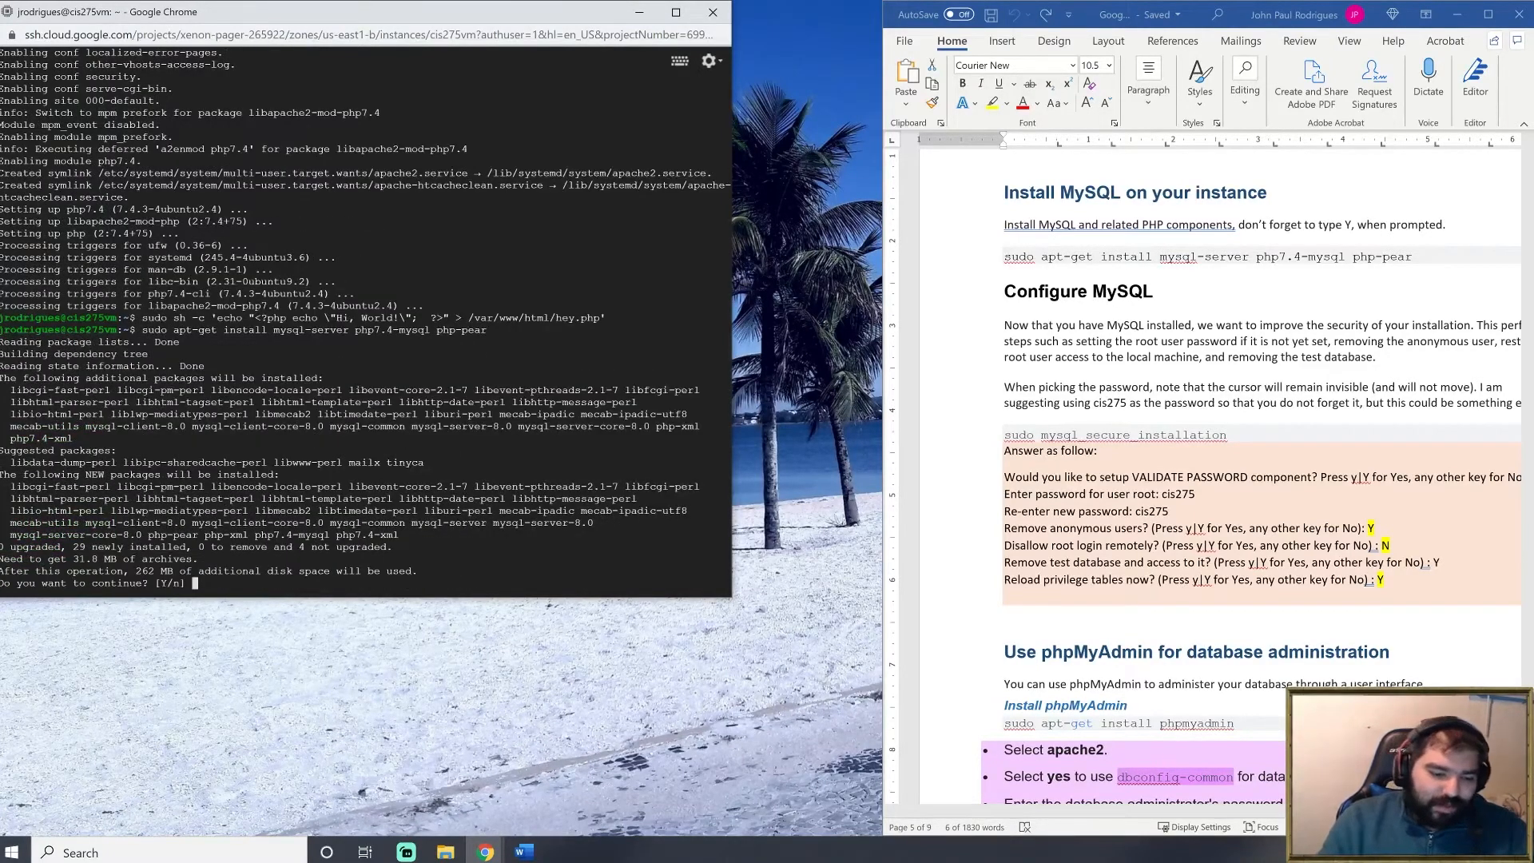
pyautogui.write('Y')
pyautogui.press('Return')
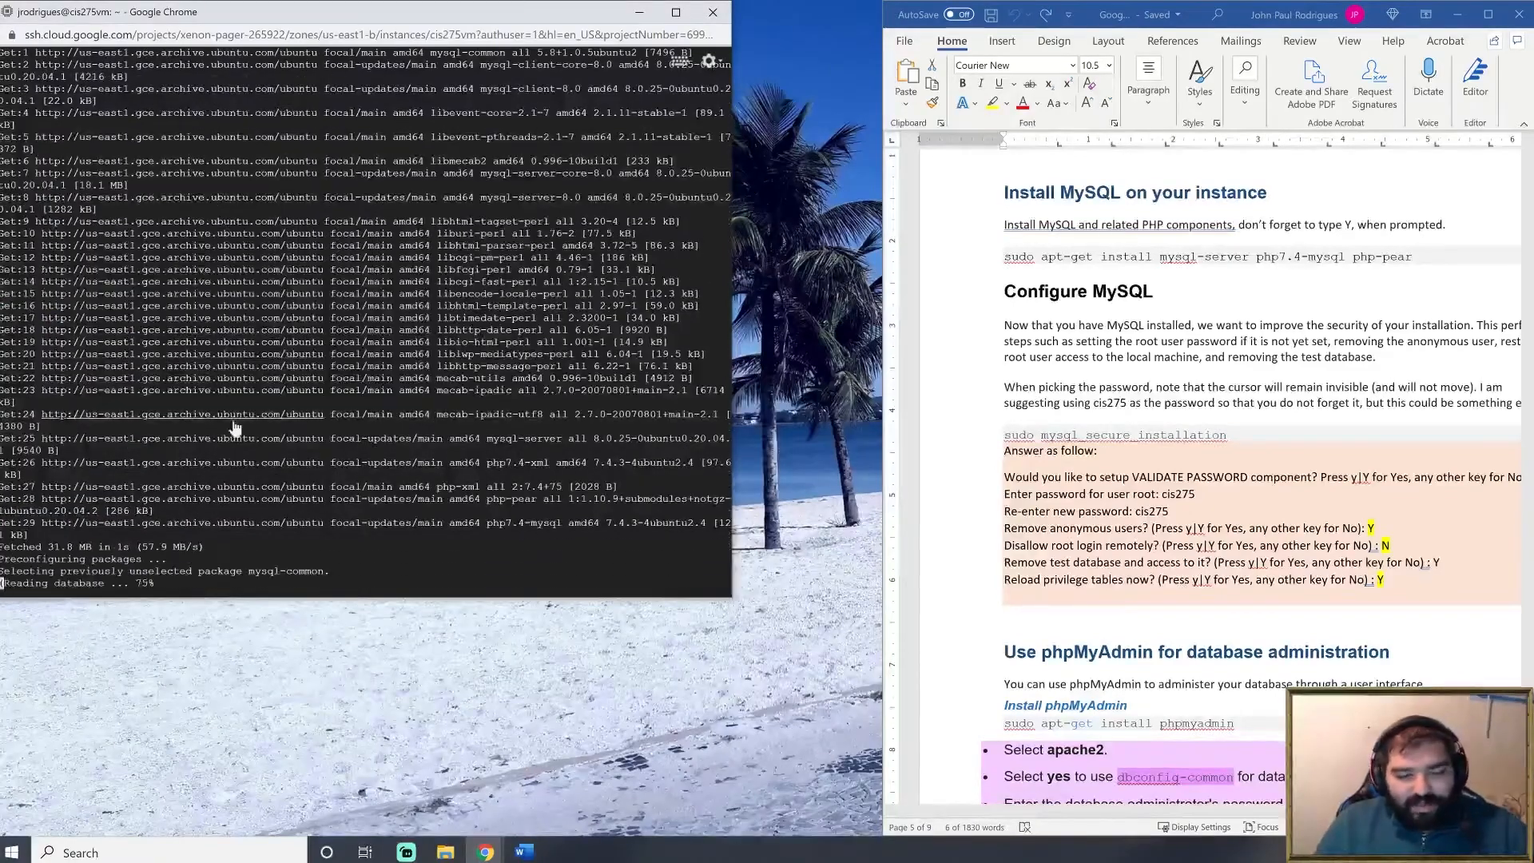
pyautogui.tripleClick(1046, 256)
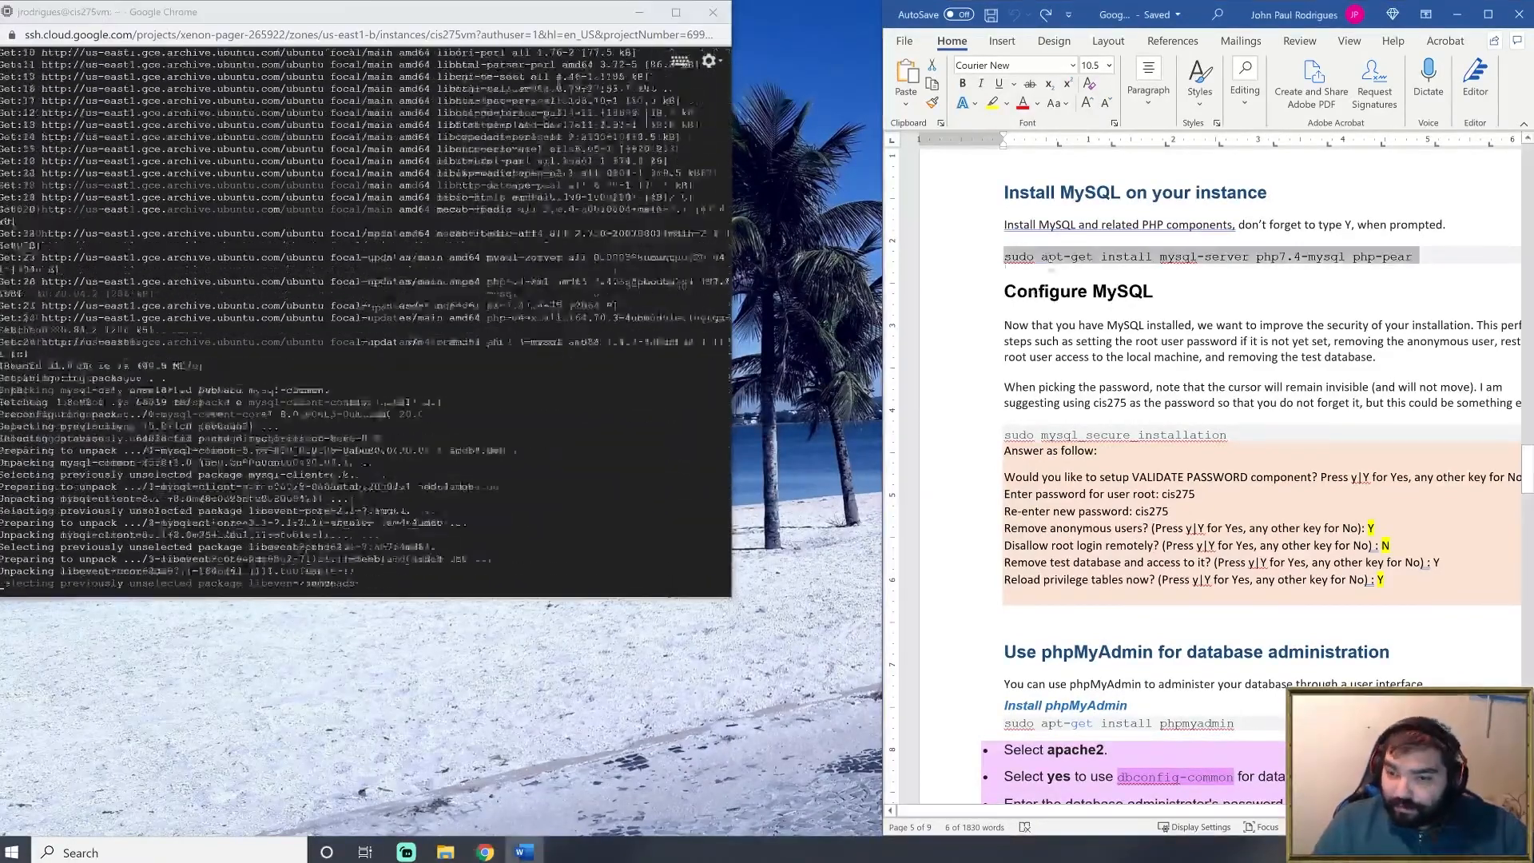
pyautogui.moveTo(1004, 257); pyautogui.dragTo(1196, 258)
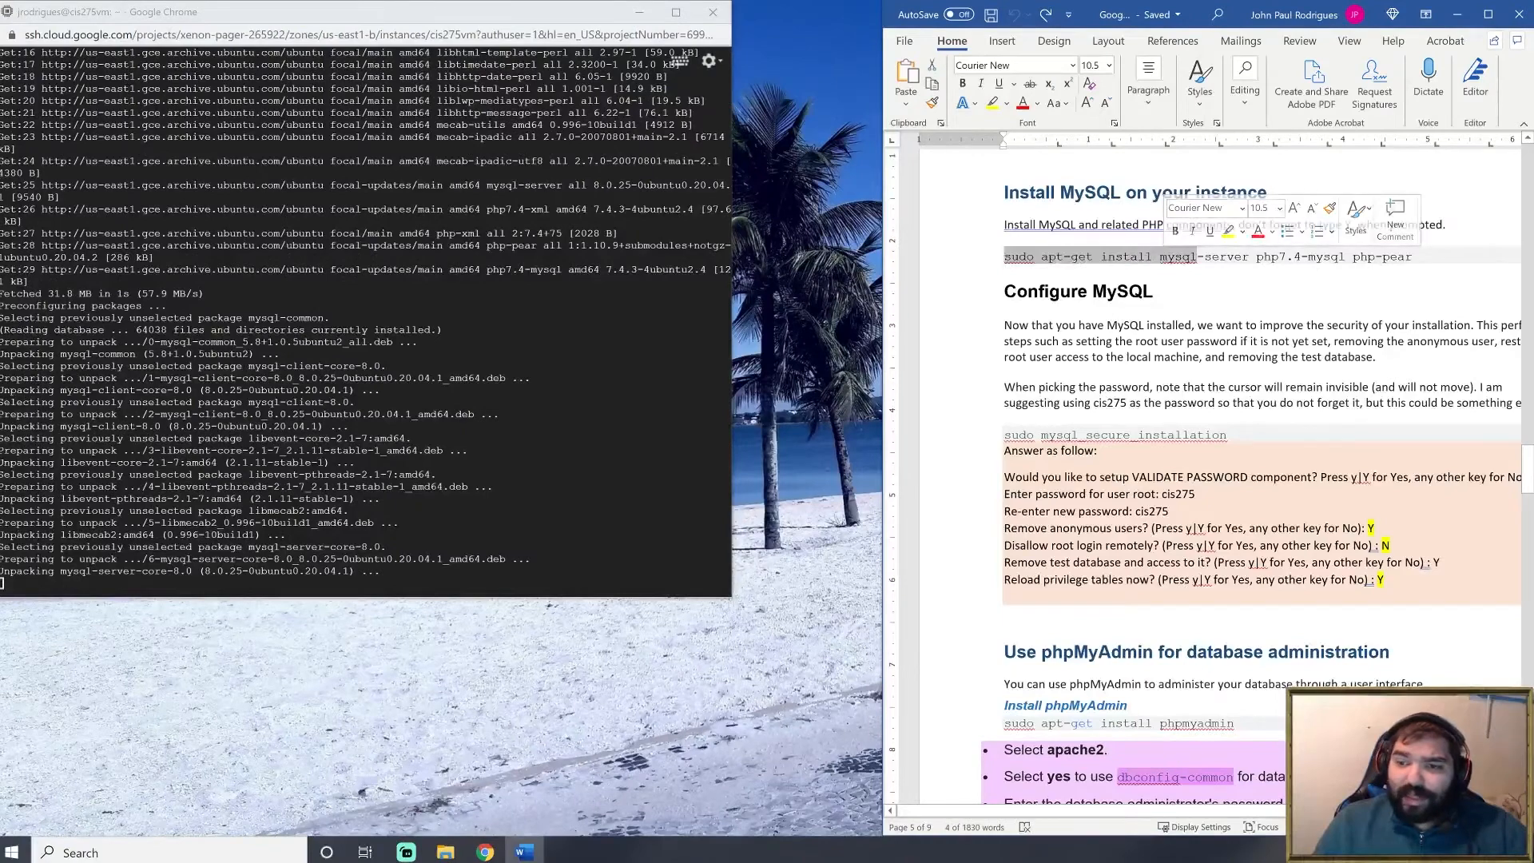
pyautogui.click(1004, 272)
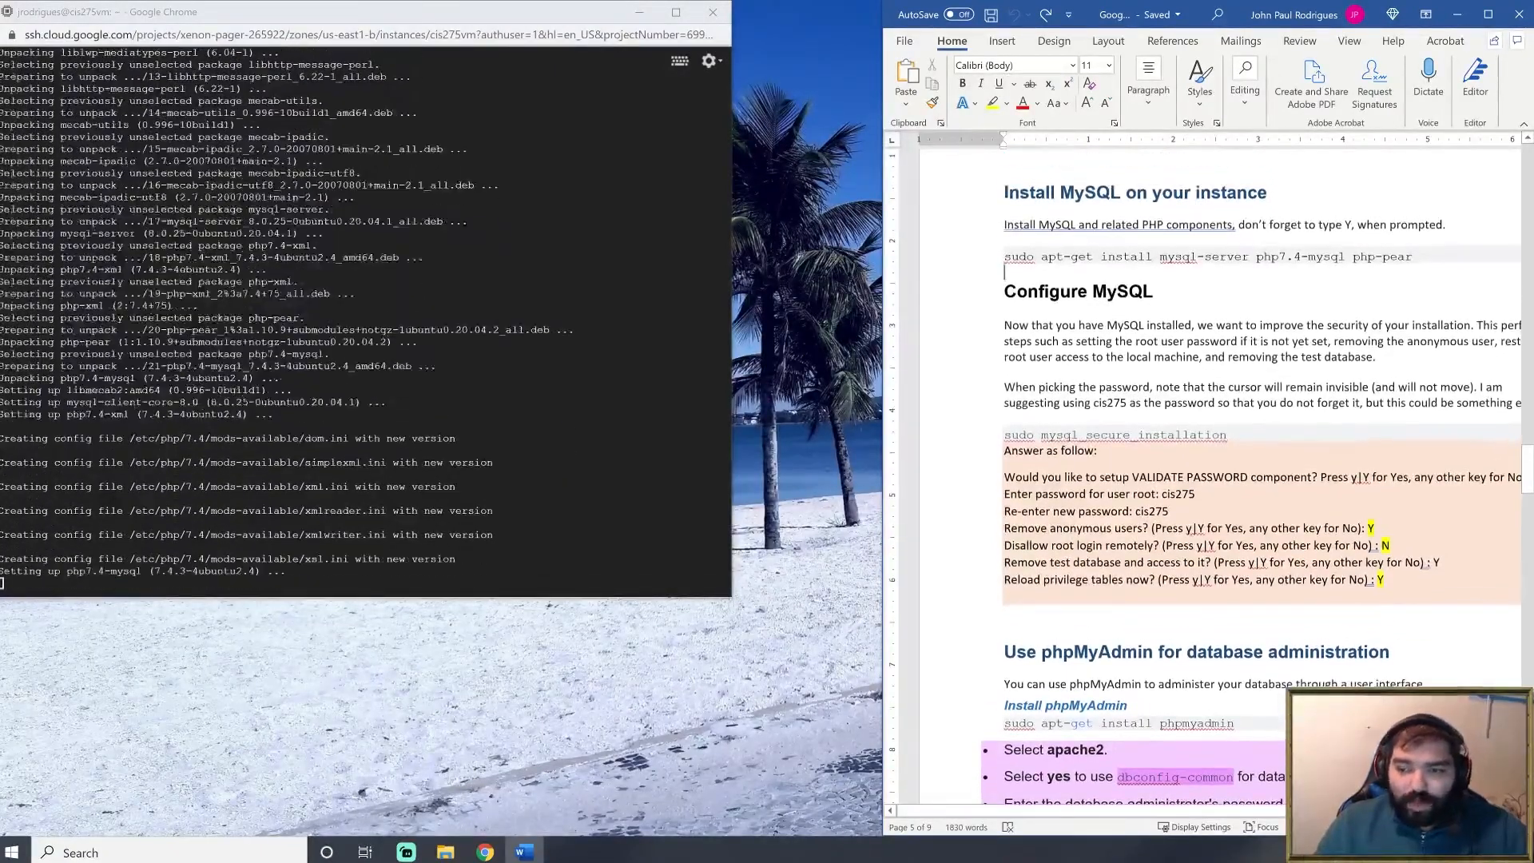
# - Select the sudo mysql_secure_installation command in the tutorial's Configure MySQL section and return to the SSH terminal
pyautogui.scroll(-1, 1222, 480)
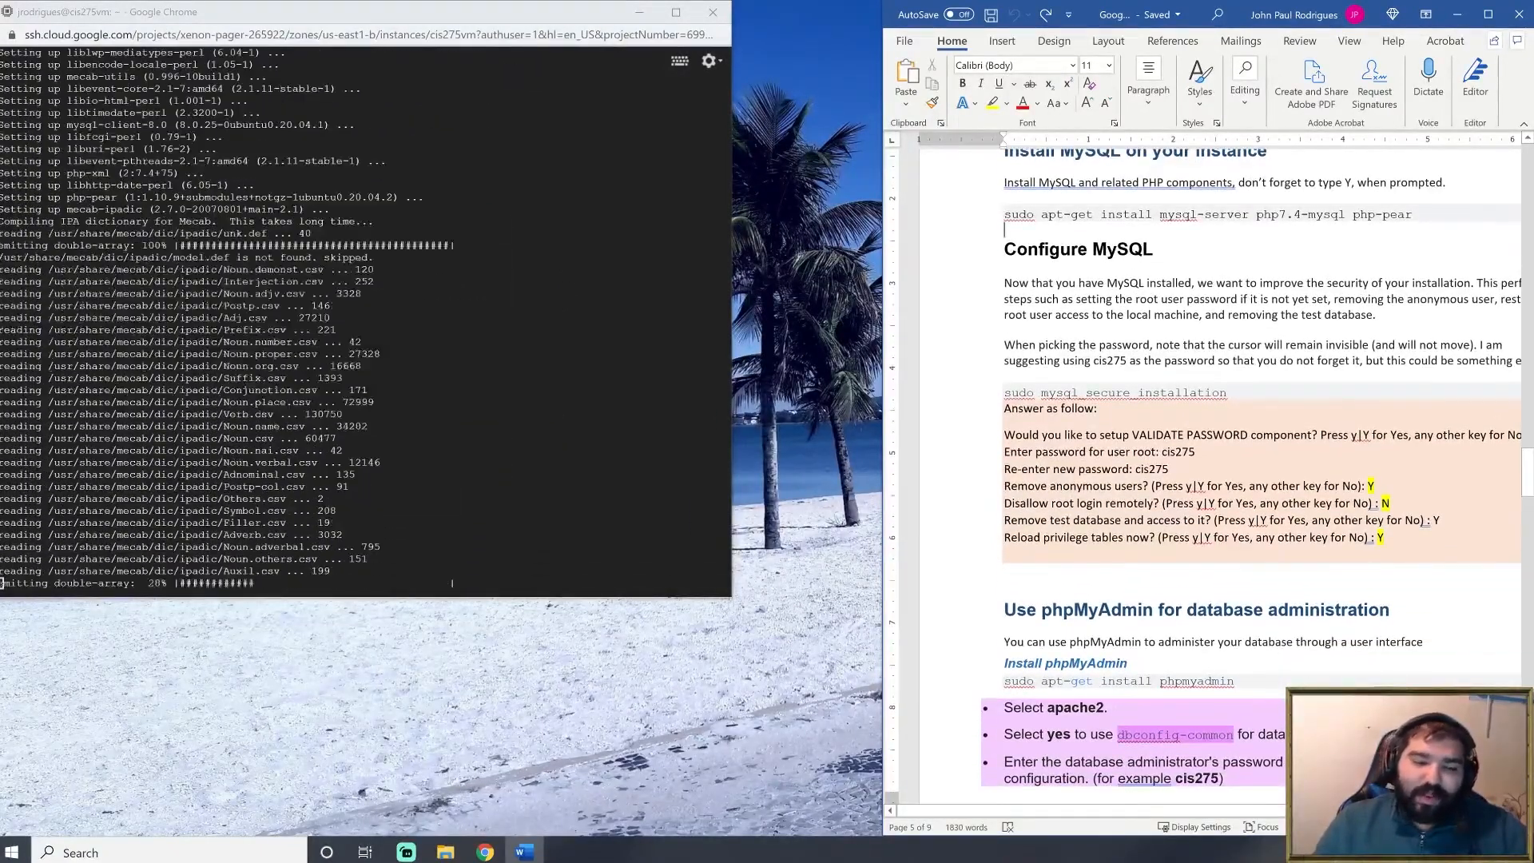
pyautogui.doubleClick(1071, 395)
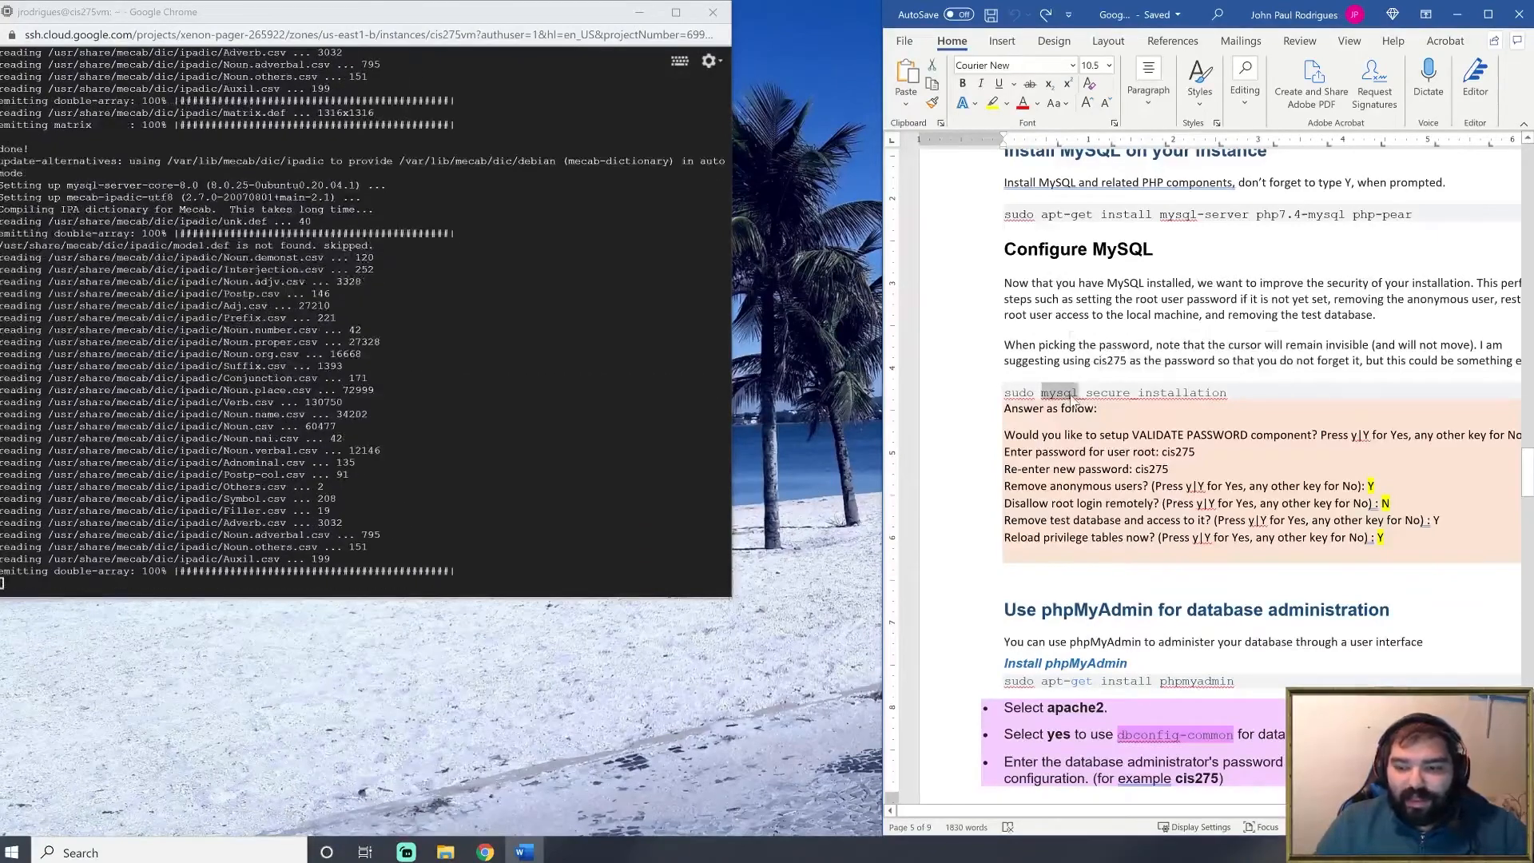
pyautogui.tripleClick(1072, 398)
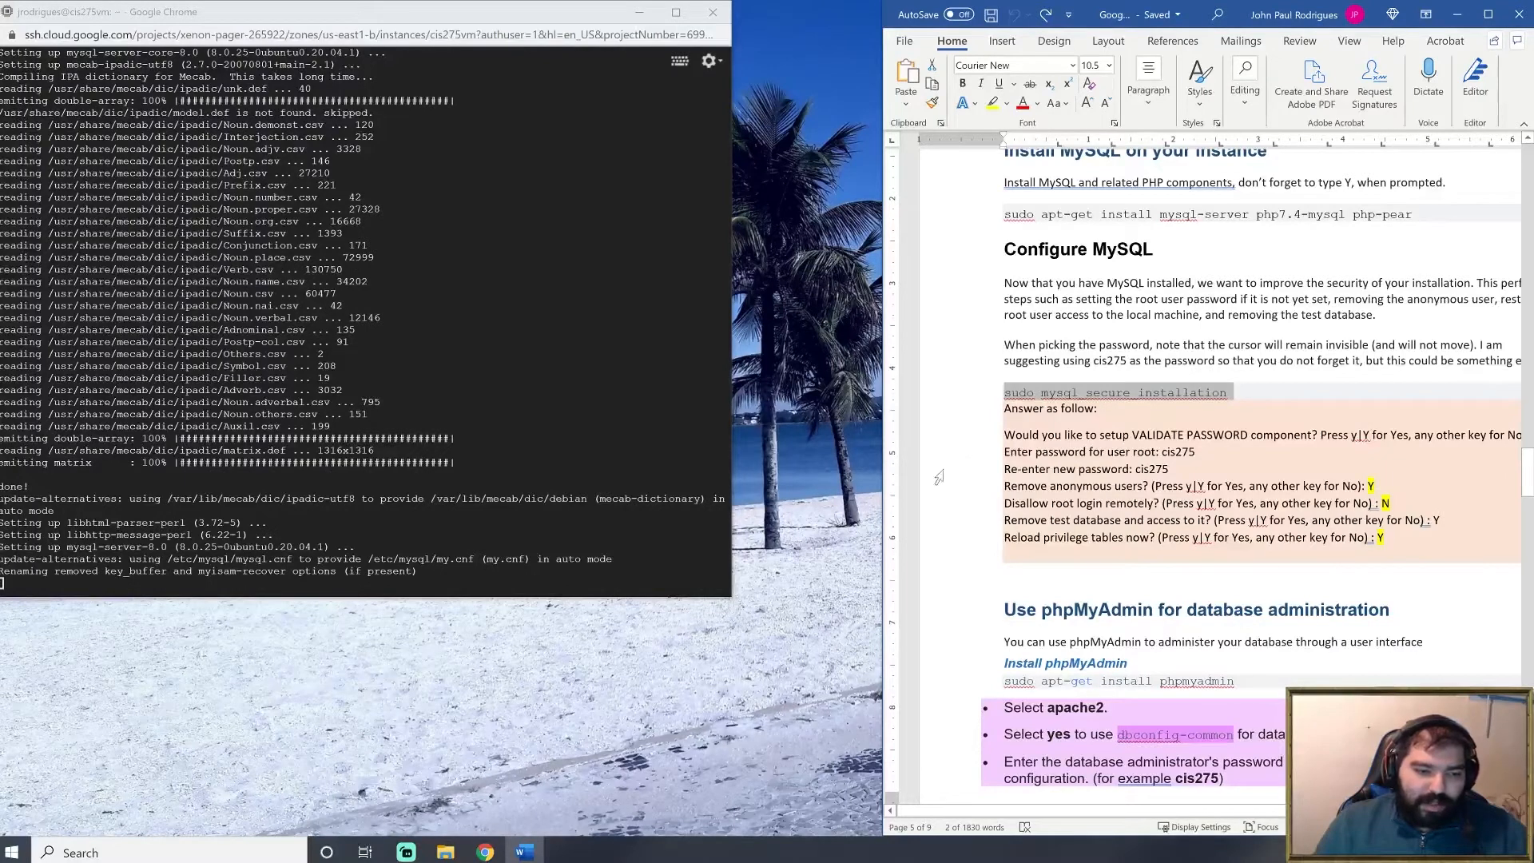
pyautogui.click(559, 505)
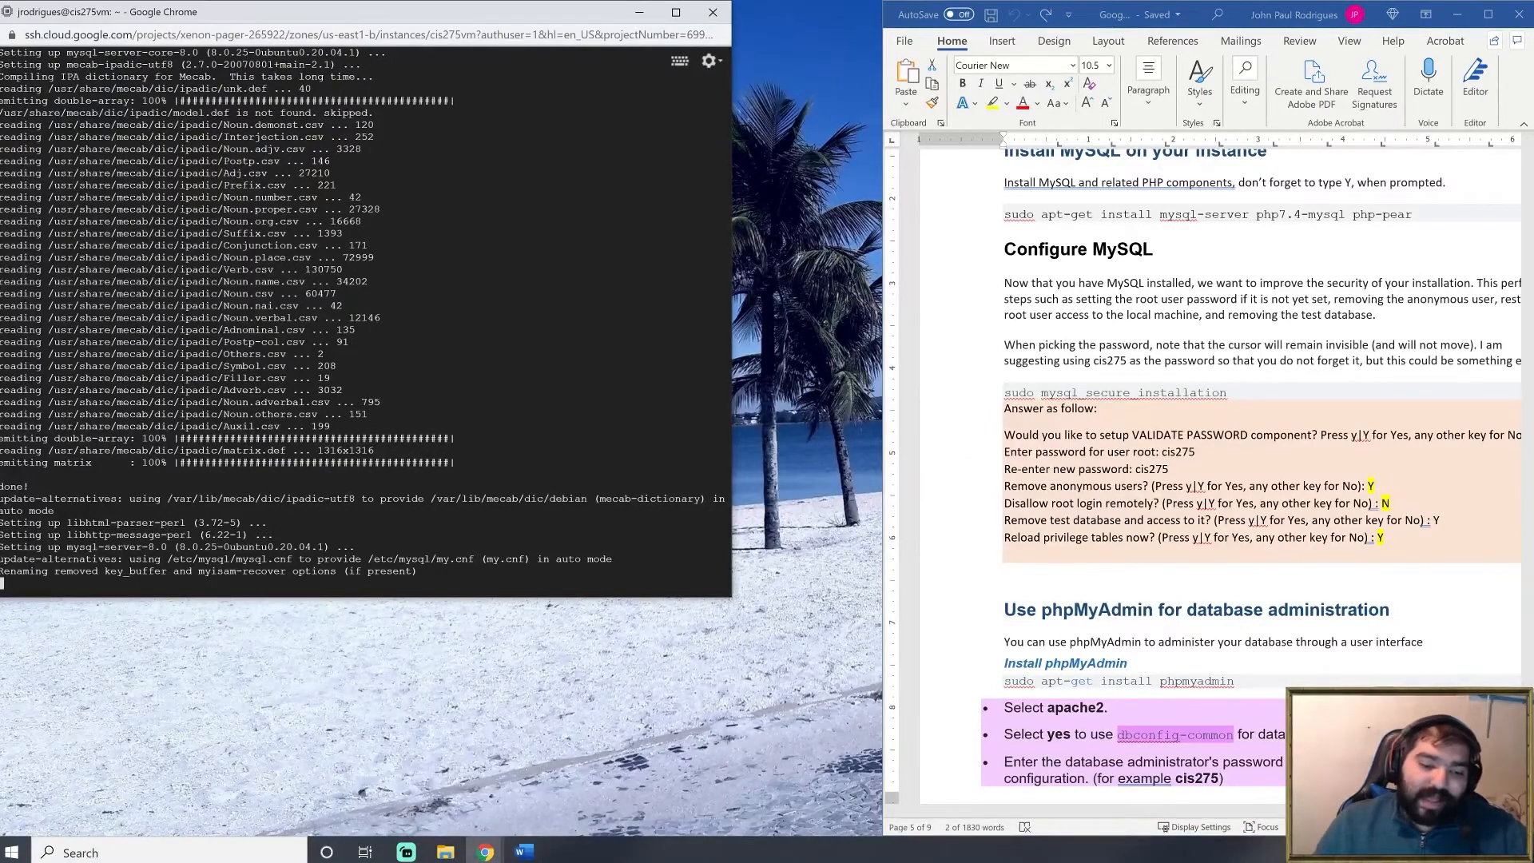